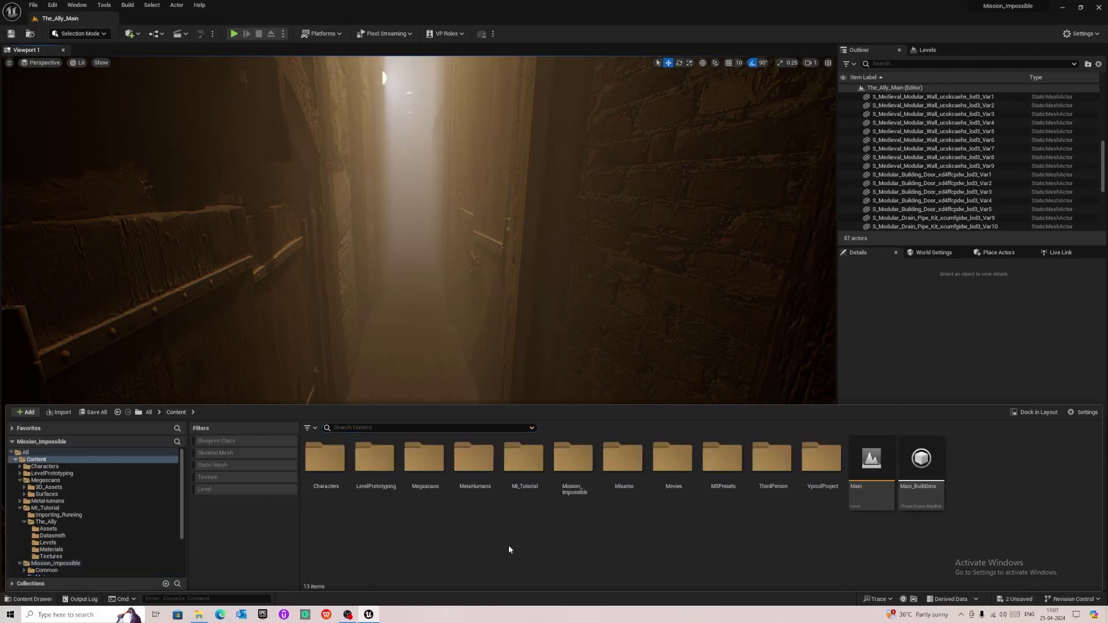
Step: Place the BP_Jesse character from the MetaHumans Jesse folder on the alley floor between the walls
double_click(474, 459)
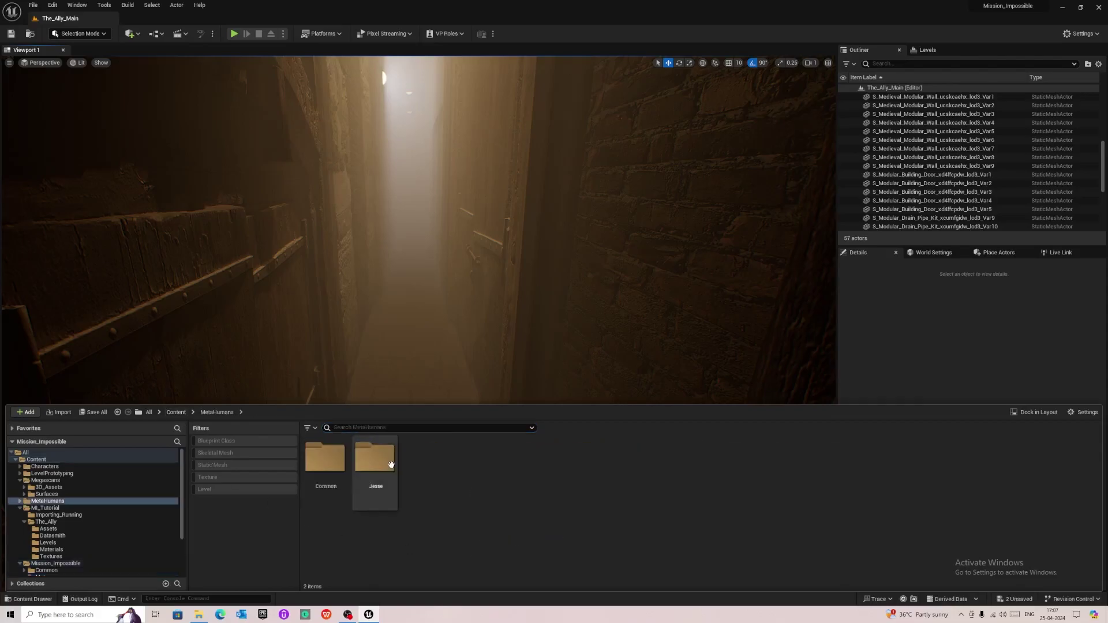
double_click(374, 459)
left_click_drag(690, 477, 408, 367)
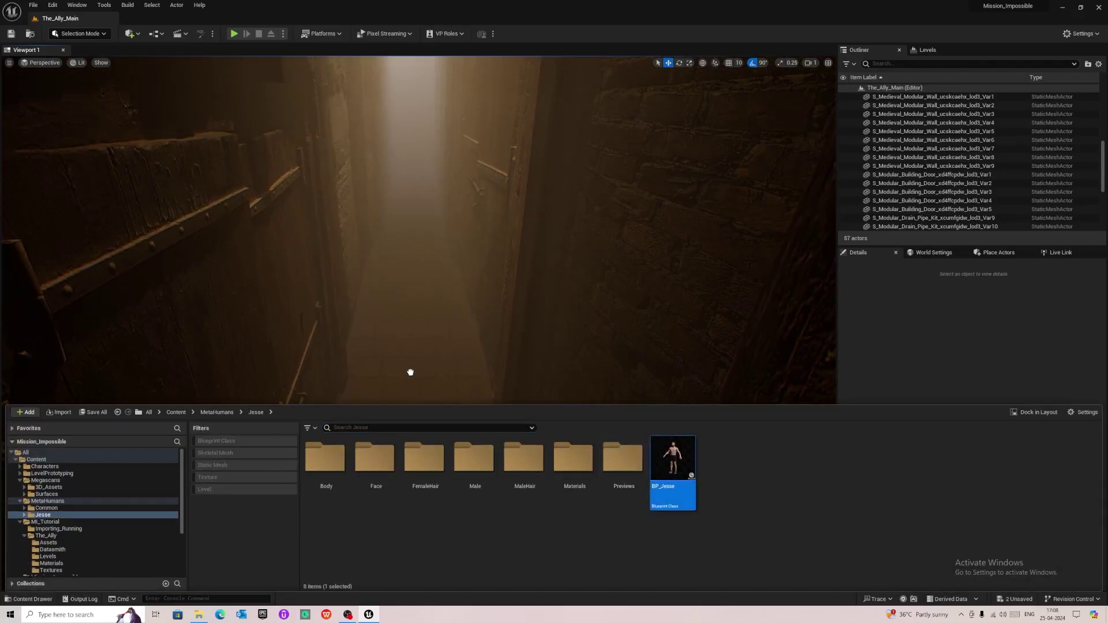
left_click_drag(410, 372, 409, 372)
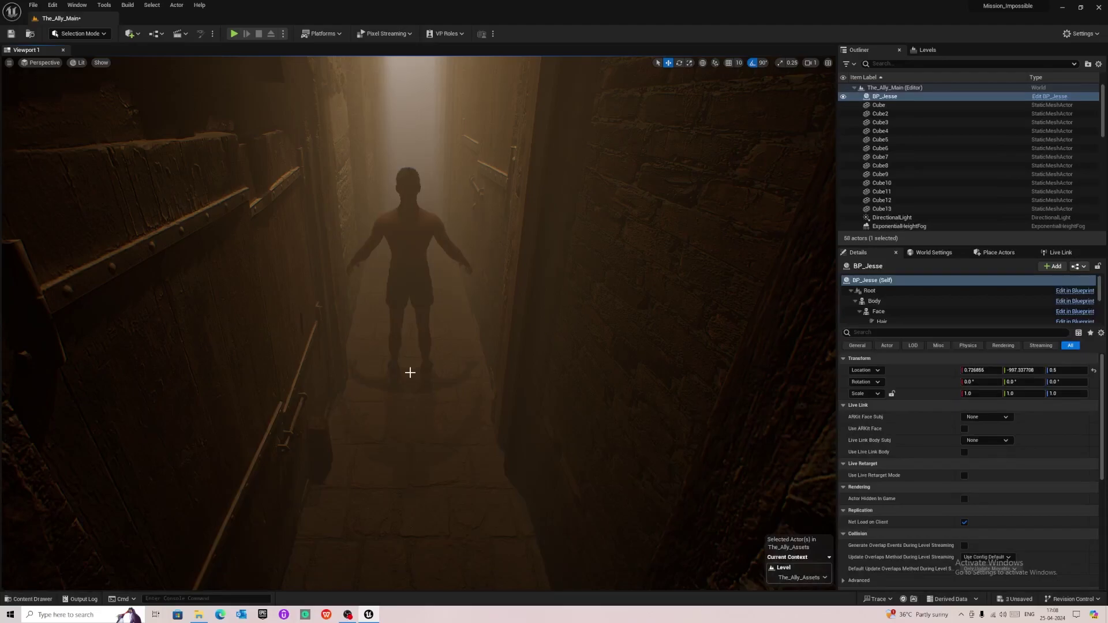
right_click_drag(410, 373, 454, 363)
key("s")
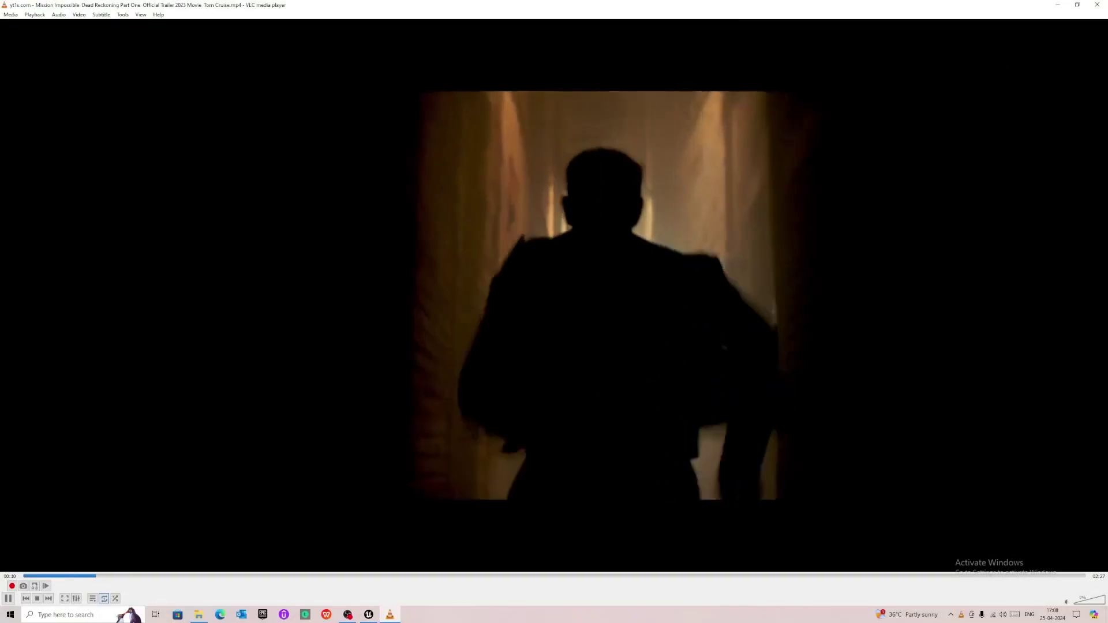
Step: Pause the Mission Impossible trailer in VLC on the alley running shot and compare it with the character's framing in the level
key("space")
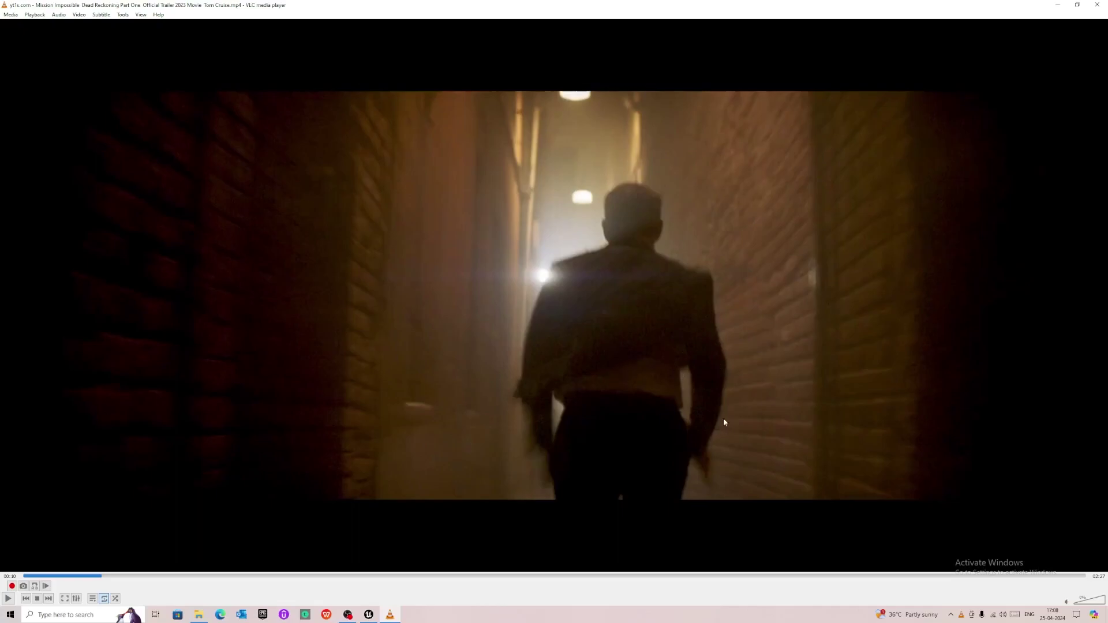
key("super+Down")
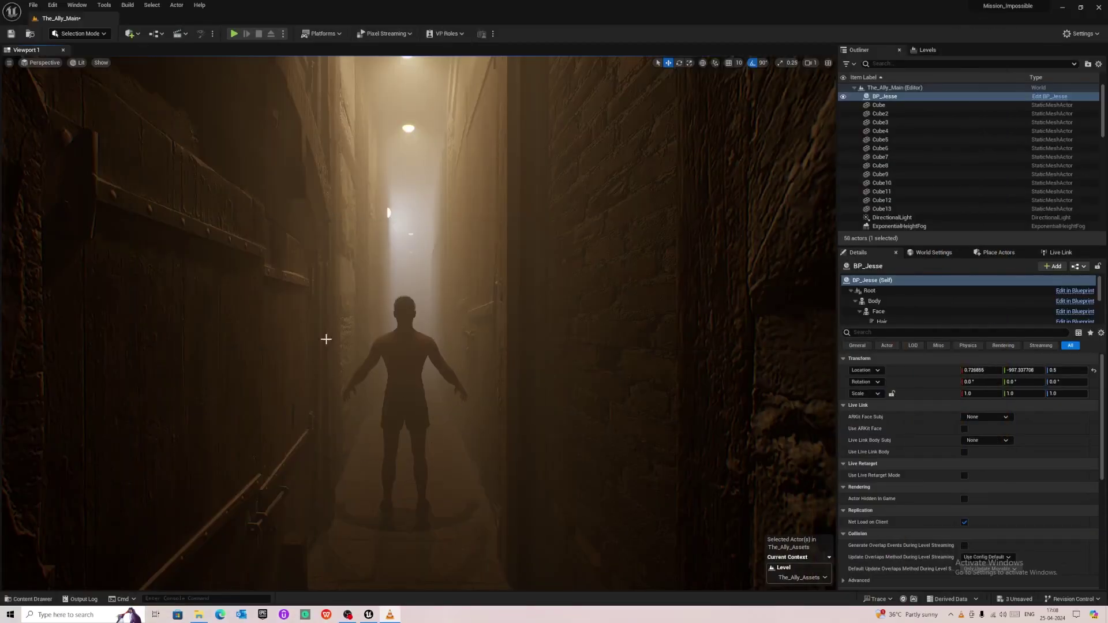
right_click_drag(461, 407, 449, 388)
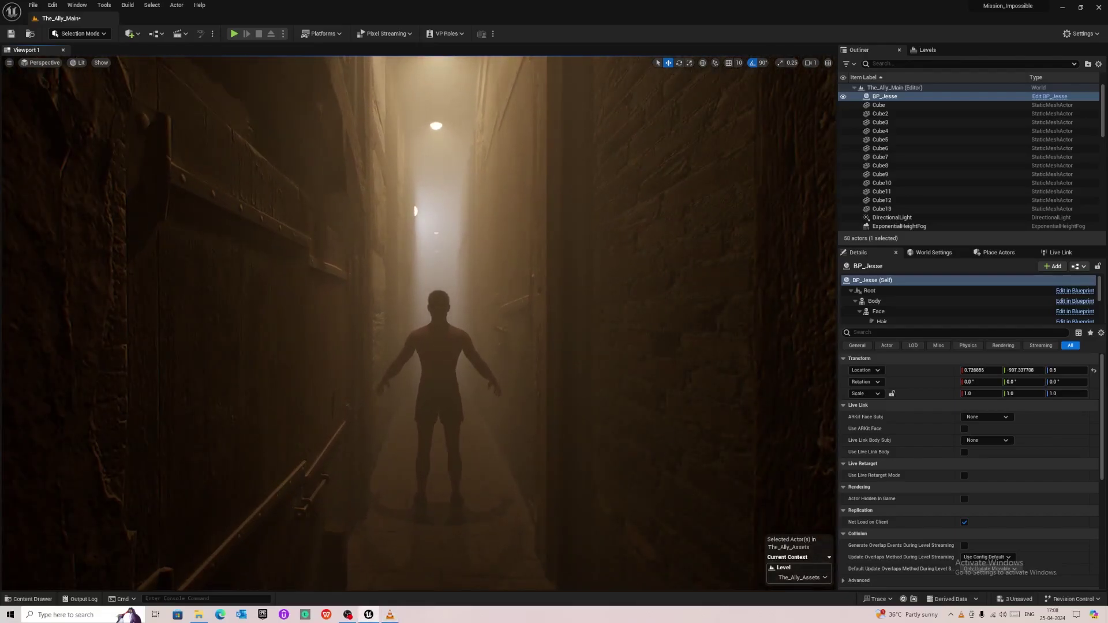
key("Escape")
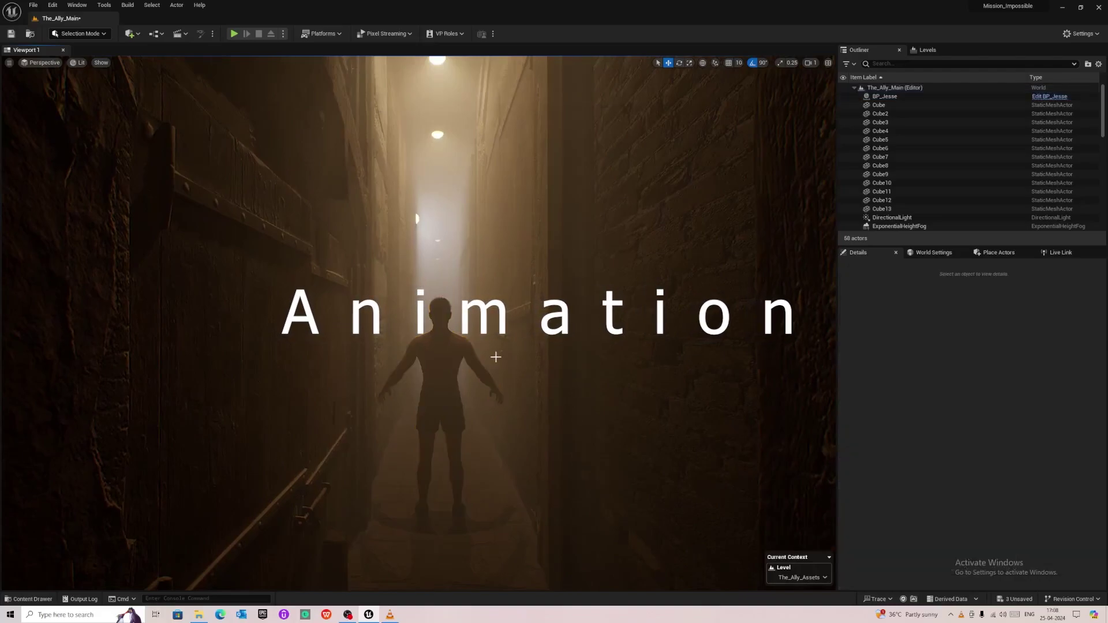
right_click_drag(495, 357, 486, 362)
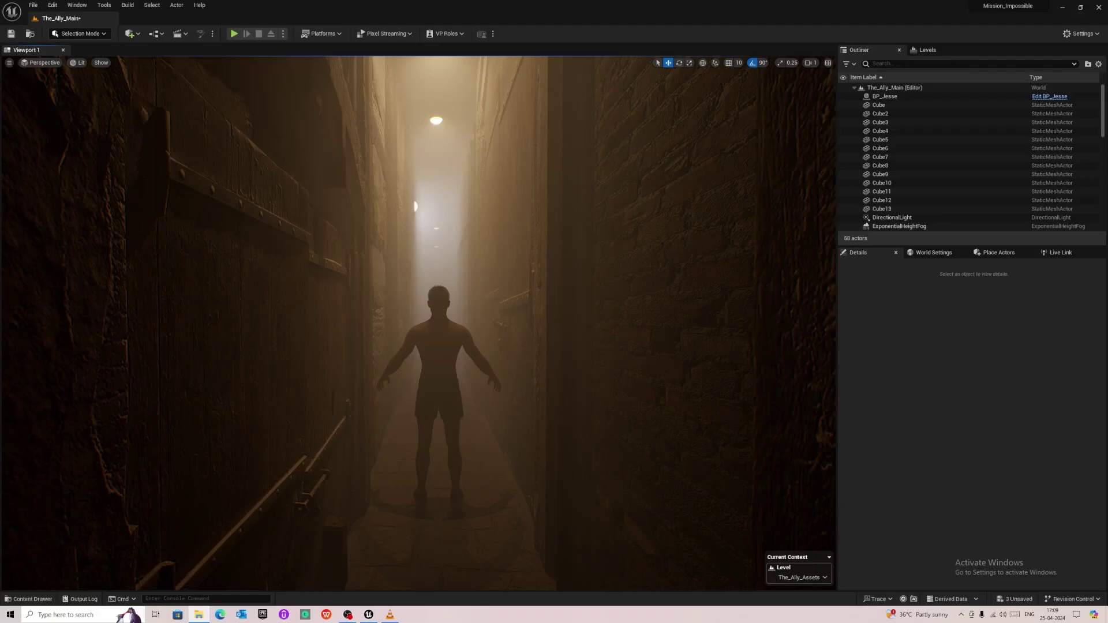
Step: Switch to File Explorer and locate _SKM_Quinn.FBX in the Quinn unreal engine 5 folder inside the mixamo_converter Mannequins folder
left_click(199, 615)
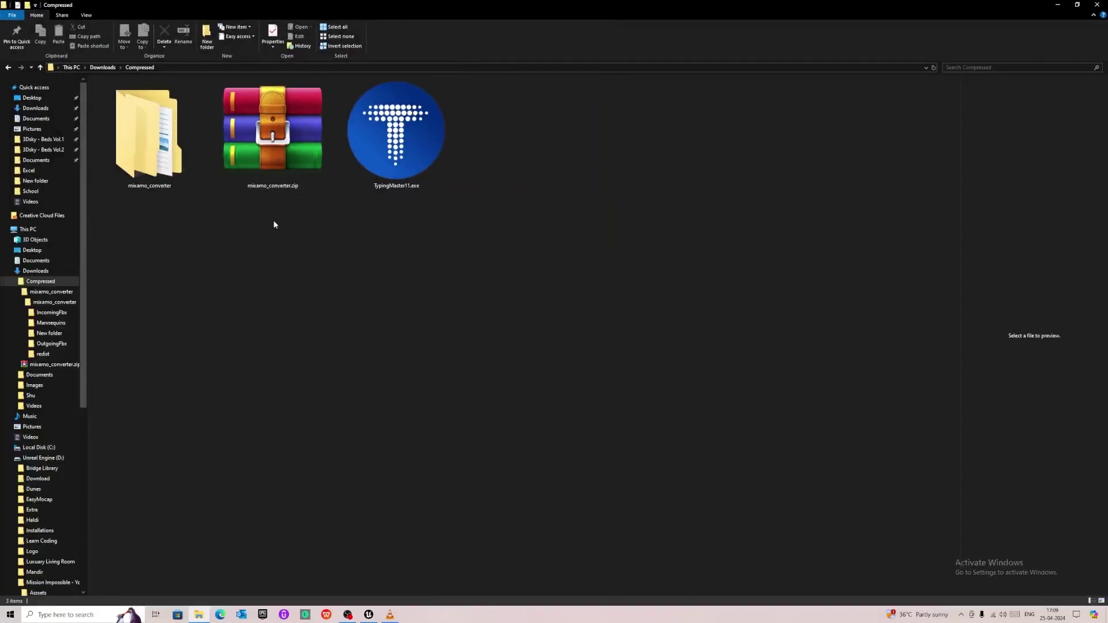
left_click(293, 131)
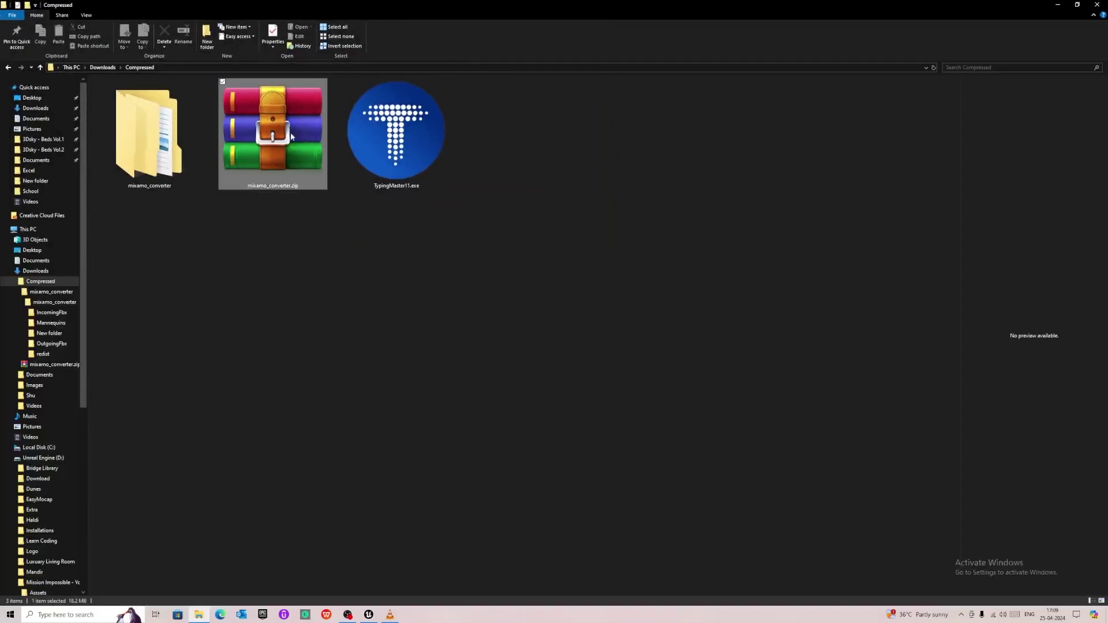
left_click(179, 155)
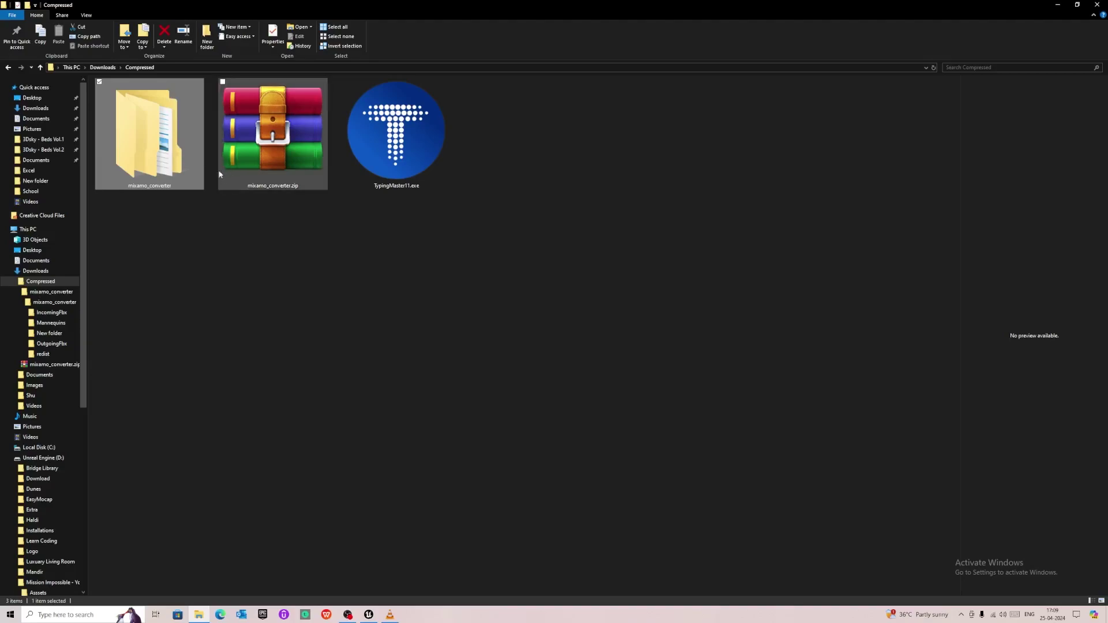
double_click(159, 154)
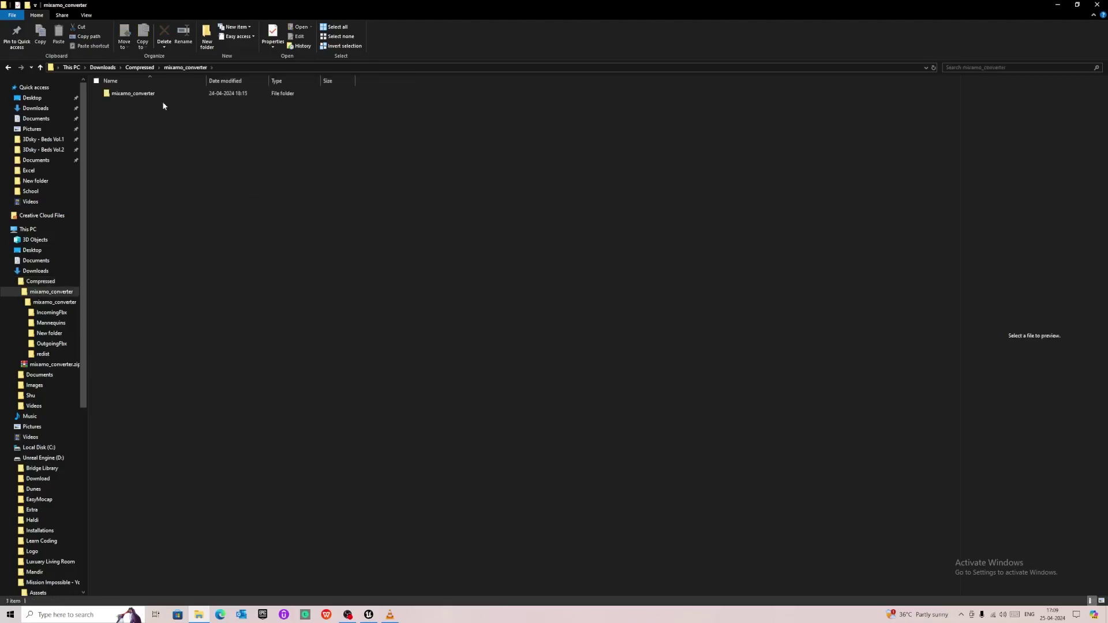
double_click(147, 93)
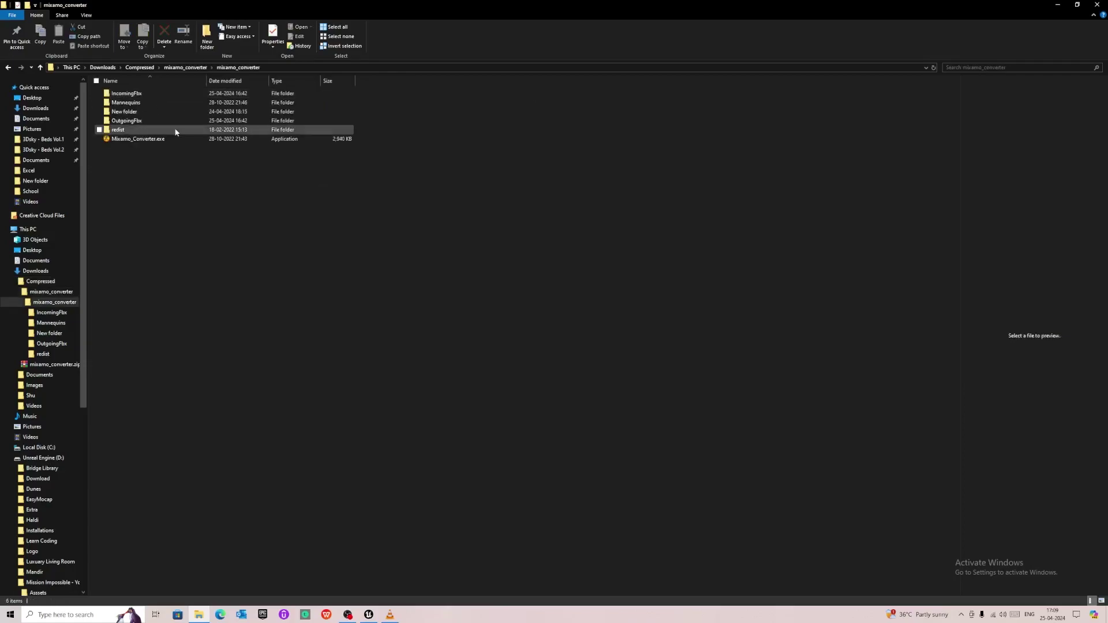
double_click(150, 104)
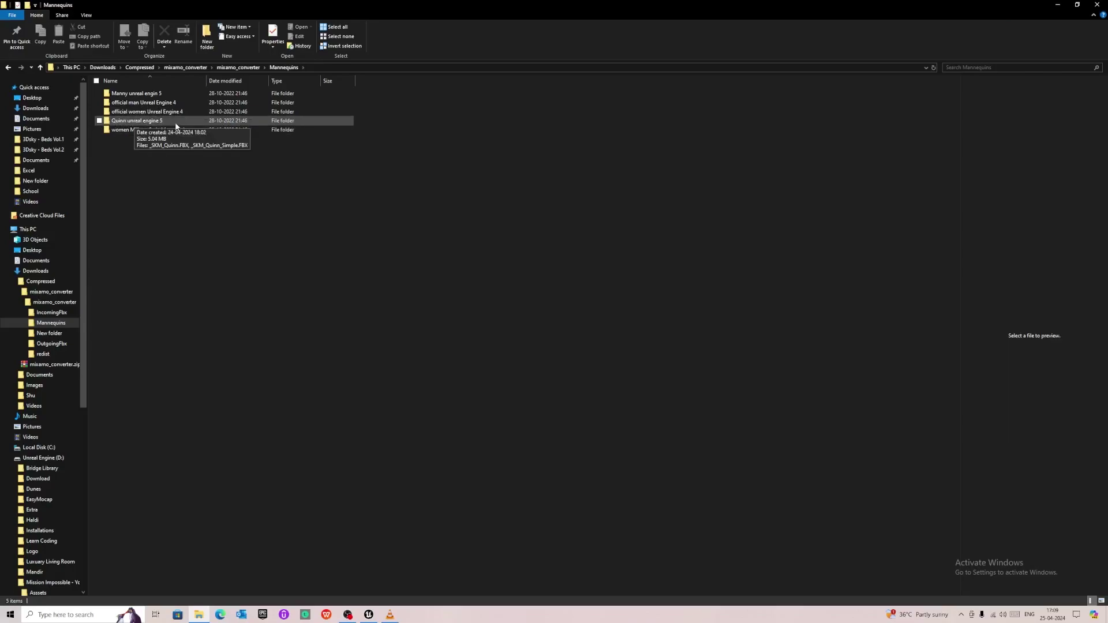
double_click(175, 123)
left_click(162, 94)
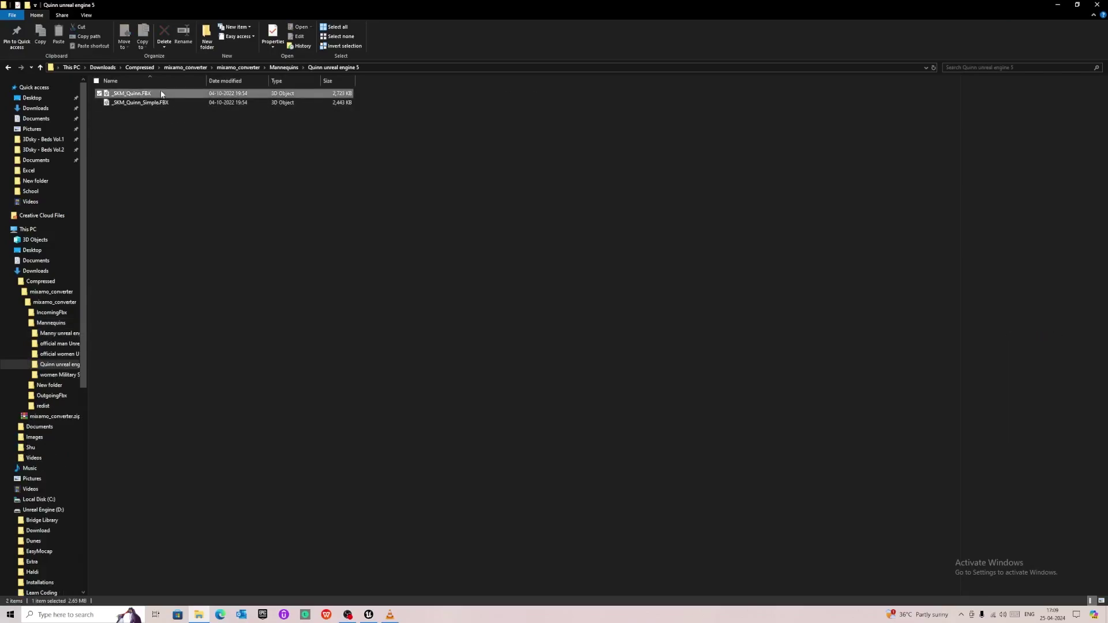
Step: Switch to Mixamo in the browser, view the character upload dialog and close it without uploading a file
left_click(223, 616)
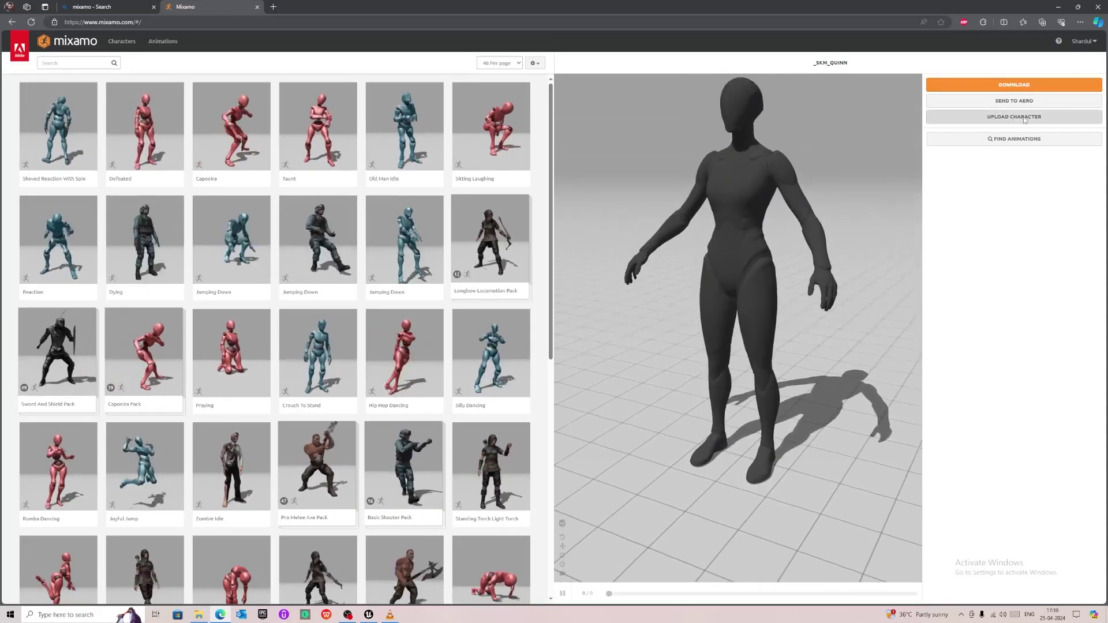
left_click(1024, 117)
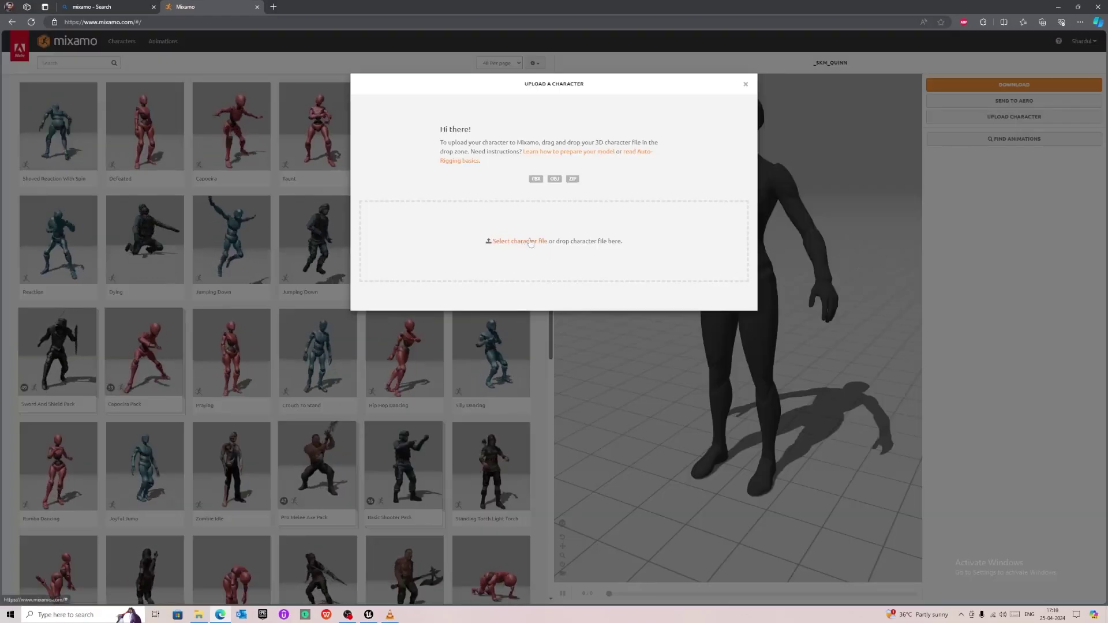
left_click(747, 85)
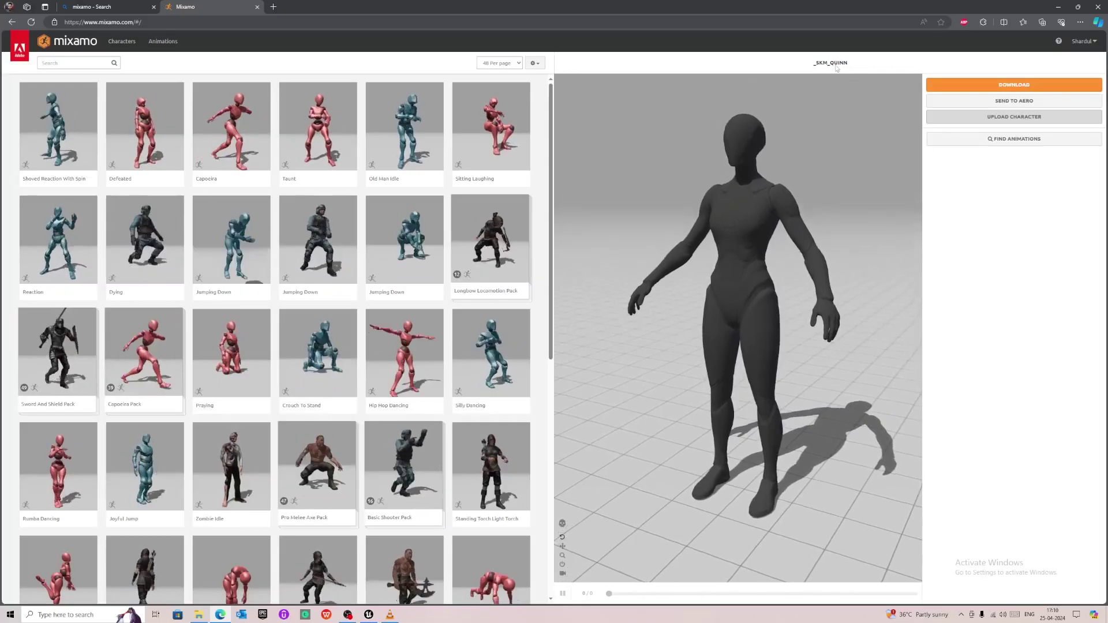
Step: Search the Mixamo animations for RUNNING and apply the fourth-listed animation, Running, to the Quinn character
left_click(64, 63)
type("RUN")
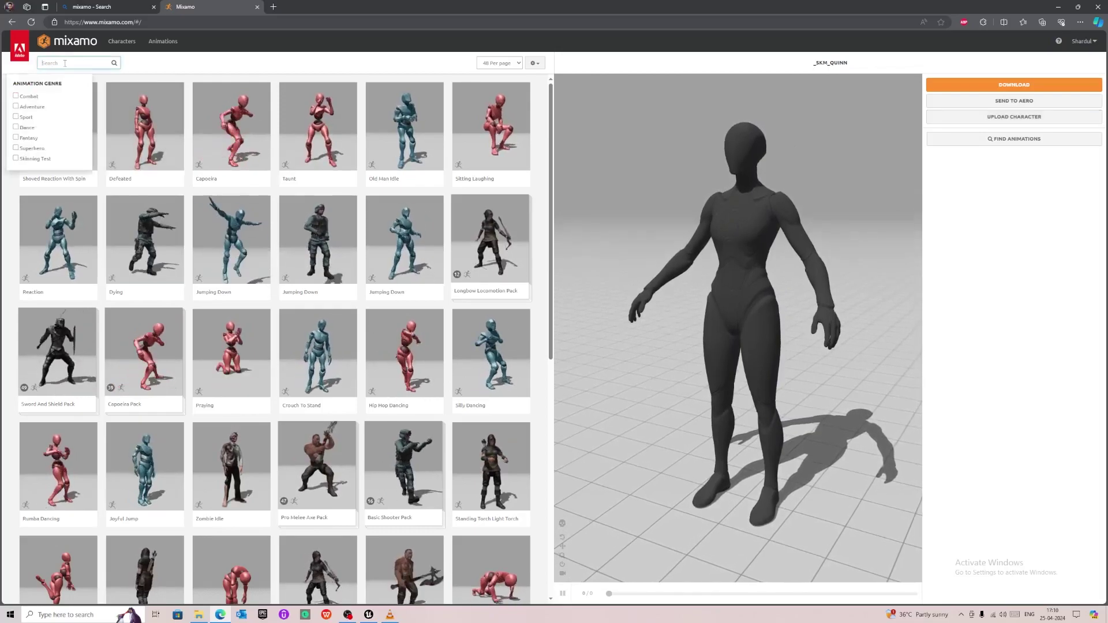
type("NING")
key("Return")
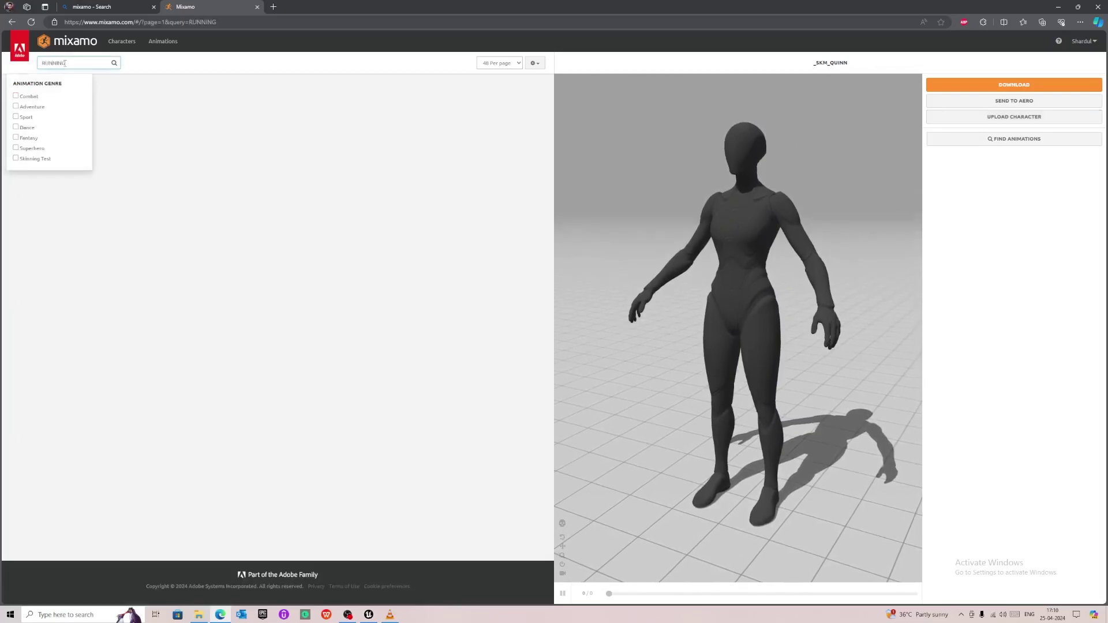
left_click(179, 58)
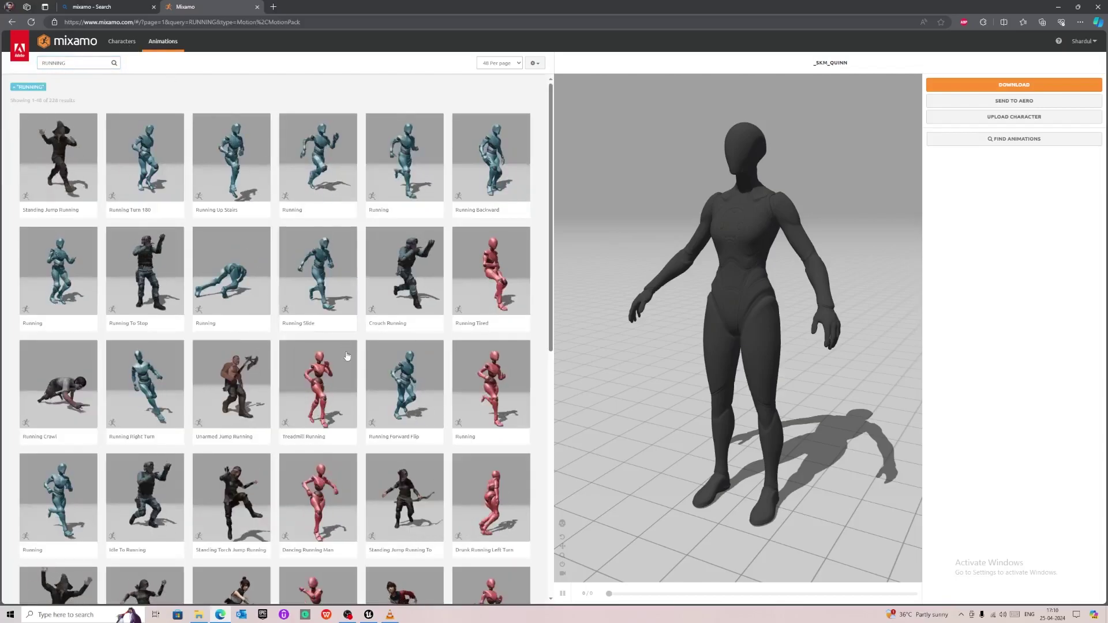
left_click(301, 185)
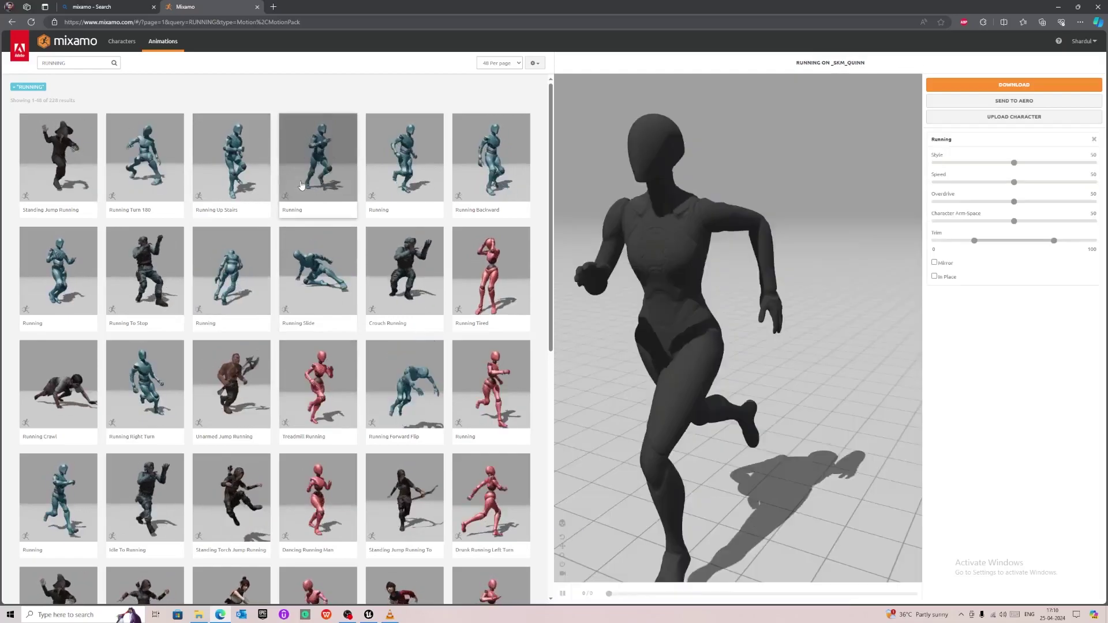
Step: Enable In Place for the Running animation and download it as FBX Binary without skin
left_click(946, 278)
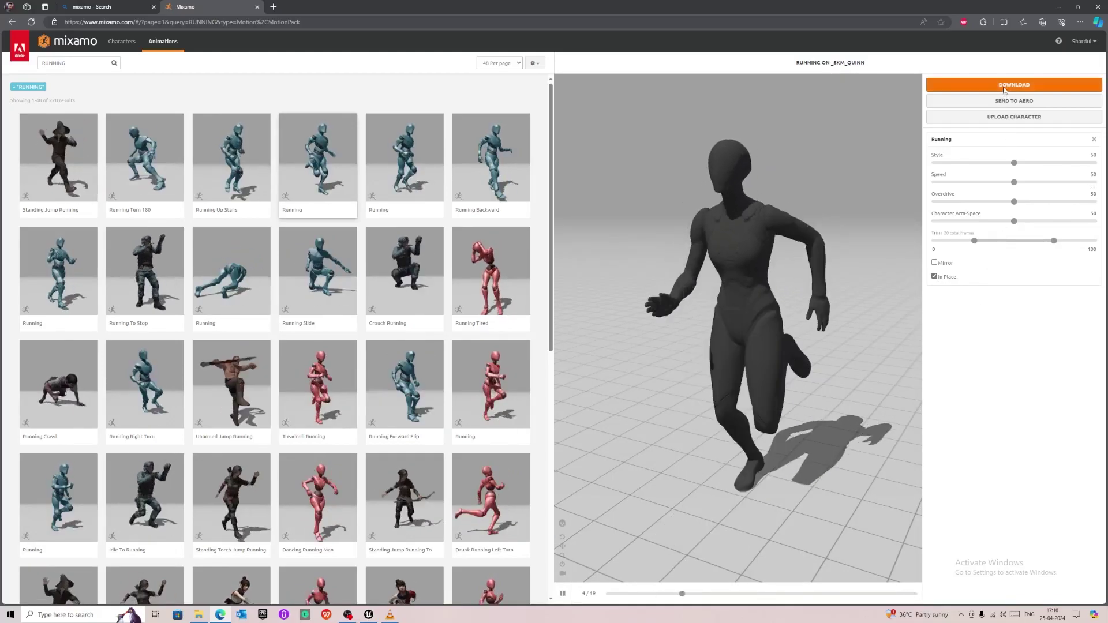
left_click(1004, 87)
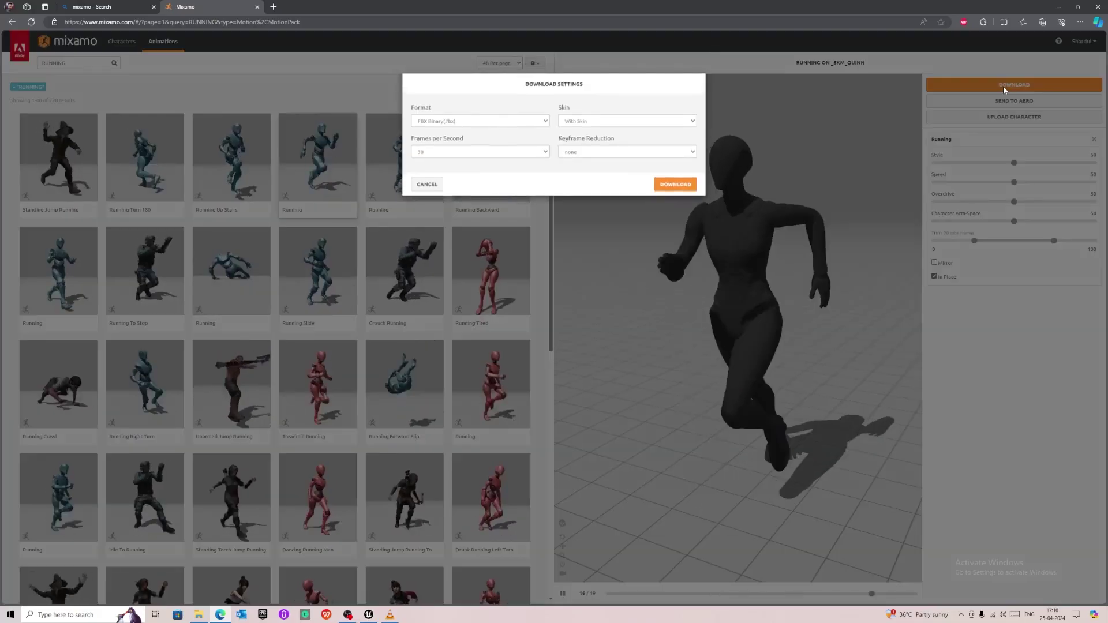
left_click(614, 122)
left_click(574, 132)
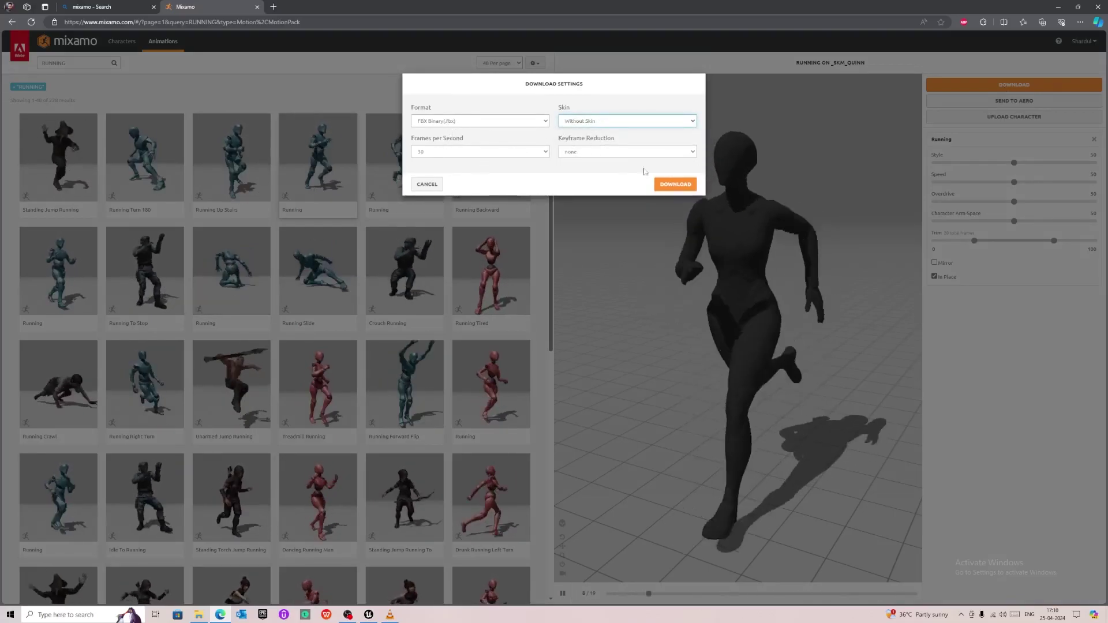
left_click(677, 185)
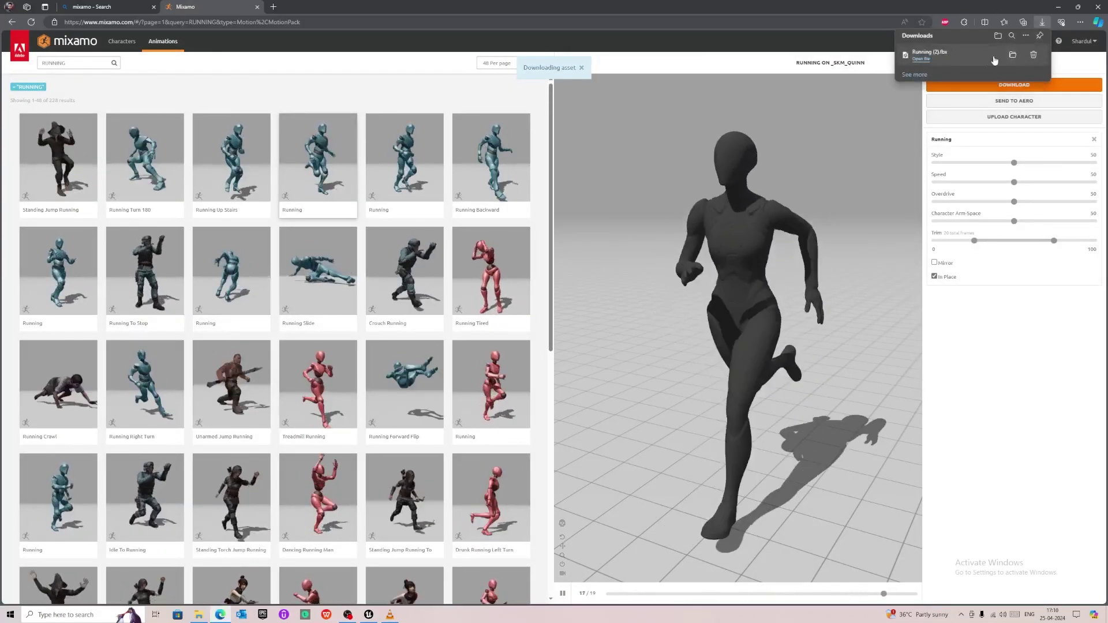
Step: Show the downloaded Running (2).fbx in the Downloads folder and select it
left_click(1012, 54)
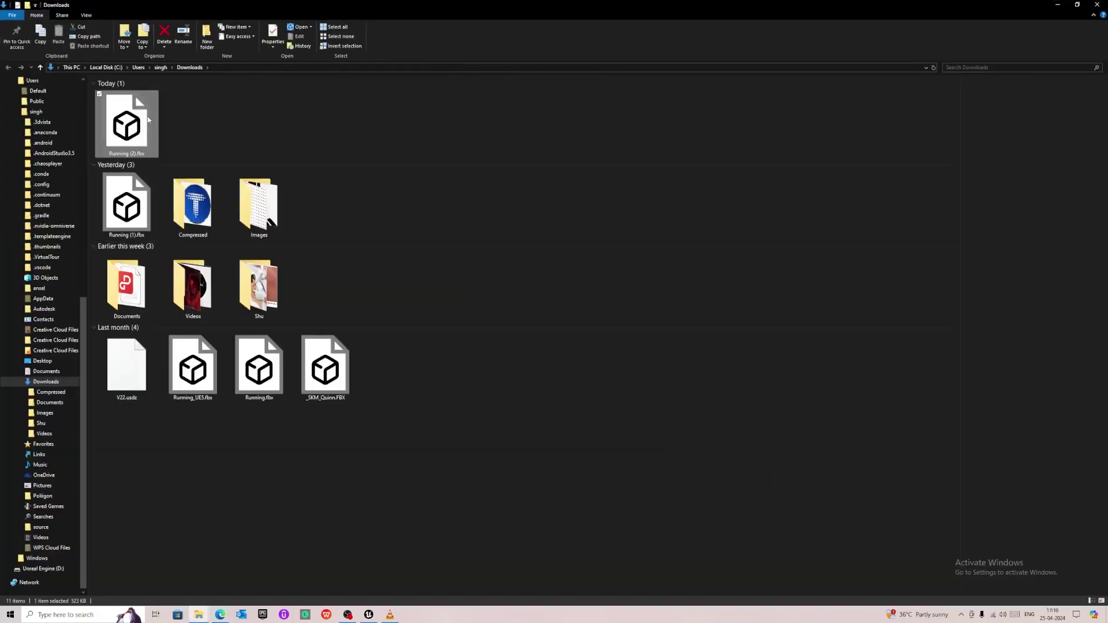
left_click_drag(160, 113, 196, 136)
left_click(235, 118)
left_click(130, 110)
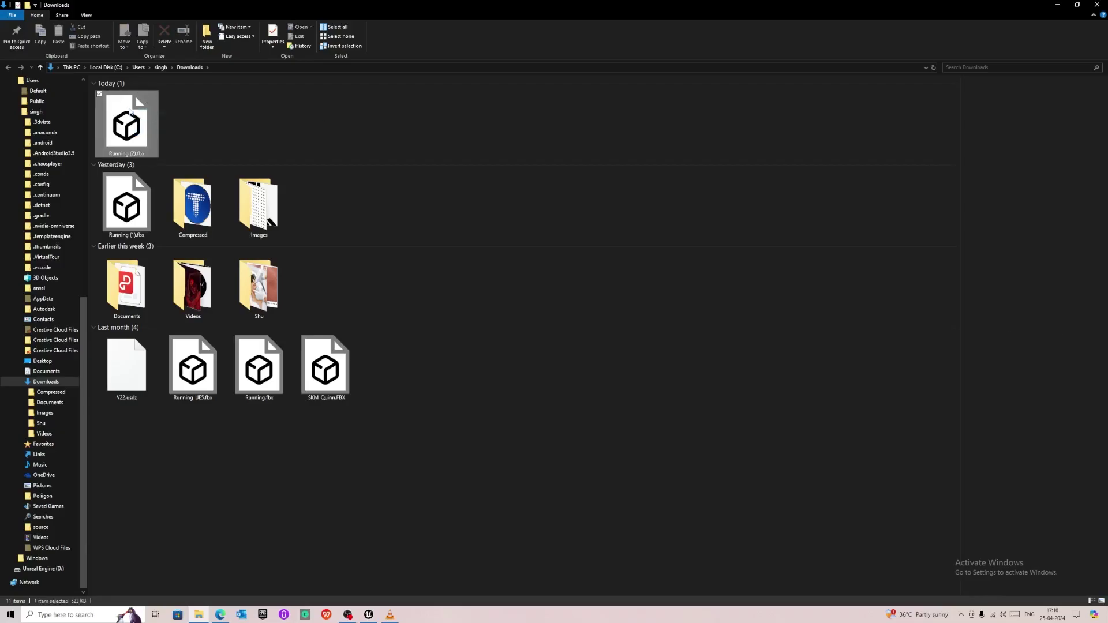
left_click(1059, 5)
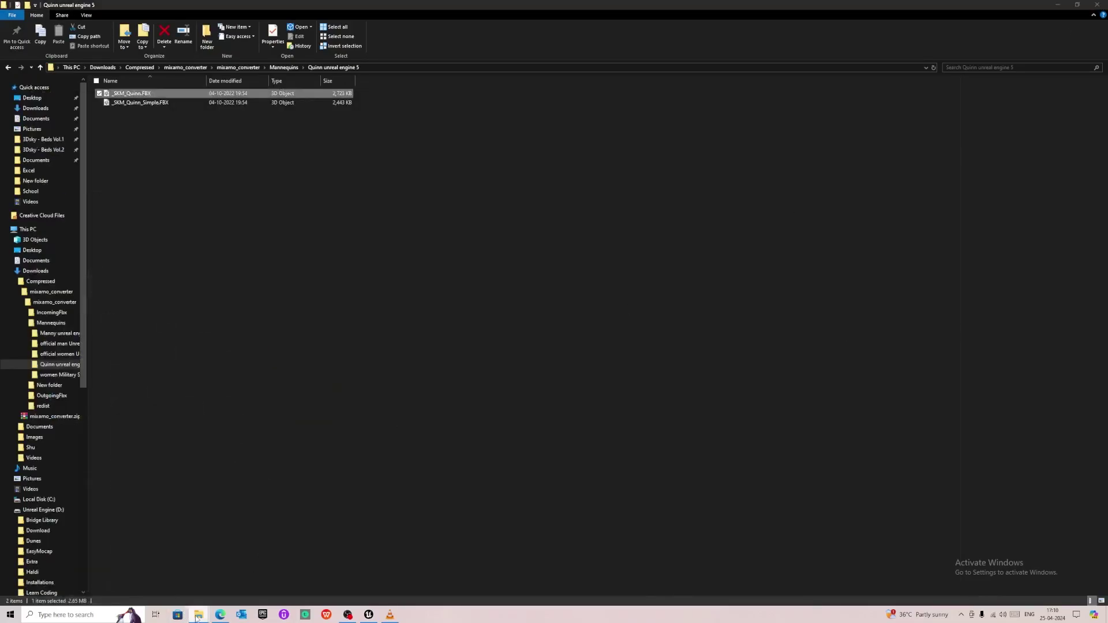
mouse_move(199, 614)
left_click(223, 586)
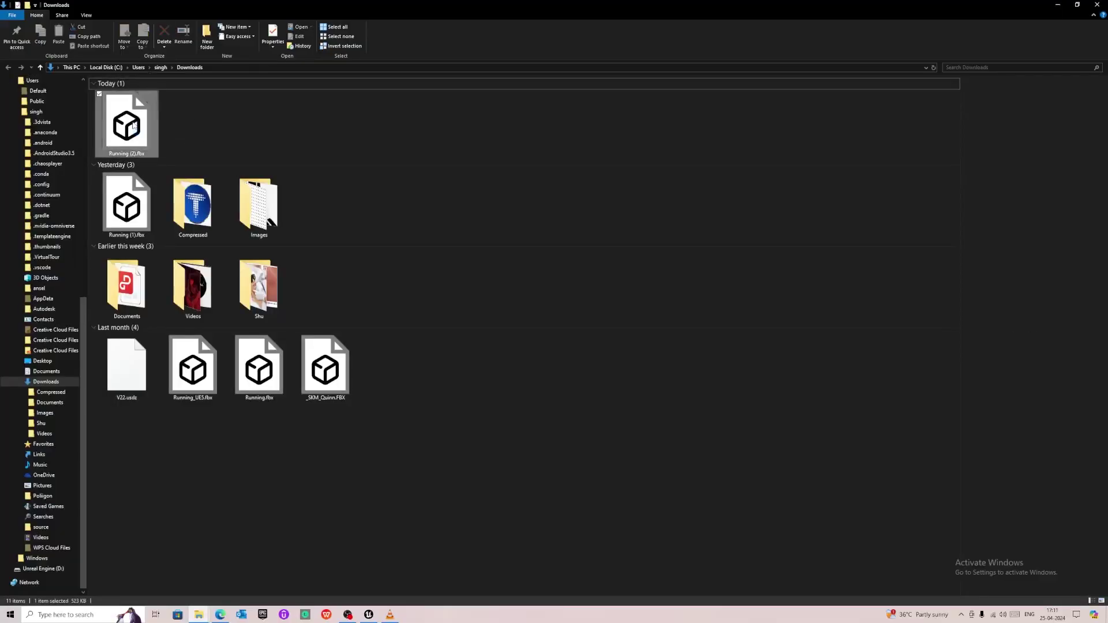
Step: Paste the copied Running (2).fbx into the IncomingFbx folder inside mixamo_converter
mouse_move(199, 615)
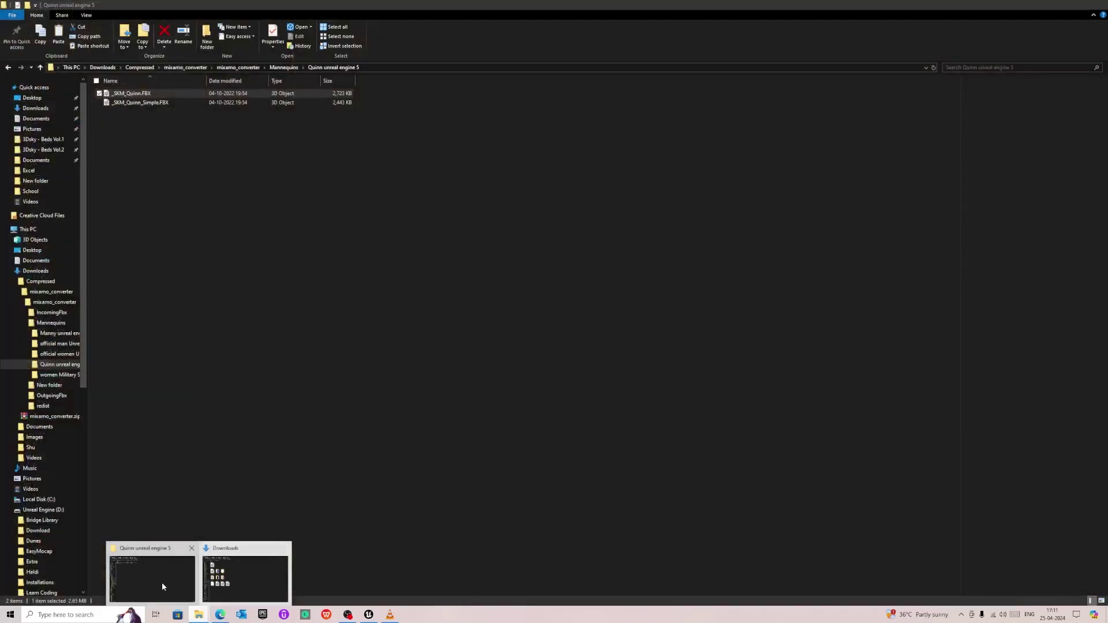
left_click(162, 587)
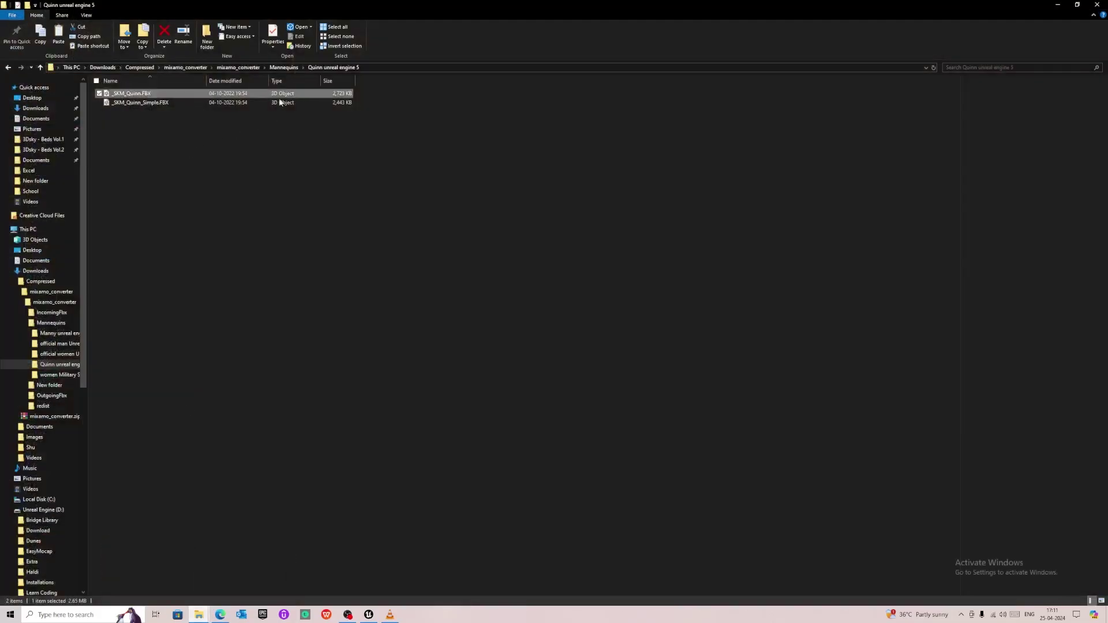
left_click(269, 67)
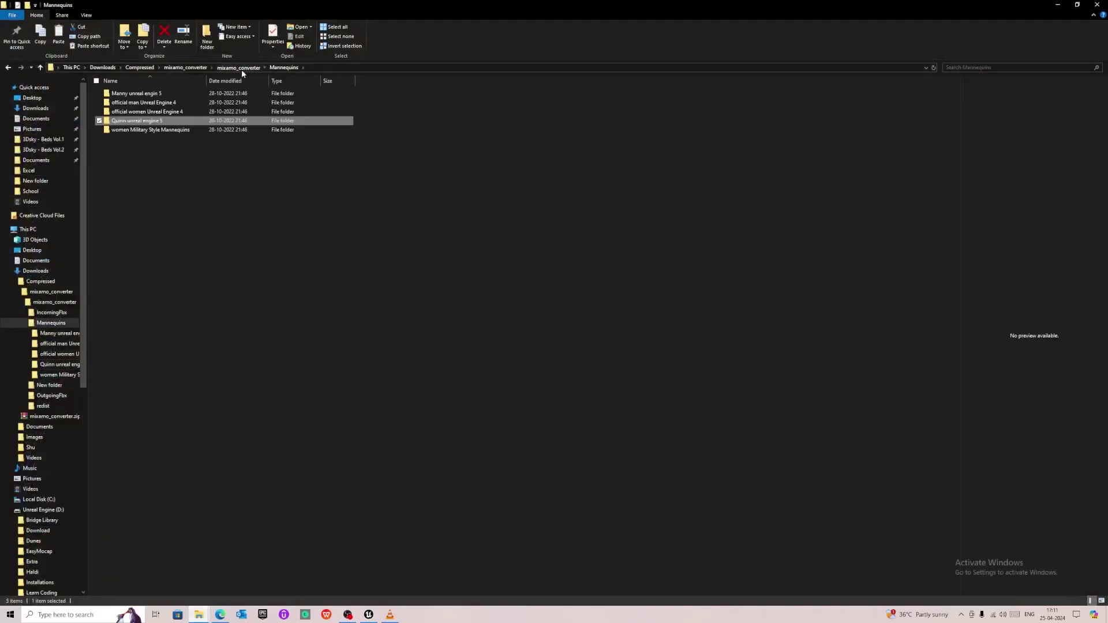
left_click(242, 68)
left_click(139, 93)
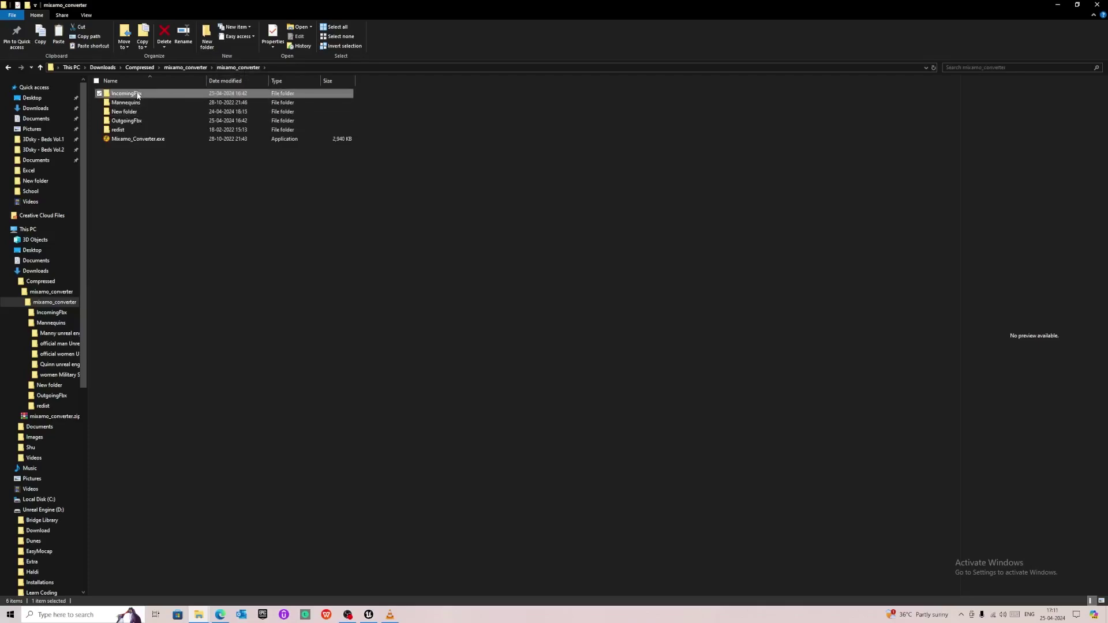
double_click(139, 92)
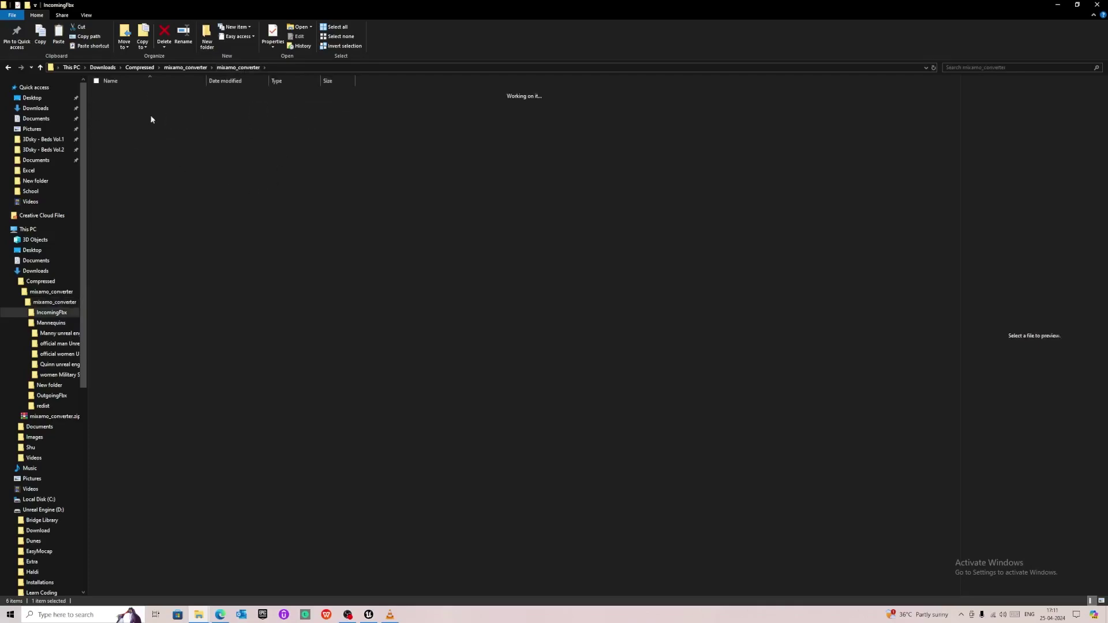
key("ctrl+v")
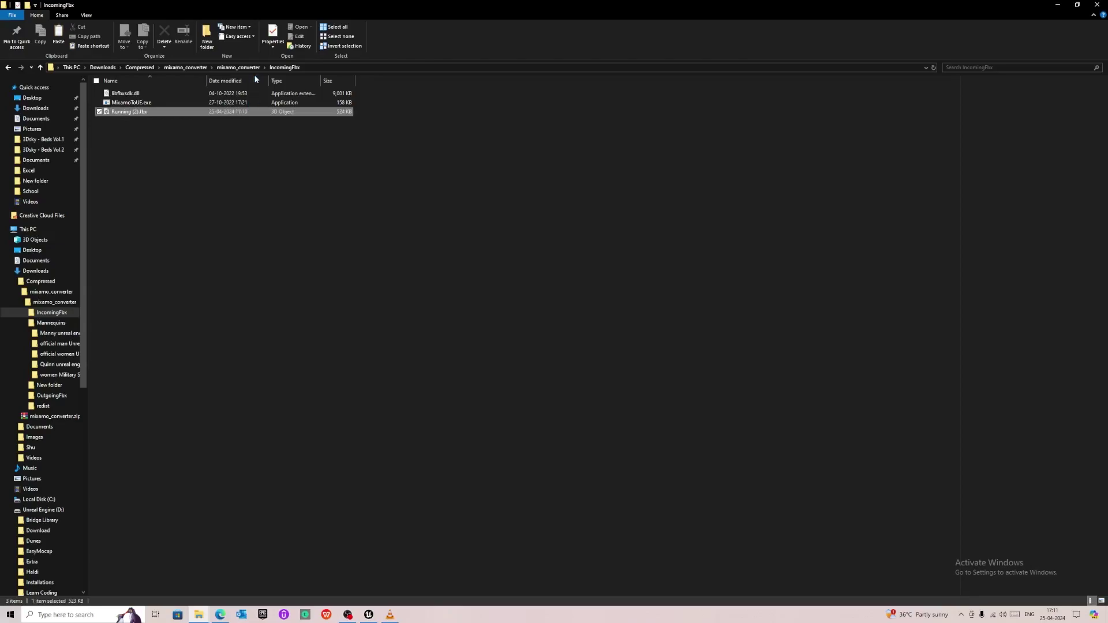
Step: Launch Mixamo_Converter.exe from the mixamo_converter folder and continue past its splash screen
left_click(238, 67)
left_click(146, 140)
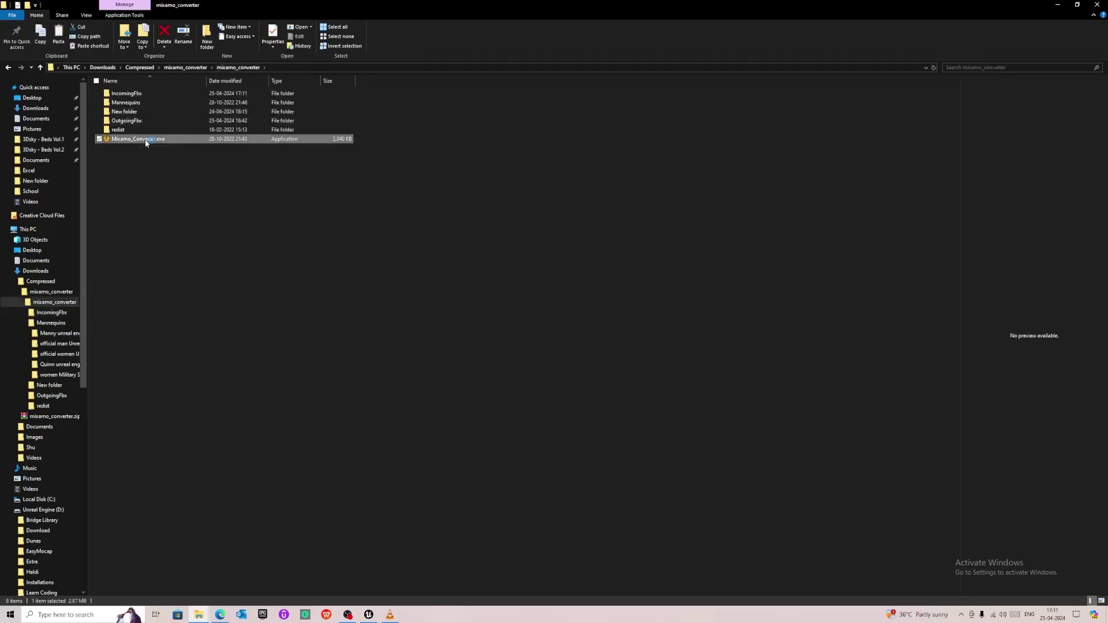
double_click(146, 141)
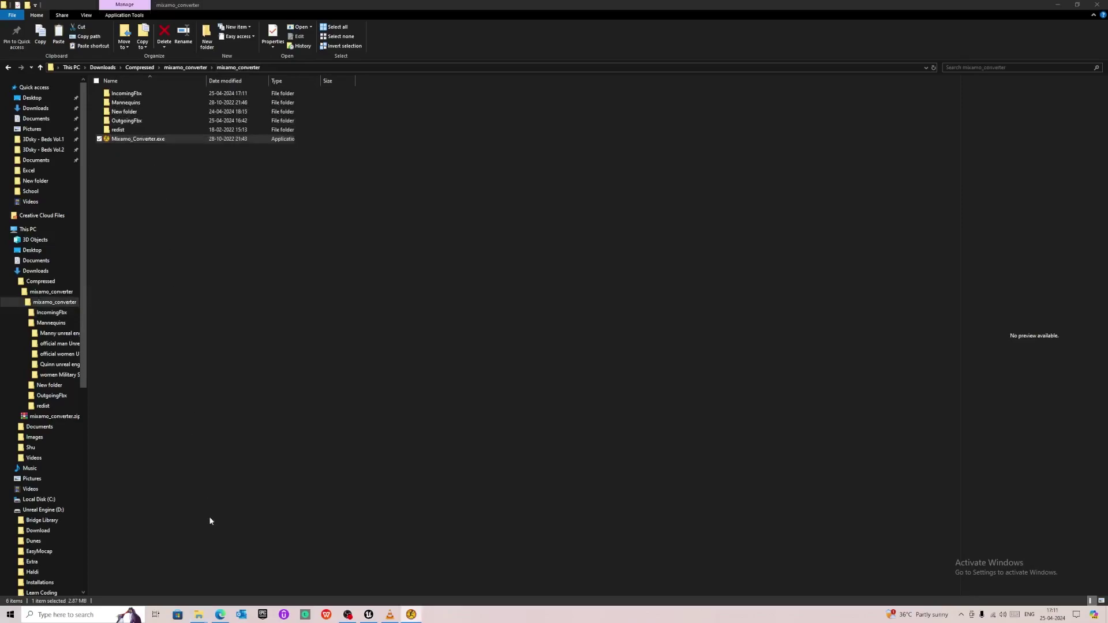
left_click(221, 615)
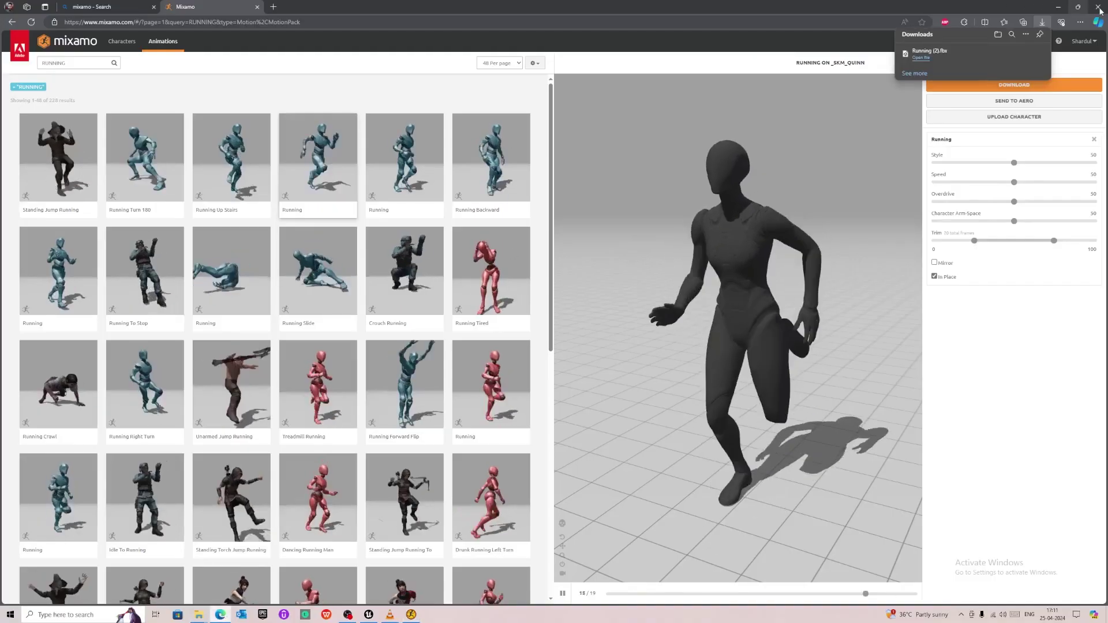
left_click(221, 615)
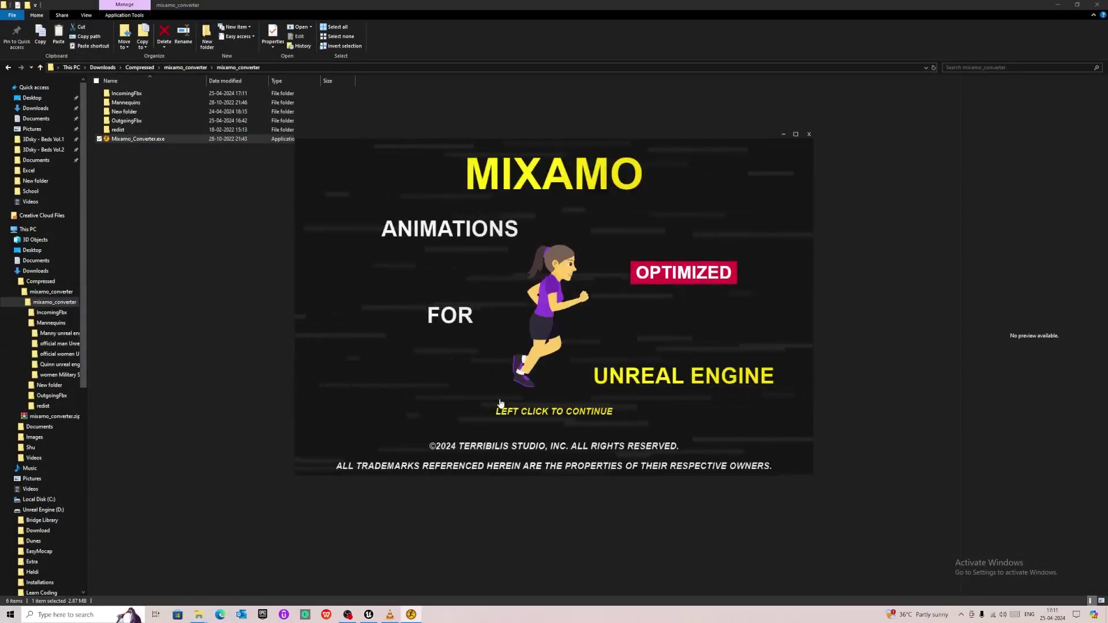
left_click(635, 425)
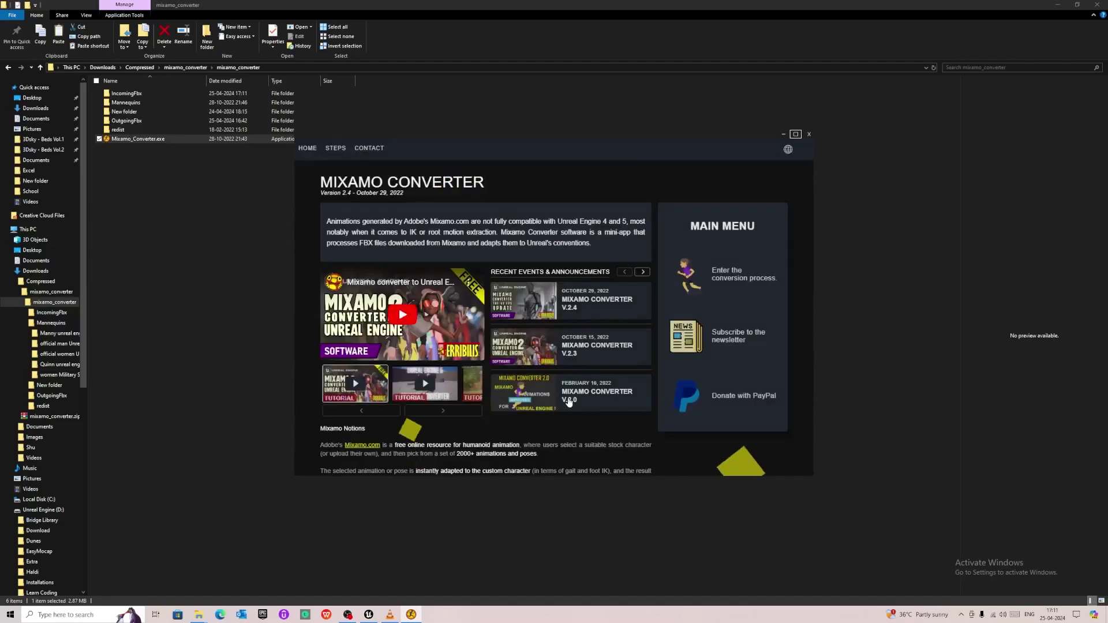
Step: Enter the conversion process and convert the Running (2).fbx animation for Unreal Engine
scroll(708, 294, "down", 4)
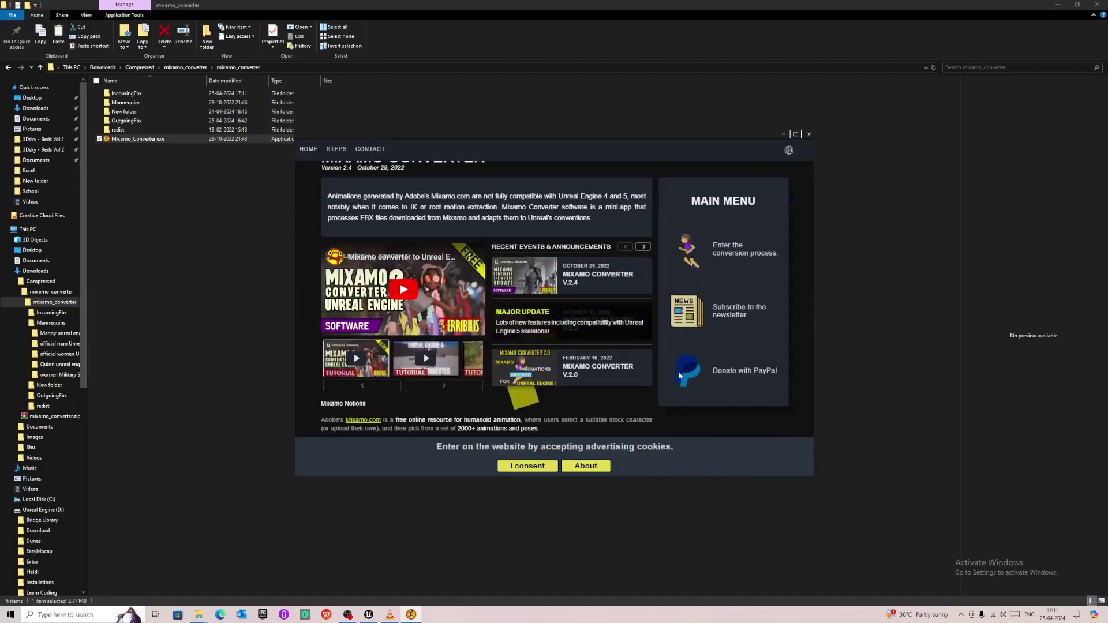
scroll(712, 322, "up", 1)
scroll(732, 239, "up", 3)
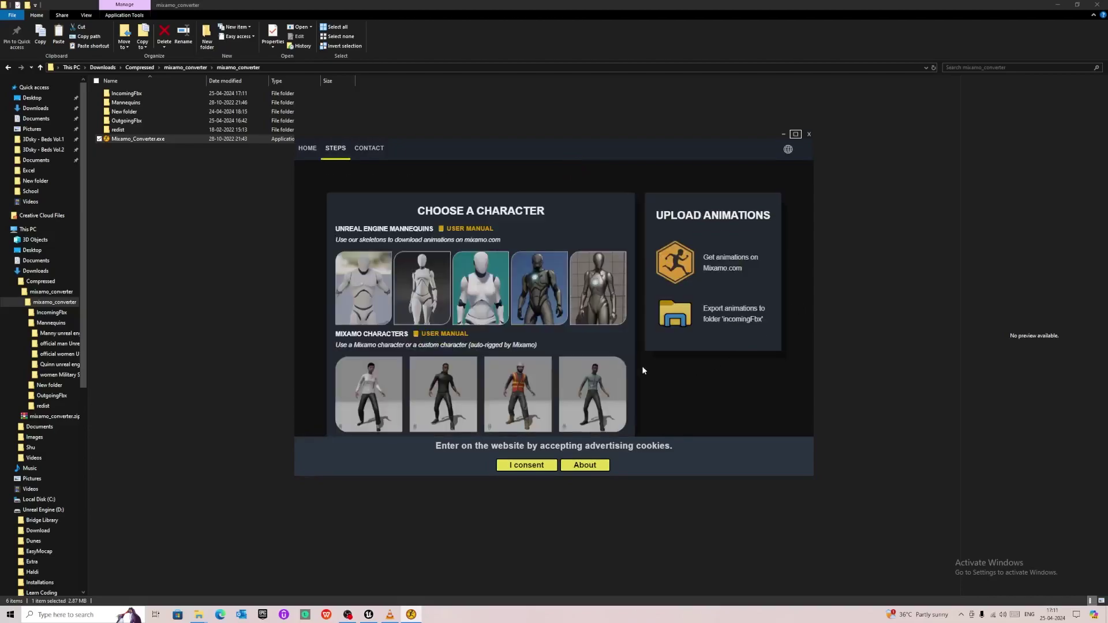
scroll(644, 370, "down", 2)
scroll(644, 370, "down", 5)
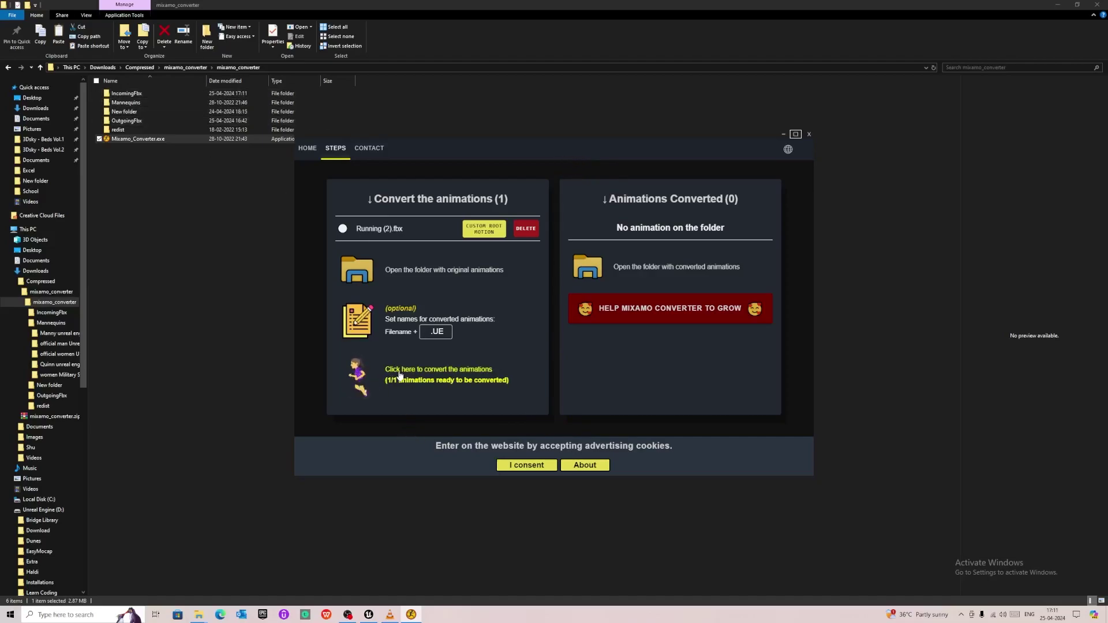
left_click(464, 376)
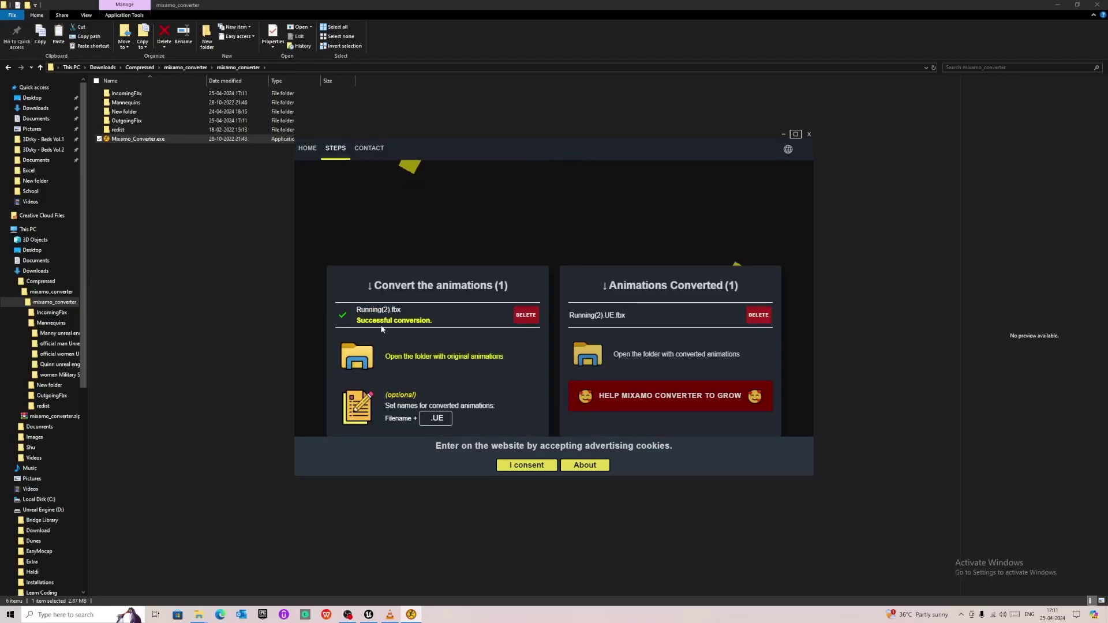
Step: Close Mixamo Converter and select the converted Running(2).UE.fbx in the OutgoingFbx folder
left_click(809, 134)
left_click(142, 122)
double_click(142, 122)
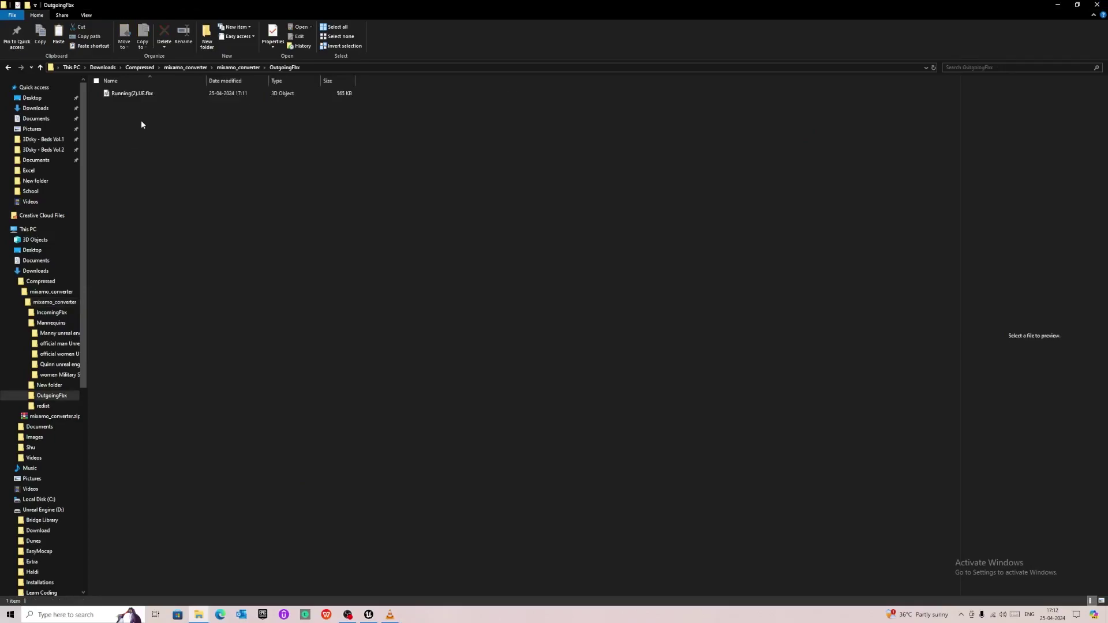
left_click(142, 96)
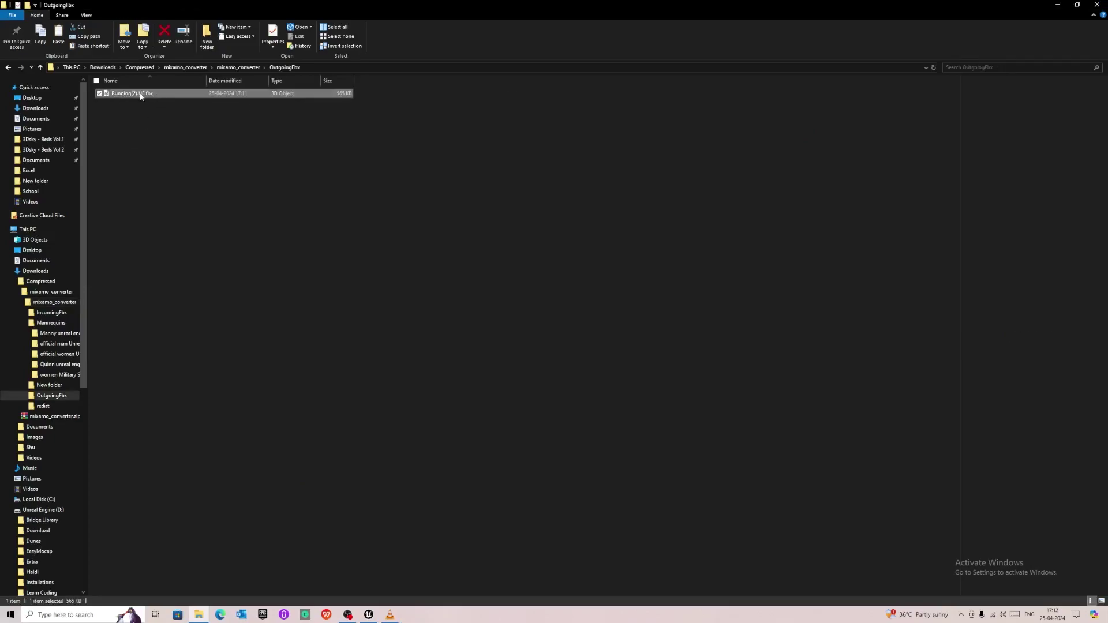
Step: Switch to Unreal Engine and force-delete NewLevelSequence and Running_1__UE from the Content/MI_Tutorial/Importing_Running folder
left_click(368, 615)
key("ctrl+space")
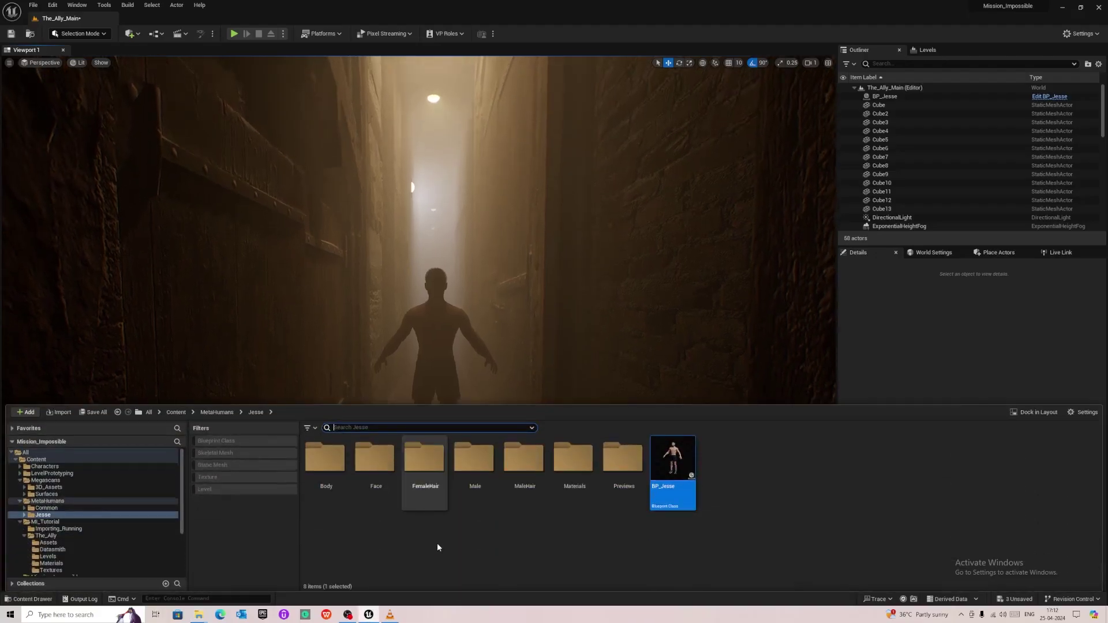
left_click(217, 412)
left_click(176, 412)
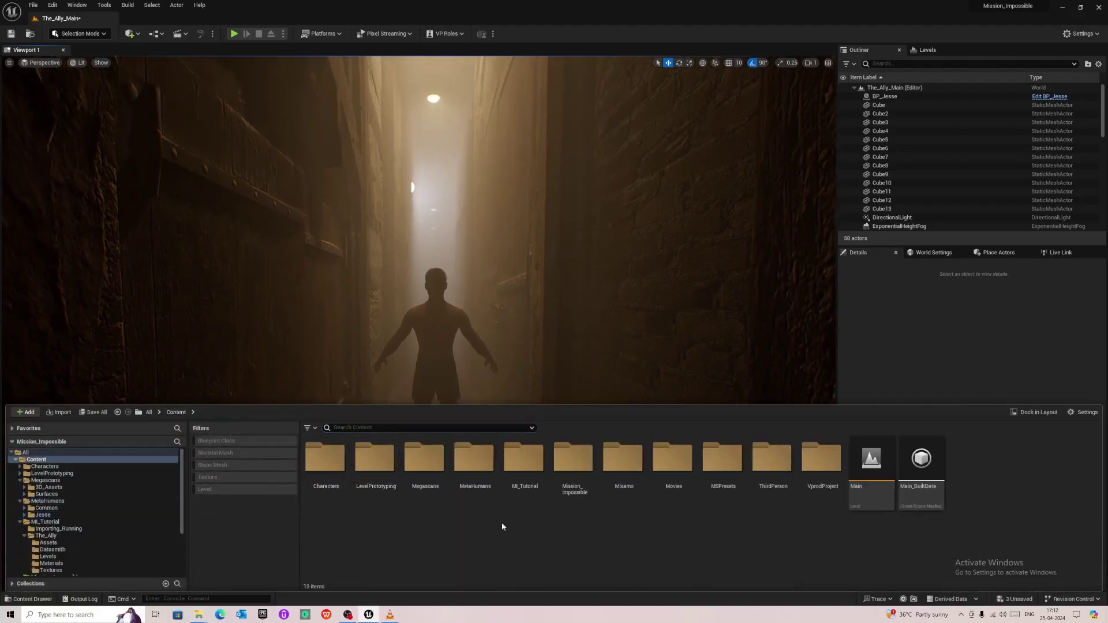
double_click(525, 457)
double_click(325, 462)
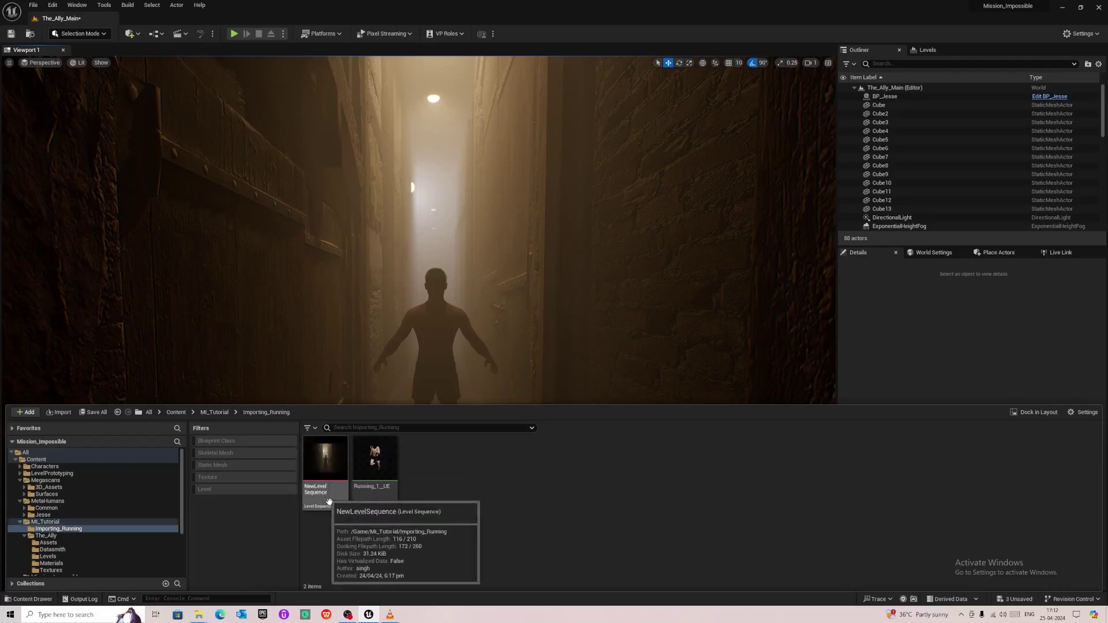
left_click(389, 500)
key("ctrl+a")
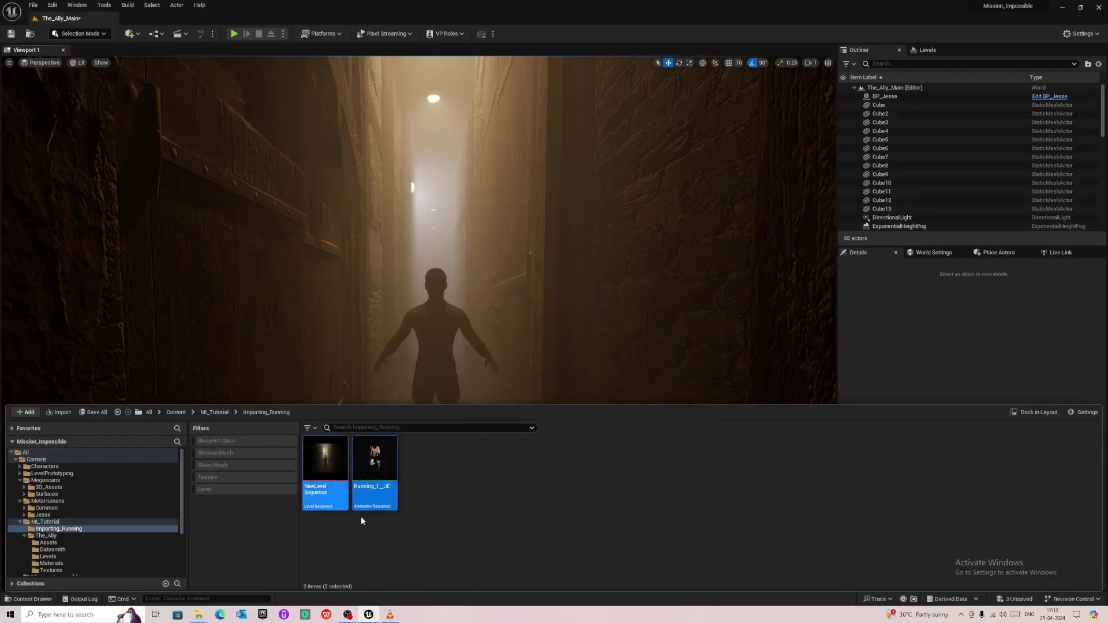
key("Delete")
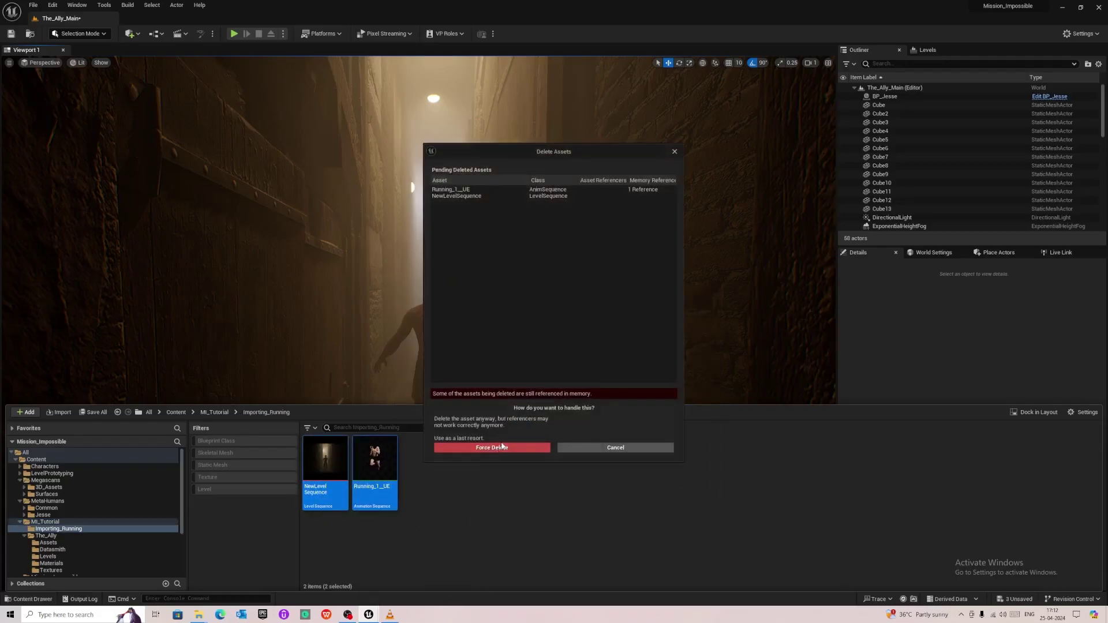
left_click(506, 452)
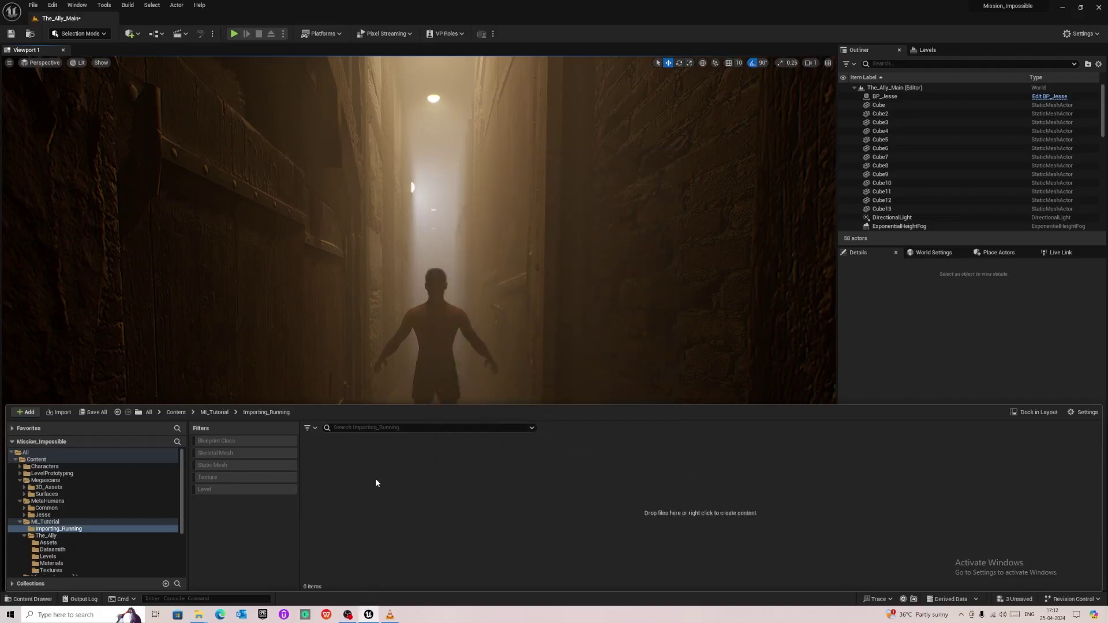
Step: Import Running(2).UE.fbx from OutgoingFbx into the Importing_Running folder, using SK_Mannequin as the skeleton
mouse_move(202, 616)
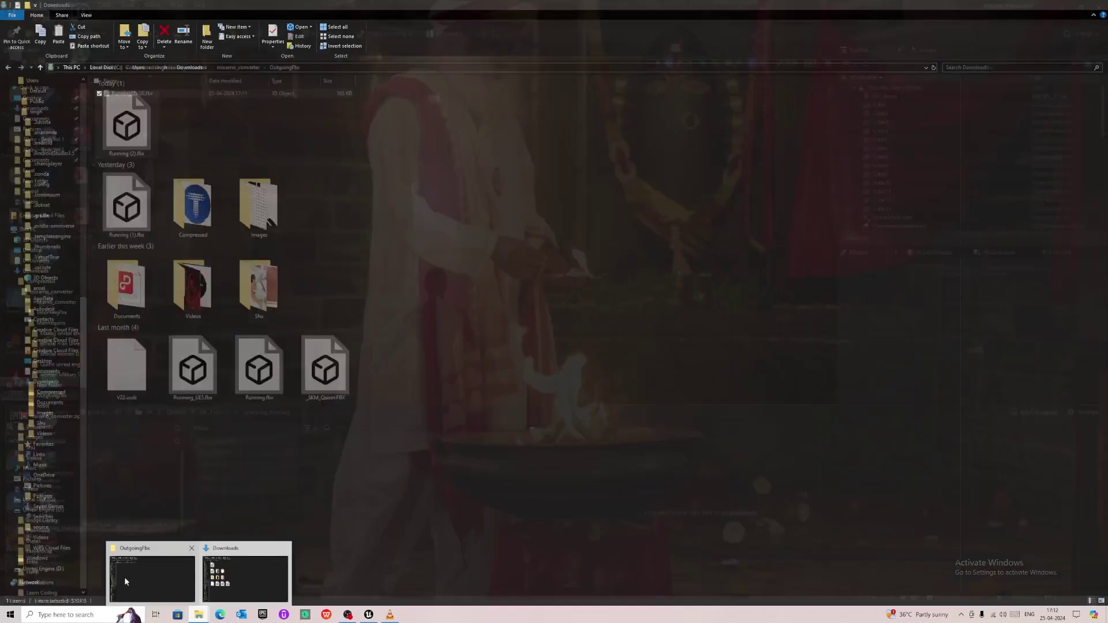
left_click(254, 572)
left_click_drag(584, 184, 502, 515)
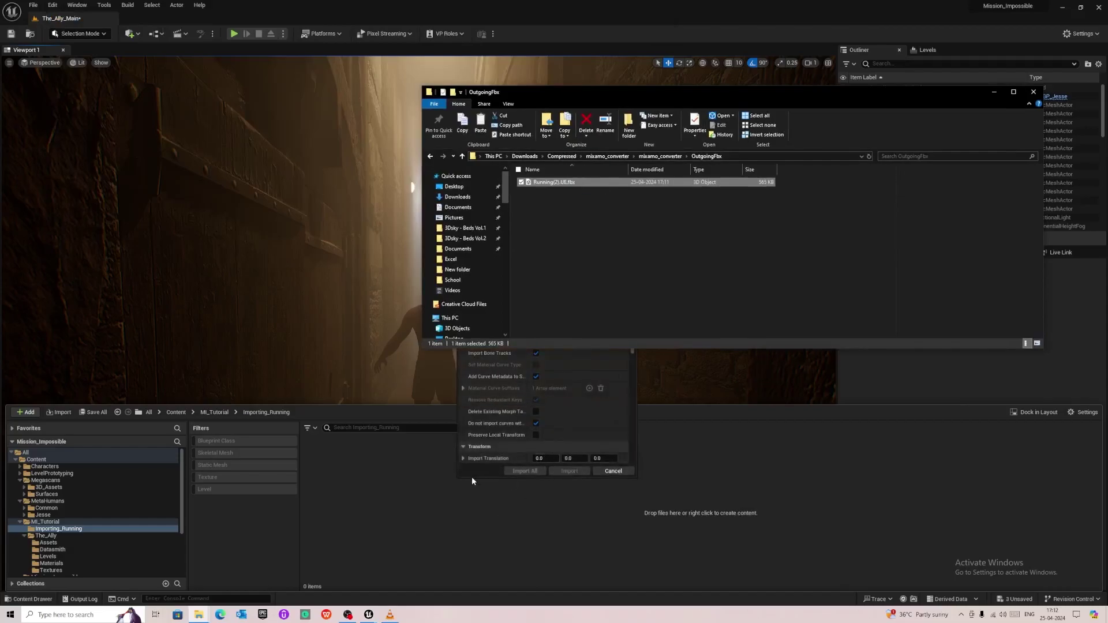
left_click(473, 480)
left_click(586, 200)
scroll(623, 335, "down", 3)
scroll(642, 346, "up", 1)
left_click(642, 327)
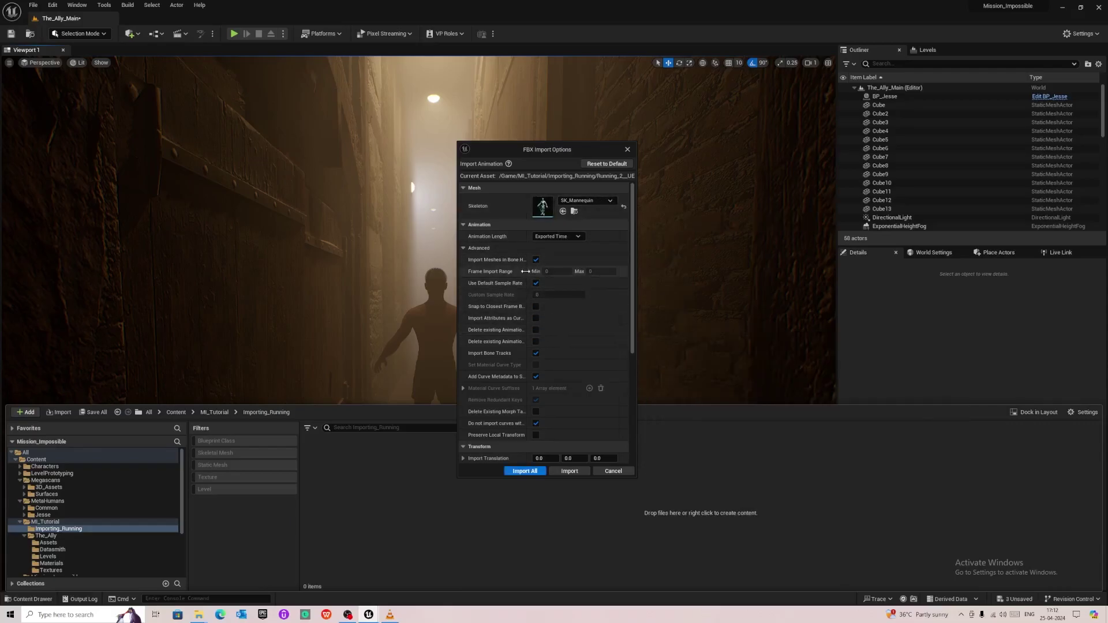
scroll(501, 325, "down", 5)
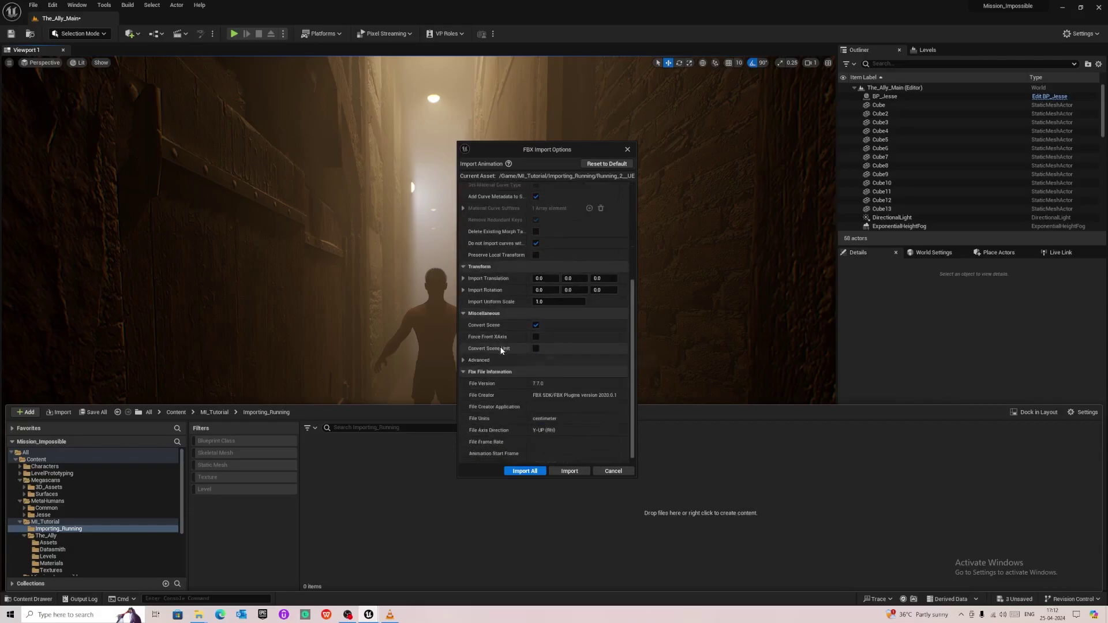
left_click(527, 471)
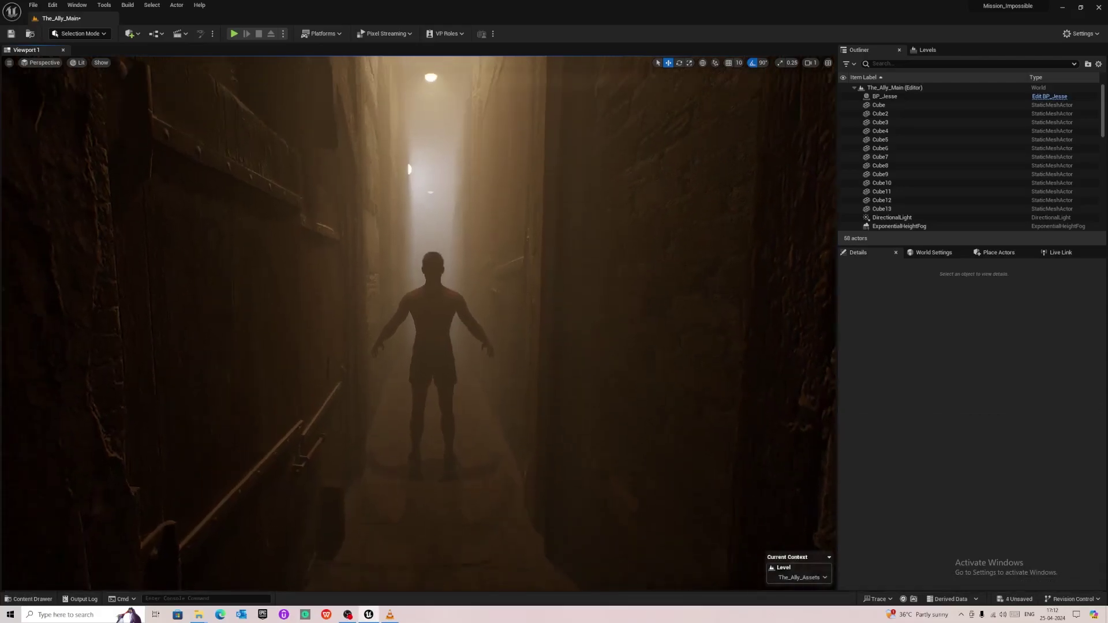
Step: Start exporting the Running_2__UE animation to mixamo_converter's New folder and delete the old Running_1__UE.FBX there
key("ctrl+space")
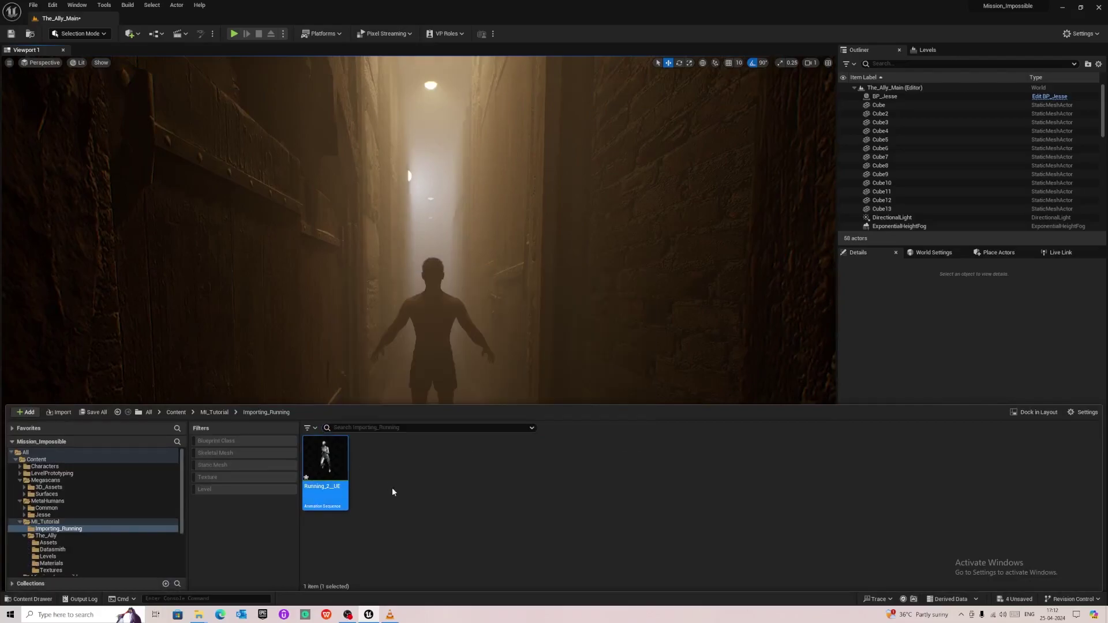
right_click(330, 474)
mouse_move(430, 343)
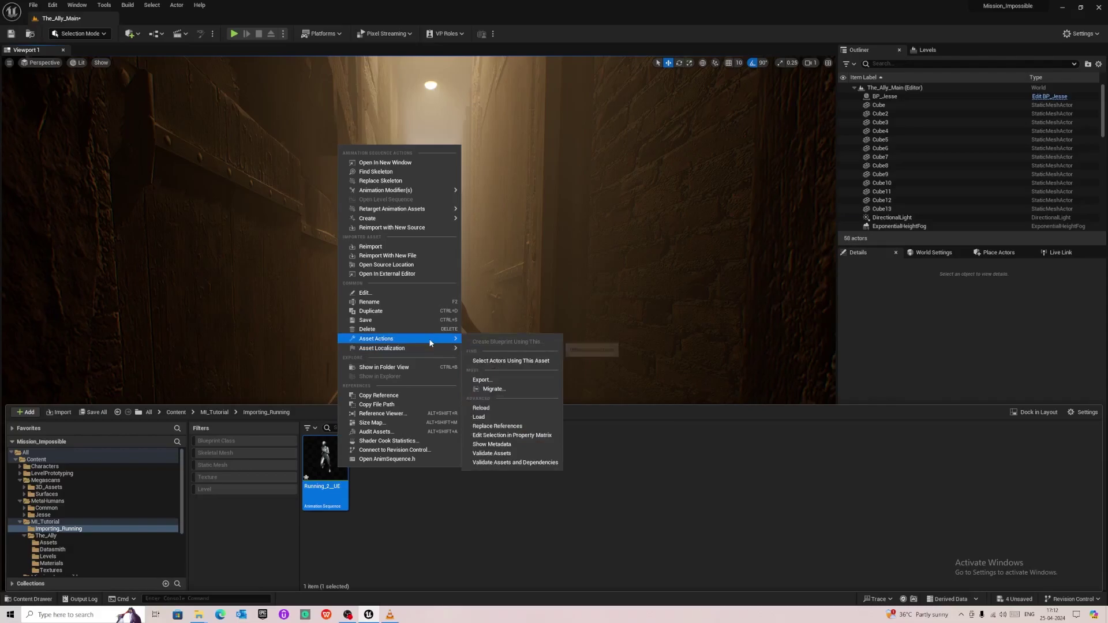
left_click(481, 380)
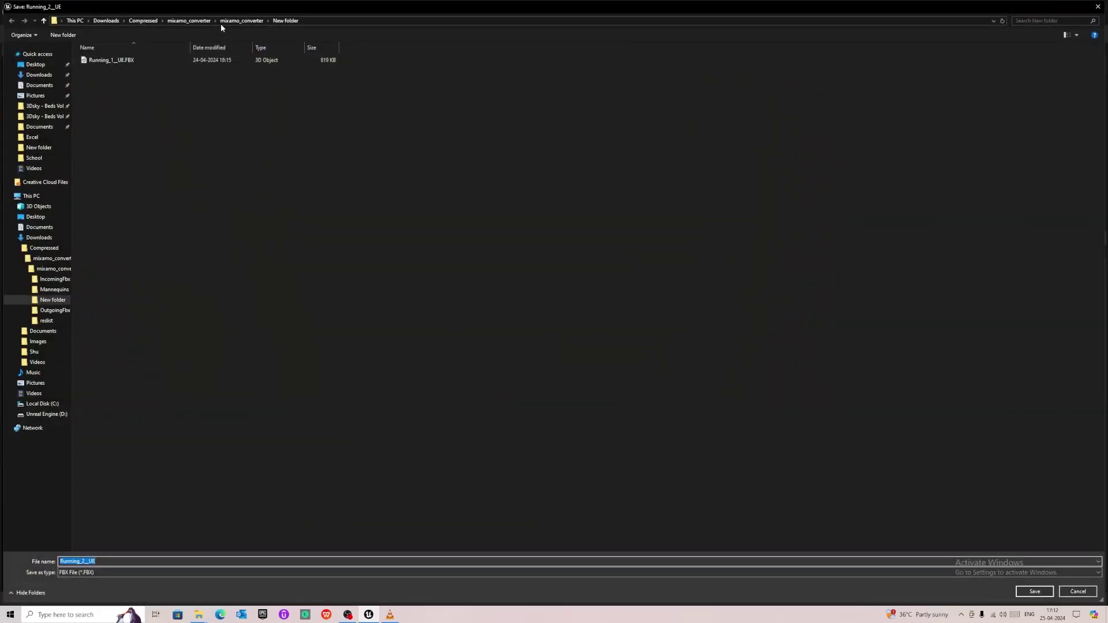
left_click(230, 21)
double_click(167, 79)
left_click(122, 63)
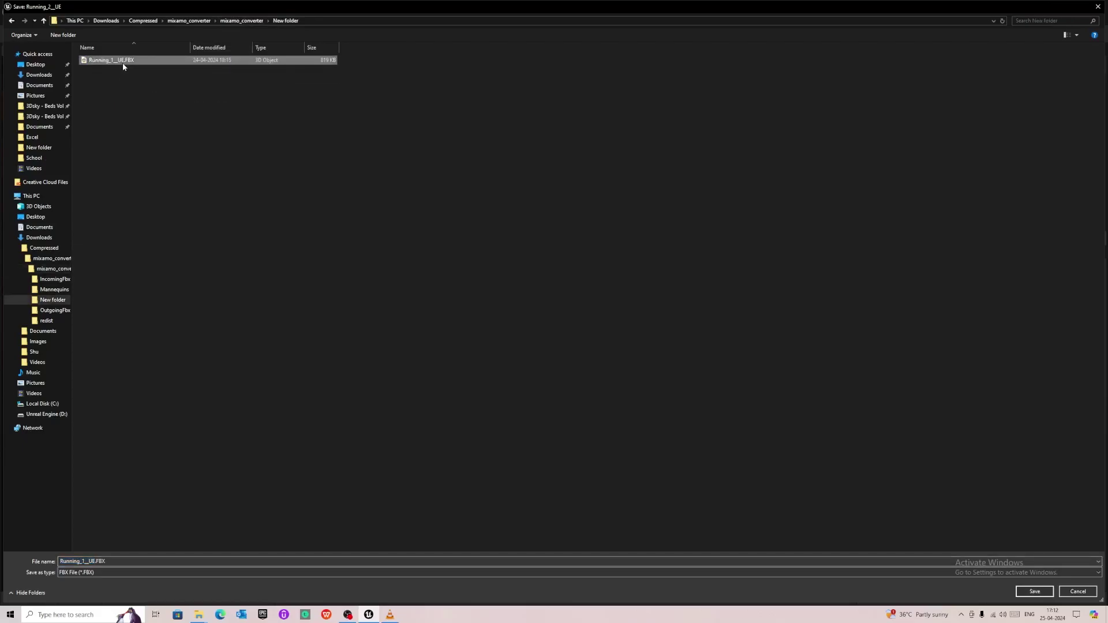
key("Delete")
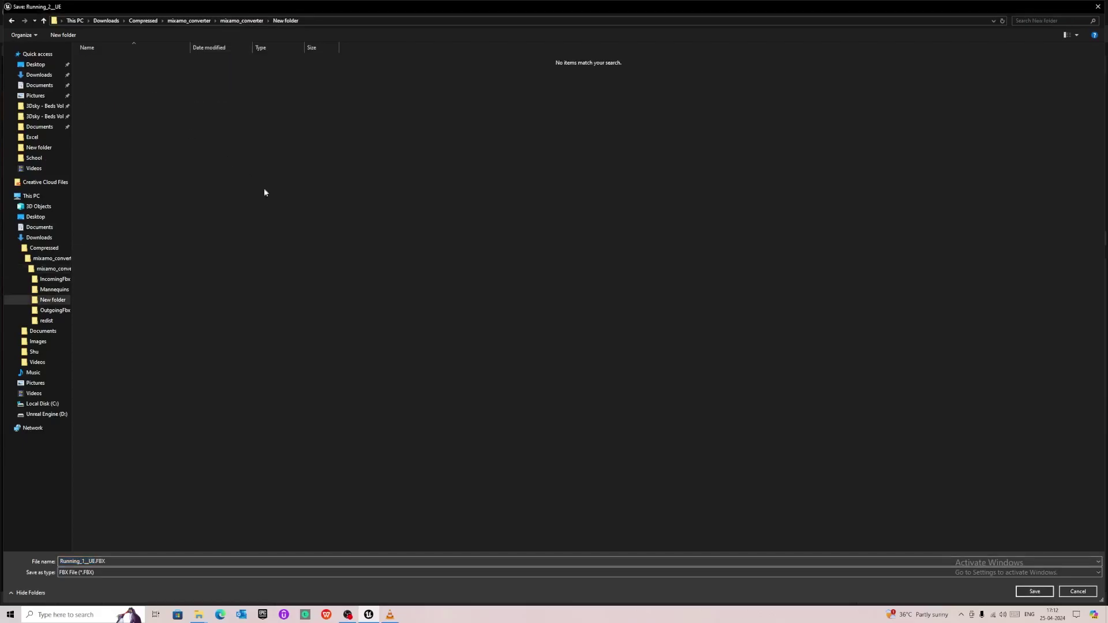
Step: Save the animation export as Running_1__UE.FBX, keeping the offered FBX export options
left_click(1035, 592)
left_click(573, 308)
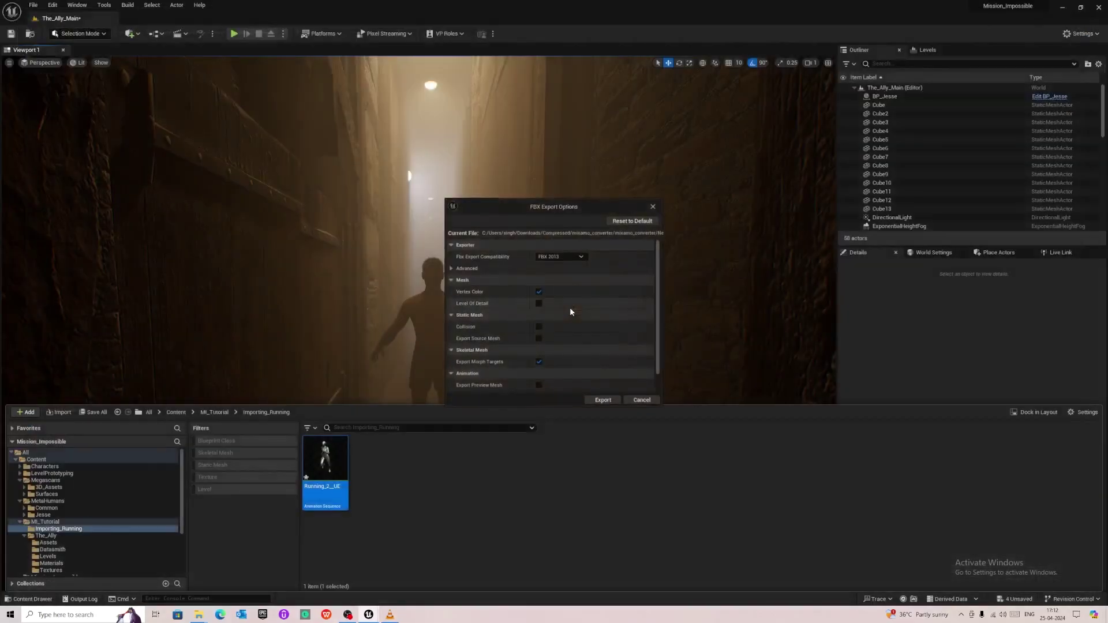
left_click(599, 398)
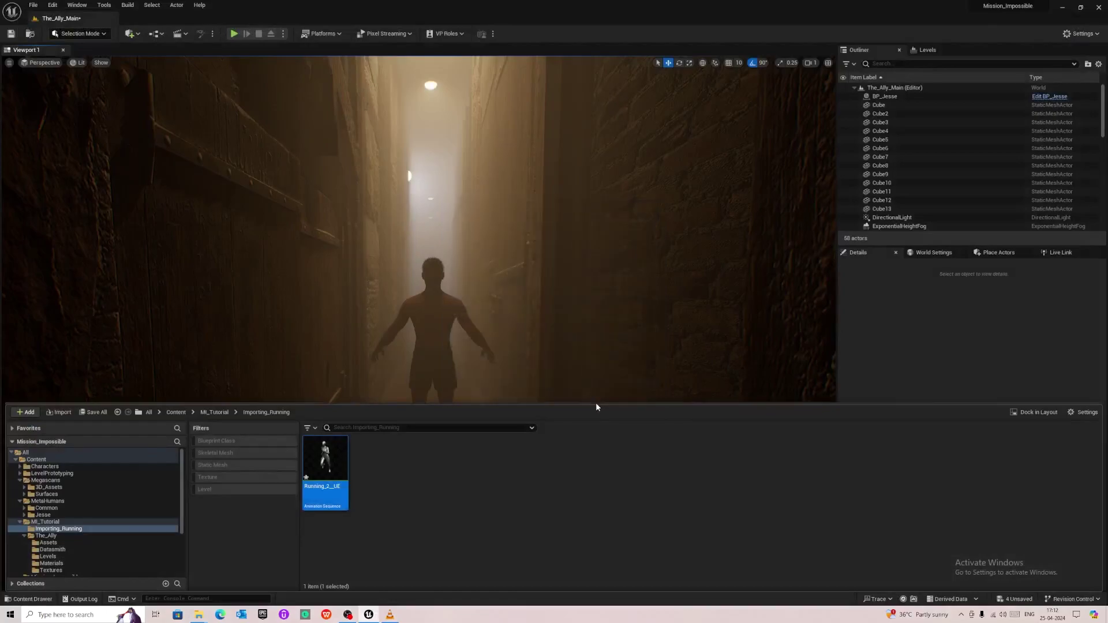
Step: Create a subfolder named NewFolder inside Importing_Running and open it
left_click(501, 381)
scroll(491, 363, "up", 2)
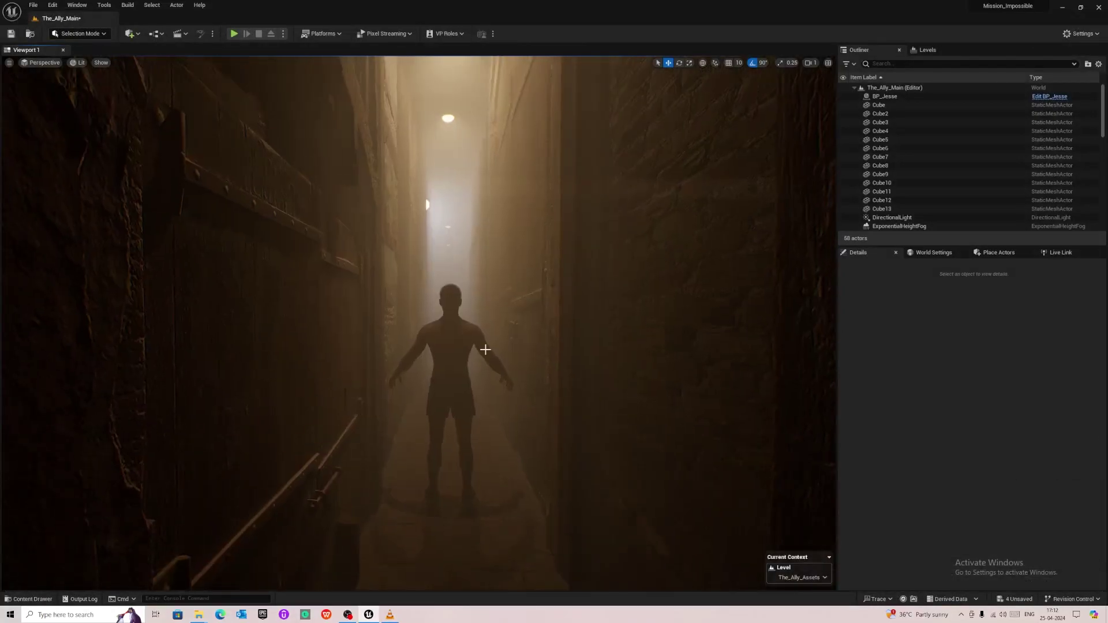
key("ctrl+space")
mouse_move(199, 615)
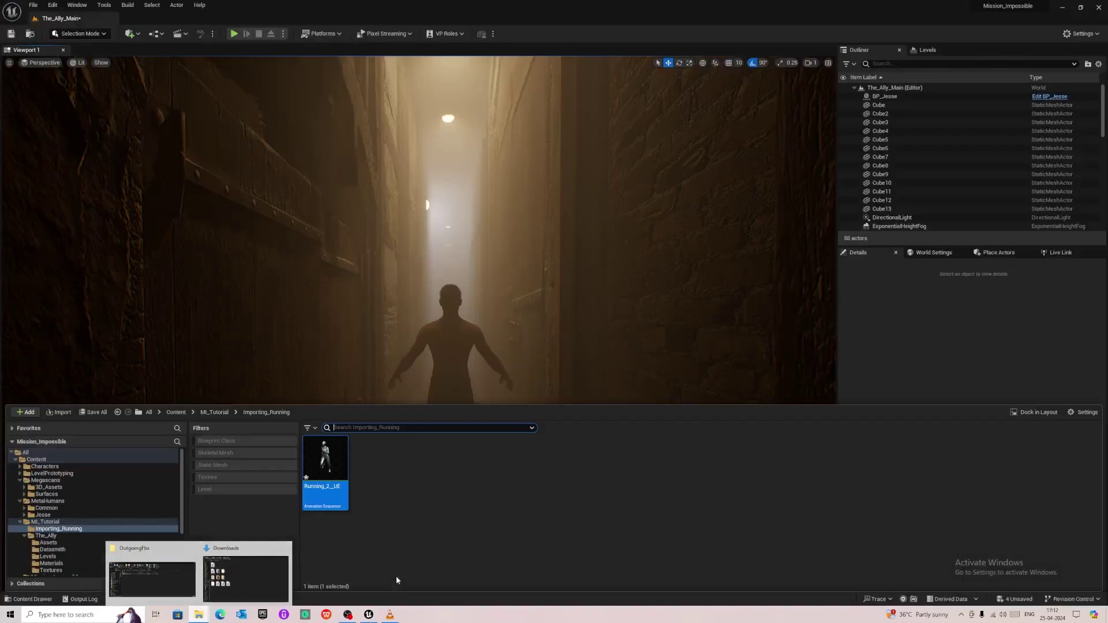
right_click(395, 538)
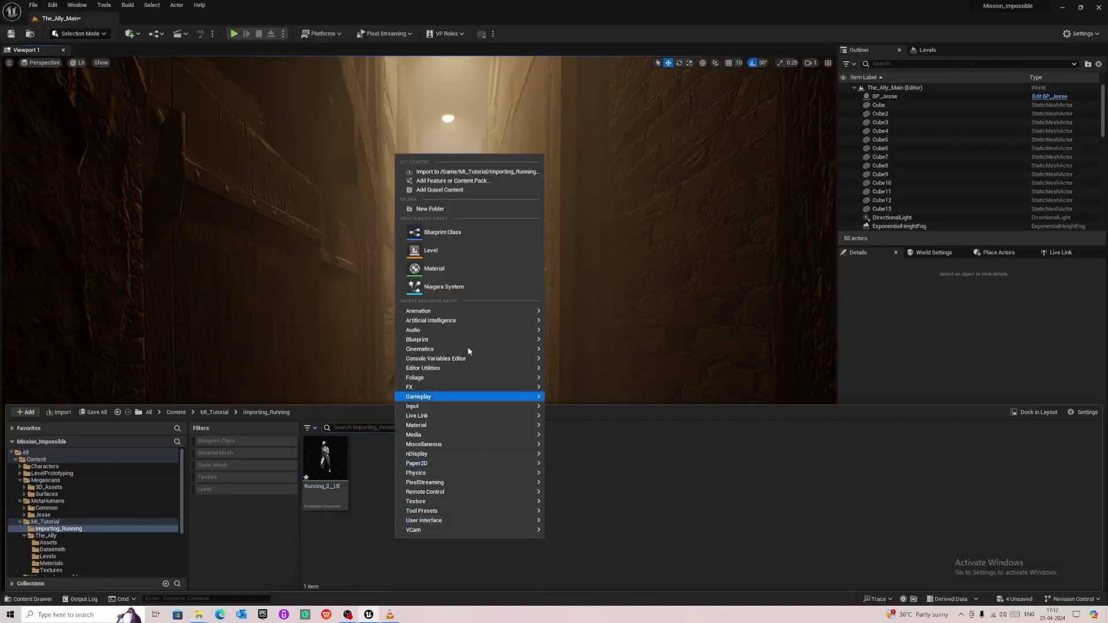
left_click(459, 210)
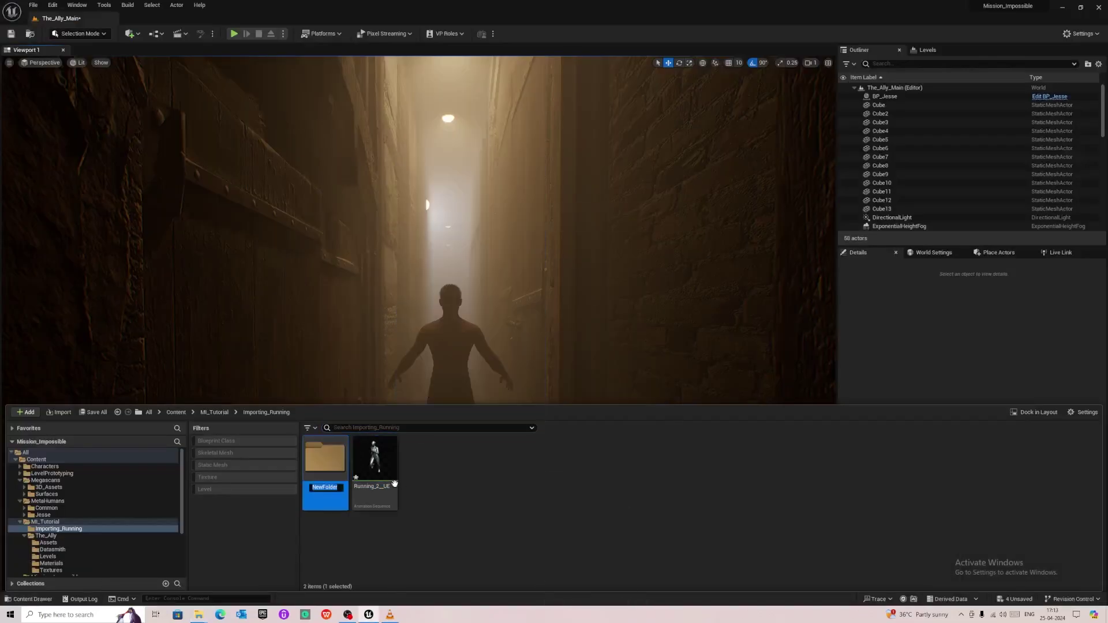
double_click(321, 472)
Step: Import Running(2).UE.fbx from OutgoingFbx into NewFolder with metahuman_base_skel as the skeleton, and dismiss the message log
mouse_move(199, 615)
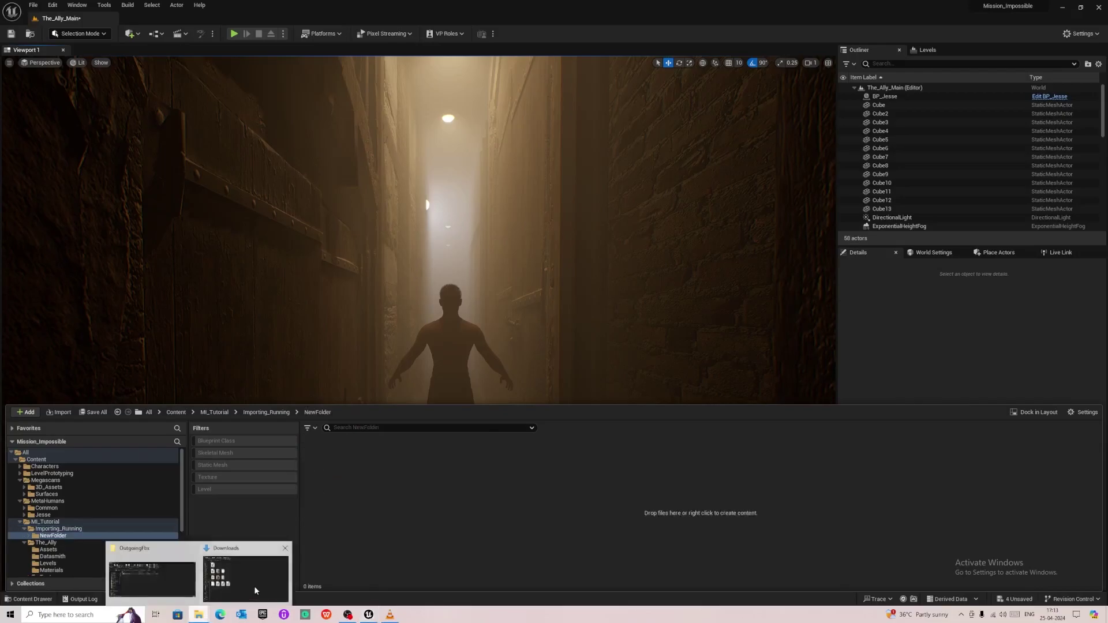
left_click(165, 576)
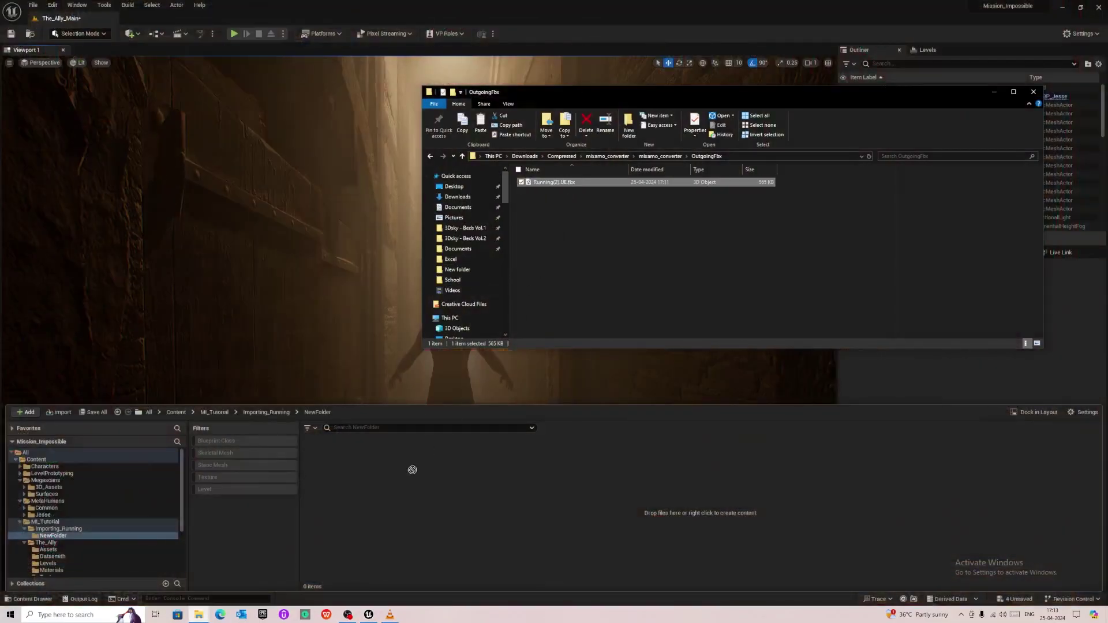
left_click_drag(403, 482, 403, 483)
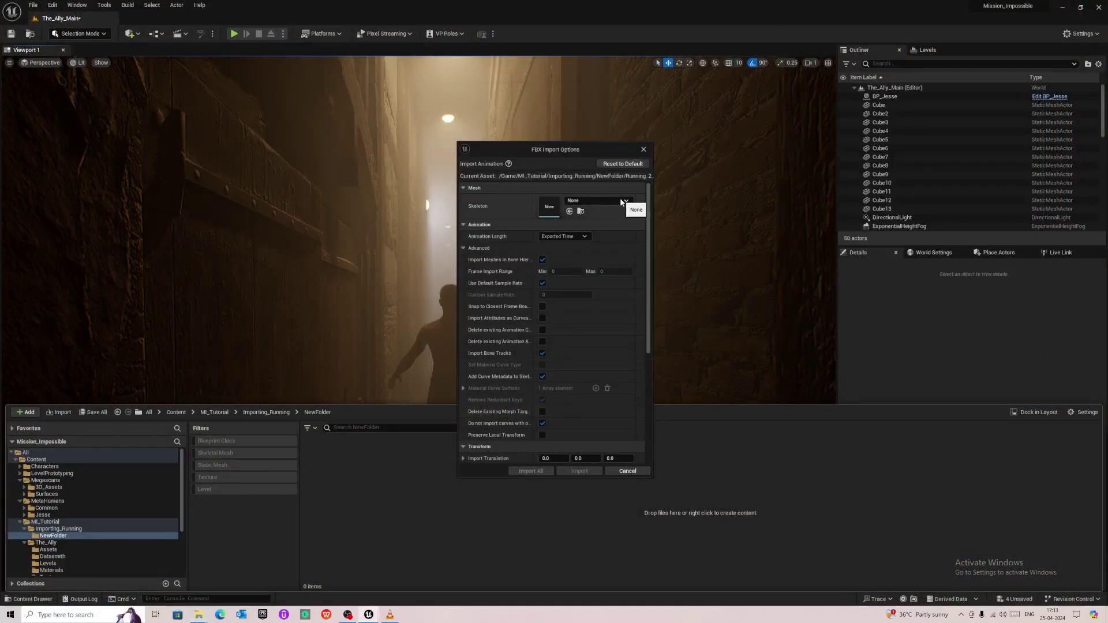
left_click(623, 201)
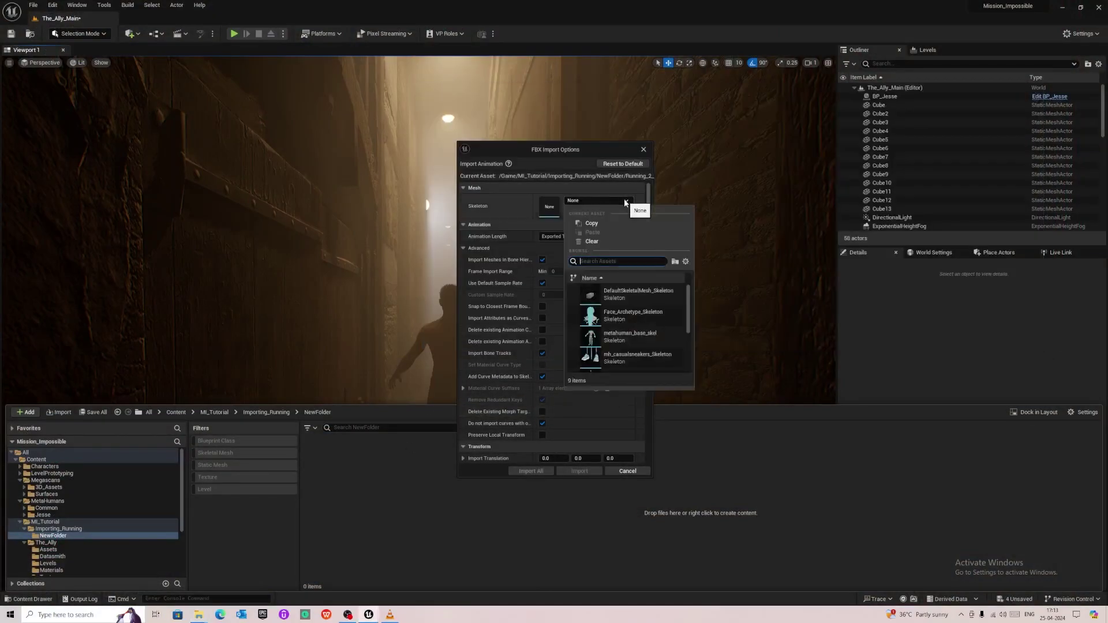
left_click(621, 341)
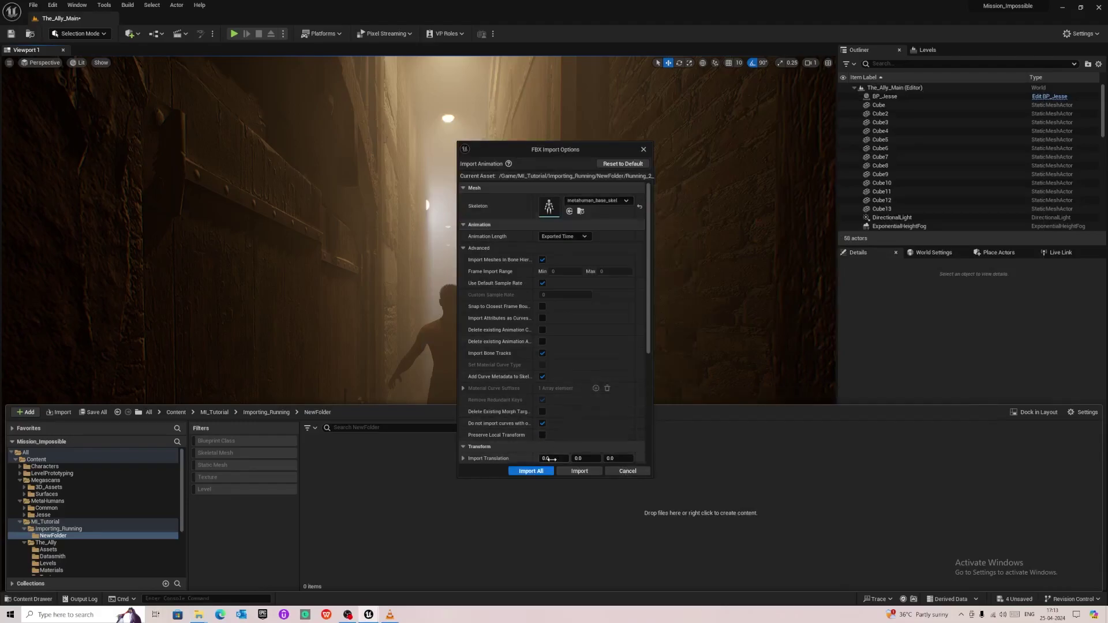
left_click(531, 470)
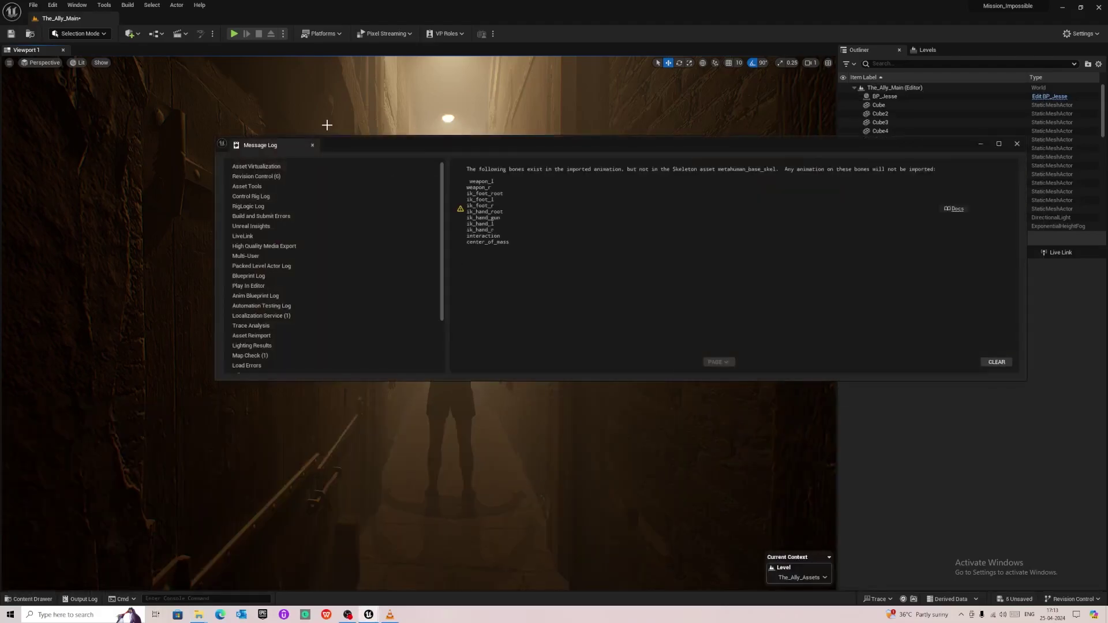
left_click(312, 145)
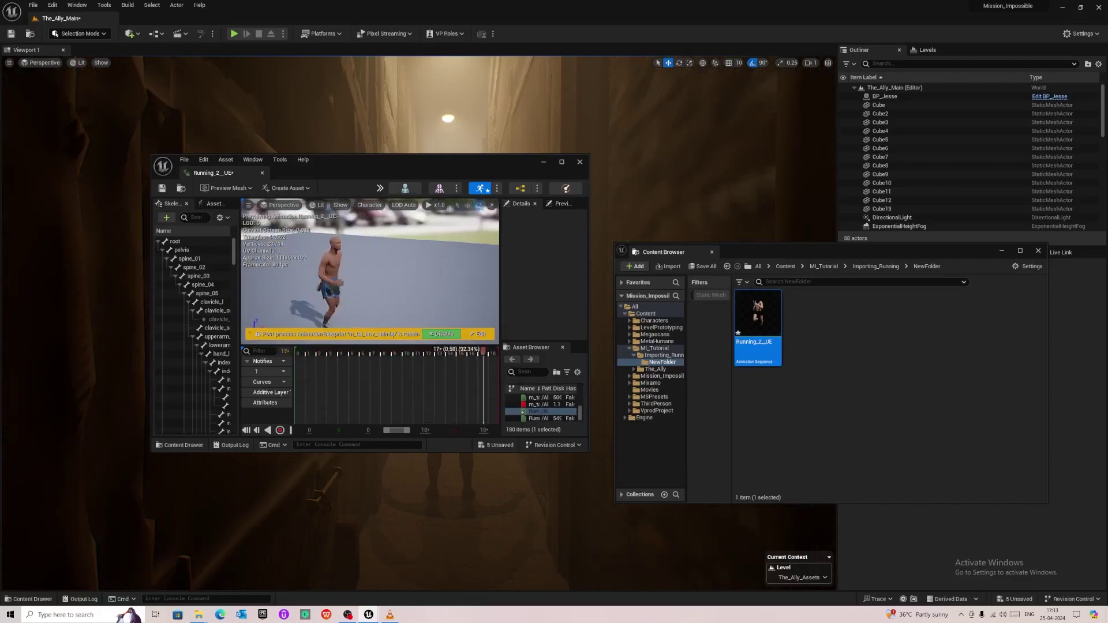
Step: Close the Running_2__UE animation preview and save all modified assets and levels
left_click(579, 162)
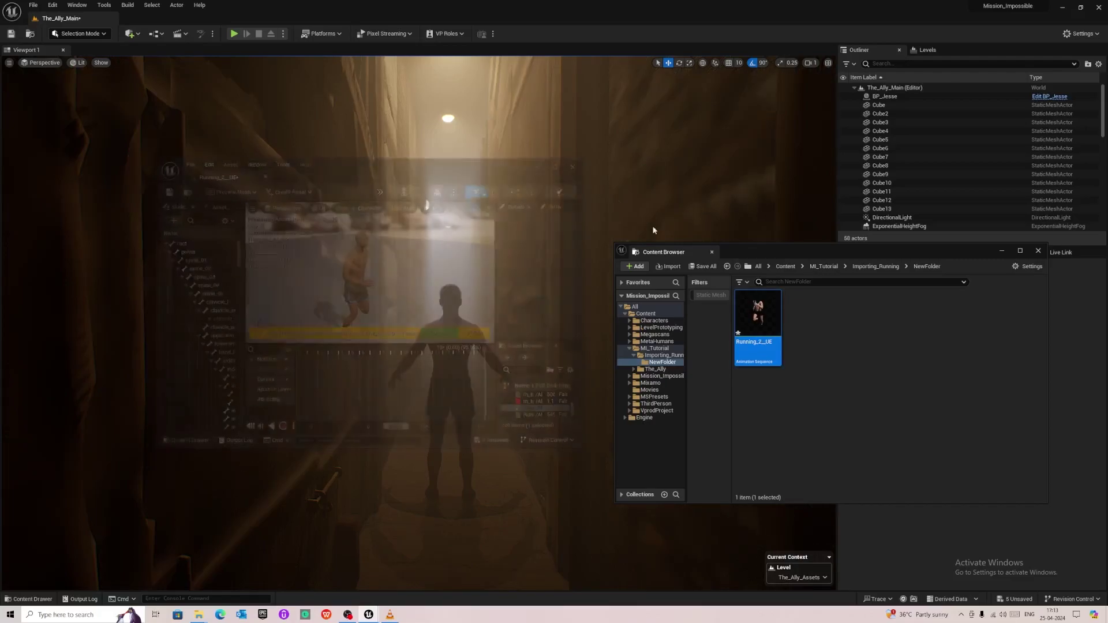
left_click(703, 266)
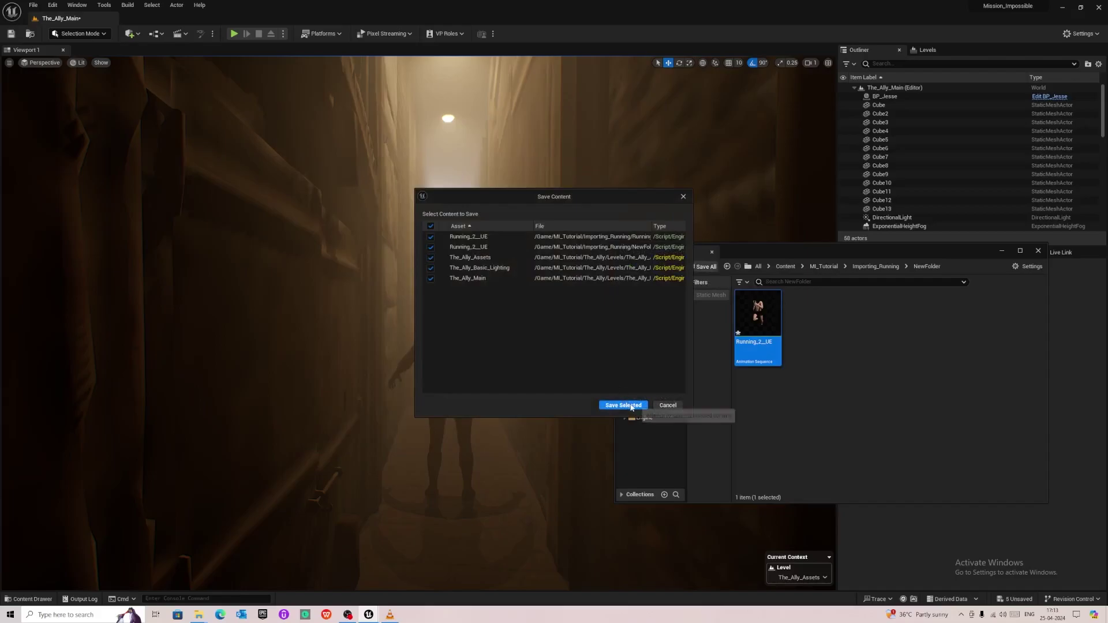
left_click(623, 405)
Step: Create a Level Sequence in NewFolder, keeping the offered name, and open it in Sequencer
left_click_drag(901, 250, 908, 286)
left_click(842, 389)
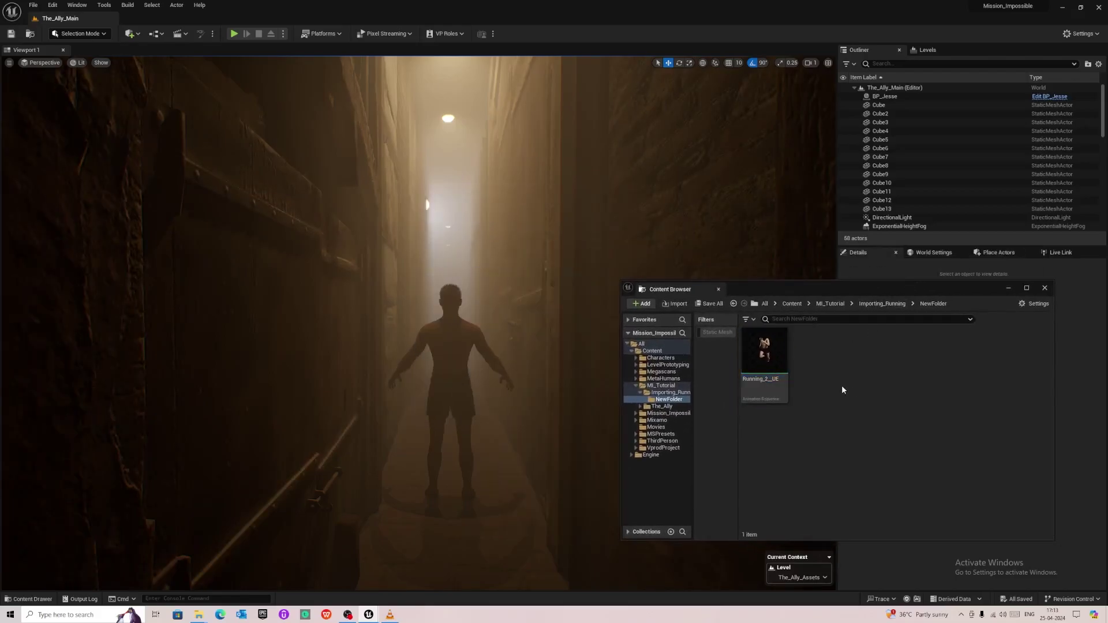
right_click(842, 390)
mouse_move(864, 199)
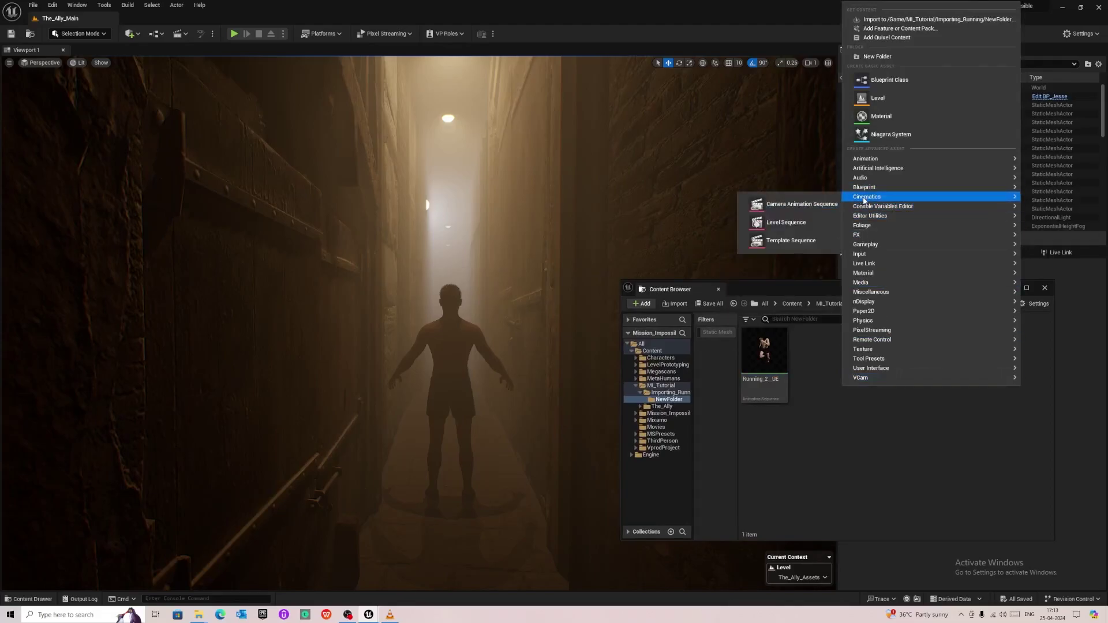
left_click(786, 222)
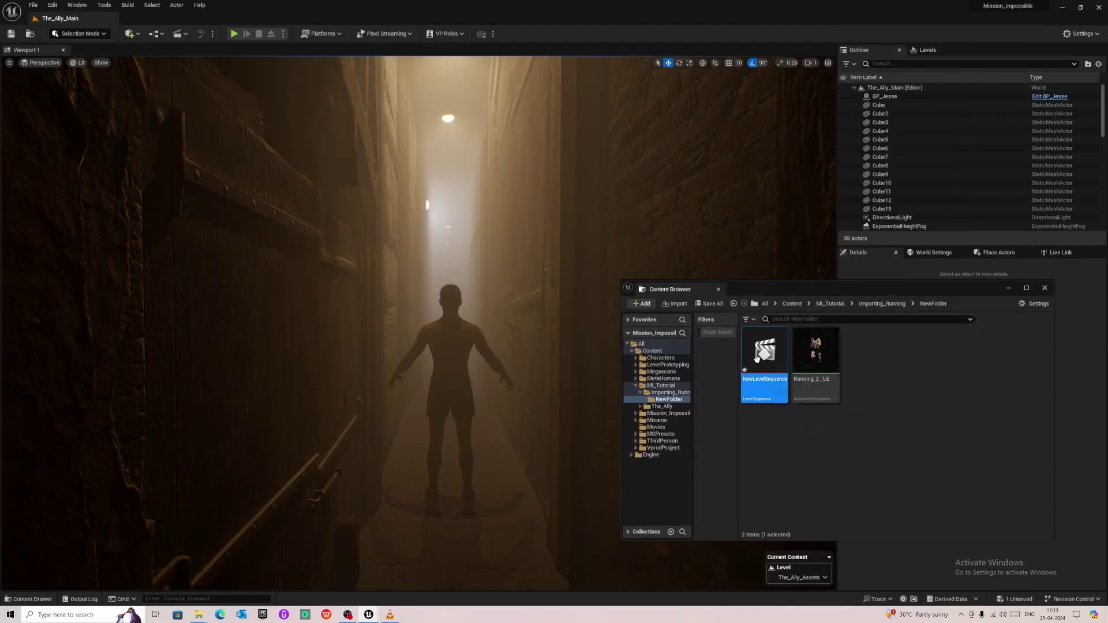
double_click(757, 358)
left_click_drag(740, 265, 730, 96)
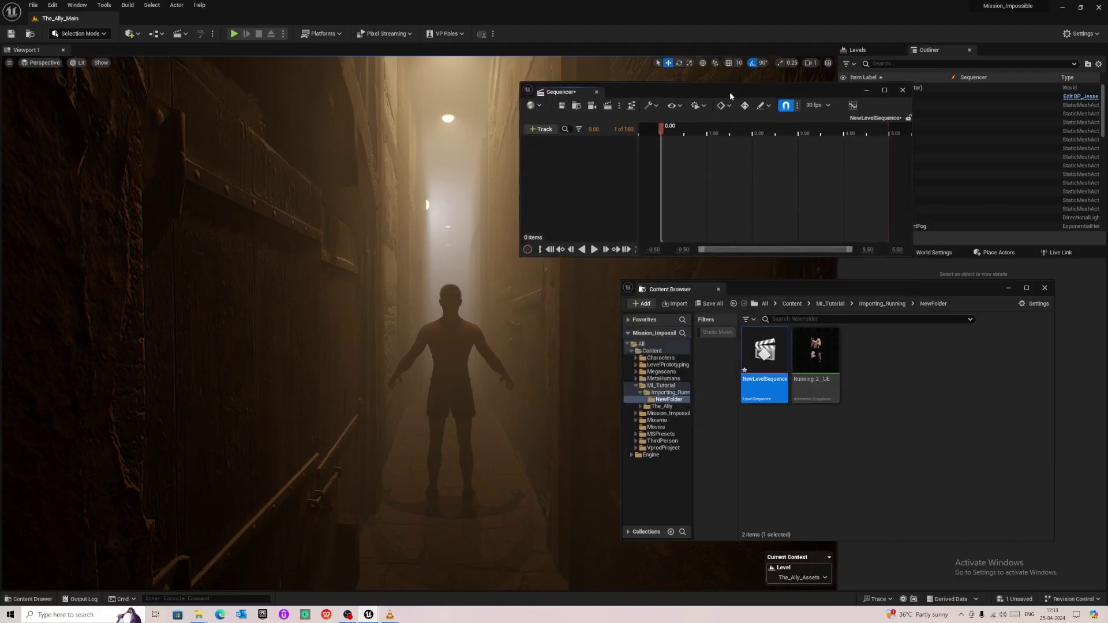
Step: Select the MetaHuman in the alley and add BP_Jesse to the sequence as an actor track
left_click(460, 348)
left_click(545, 130)
mouse_move(577, 142)
left_click(707, 146)
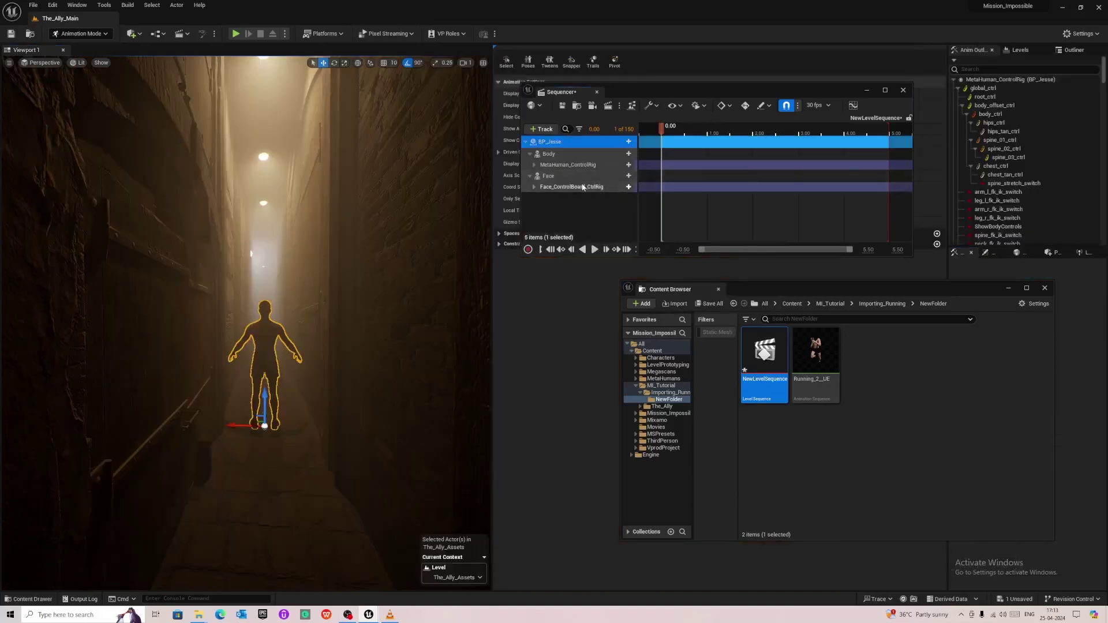
Step: Delete the Face_ControlBoard_CtrlRig, Face and MetaHuman_ControlRig tracks from BP_Jesse in the sequence
left_click(583, 187)
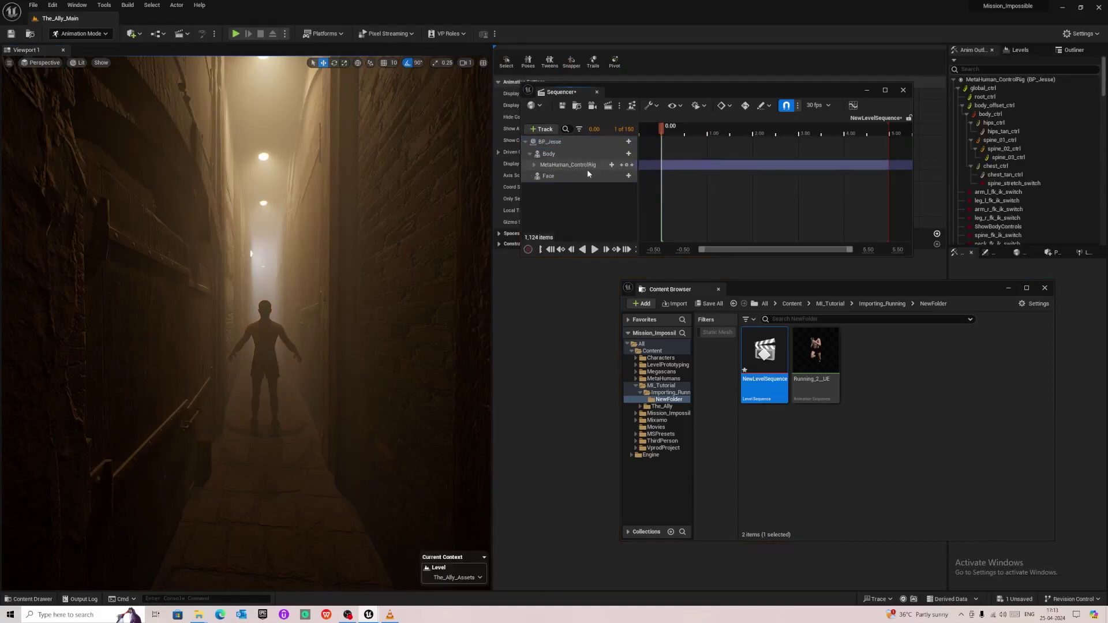
left_click(583, 176)
key("Delete")
left_click(584, 167)
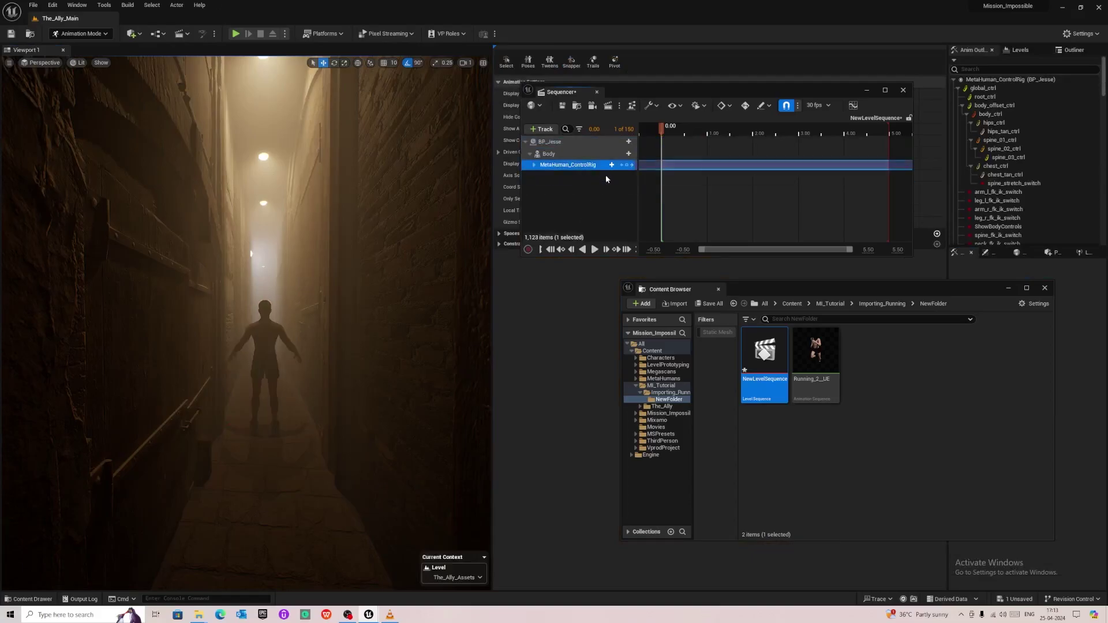
key("Delete")
Step: Add the Running_2__UE animation to BP_Jesse's Body track and play it from the start
left_click(629, 154)
mouse_move(664, 185)
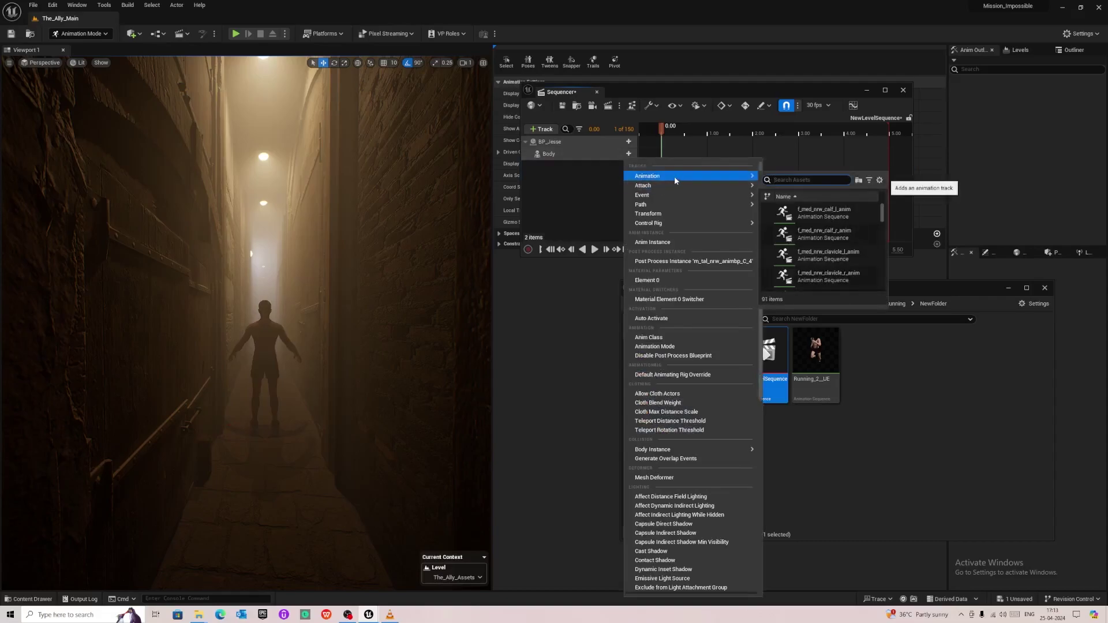
left_click_drag(883, 224, 885, 301)
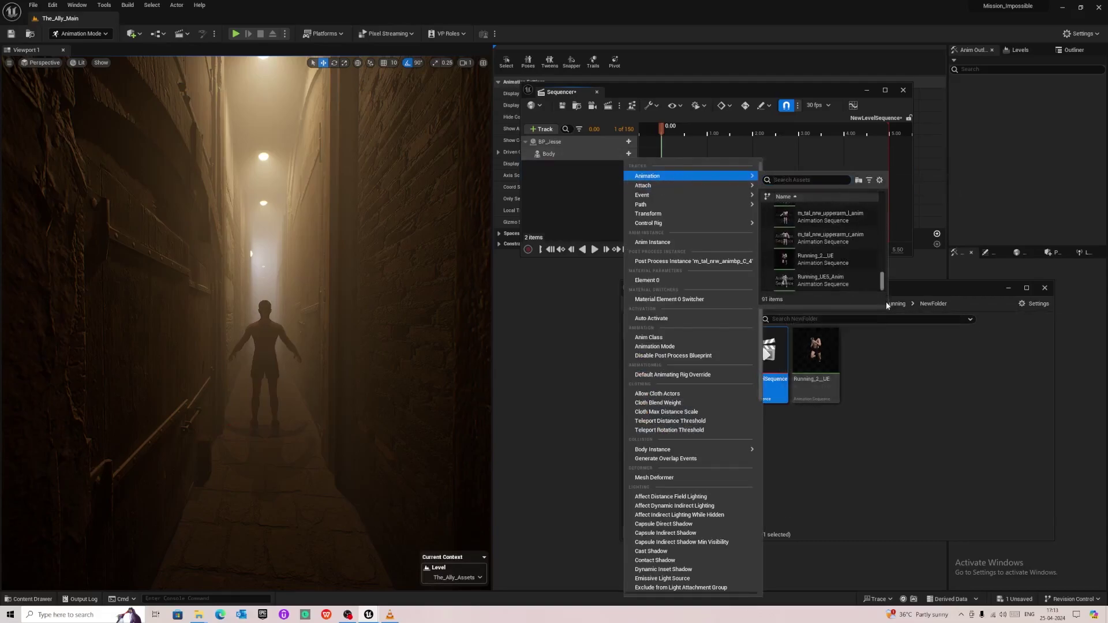
left_click(850, 260)
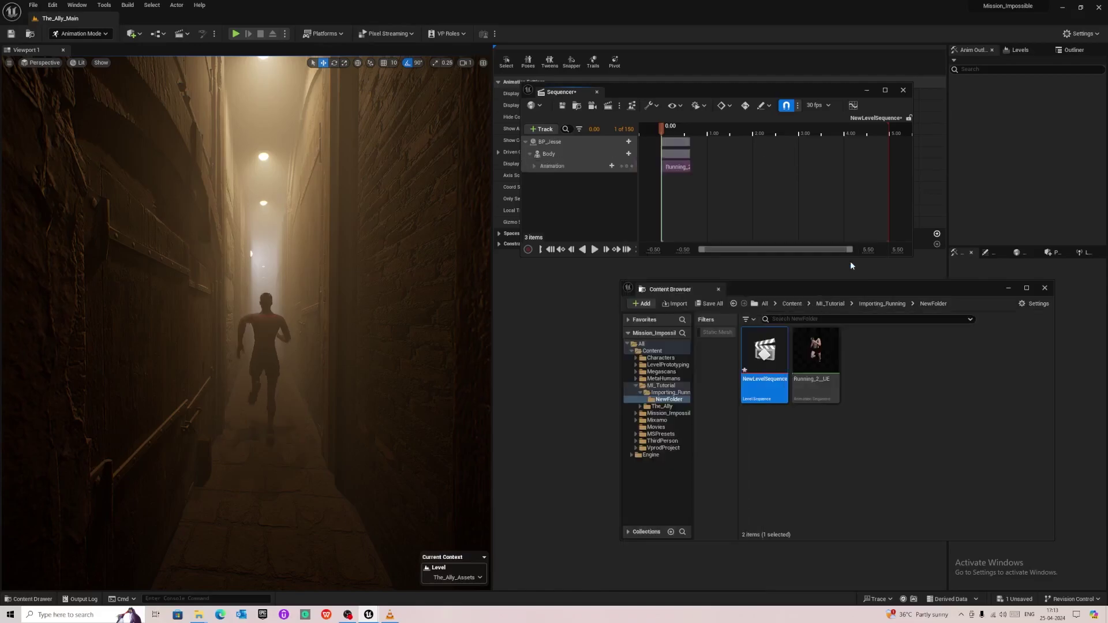
left_click(666, 130)
key("space")
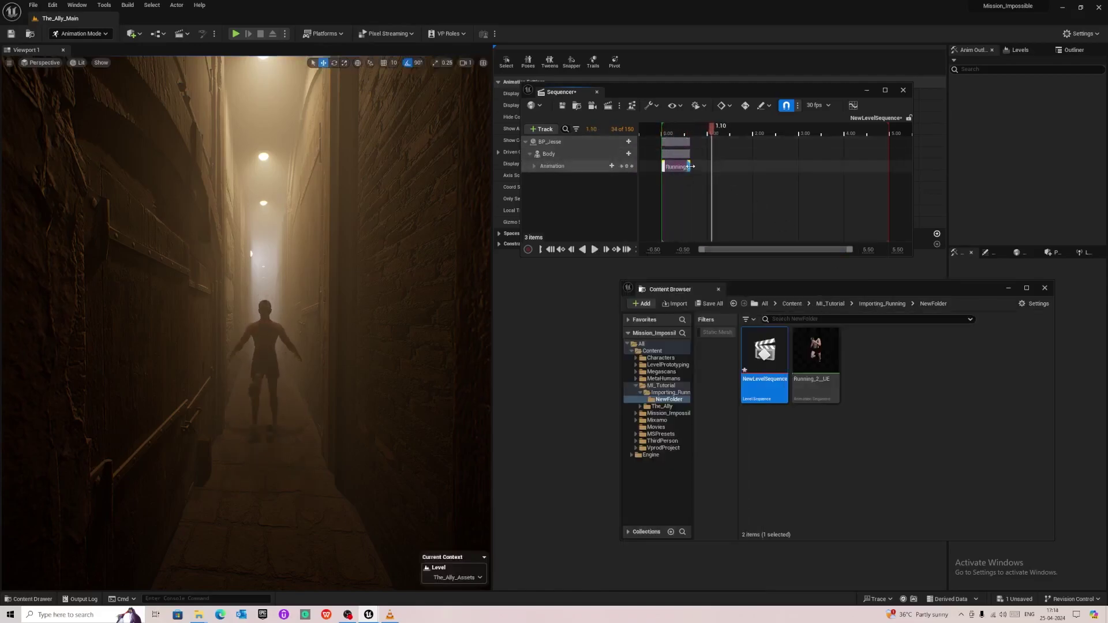
Step: Extend the Running_2__UE clip to the end of the five-second sequence and play back the looped run
left_click_drag(690, 167, 892, 171)
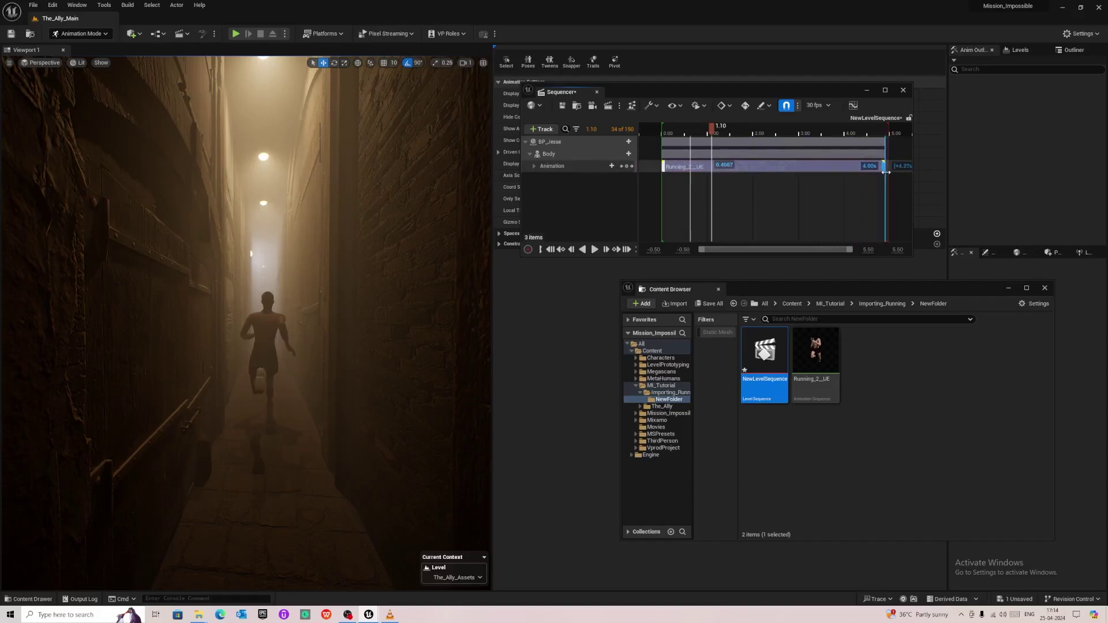
left_click(667, 130)
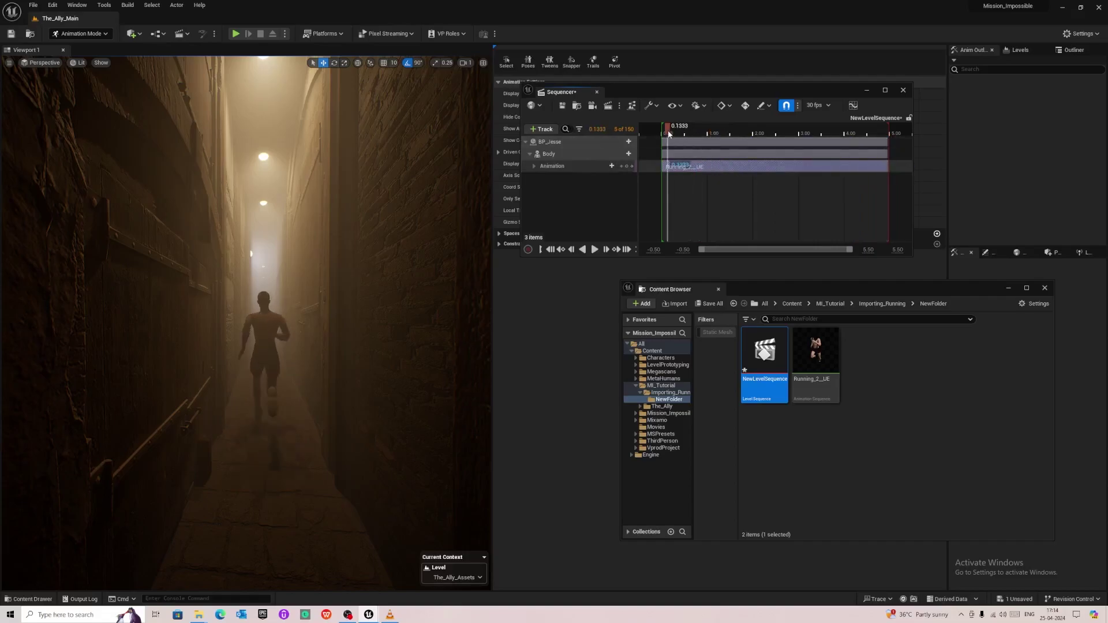
key("space")
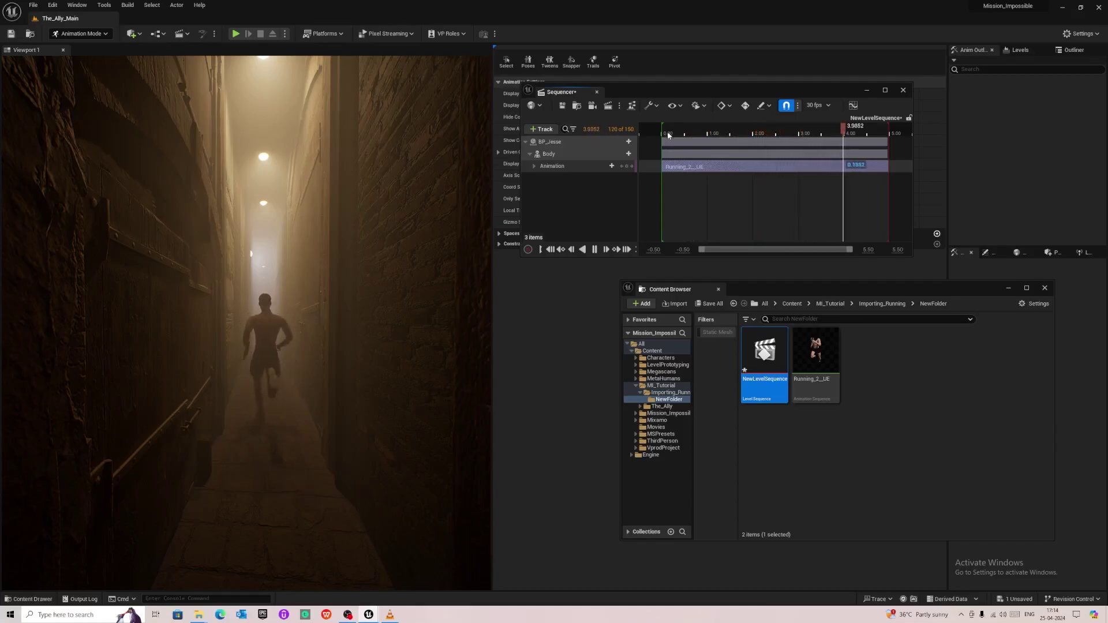
key("space")
Step: Add a Transform track to BP_Jesse and key its position at the first frame
left_click(628, 141)
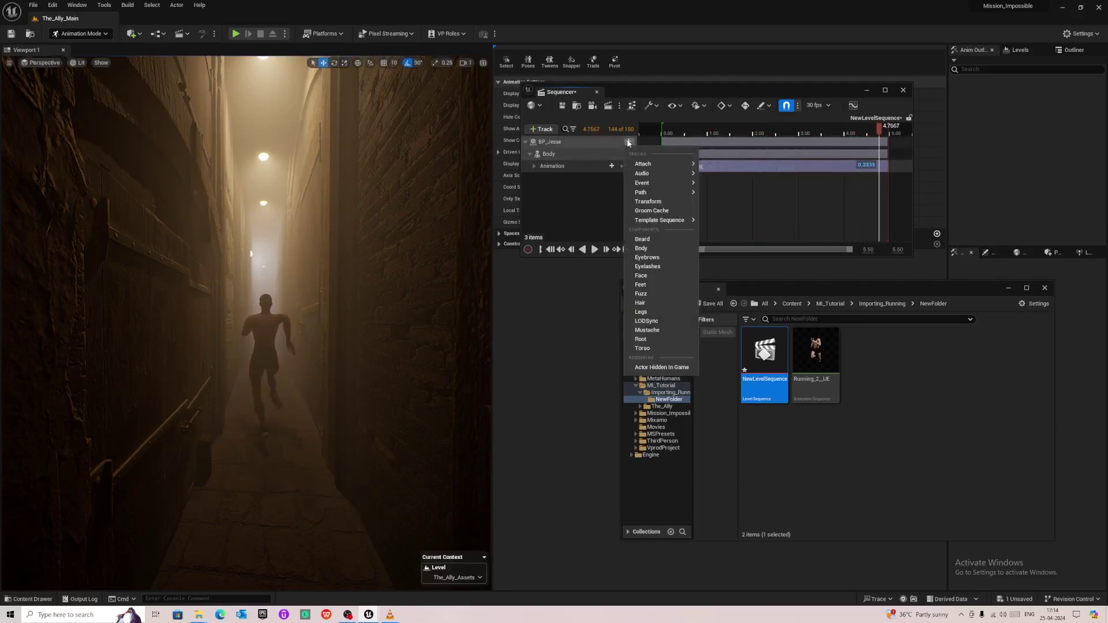
left_click(648, 201)
left_click(552, 251)
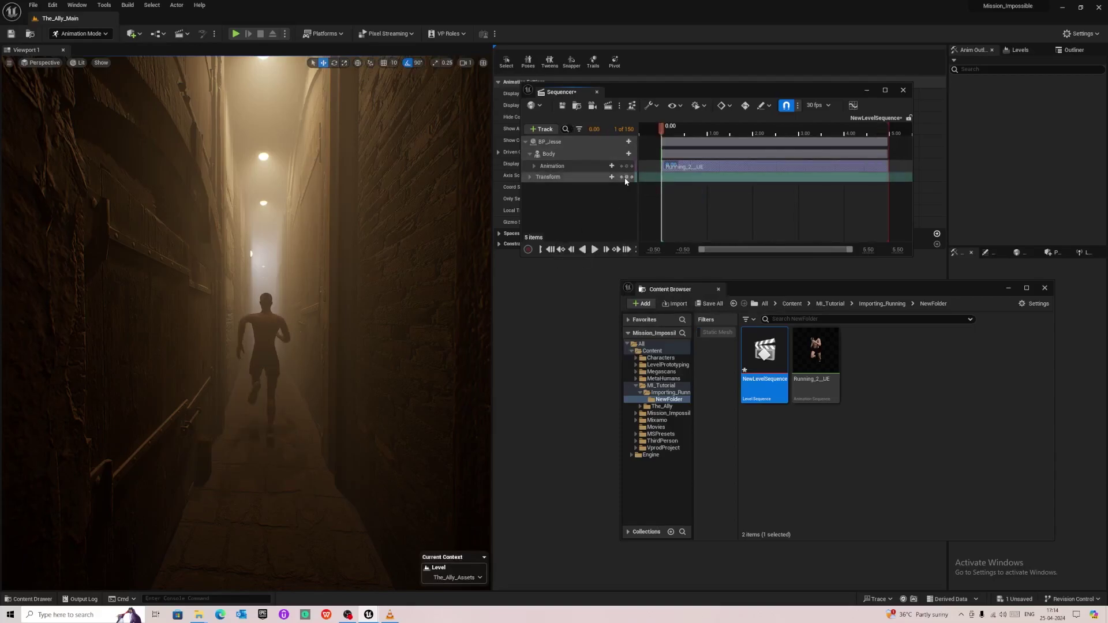
left_click(628, 178)
Step: Move the character far down the alley at the sequence's last frame, and play the movement from the start
left_click(627, 250)
right_click_drag(297, 366, 230, 389)
left_click(271, 347)
left_click_drag(230, 389, 275, 159)
right_click_drag(267, 189, 258, 159)
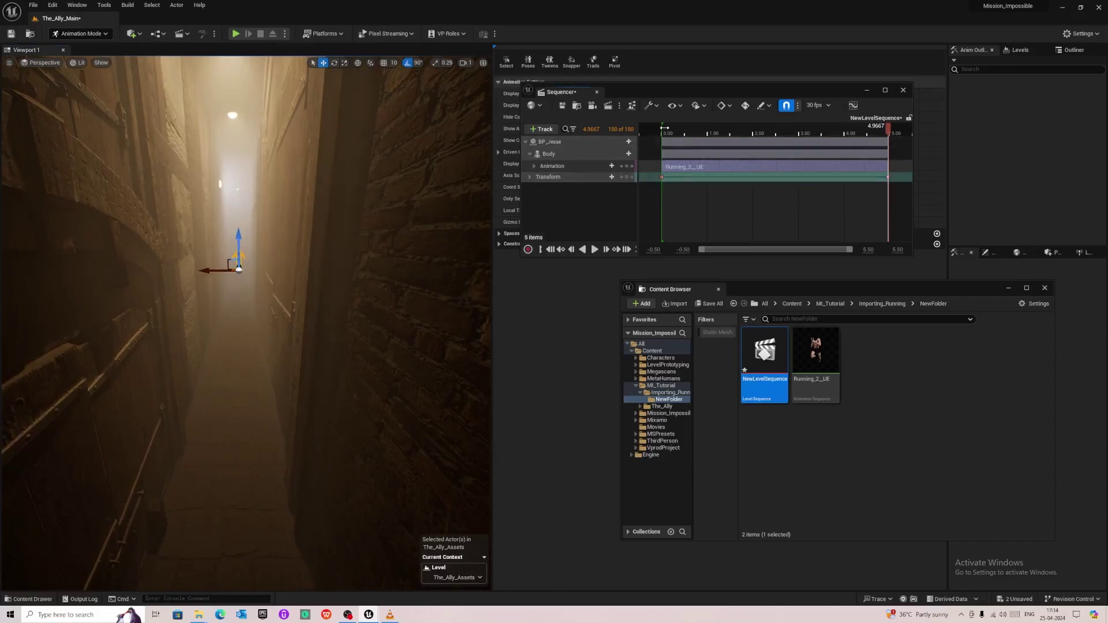
left_click(664, 132)
key("space")
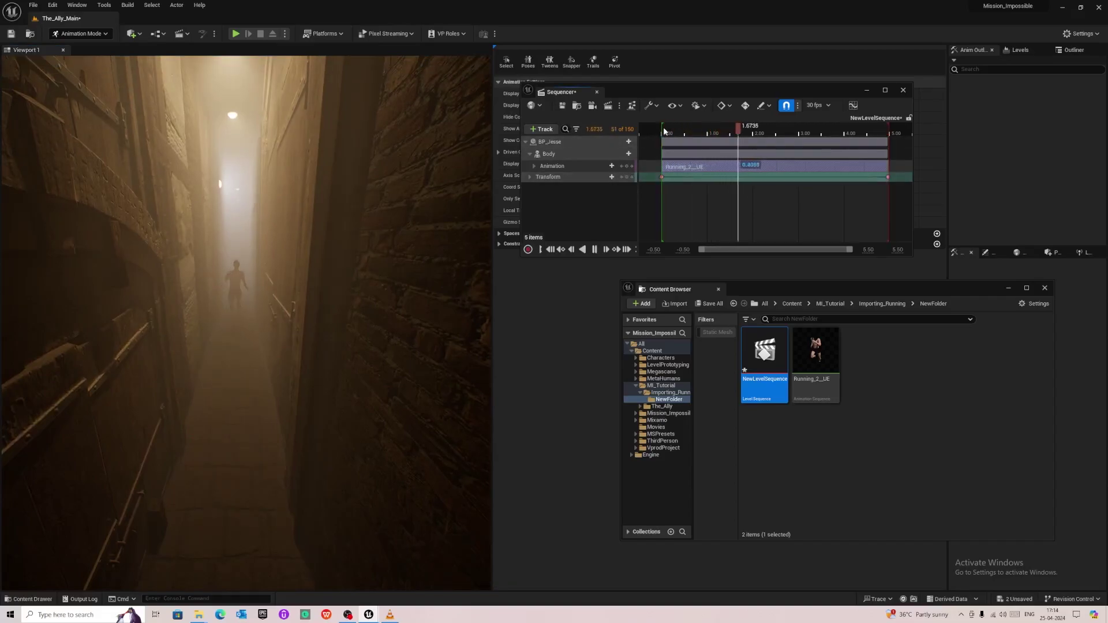
key("space")
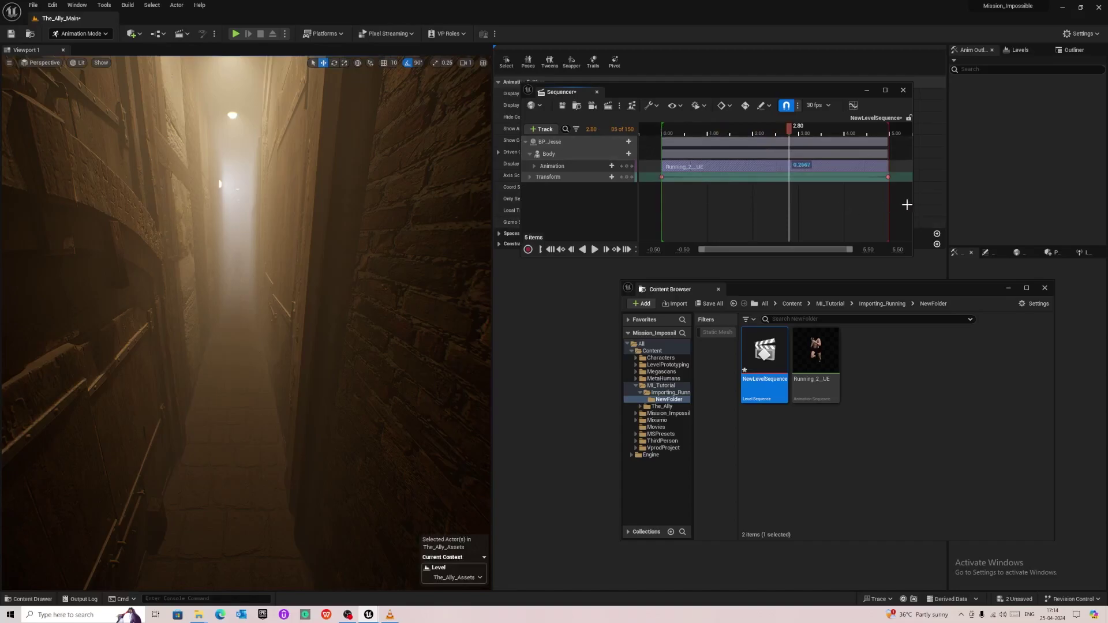
Step: Change the interpolation of BP_Jesse's Transform keys and replay the run through the alley from the first frame
left_click(662, 174)
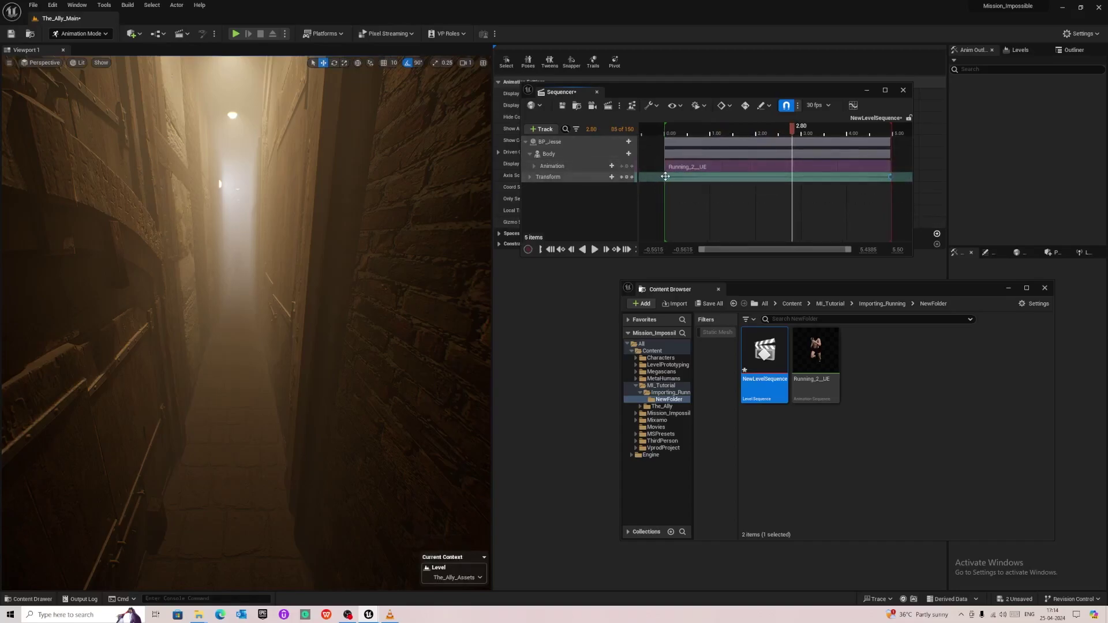
right_click(666, 176)
left_click(716, 273)
left_click(670, 132)
key("space")
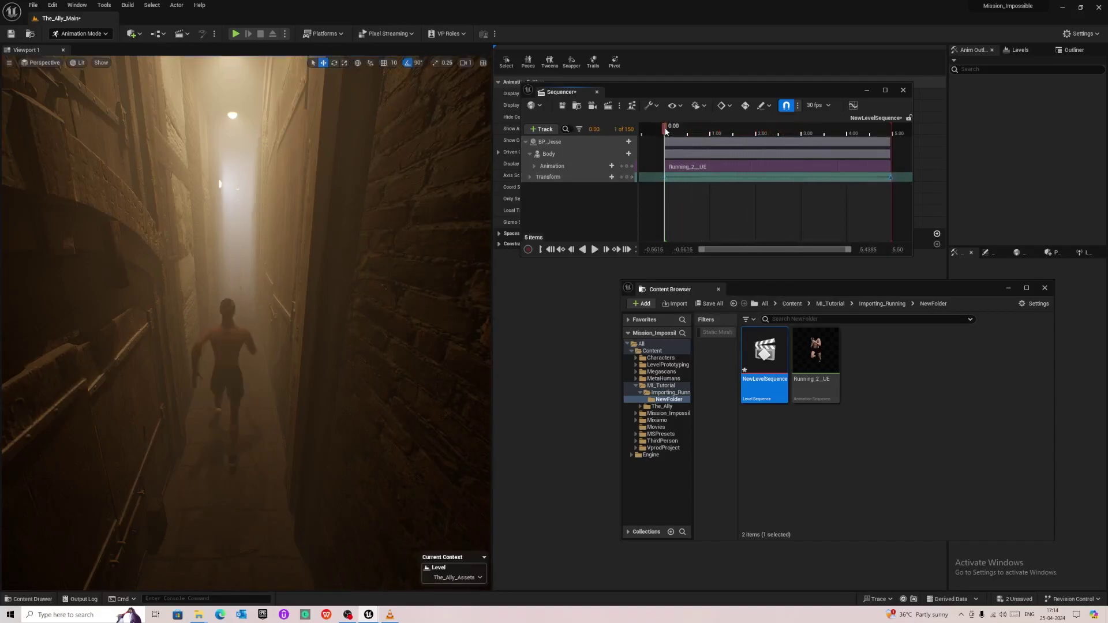
left_click(669, 132)
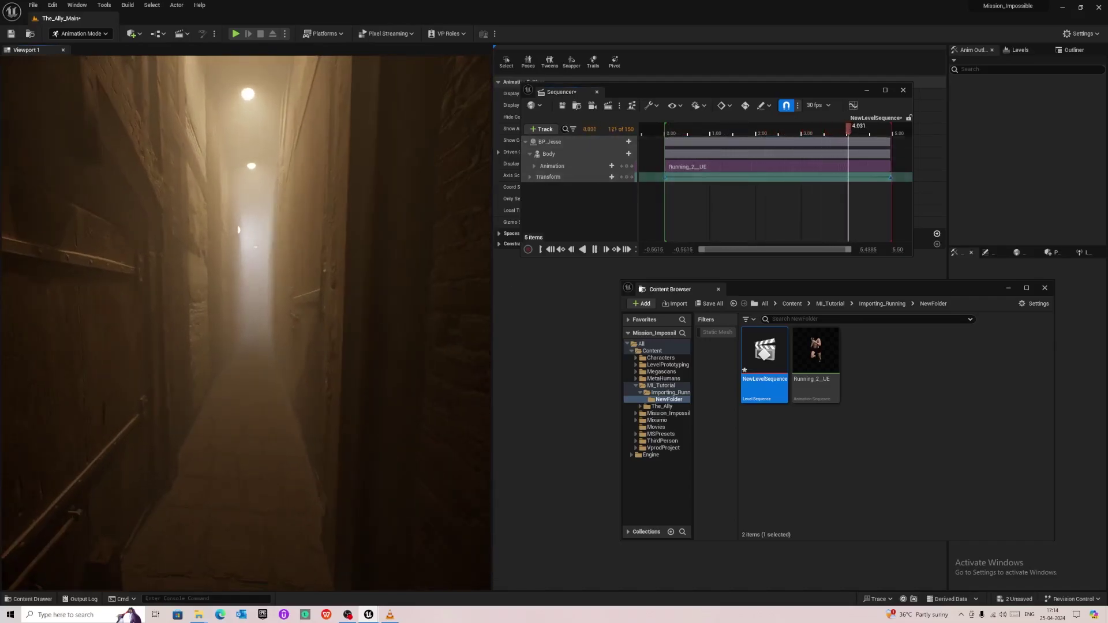
Step: Set the play rate of the Running_2__UE animation clip to 1.2
left_click(668, 133)
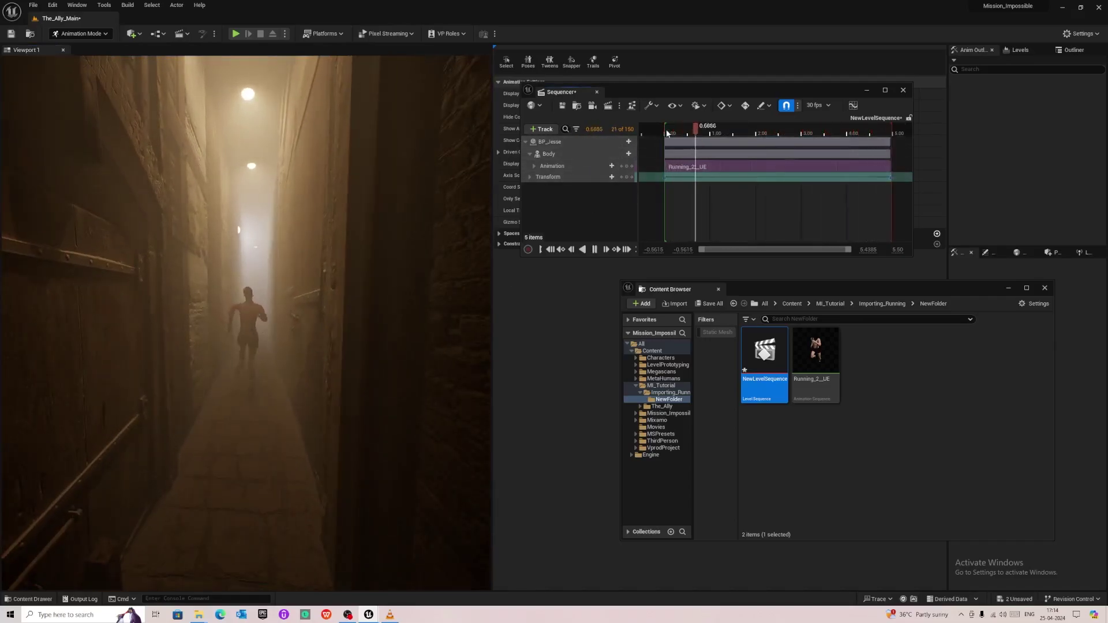
right_click(697, 172)
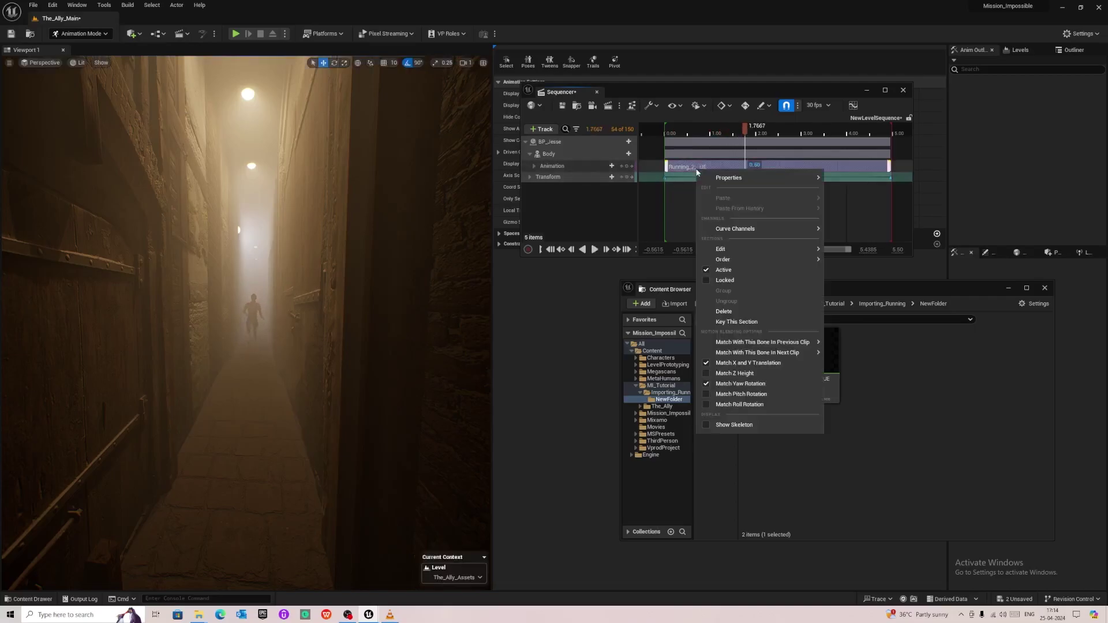
mouse_move(774, 177)
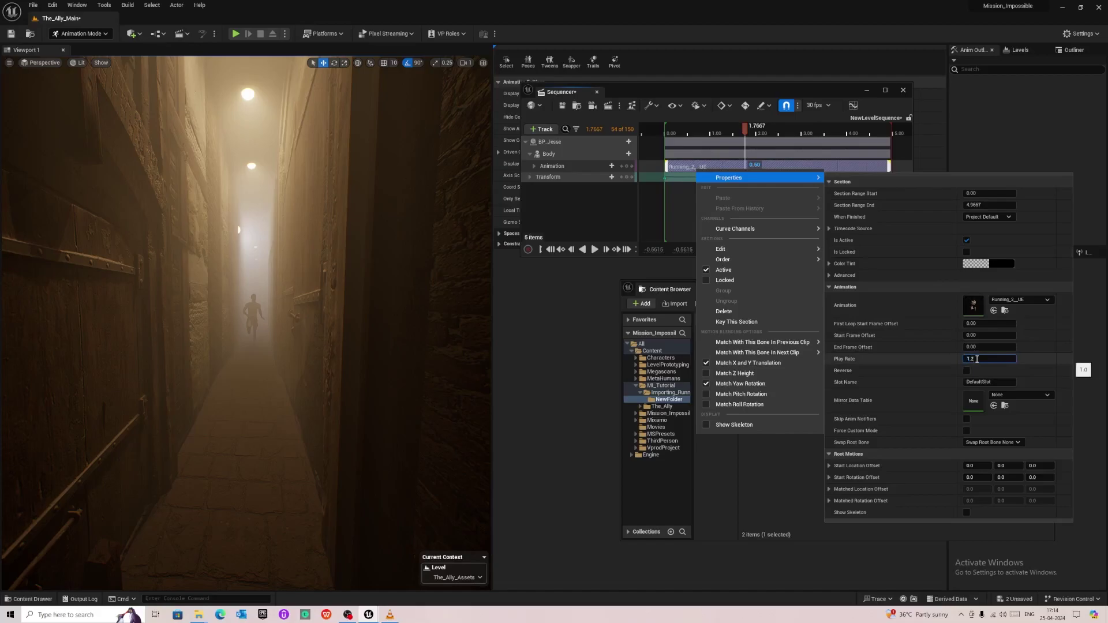
key("Return")
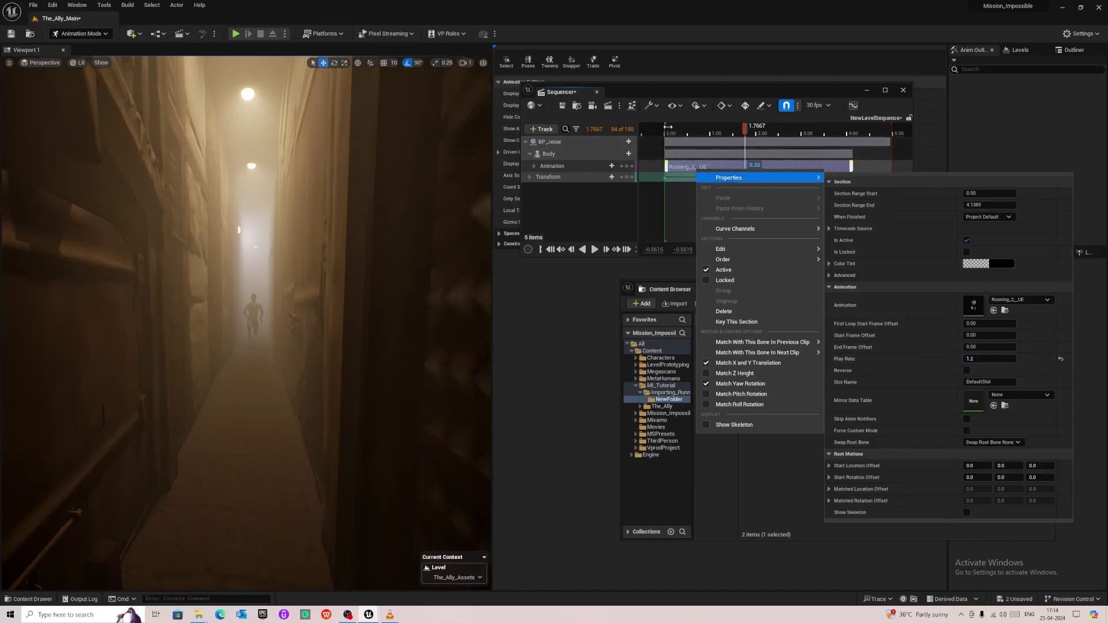
Step: Extend the Running_2__UE clip back to the end of the sequence and play the faster run to the last frame
left_click(668, 126)
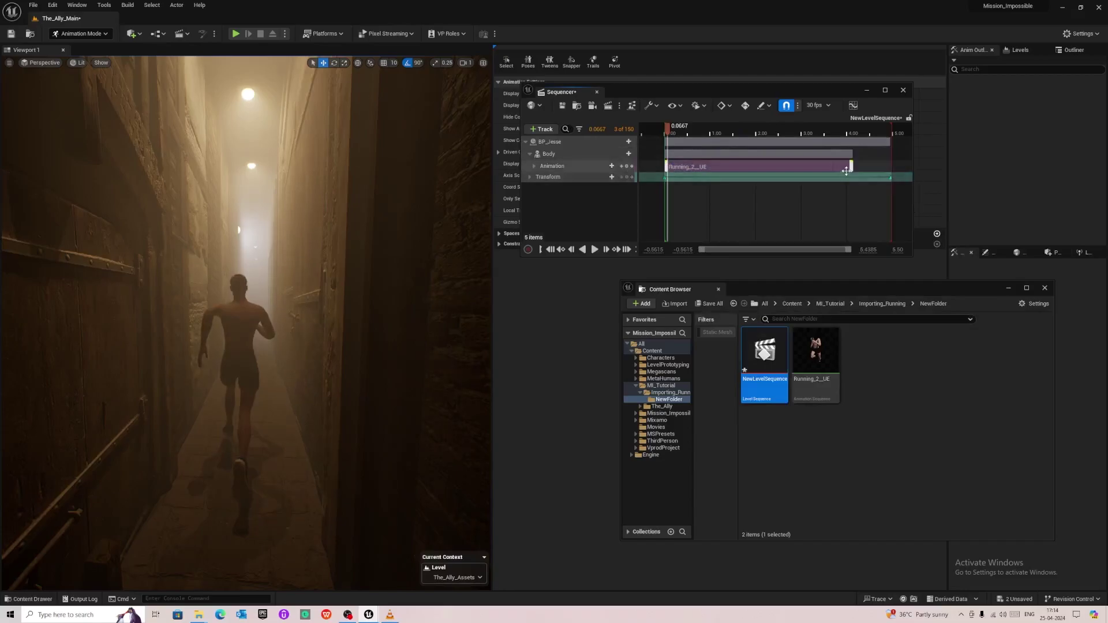
left_click_drag(852, 167, 889, 166)
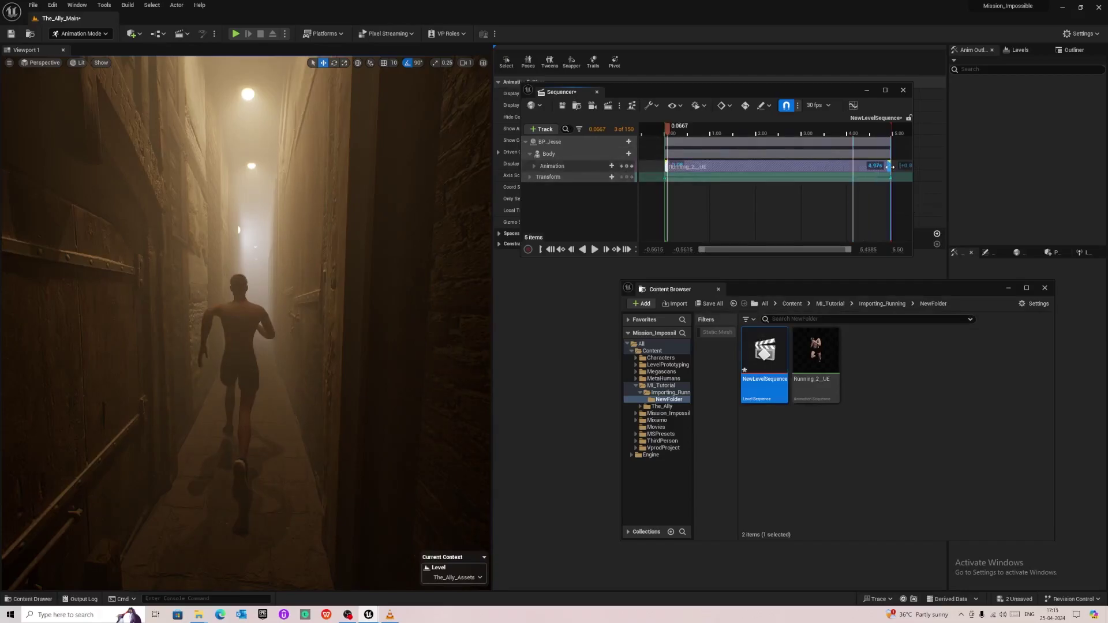
key("space")
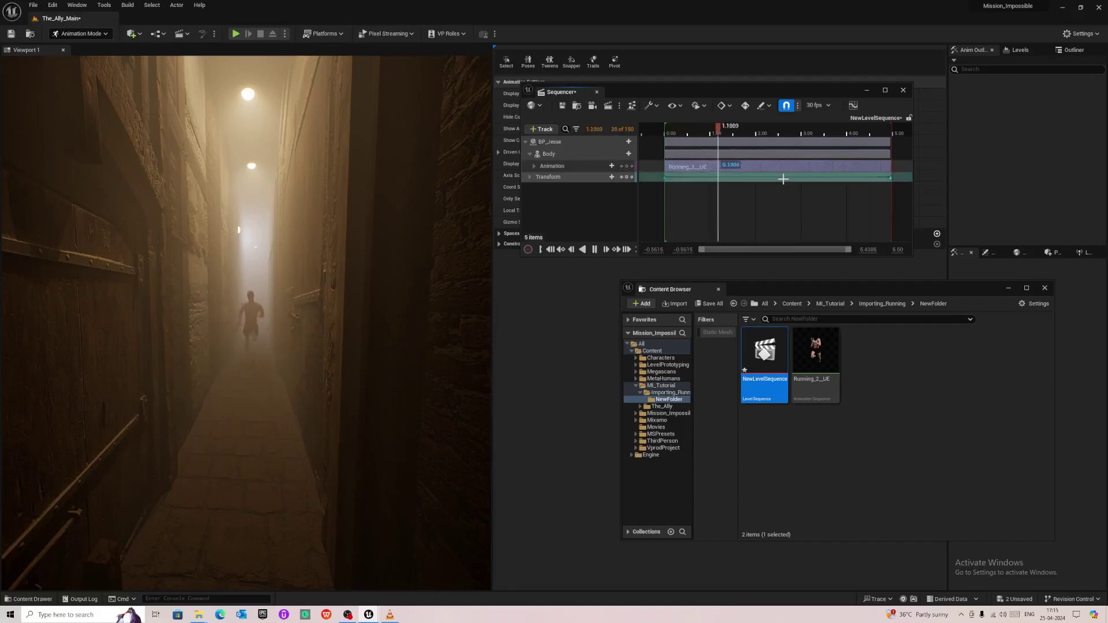
key("space")
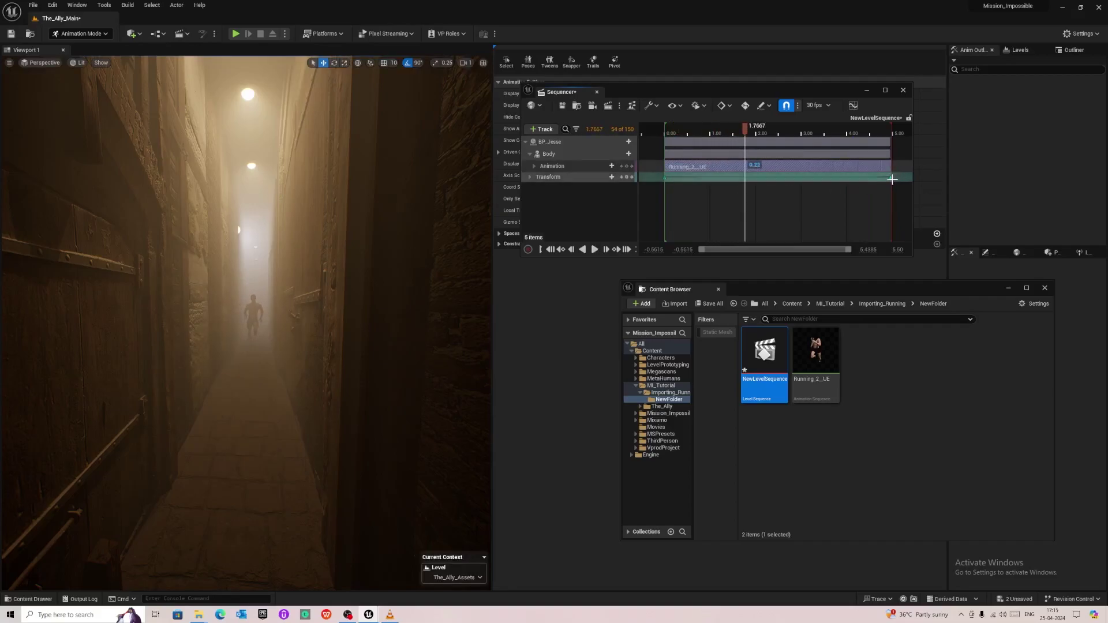
key("space")
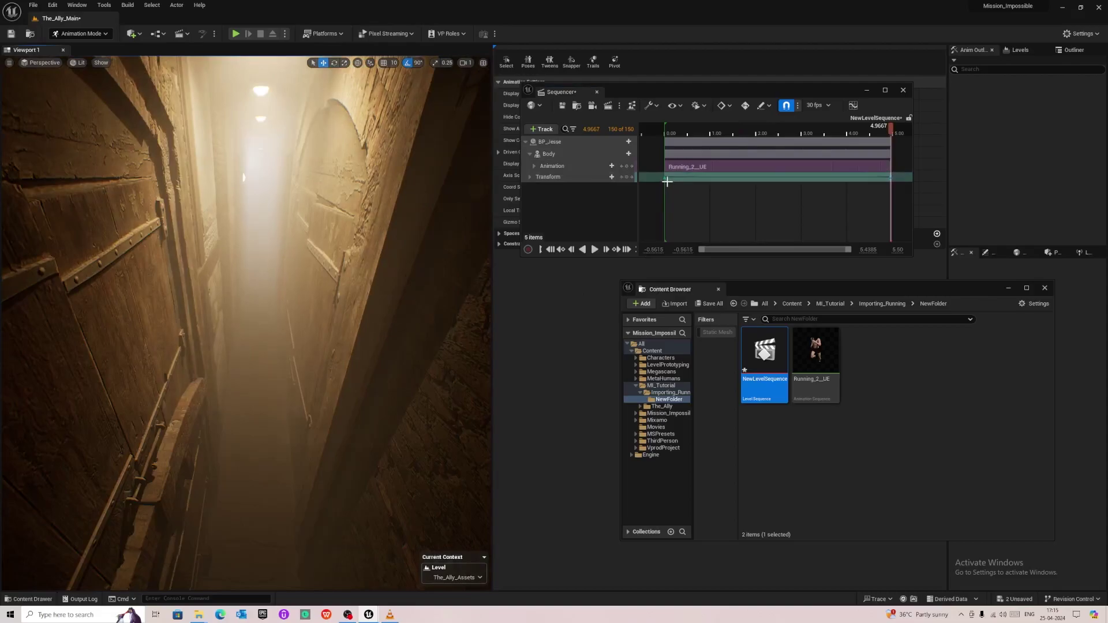
Step: Review the run from the first frame in a view close behind the character, and save the level sequence
left_click(667, 181)
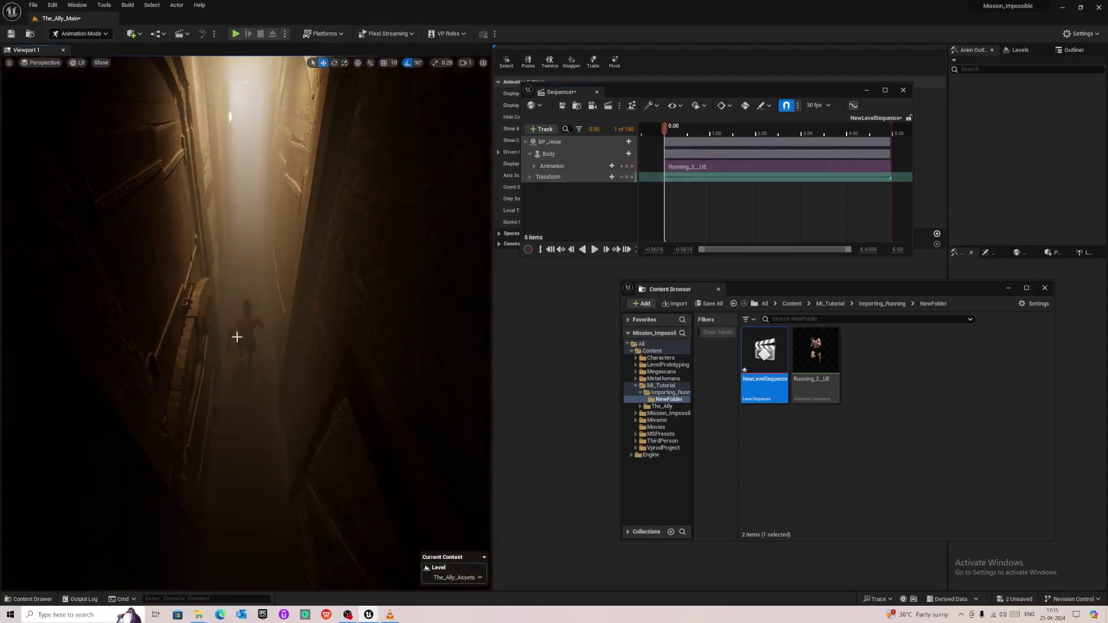
left_click(247, 331)
key("f")
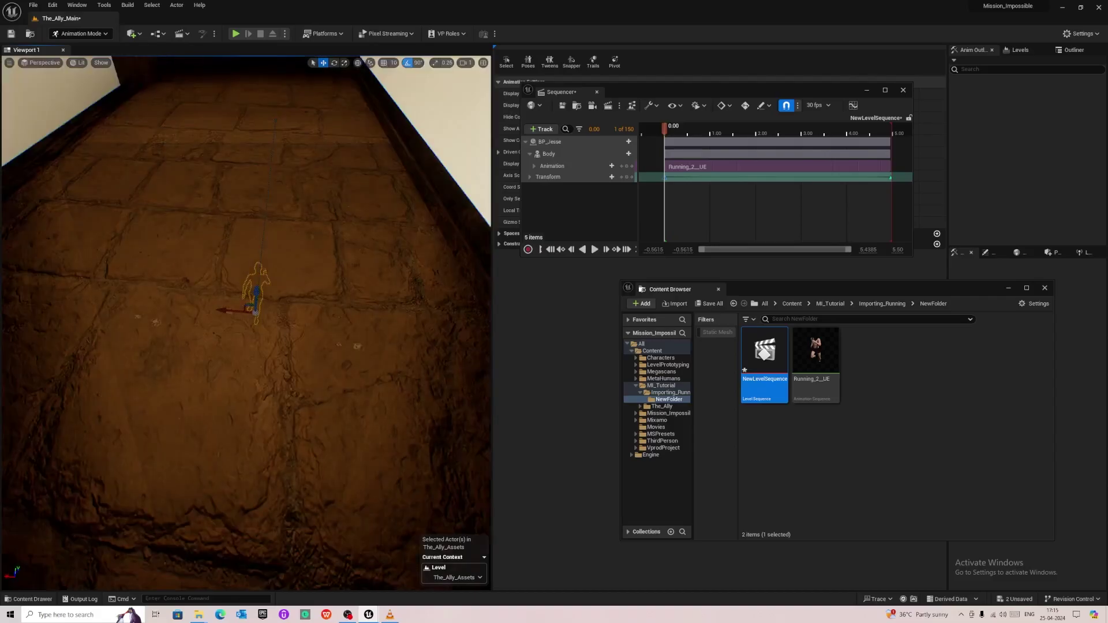
left_click_drag(254, 312, 239, 513, "alt")
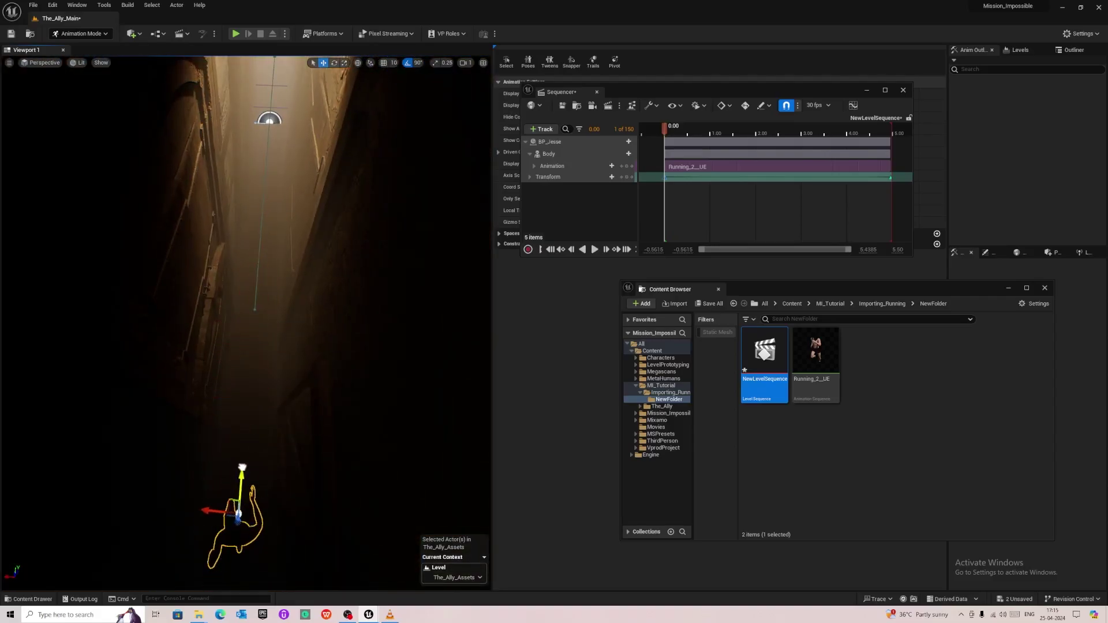
left_click_drag(240, 467, 268, 398, "alt")
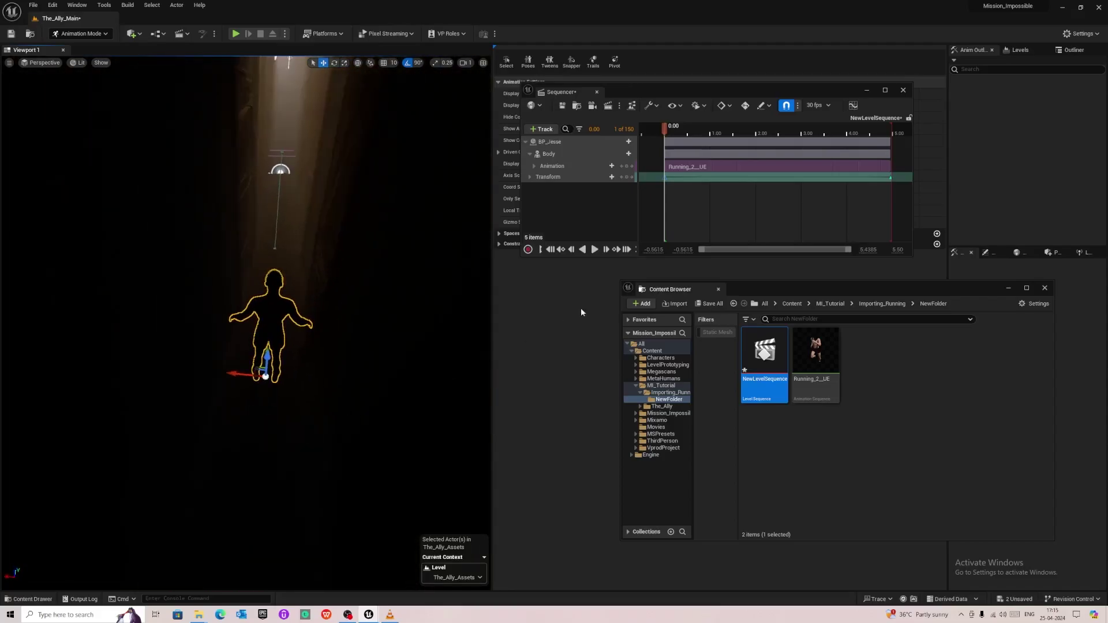
scroll(666, 185, "up", 6, "ctrl")
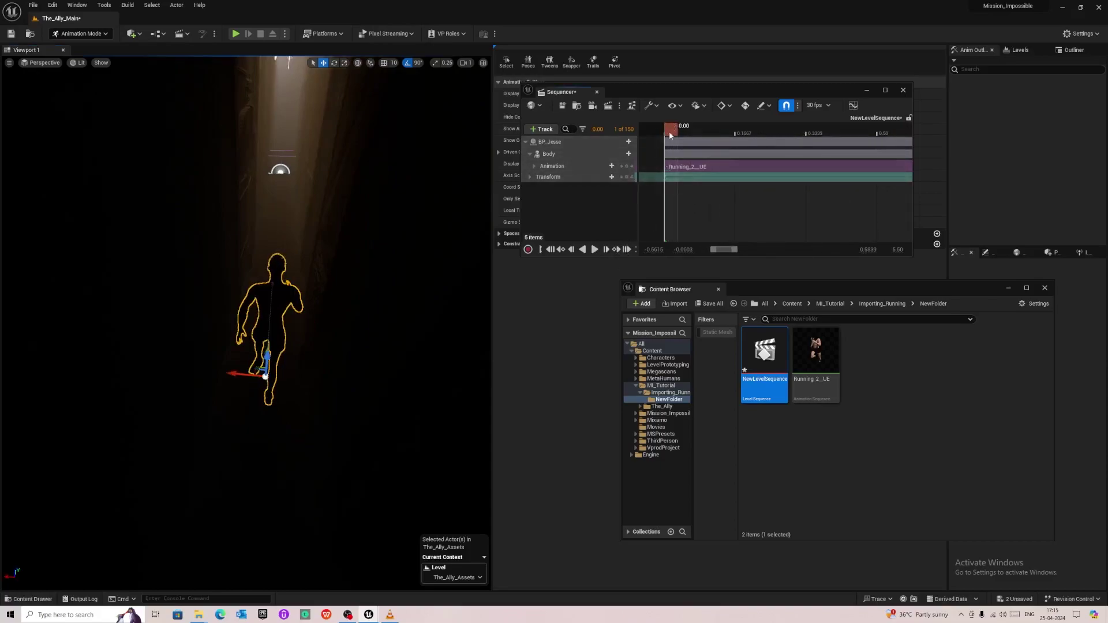
key("space")
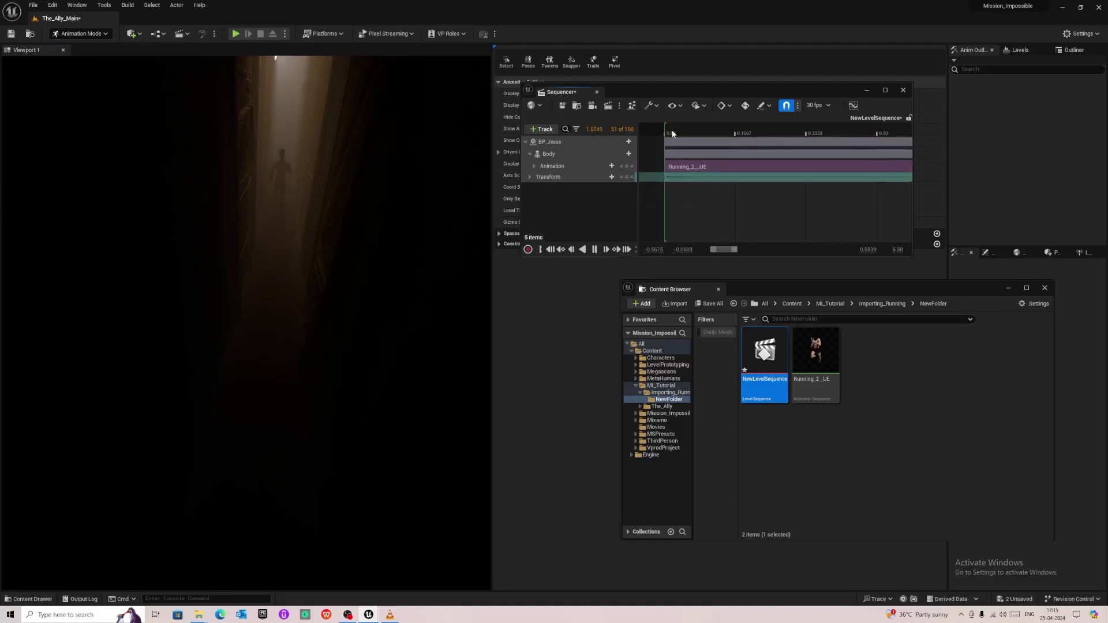
key("space")
left_click(562, 105)
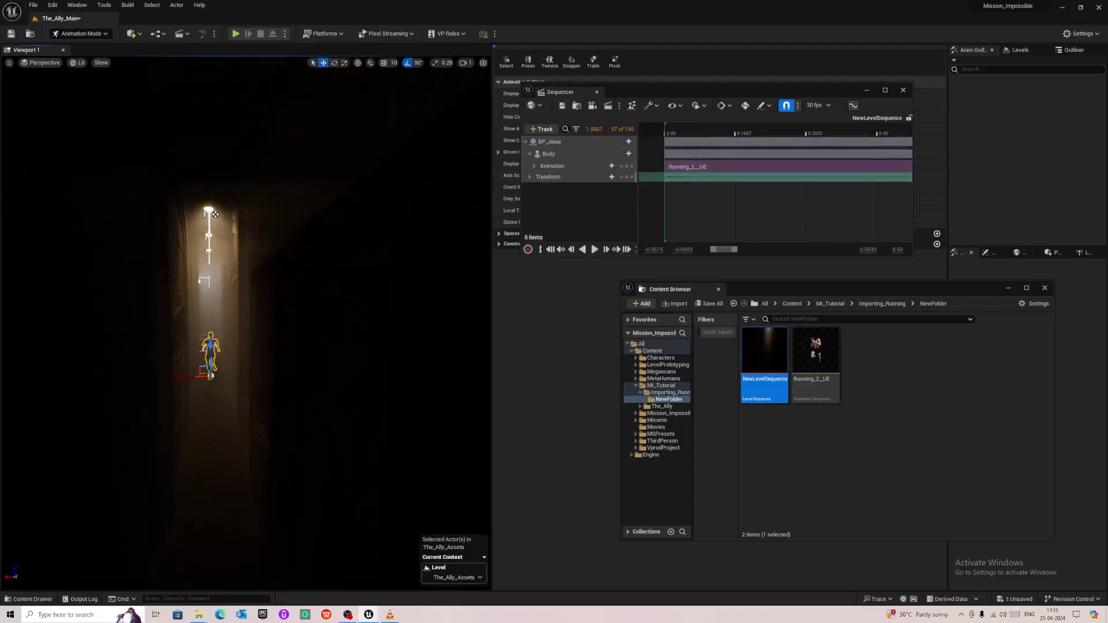
Step: Turn on game view to hide the editor icons and replay the run looking down the alley
scroll(245, 324, "up", 5)
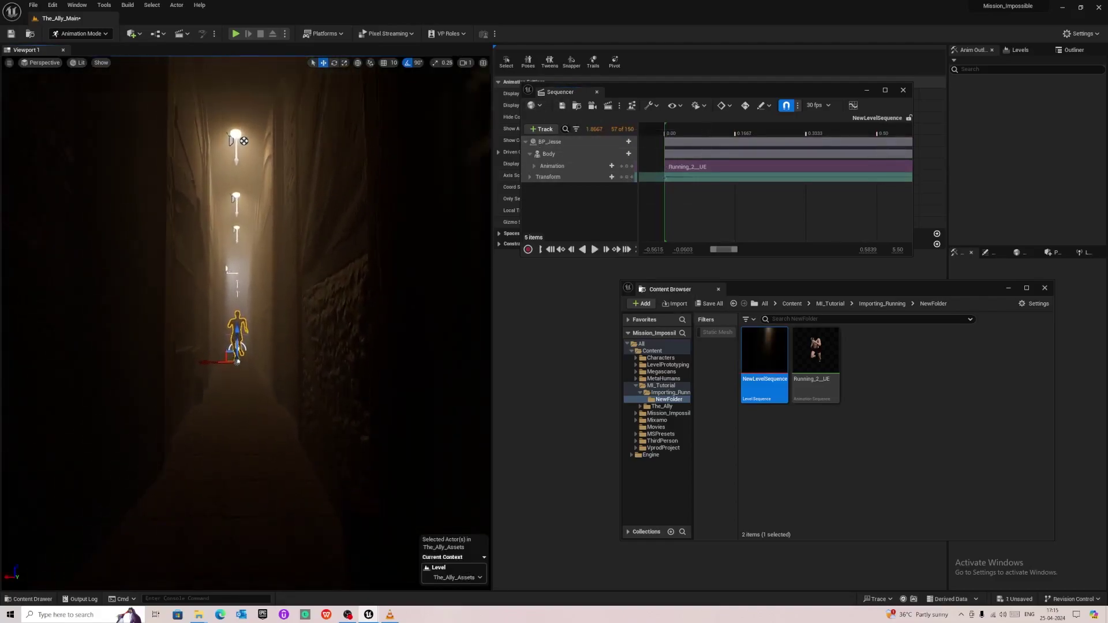
scroll(246, 323, "down", 3)
key("g")
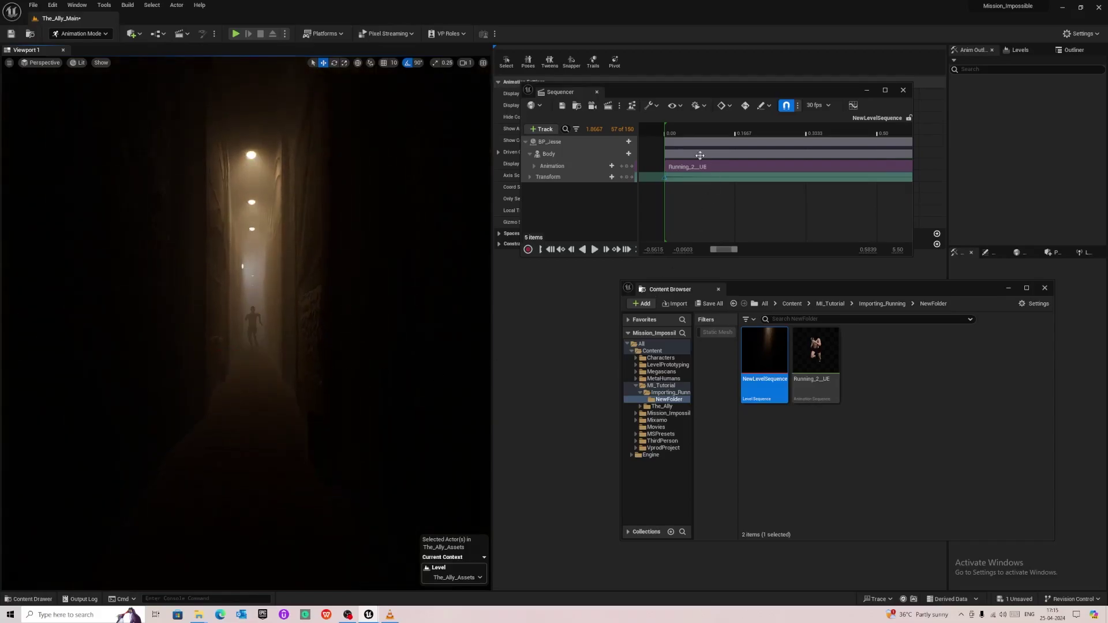
key("space")
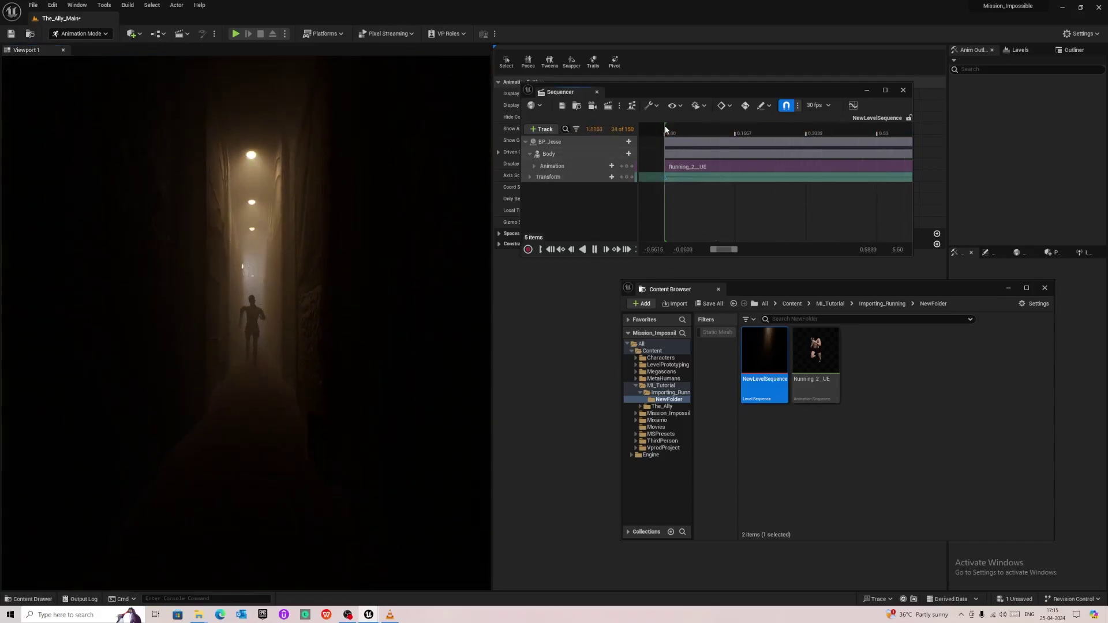
key("space")
Step: Save the level sequence and create a CineCameraActor from a viewport view framed down the alley
right_click_drag(477, 258, 477, 258)
right_click_drag(353, 309, 353, 309)
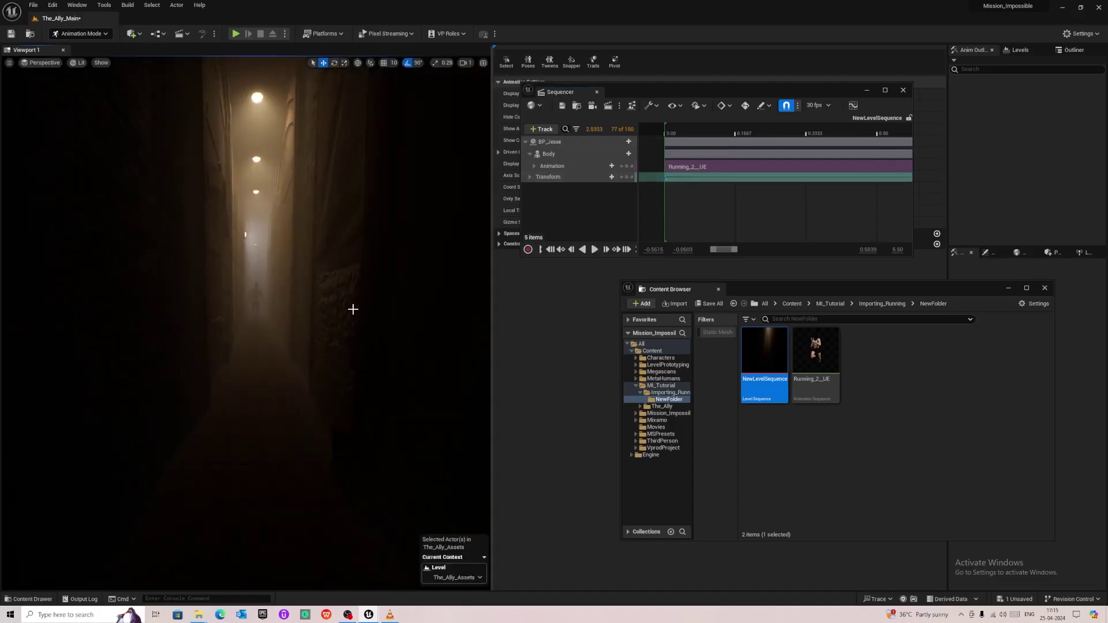
left_click(562, 107)
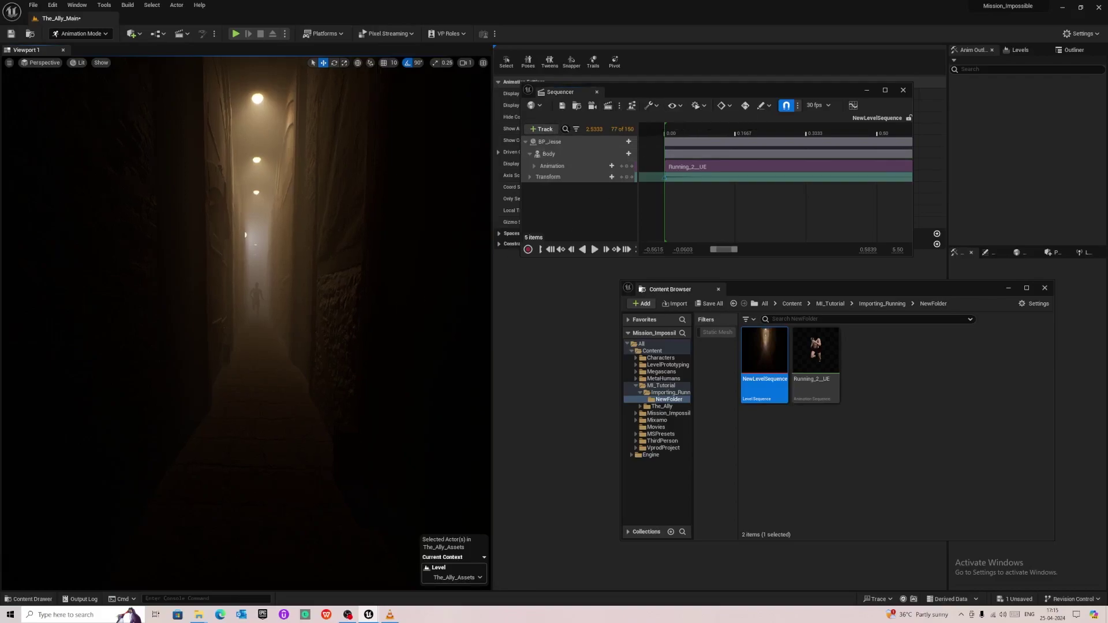
right_click_drag(377, 314, 376, 315)
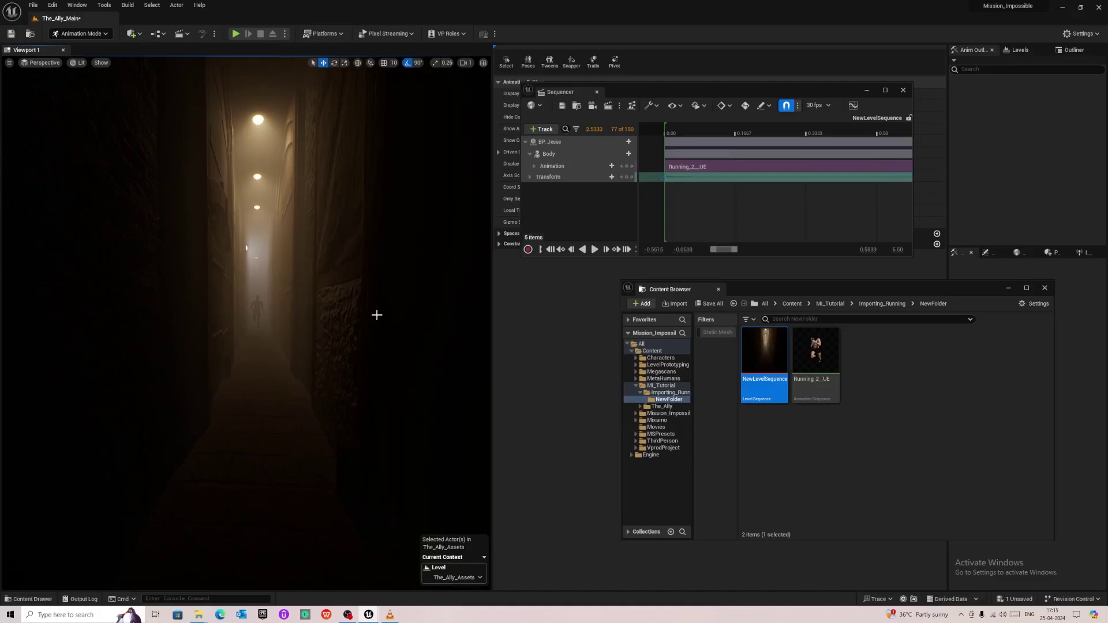
right_click_drag(376, 315, 375, 315)
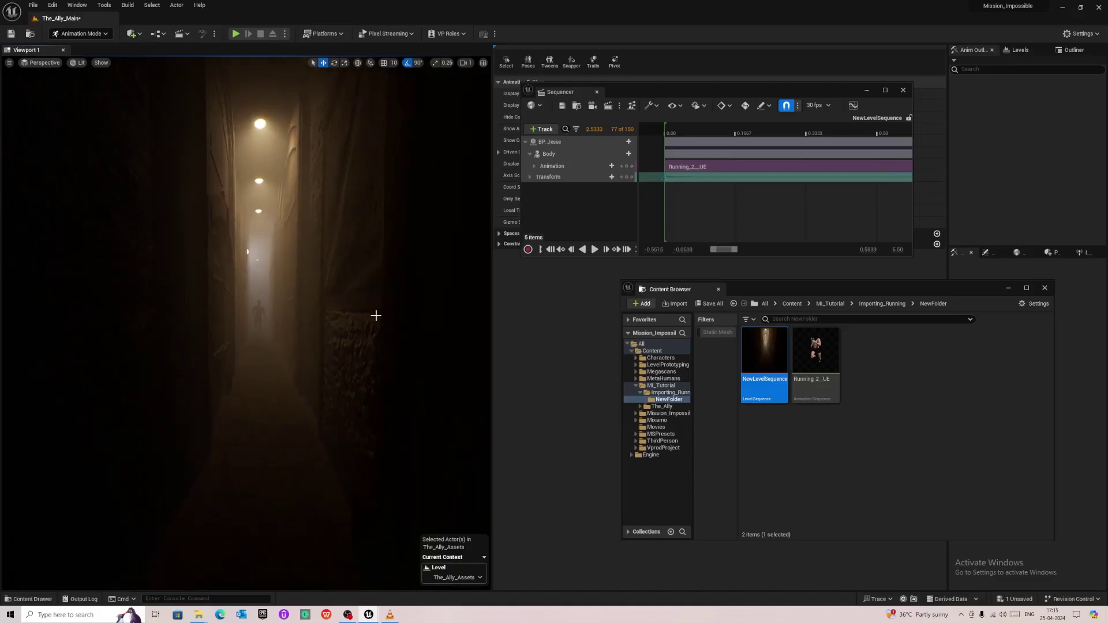
left_click(9, 63)
mouse_move(78, 242)
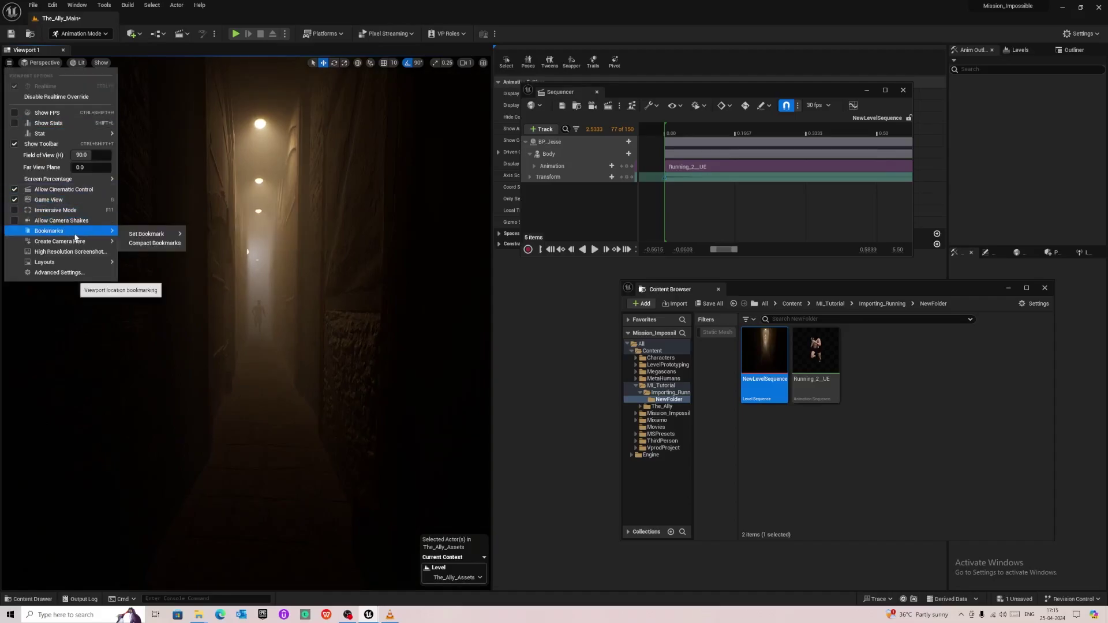
left_click(164, 254)
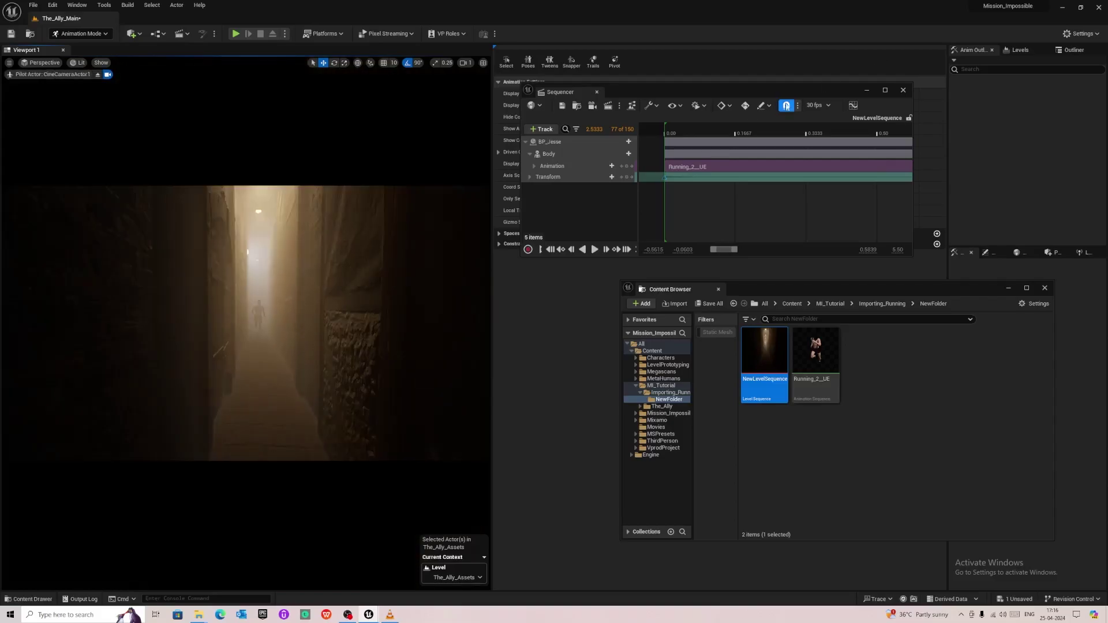
Step: Move the Sequencer and Content Browser windows off the main screen, and switch the editor to Selection Mode
left_click_drag(786, 91, 1, 243)
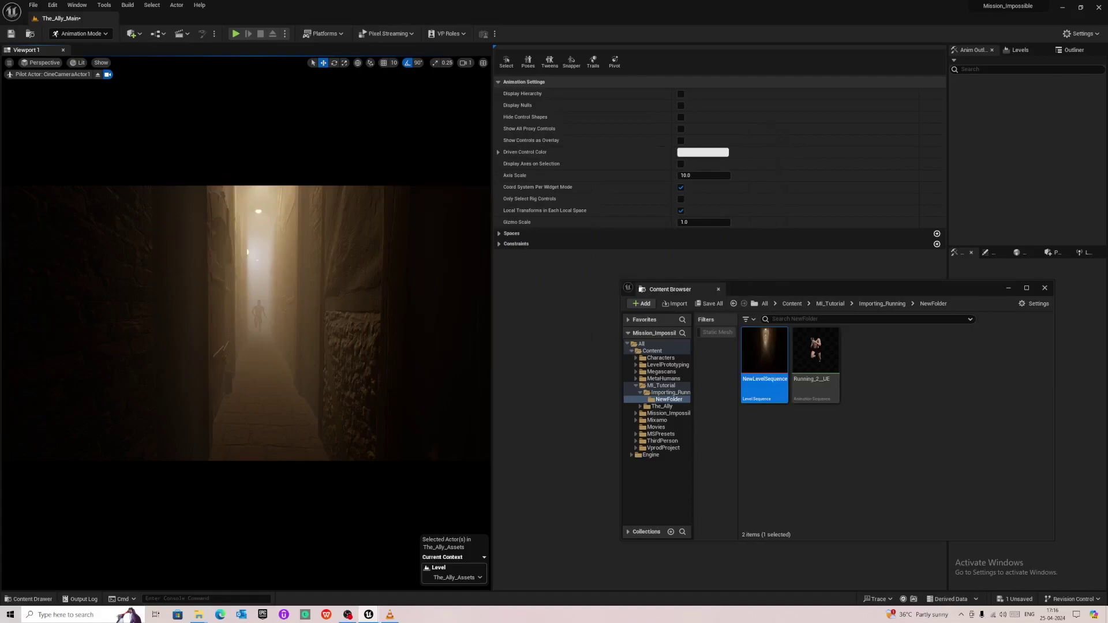
left_click_drag(855, 294, 776, 302)
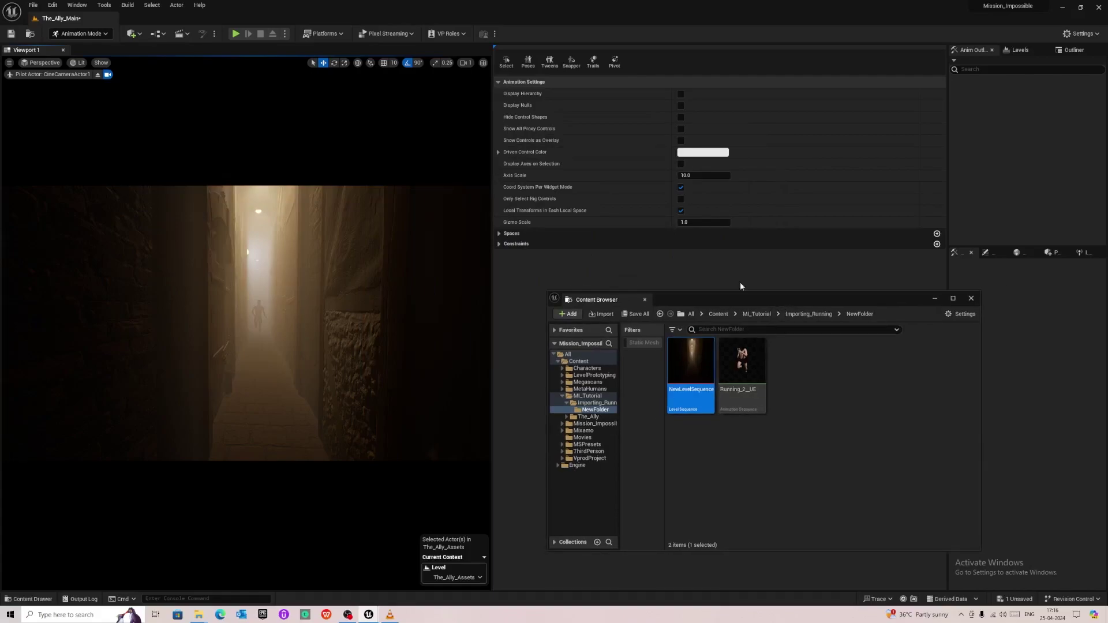
left_click(90, 36)
left_click(101, 45)
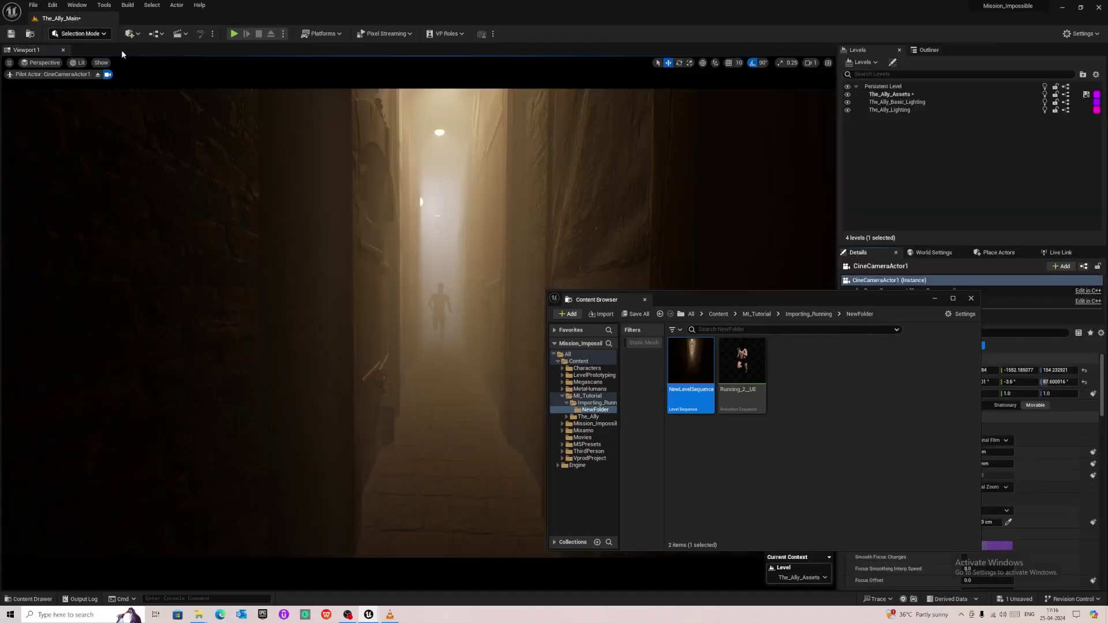
left_click_drag(710, 302, 3, 231)
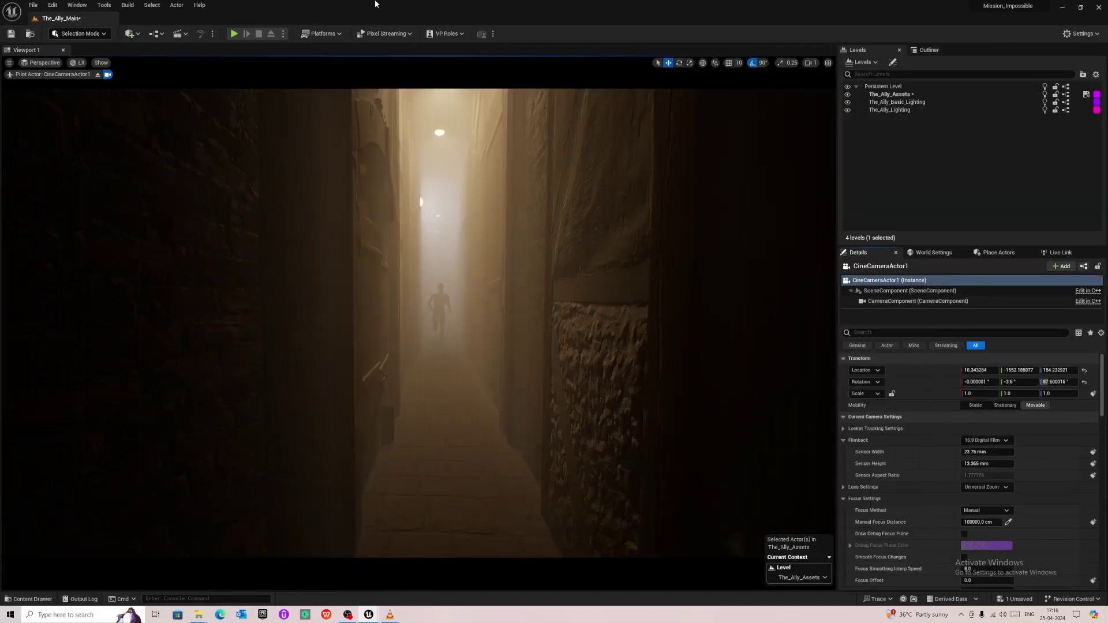
Step: Show the Outliner and set CineCameraActor1's filmback to a sensor width of 64 mm and a sensor height of 27 mm
left_click(929, 50)
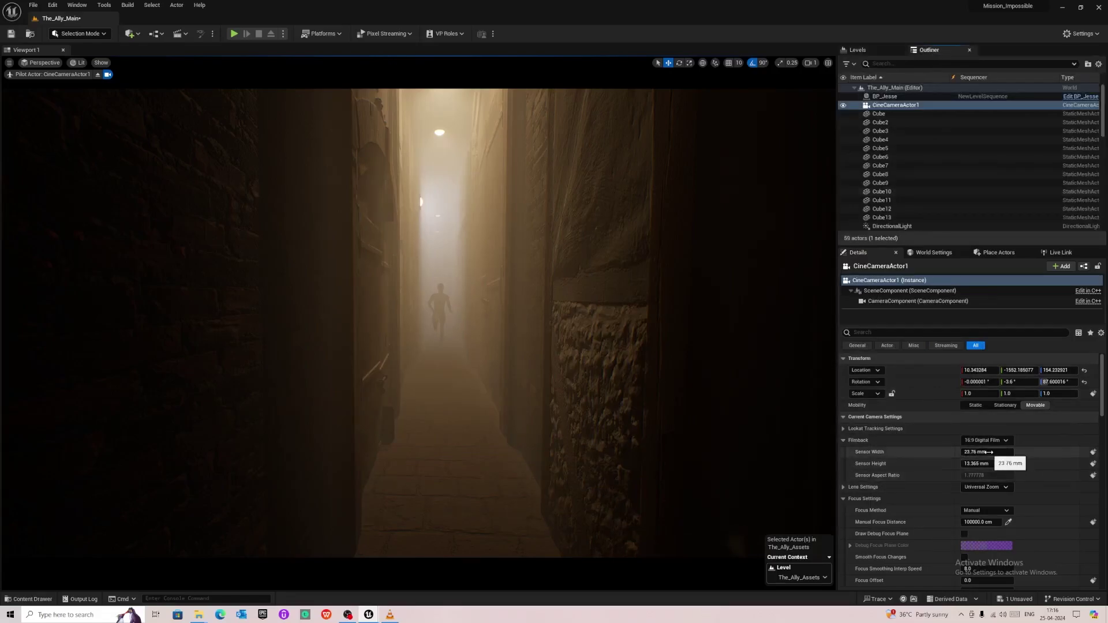
left_click(988, 452)
type("64")
key("Return")
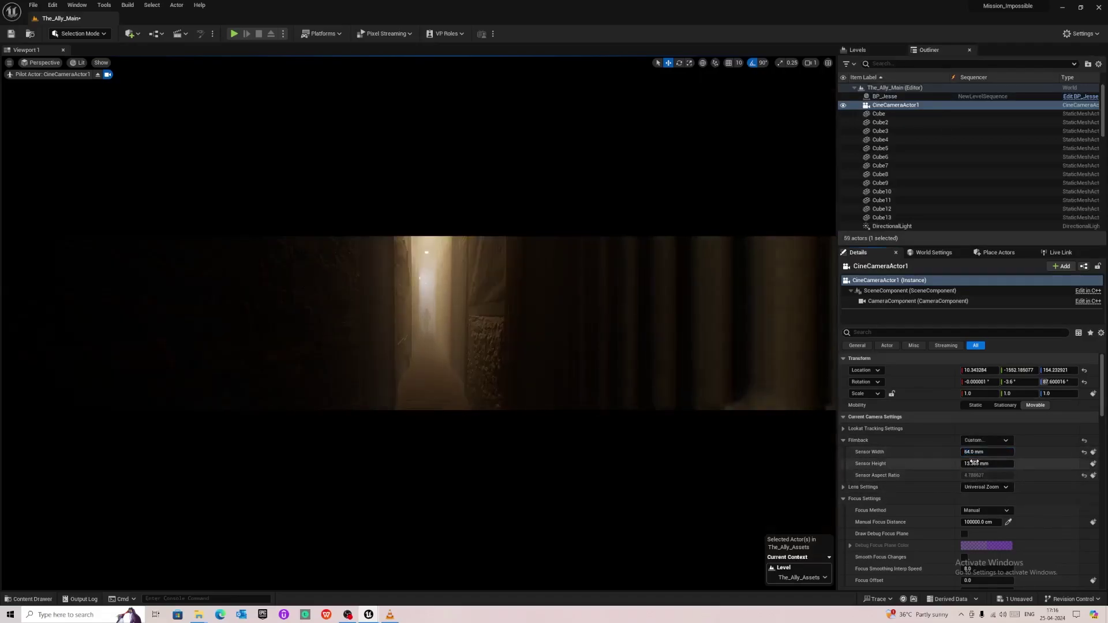
left_click(978, 464)
type("2")
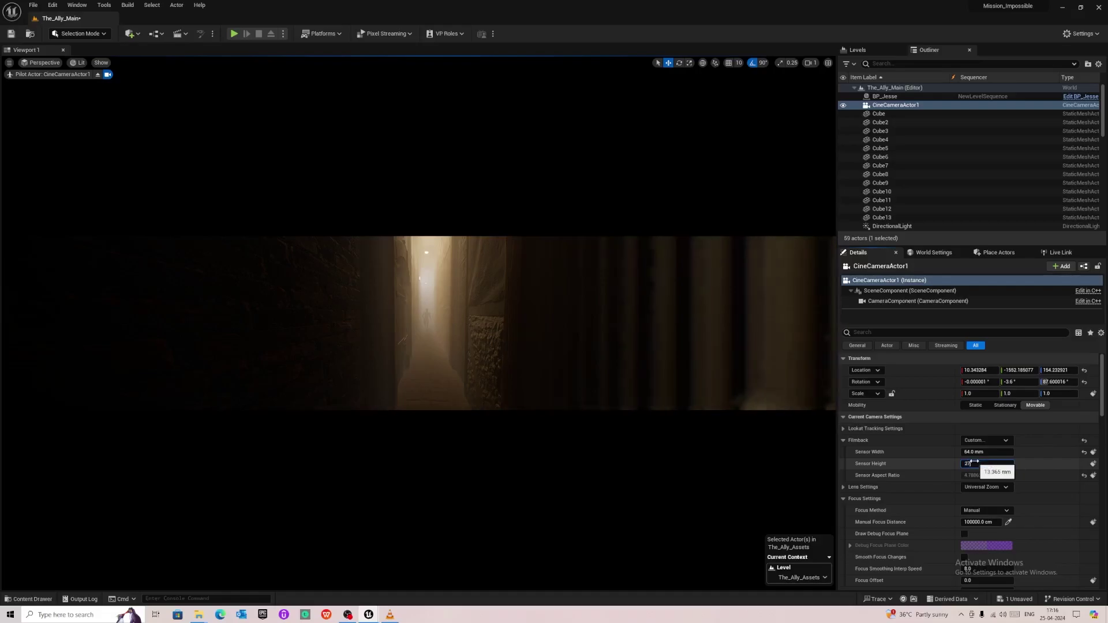
type("7")
key("Return")
Step: Set CineCameraActor1's lens settings to the 50mm Prime f/1.8 preset
scroll(943, 460, "down", 2)
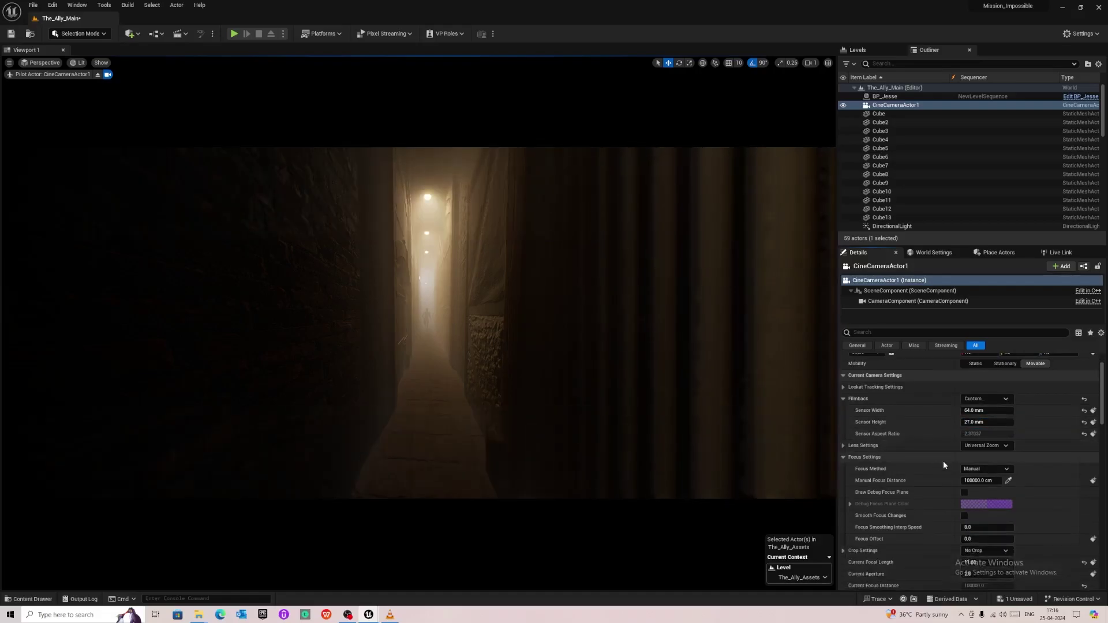
left_click(1010, 446)
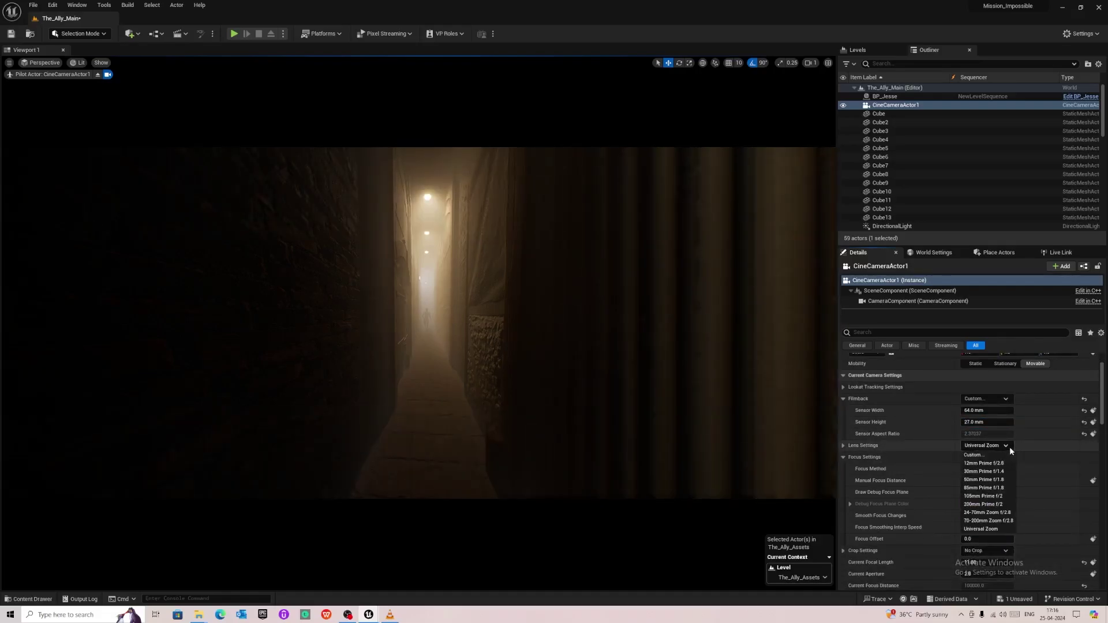
left_click(992, 480)
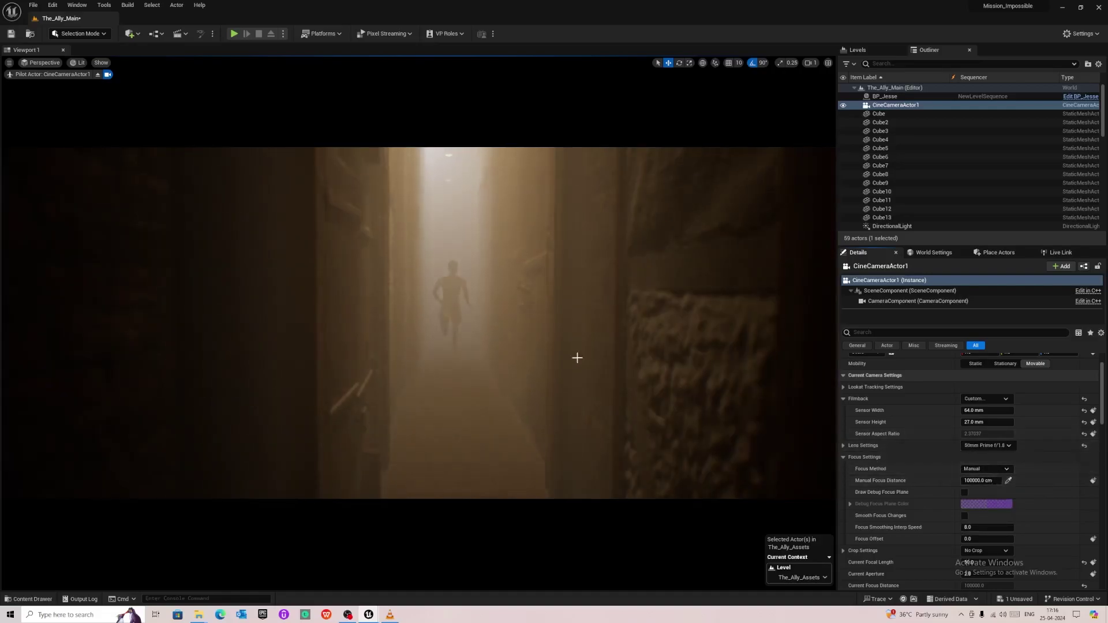
Step: Save the level and set CineCameraActor1's X rotation to 0°
left_click(10, 33)
scroll(875, 490, "down", 3)
scroll(875, 489, "down", 1)
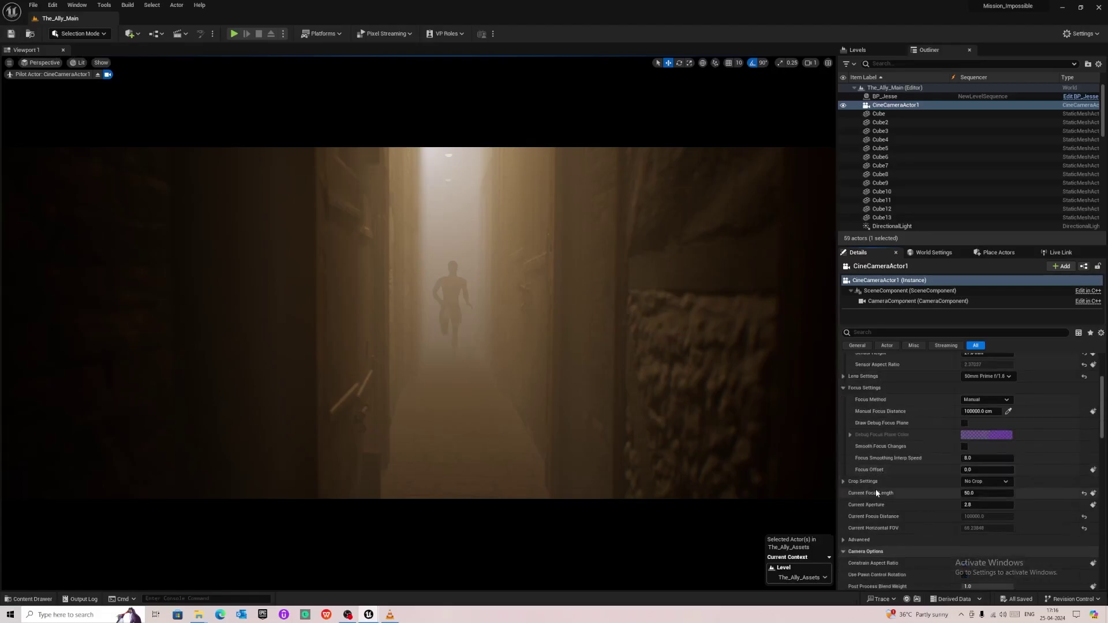
scroll(875, 489, "down", 5)
scroll(905, 450, "up", 1)
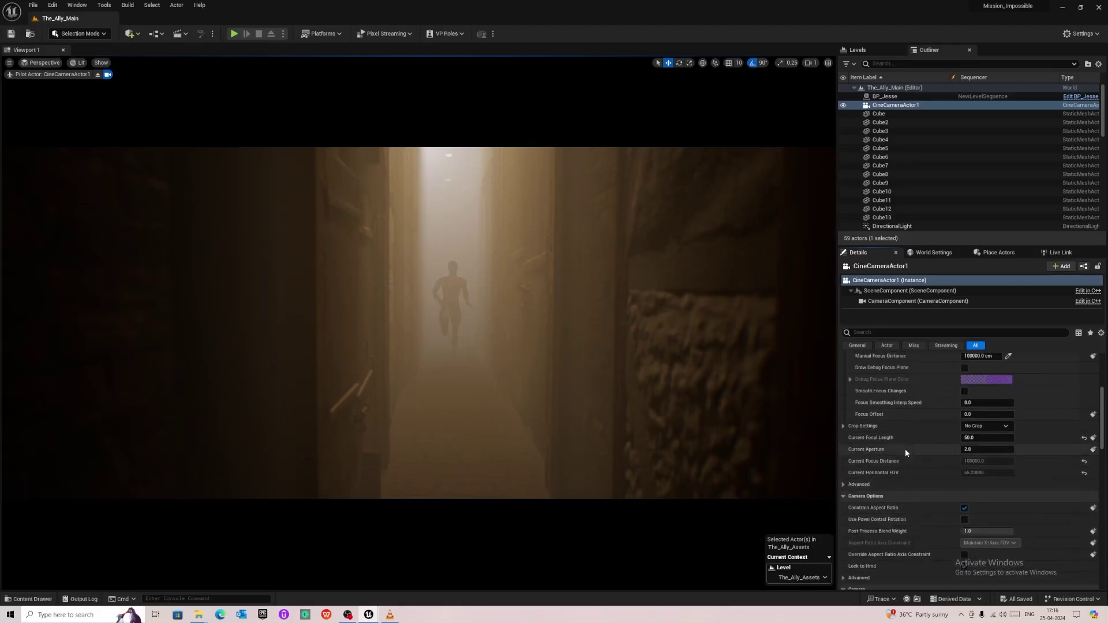
scroll(905, 448, "up", 12)
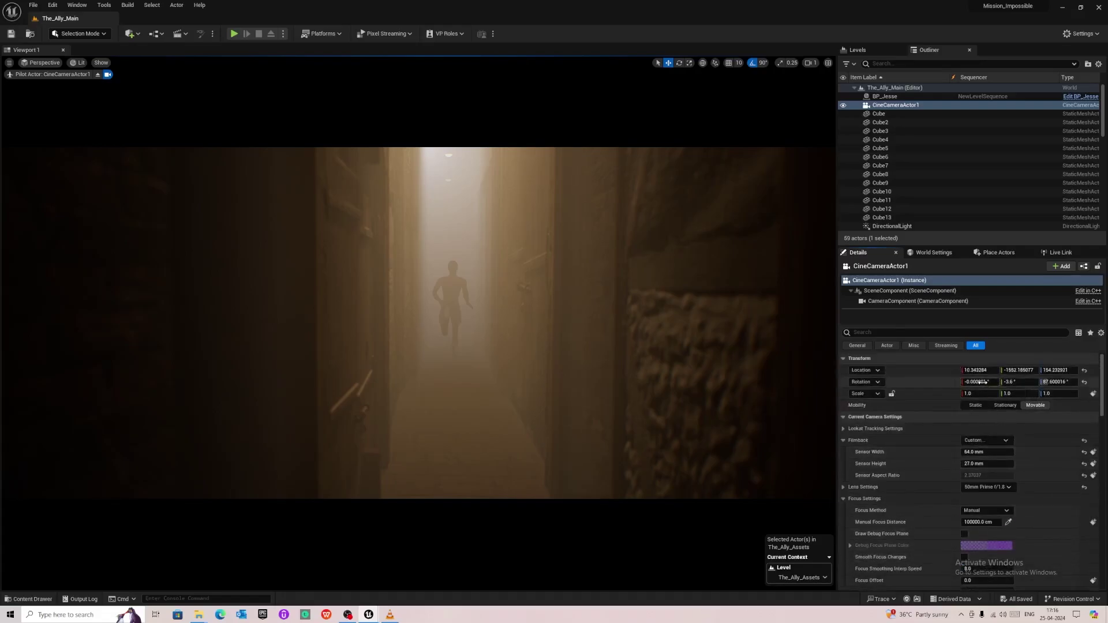
left_click(983, 383)
type("0")
key("Return")
Step: Compare the framing with the reference trailer in VLC and set CineCameraActor1's Y rotation to 2°
key("alt+Tab")
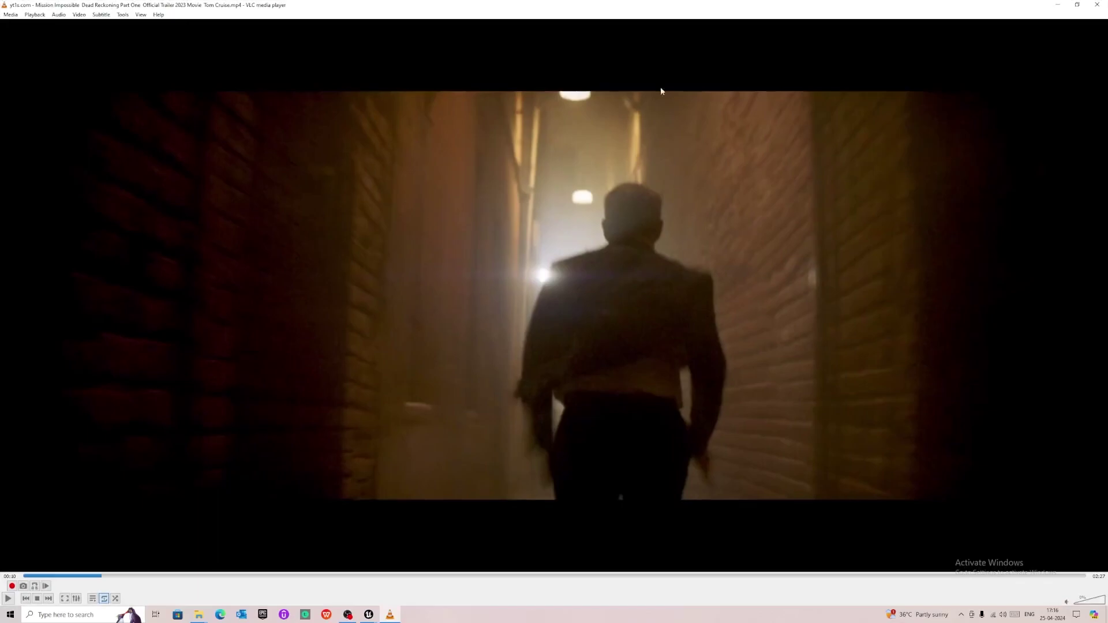
key("alt+Tab")
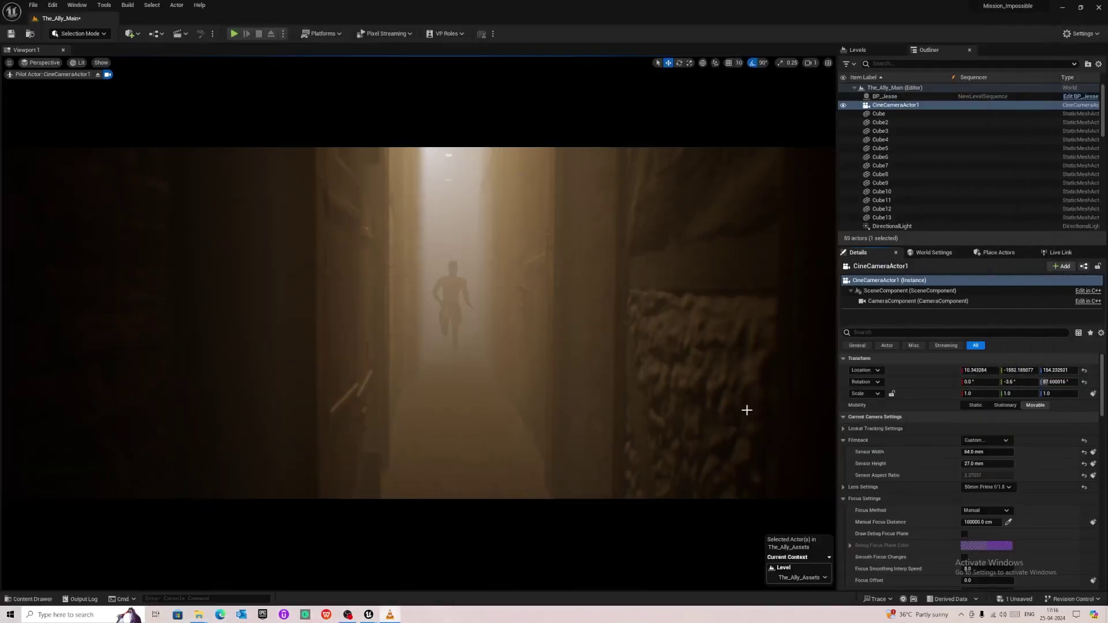
left_click_drag(1016, 381, 1048, 381)
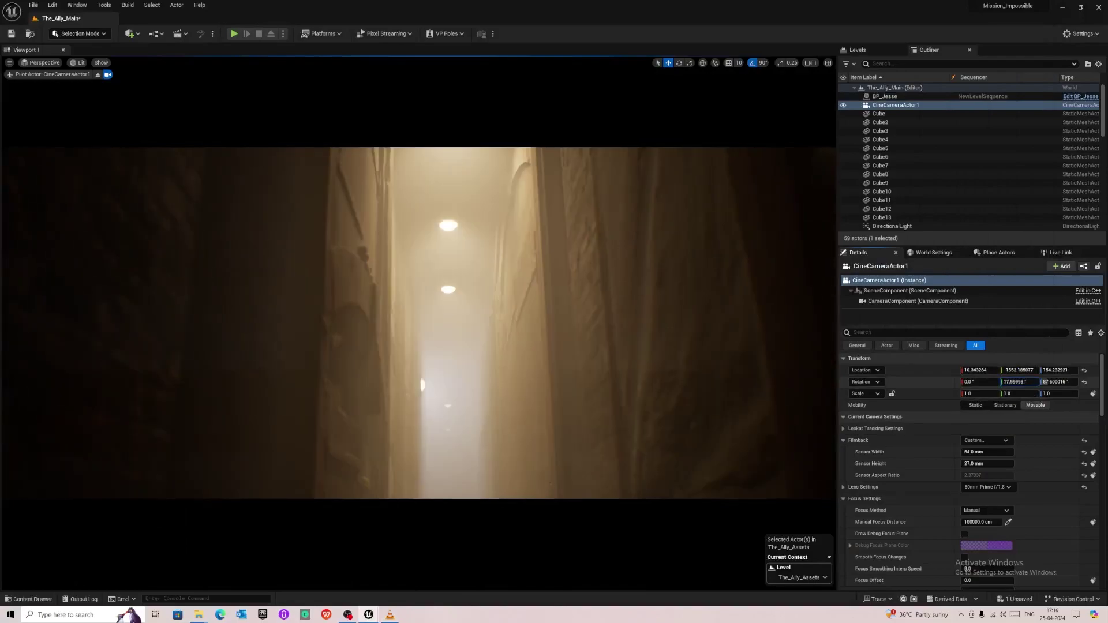
left_click(1019, 382)
type("2")
key("Return")
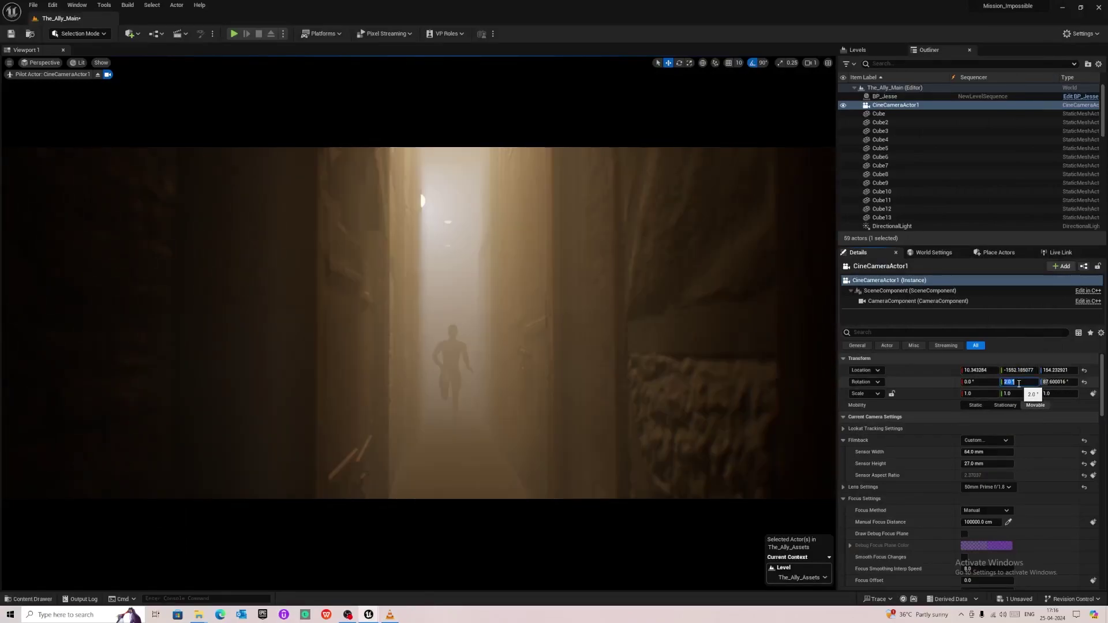
type("0")
key("Return")
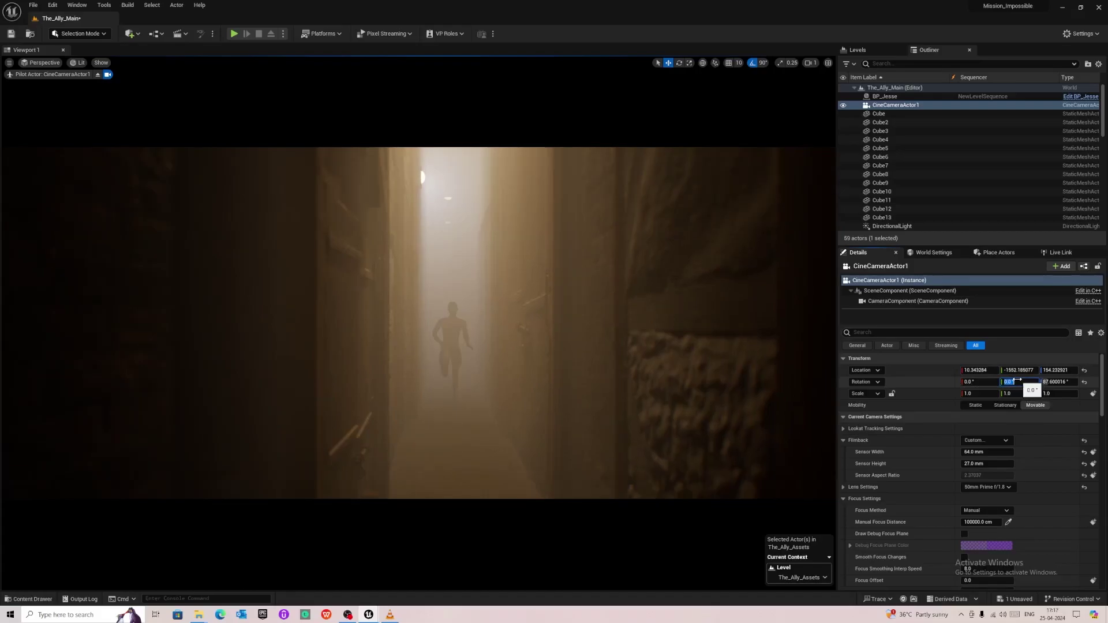
type("2")
key("Return")
Step: Set CineCameraActor1's Z location to 140
left_click_drag(1056, 370, 1038, 370)
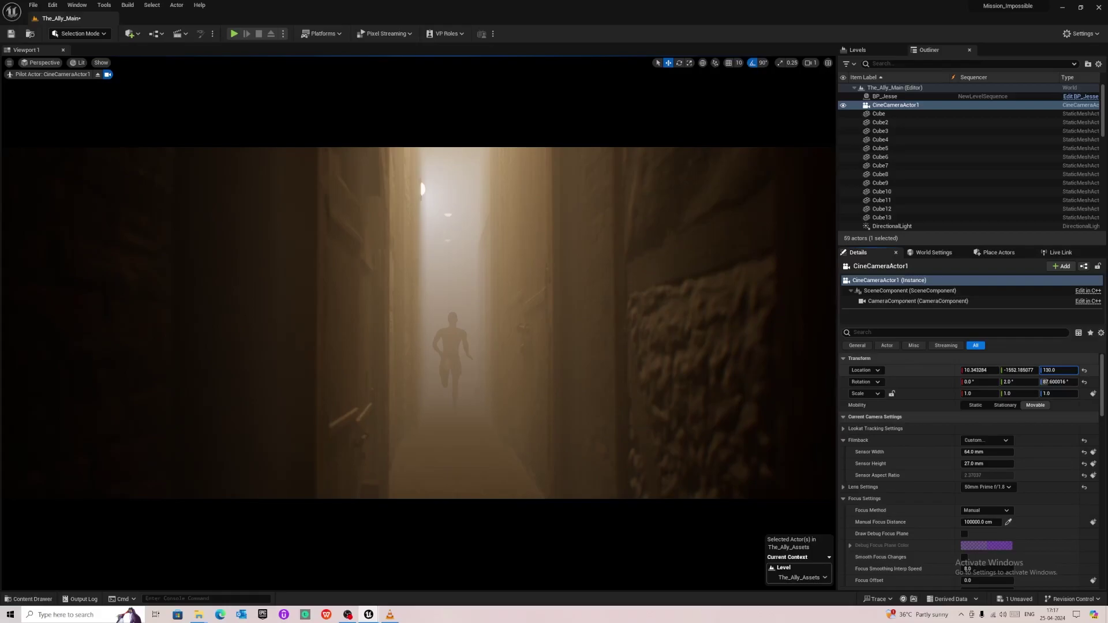
left_click(1060, 370)
type("140")
key("Return")
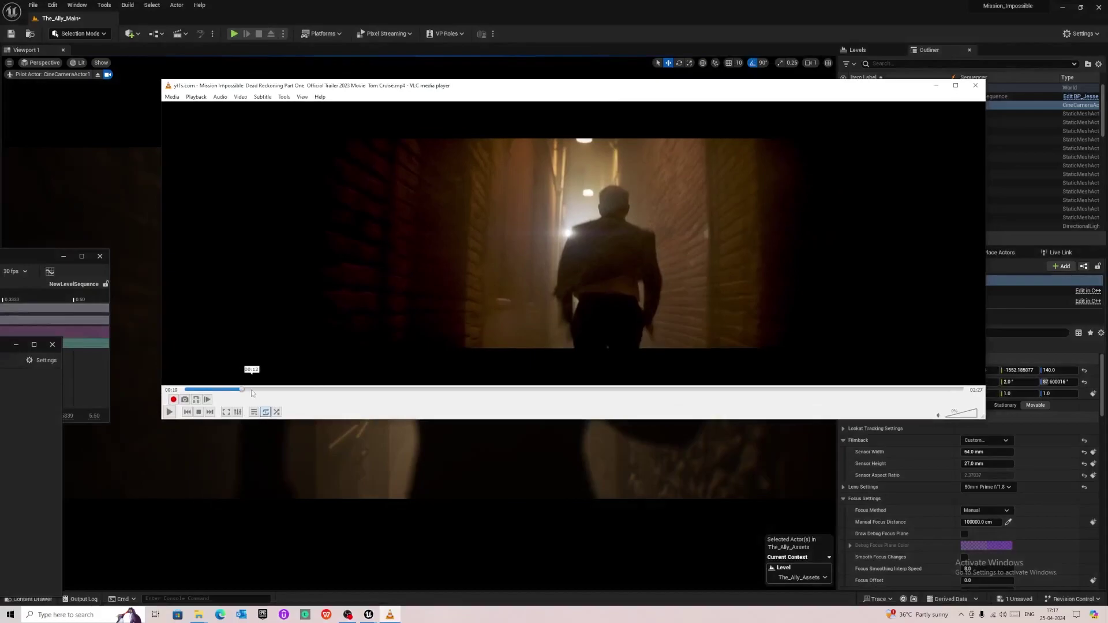
Step: Replay the reference trailer in VLC around 00:10 to examine how the running man is framed in the alley
left_click(236, 391)
key("space")
key("space")
key("space")
key("space")
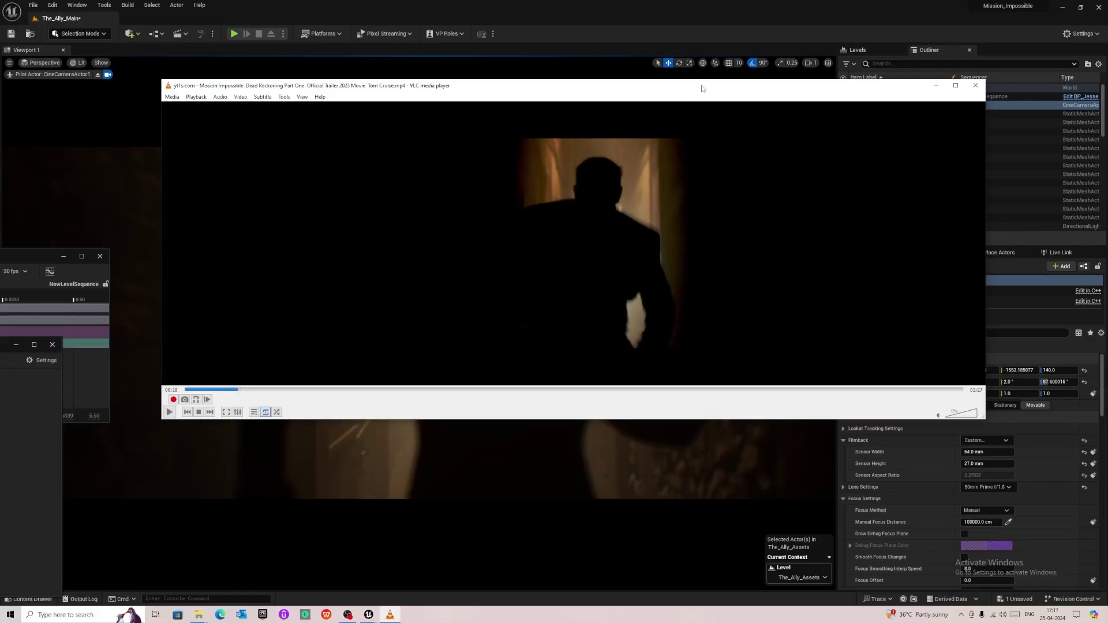
Step: Move the VLC and Sequencer windows off the main screen to uncover the camera view
key("super+Down")
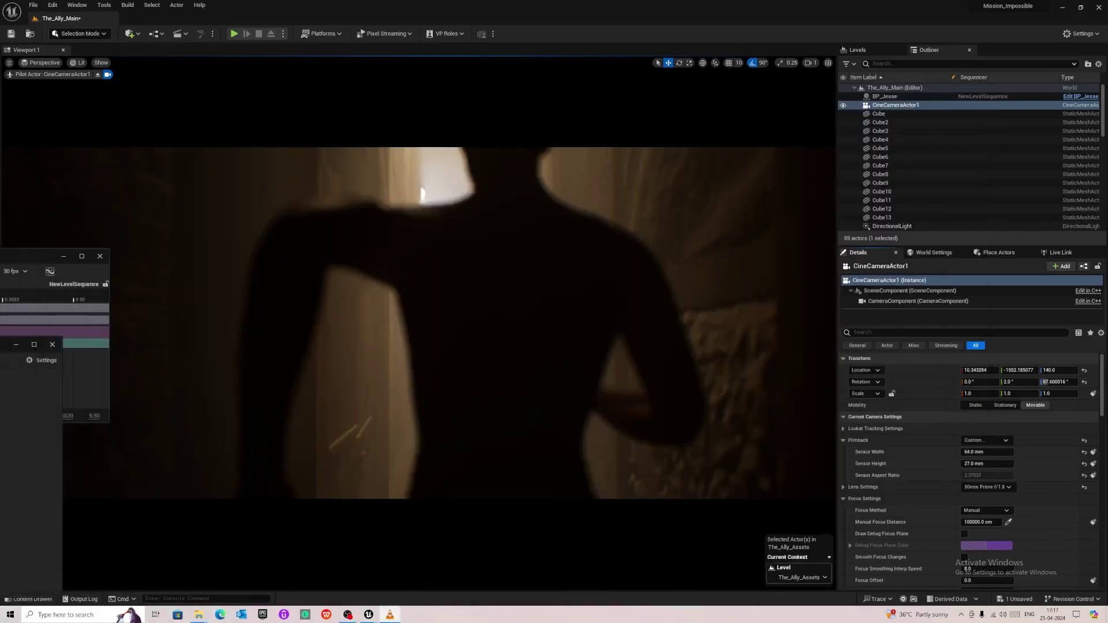
key("alt+Tab")
left_click_drag(900, 145, 633, 231)
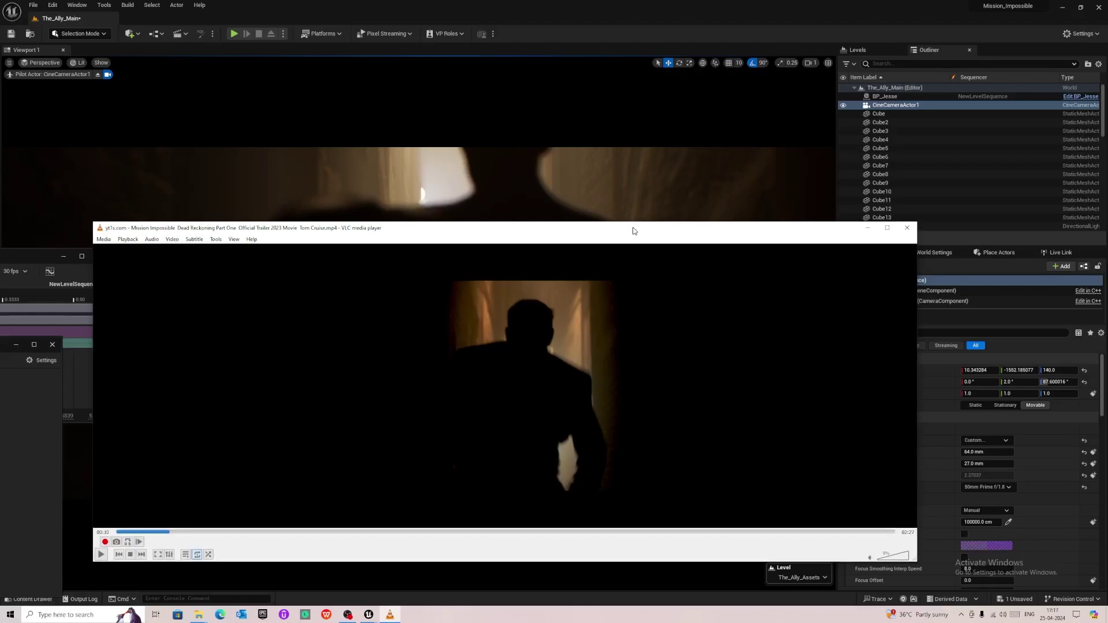
left_click_drag(633, 231, 0, 229)
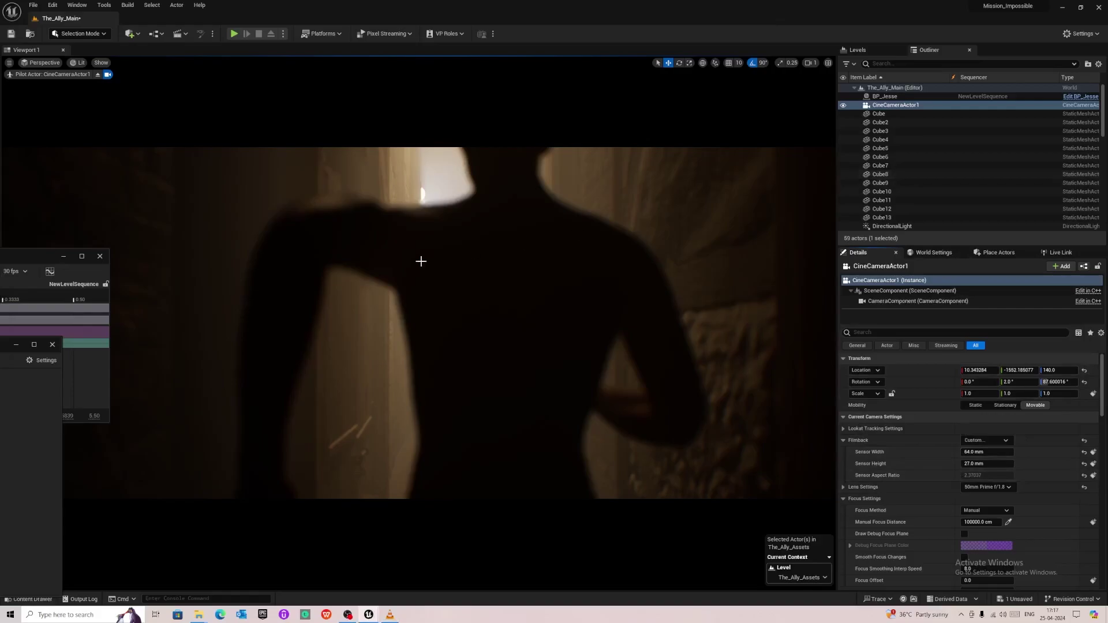
left_click_drag(22, 255, 0, 254)
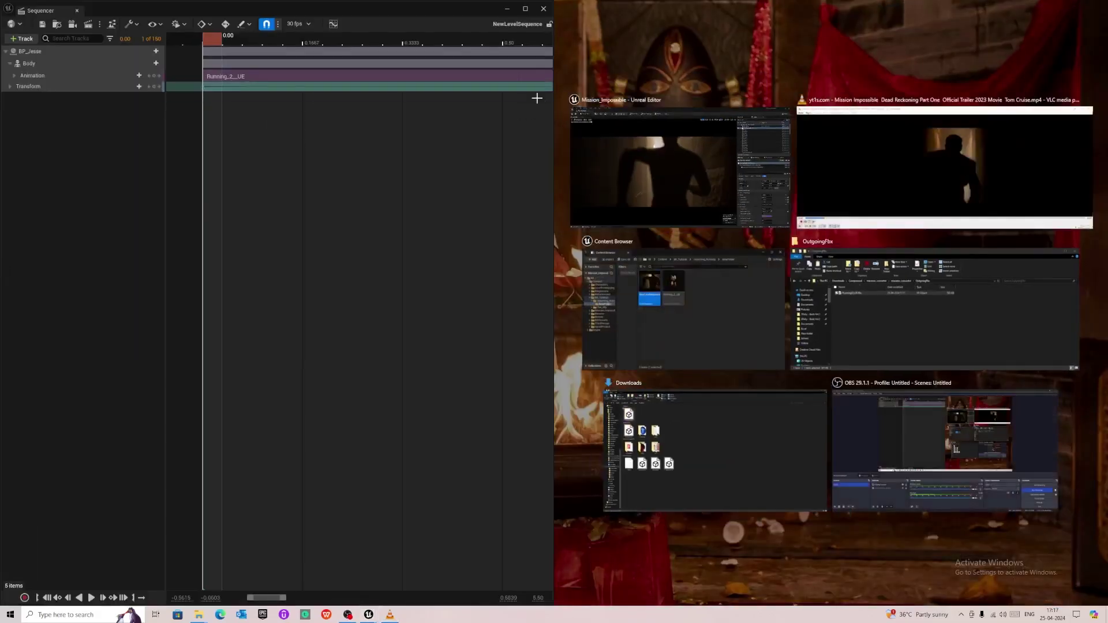
left_click_drag(404, 4, 139, 288)
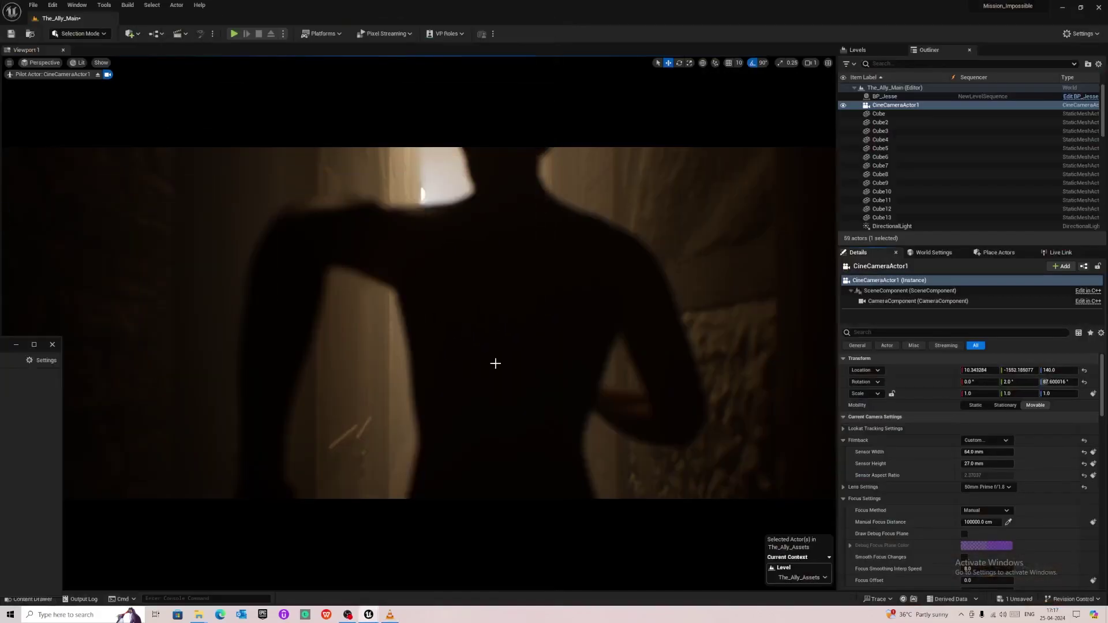
Step: Pull CineCameraActor1 back to a Y location of -1614 and set its Y rotation to 3°
left_click_drag(1012, 371, 984, 371)
left_click(1015, 382)
type("2")
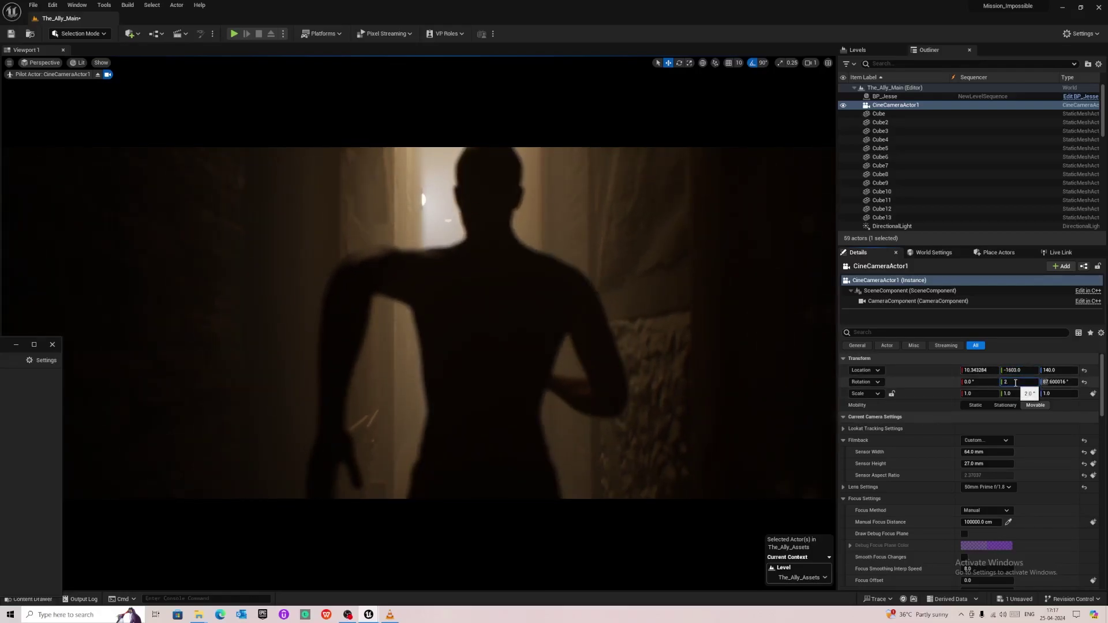
type(".5")
key("Return")
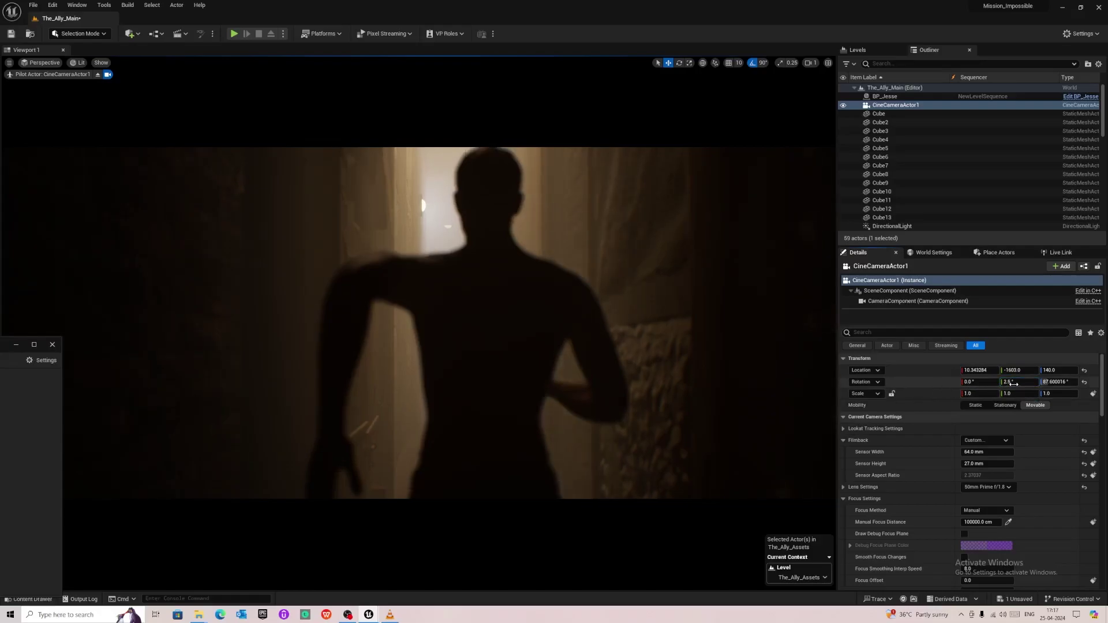
type("3")
key("Return")
left_click_drag(1014, 370, 1008, 371)
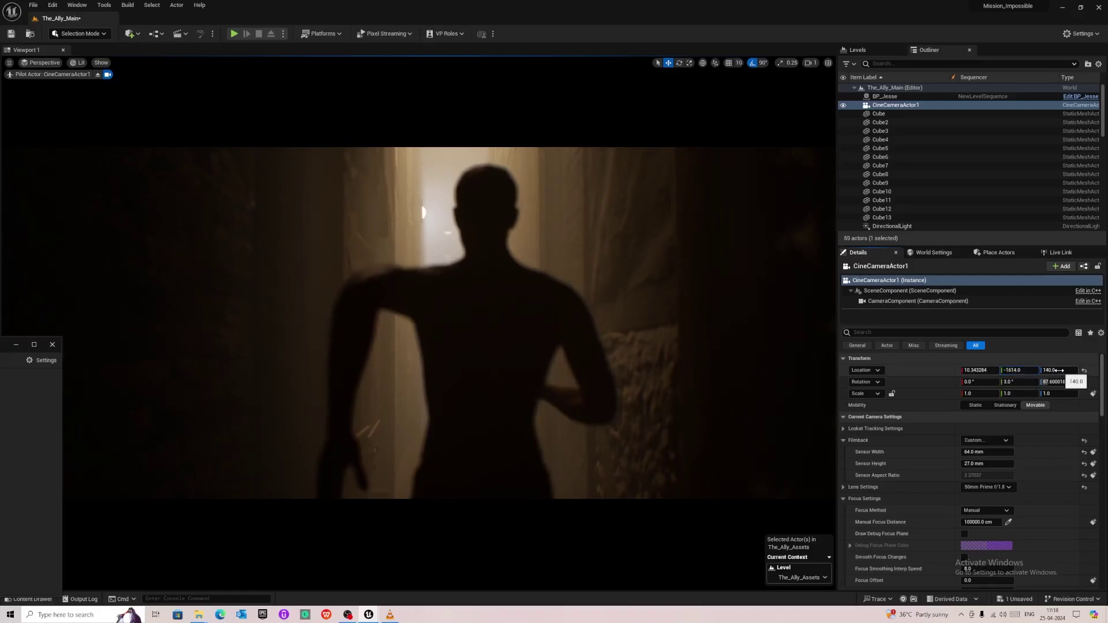
Step: Undo the last location change, set CineCameraActor1's X location to 7, and save the level
key("ctrl+z")
left_click_drag(960, 373, 955, 372)
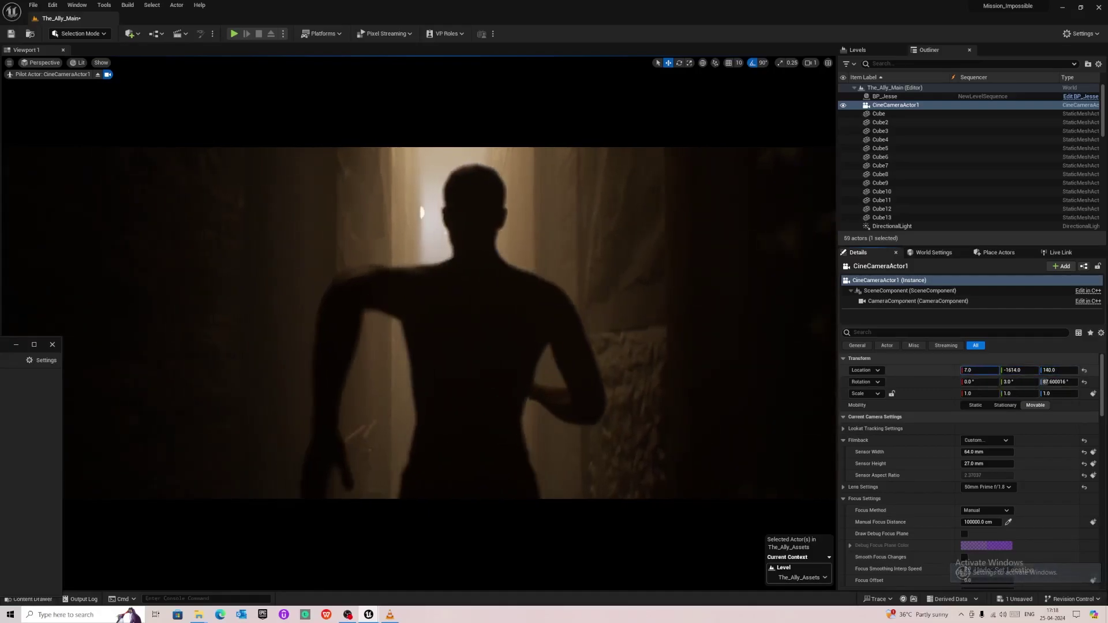
left_click(10, 34)
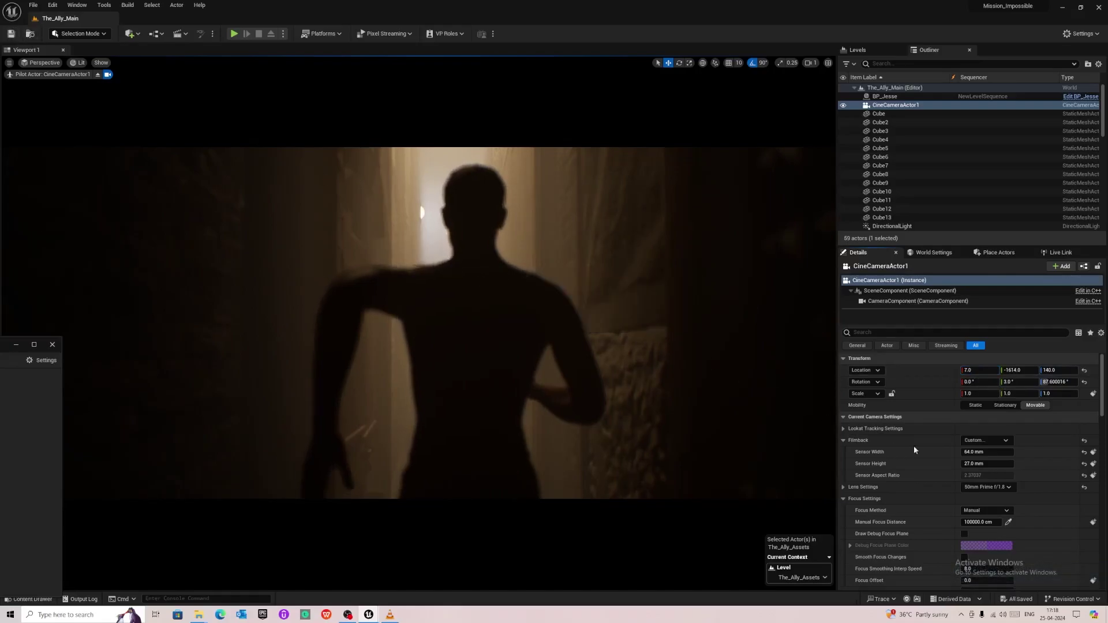
Step: Sample the camera's manual focus distance from the runner's body and neck in the viewport
left_click(1008, 522)
left_click(498, 347)
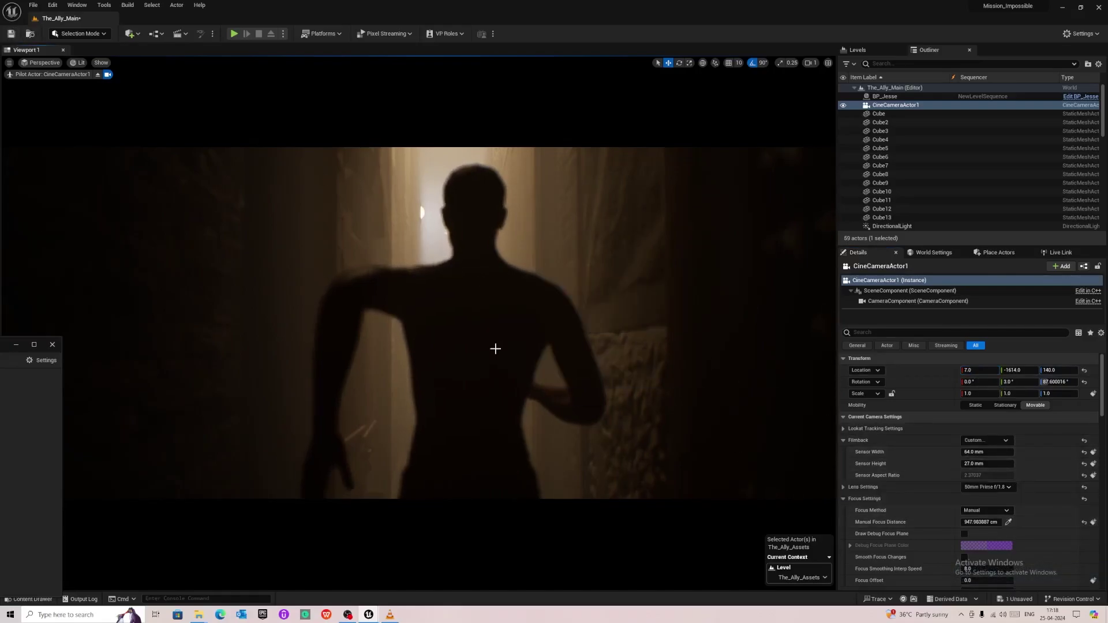
left_click(1008, 523)
left_click(461, 220)
Step: Set the camera's focus method to Tracking with BP_Jesse as the actor to track, and save the level
left_click(987, 510)
left_click(988, 536)
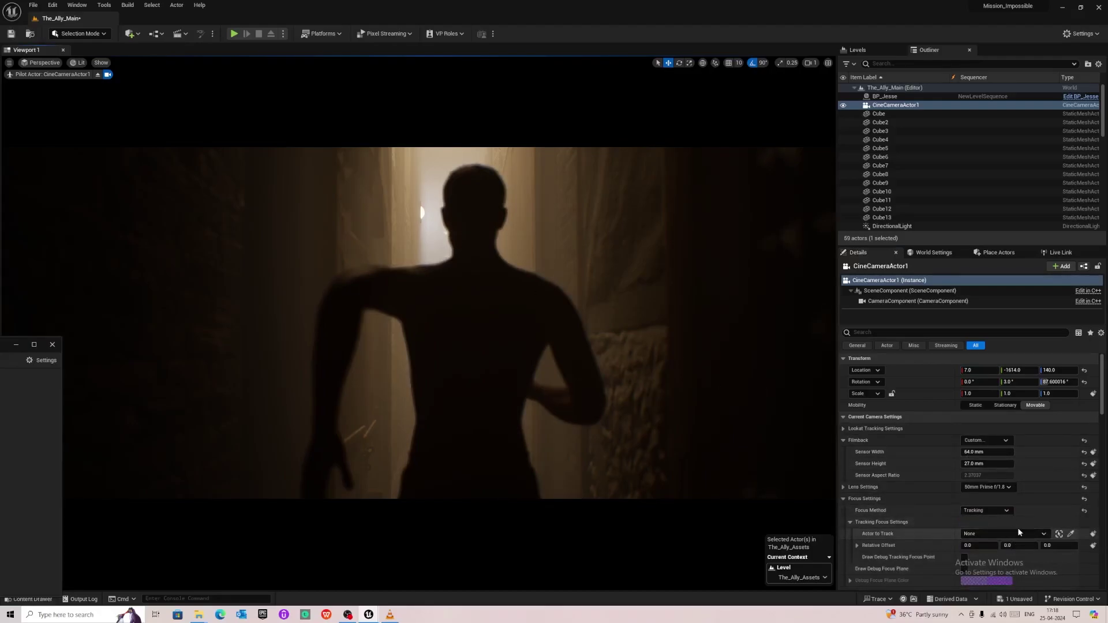
left_click(1059, 534)
left_click(514, 309)
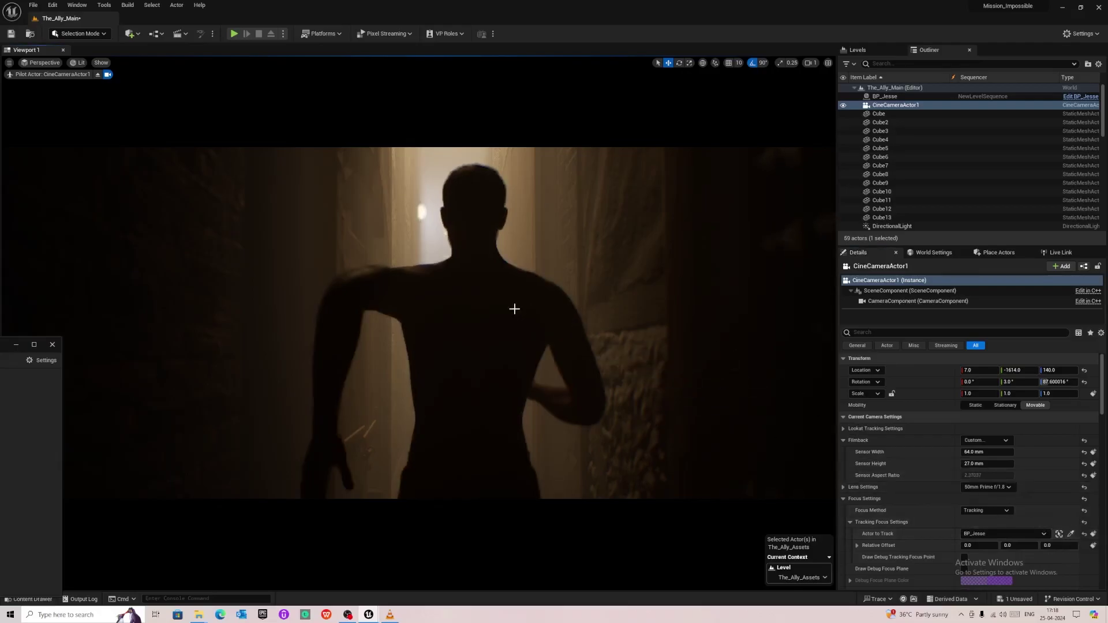
left_click(10, 33)
Step: Bring back the VLC reference window, make it narrower and taller, and move it off the main screen
left_click_drag(837, 620, 768, 153)
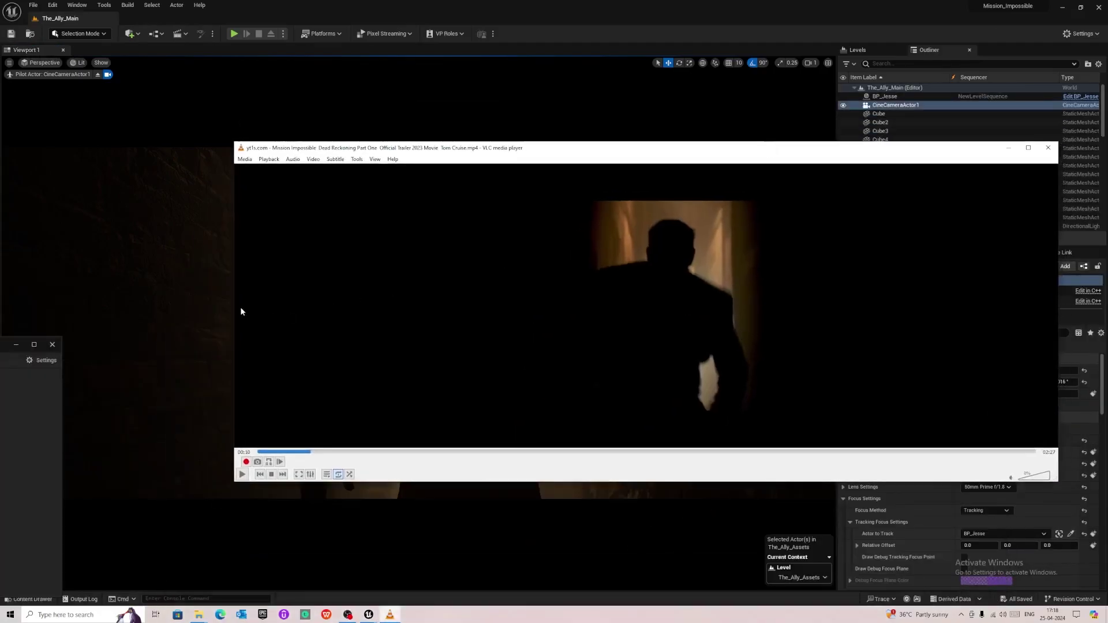
left_click_drag(234, 307, 673, 306)
left_click_drag(672, 502, 614, 580)
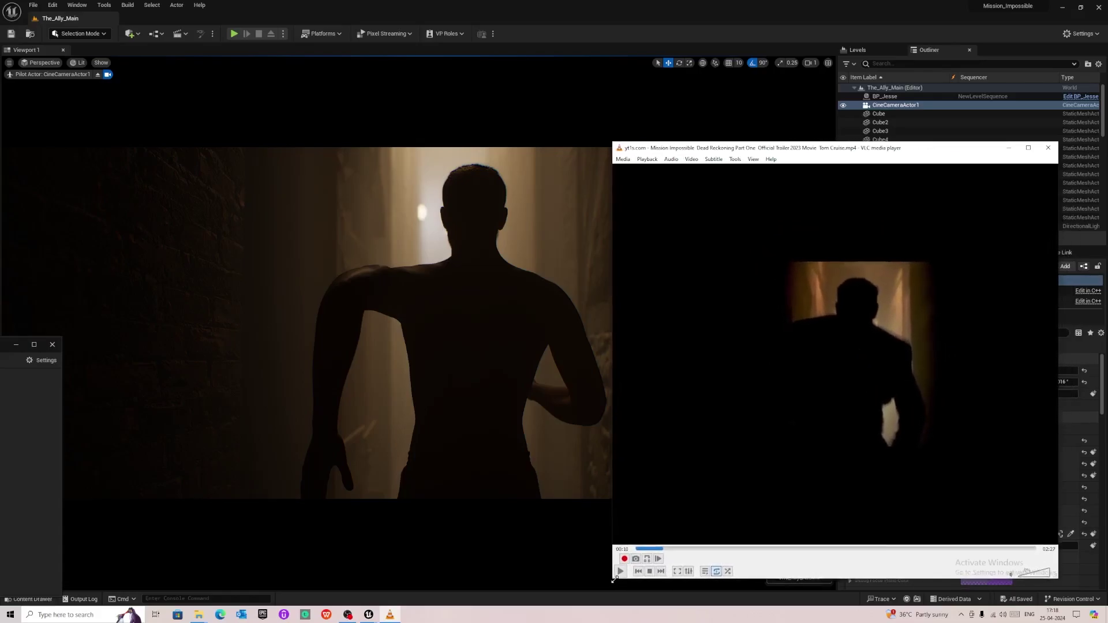
left_click_drag(790, 152, 9, 124)
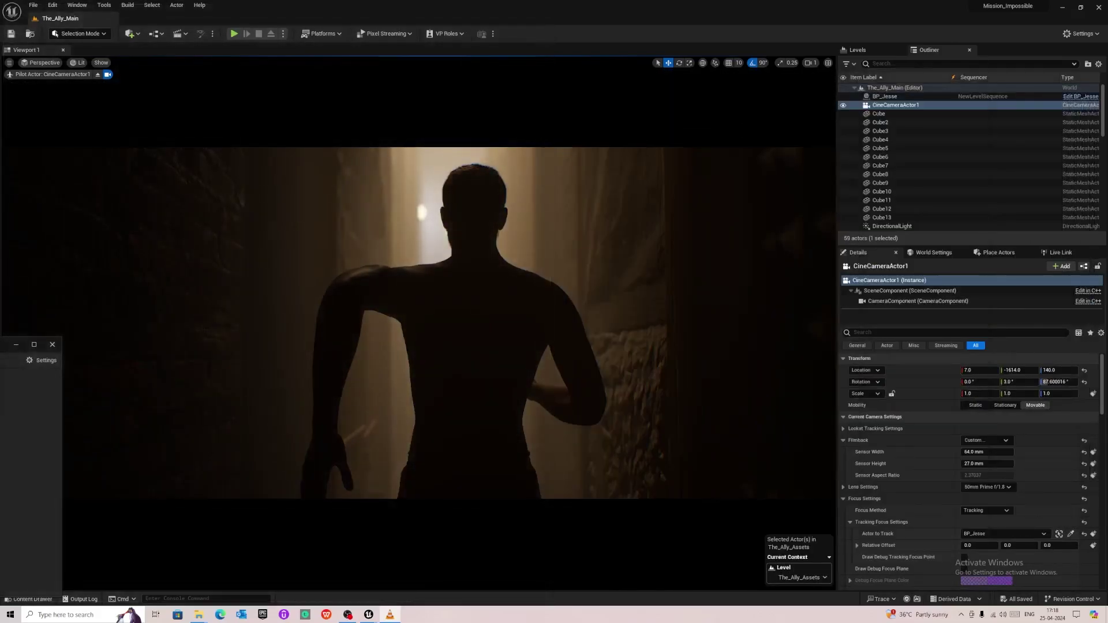
Step: Place the Sequencer window over the editor and preview the run, showing the whole sequence range and rewinding to the start
left_click_drag(739, 230, 985, 313)
key("space")
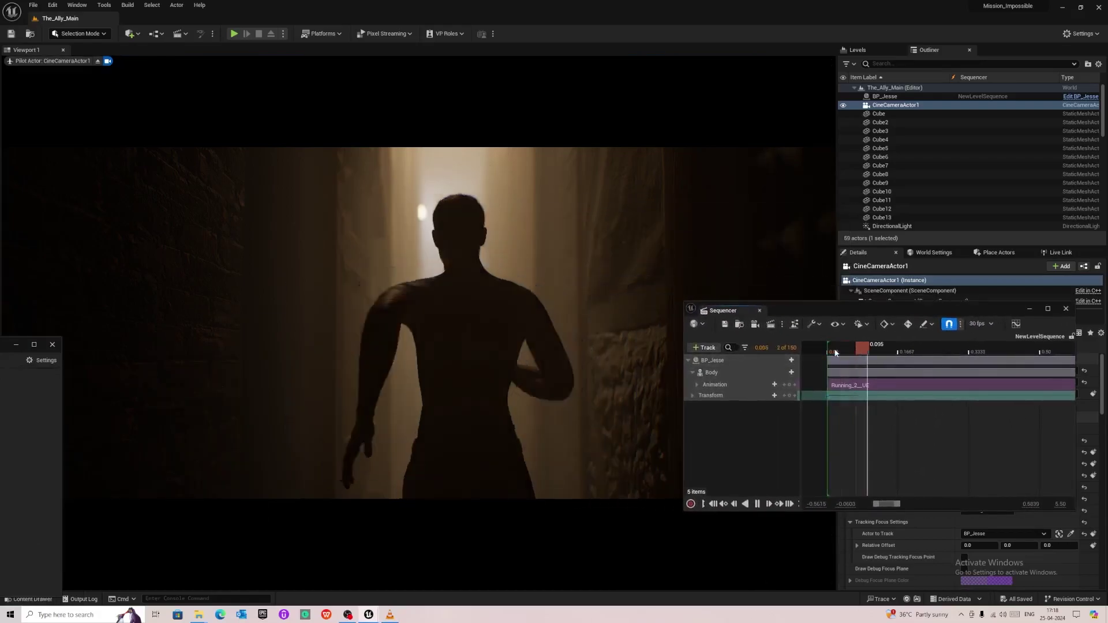
key("space")
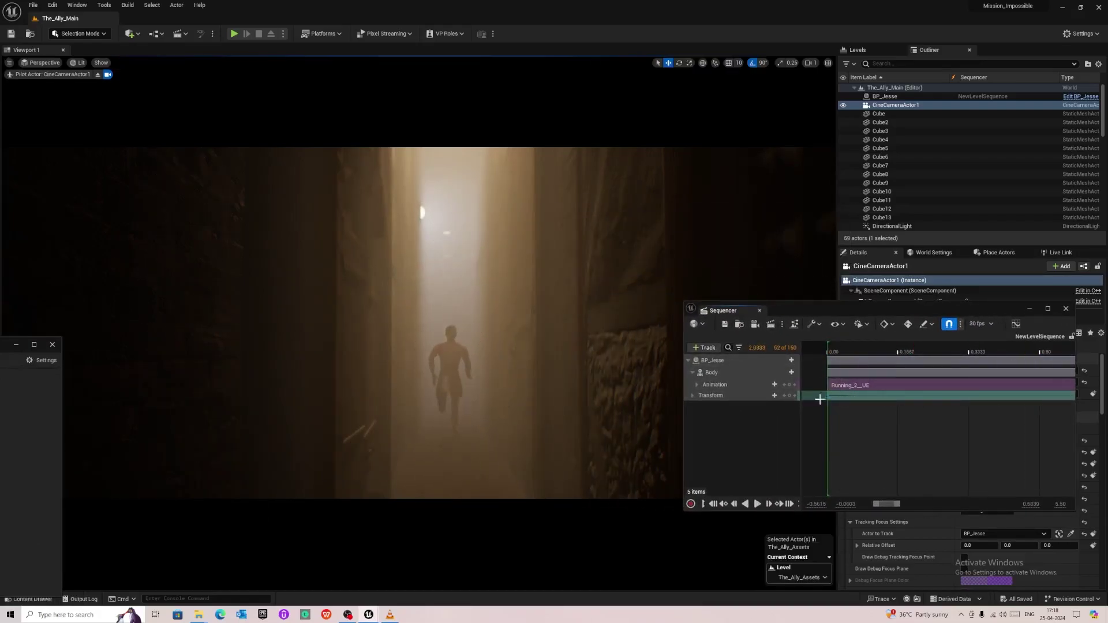
left_click_drag(897, 508, 1015, 505)
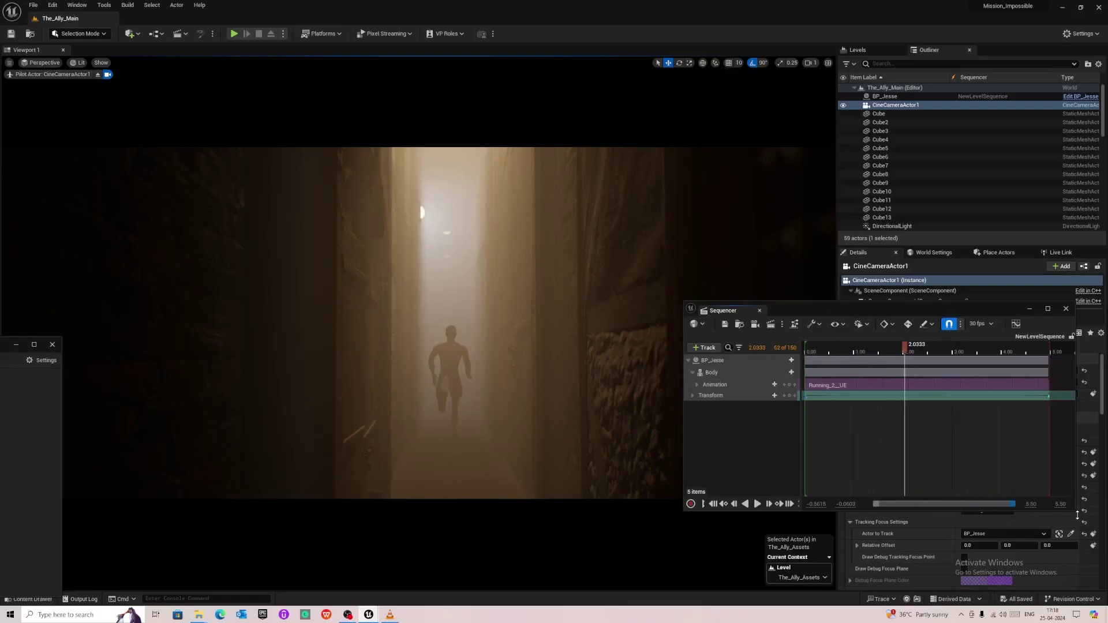
left_click(713, 505)
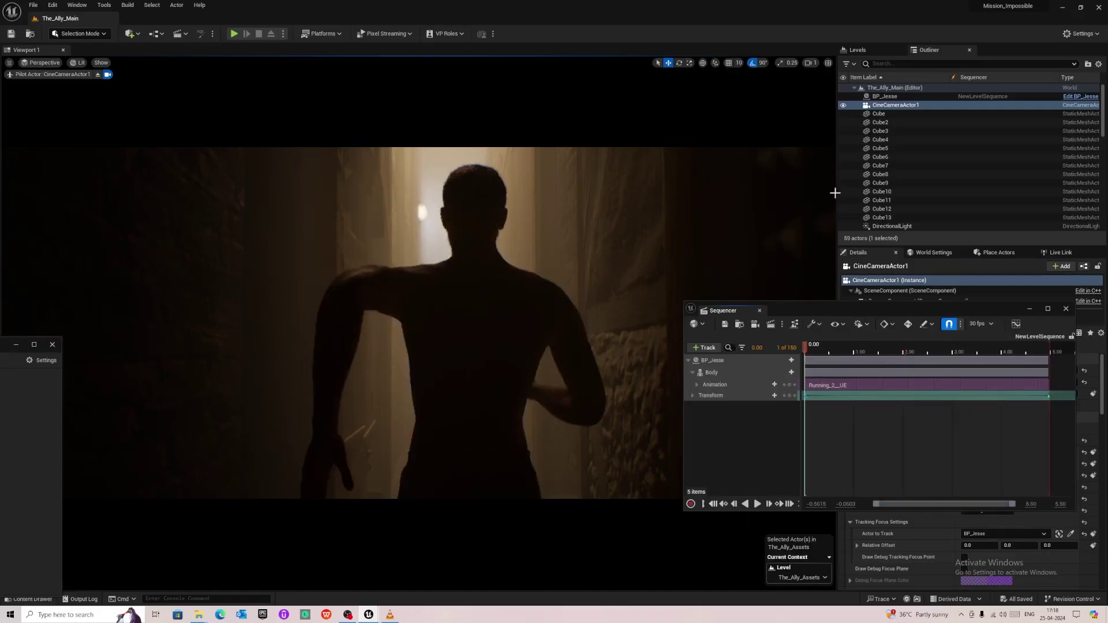
Step: Add CineCameraActor1 to the level sequence and keyframe its Transform at 0.00
left_click(709, 349)
mouse_move(745, 366)
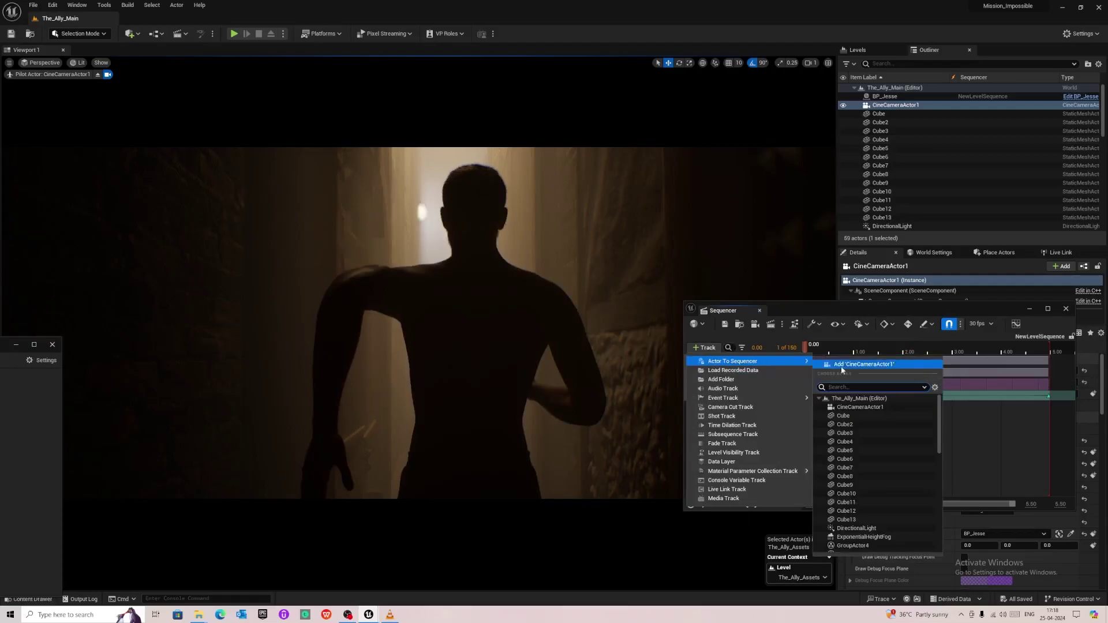
left_click(843, 398)
scroll(792, 461, "down", 1)
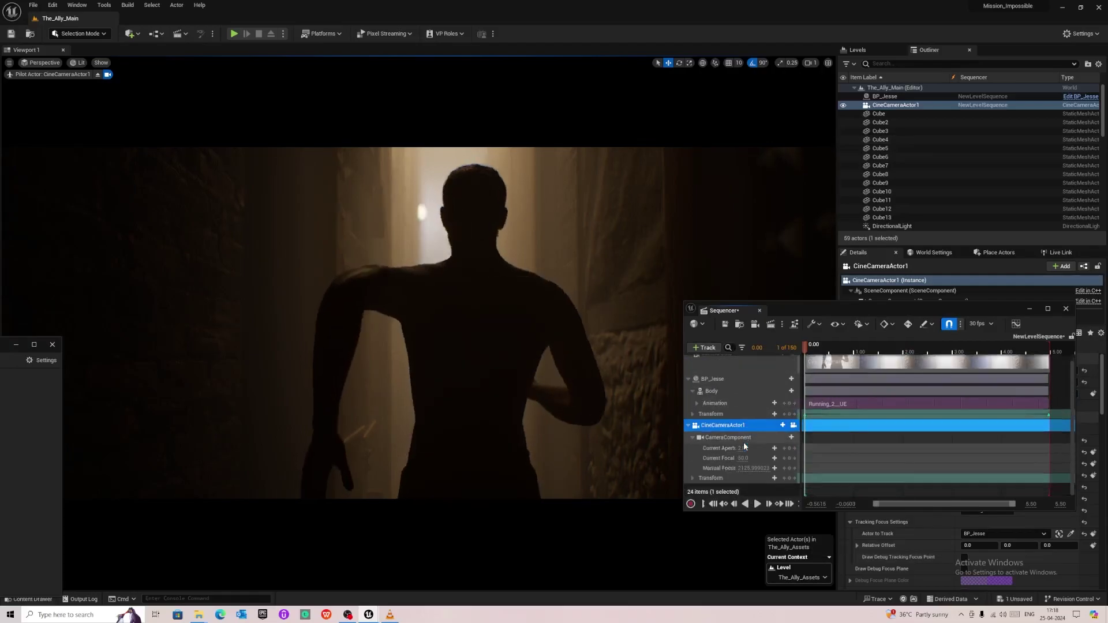
left_click(791, 479)
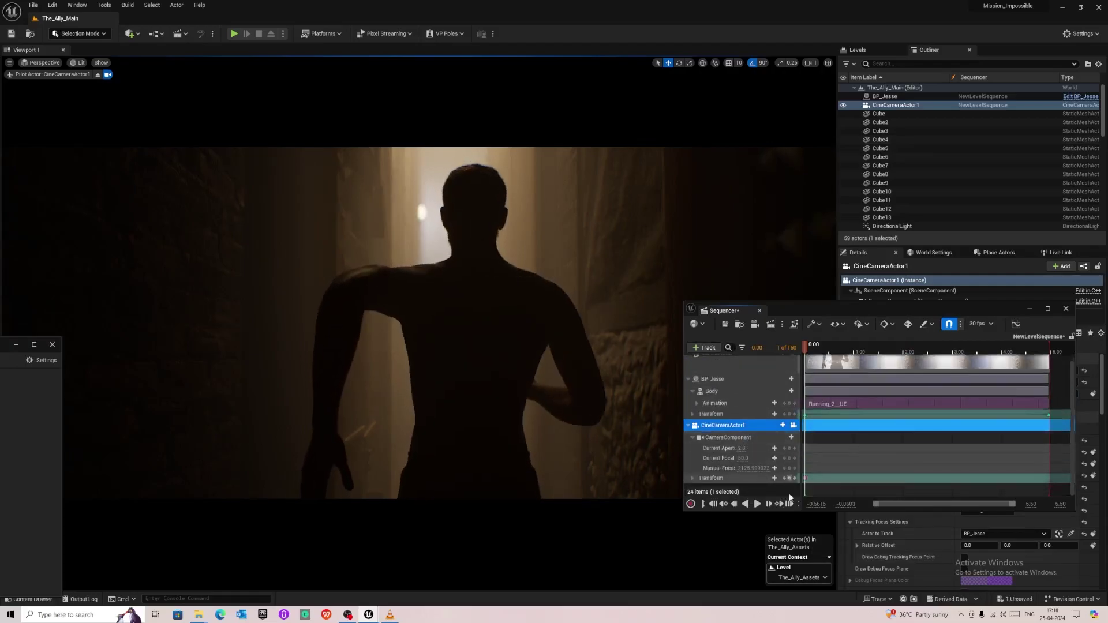
left_click(916, 345)
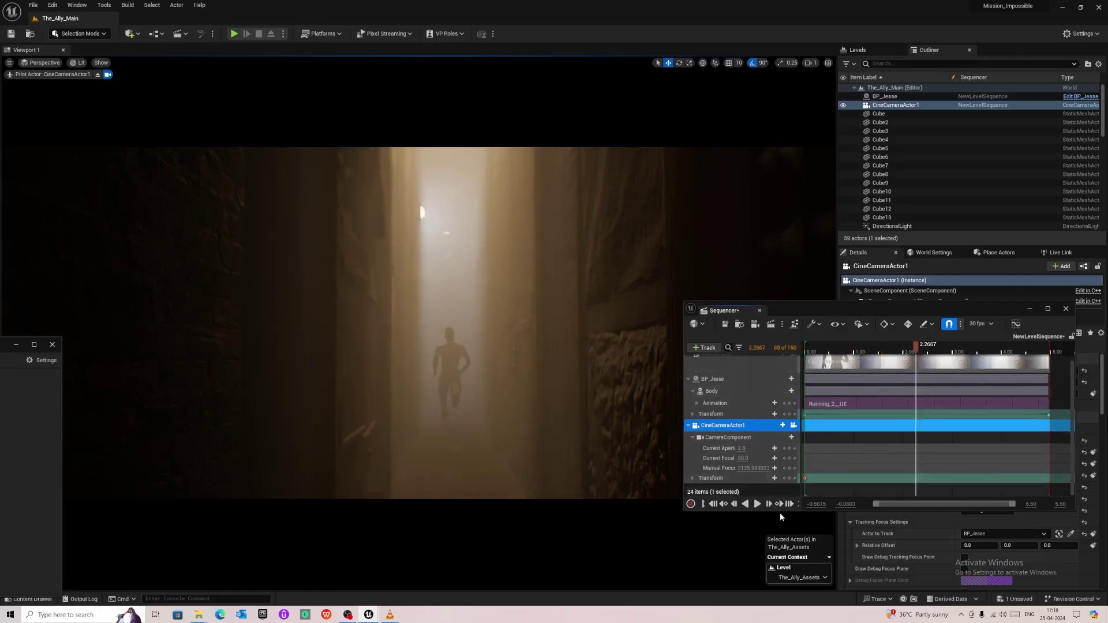
Step: Move the Sequencer window clear of the Details values and keyframe CineCameraActor1's Transform at 4.9667 with a Y location of -982.0
left_click(790, 503)
left_click_drag(863, 311, 754, 143)
left_click_drag(981, 370, 1022, 370)
key("ctrl+z")
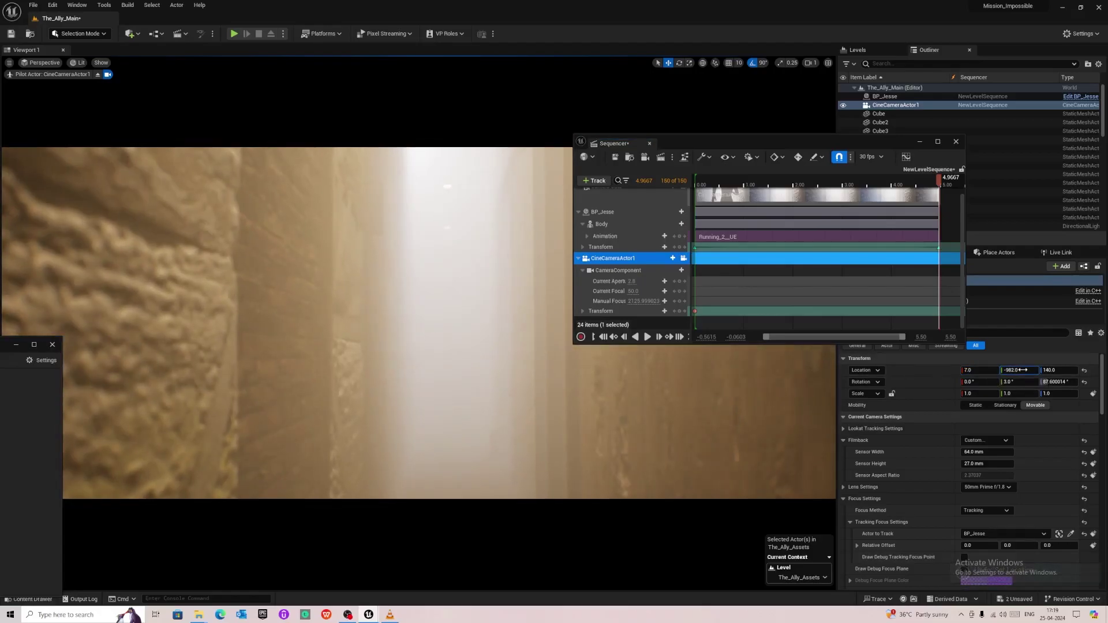
left_click(681, 312)
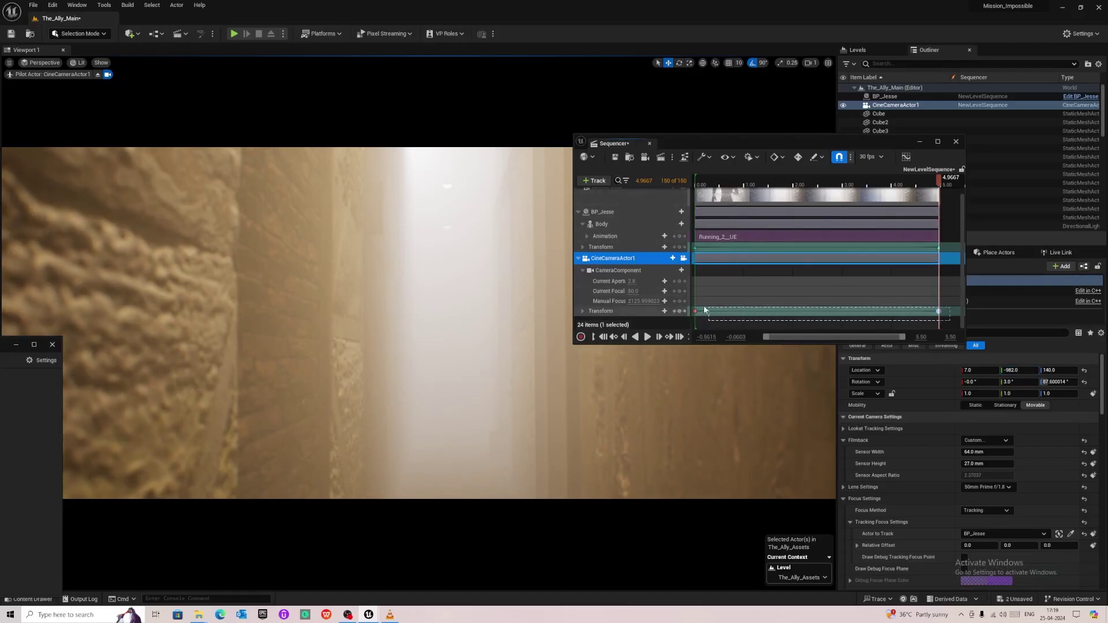
Step: Set the camera's start and end Transform keys to Linear interpolation, show the whole sequence range, and preview the run from 0.00
left_click_drag(708, 310, 721, 316)
right_click(723, 315)
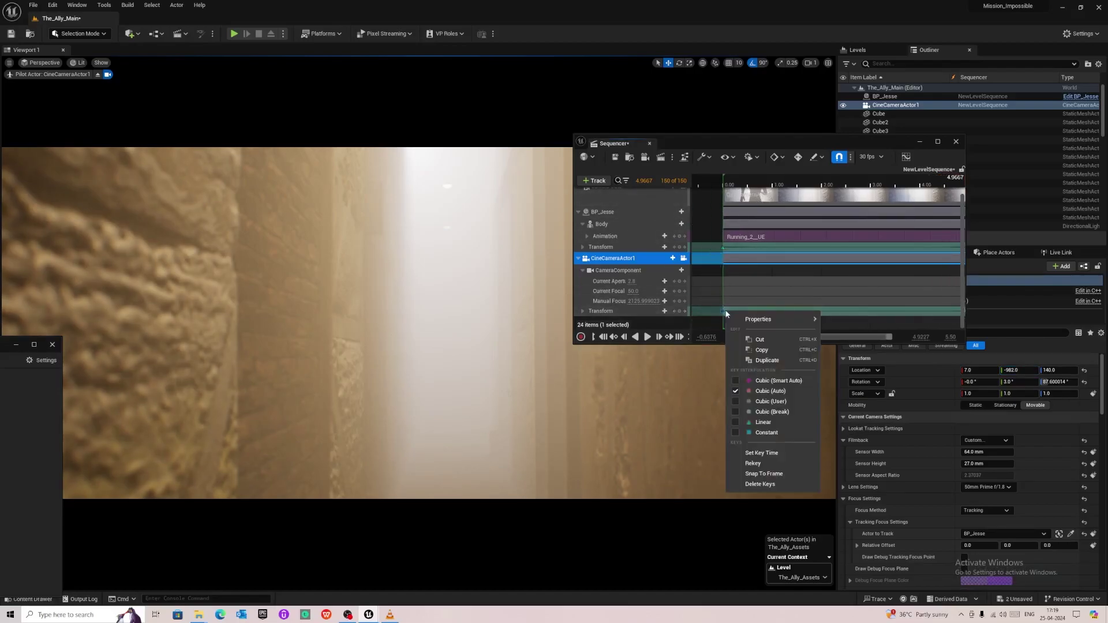
left_click(784, 424)
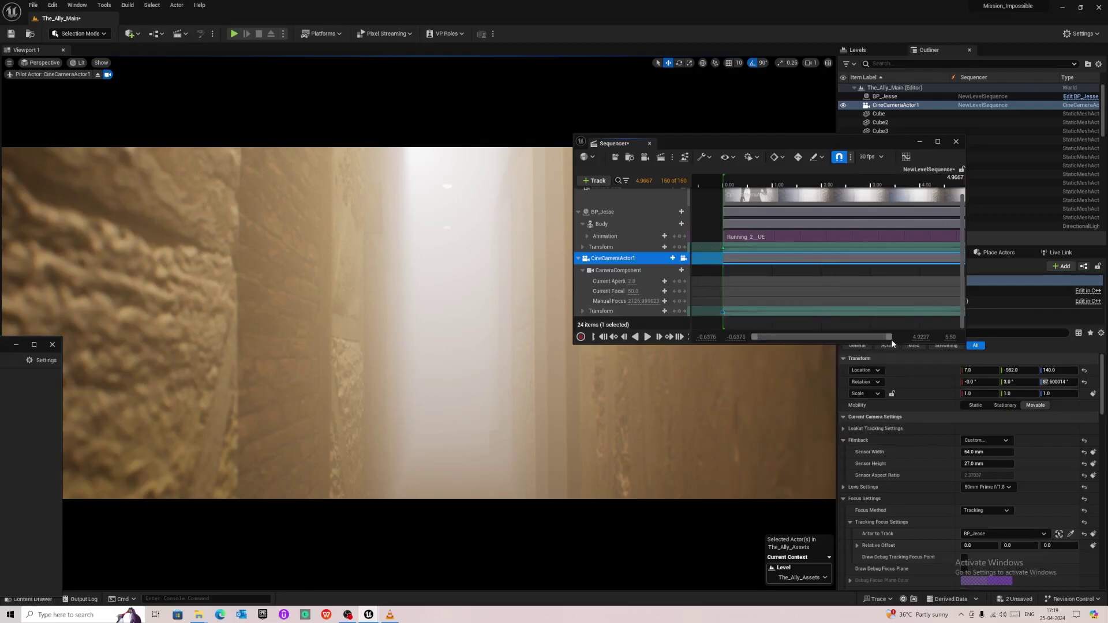
left_click_drag(891, 337, 916, 338)
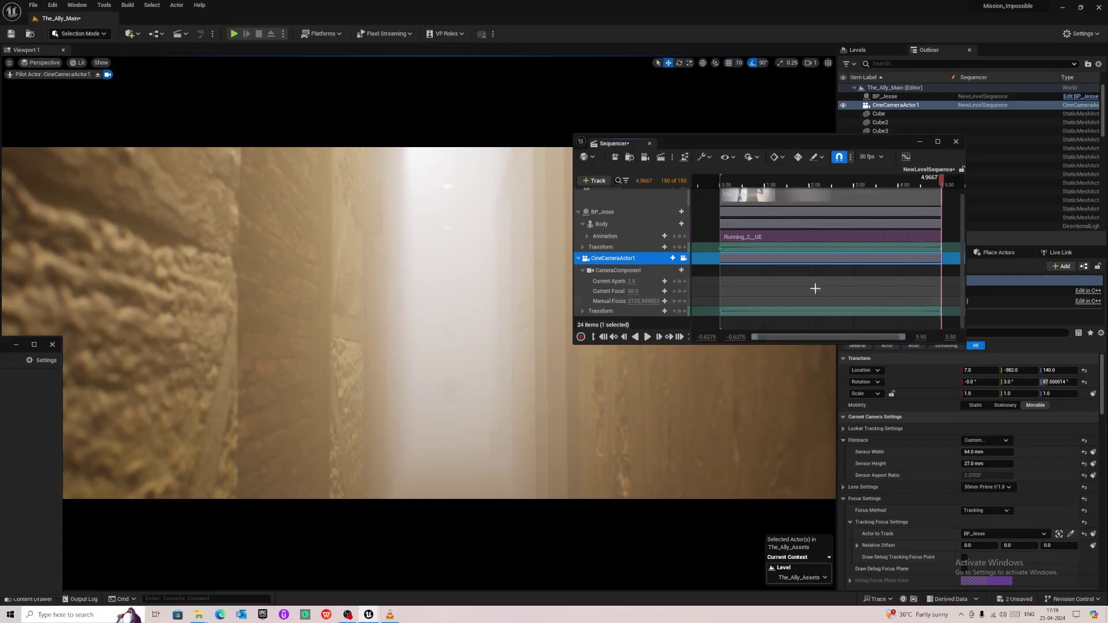
left_click(721, 180)
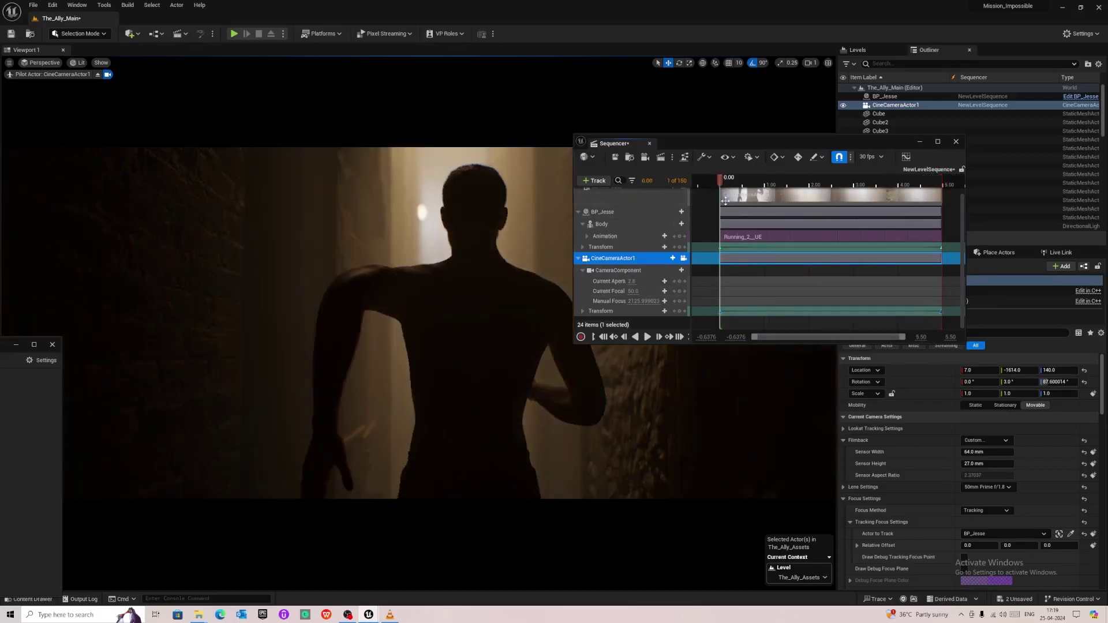
key("space")
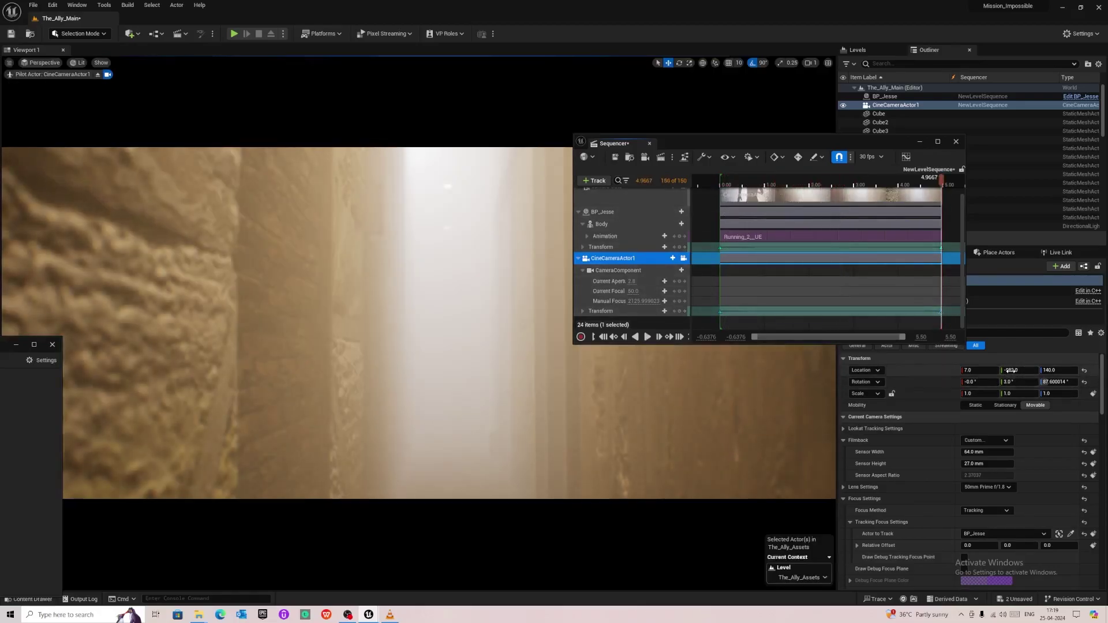
Step: Try moving the camera further forward along Y at the end of the sequence, and replay the run from the start
left_click_drag(1020, 370, 1056, 370)
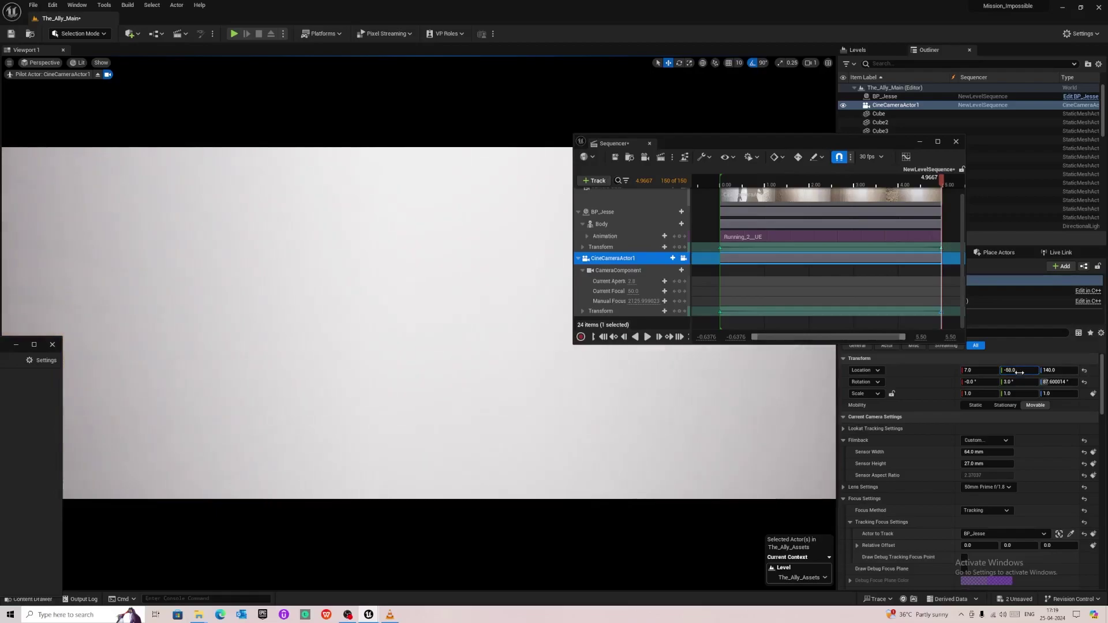
left_click(603, 337)
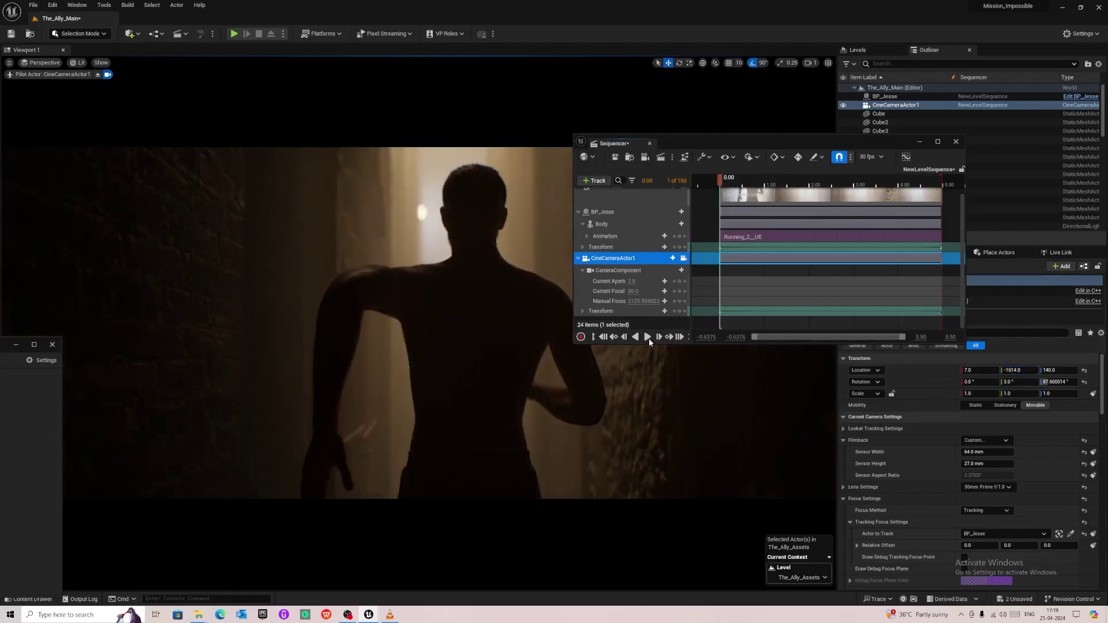
left_click(648, 337)
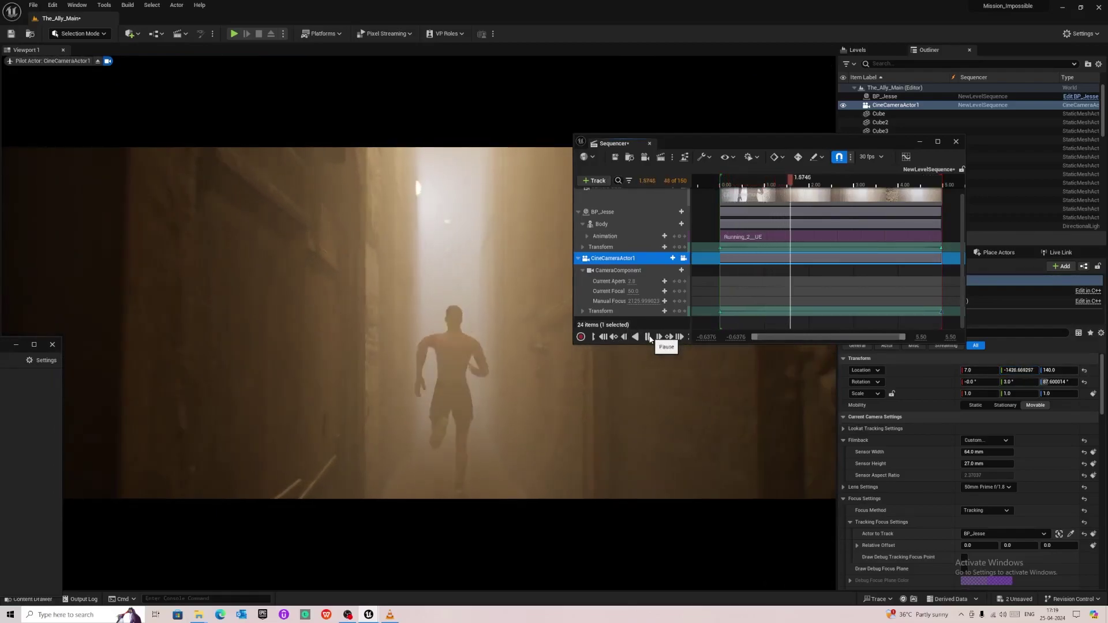
left_click(647, 337)
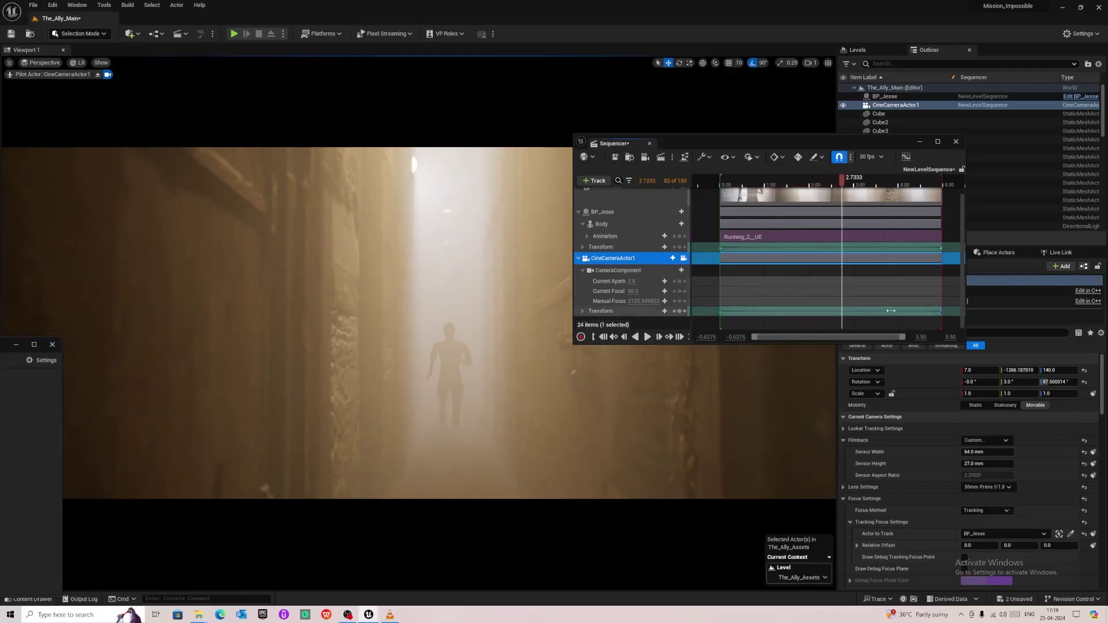
Step: Keyframe the camera's Transform at 4.9667 with a Y location of -212.0 and replay the run from the start
left_click(943, 313)
left_click_drag(1015, 370, 1062, 370)
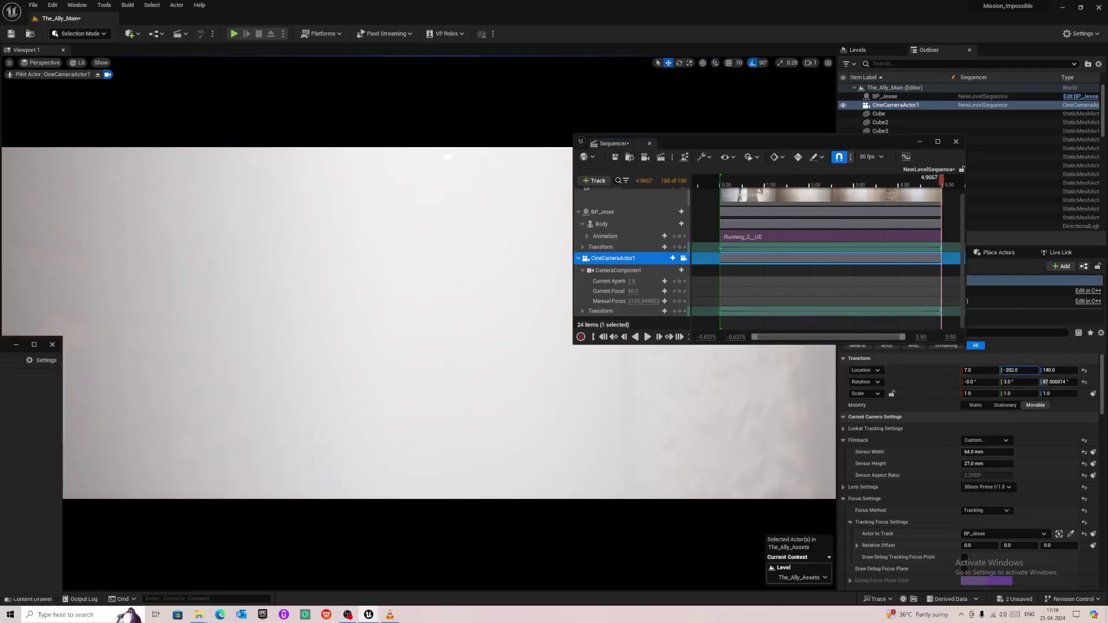
left_click(680, 312)
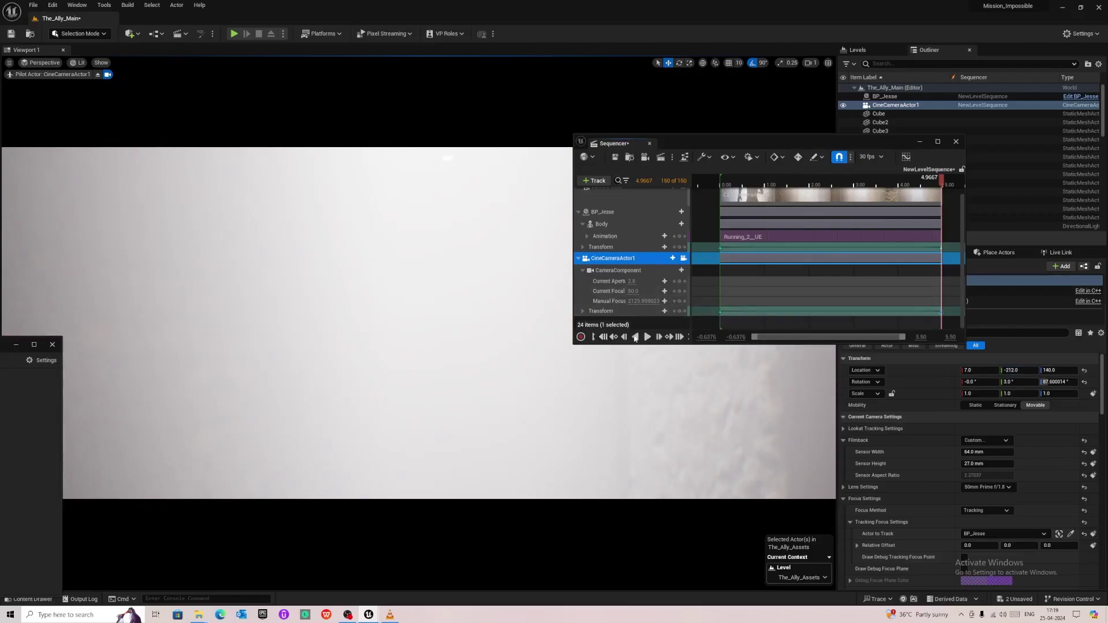
left_click(603, 338)
left_click(648, 337)
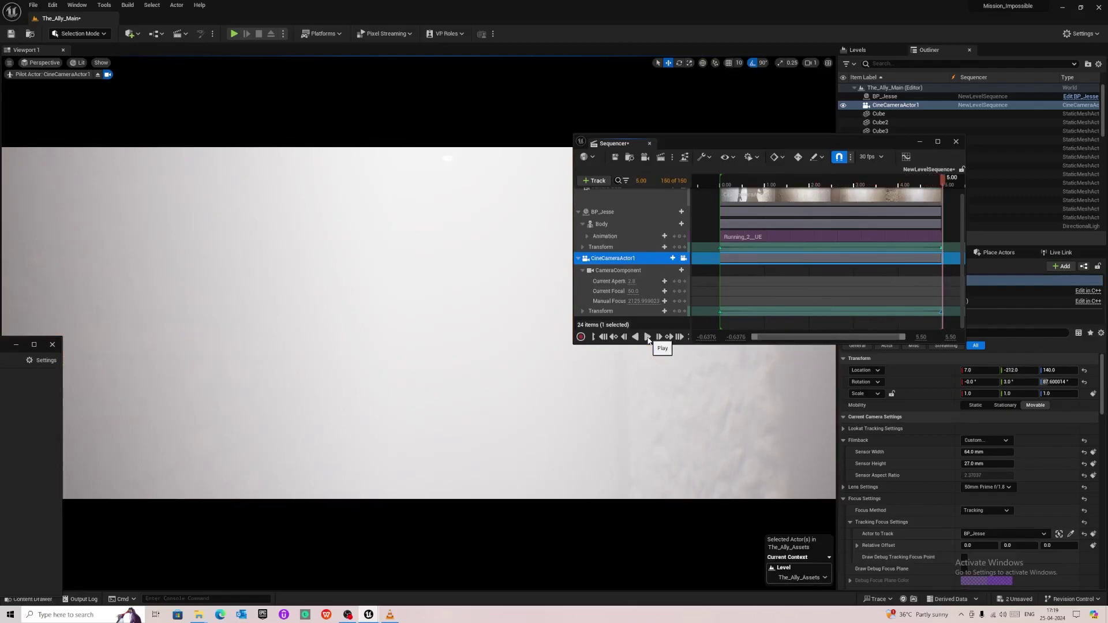
left_click(603, 337)
left_click(647, 337)
Step: Shorten the sequence's playback range to end just after 3.00 and preview the shortened run from the start
left_click(811, 194)
mouse_move(942, 183)
left_mouse_down()
mouse_move(859, 191)
mouse_move(853, 202)
left_mouse_up()
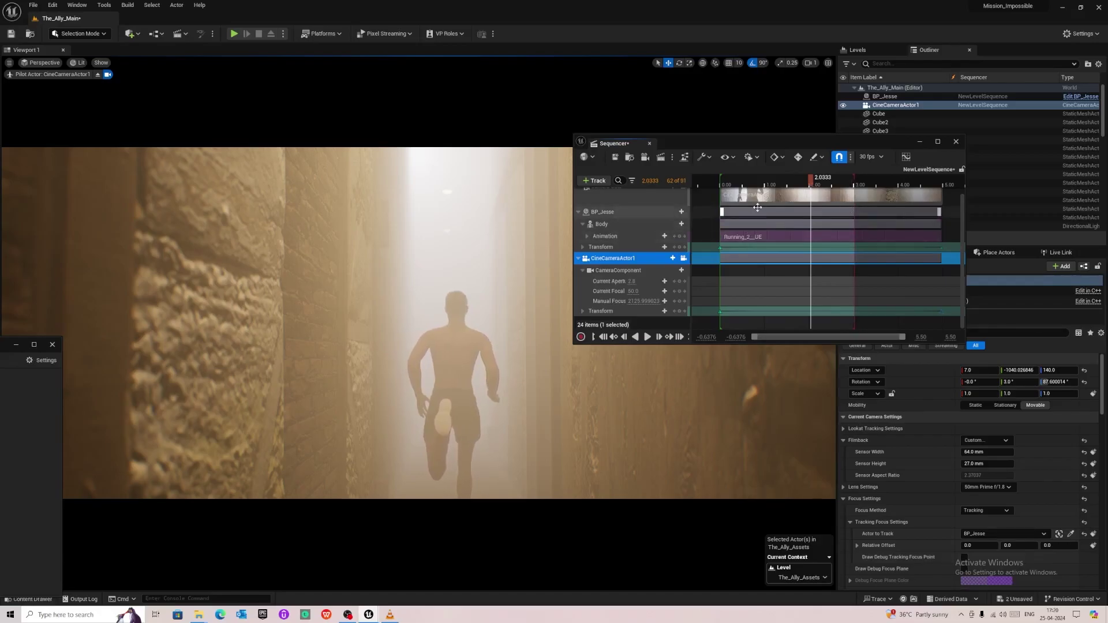
left_click(722, 182)
key("space")
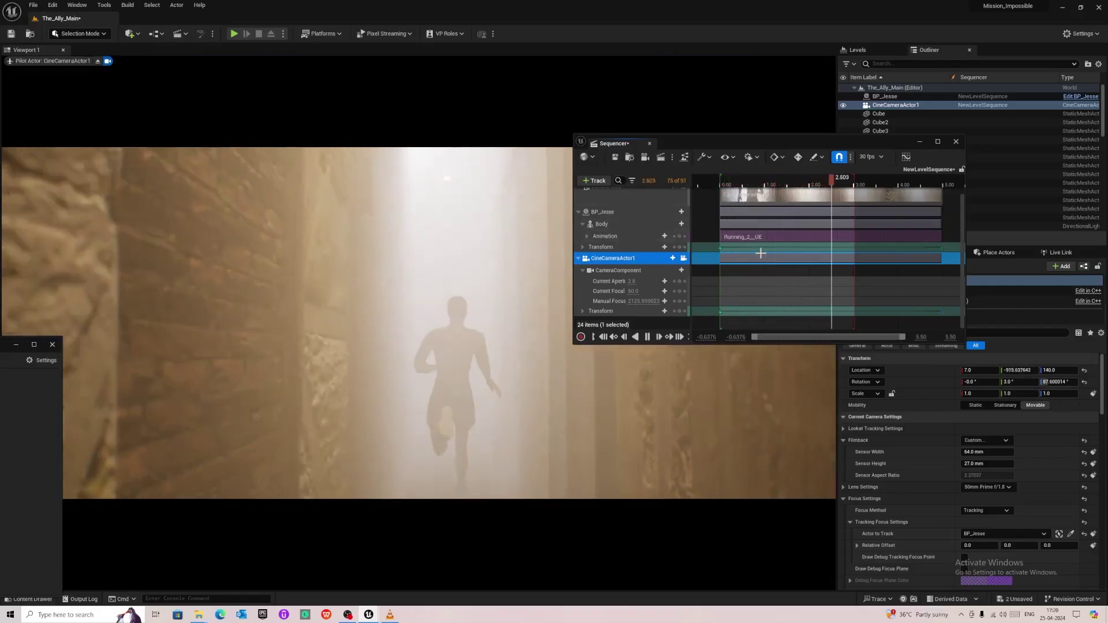
key("space")
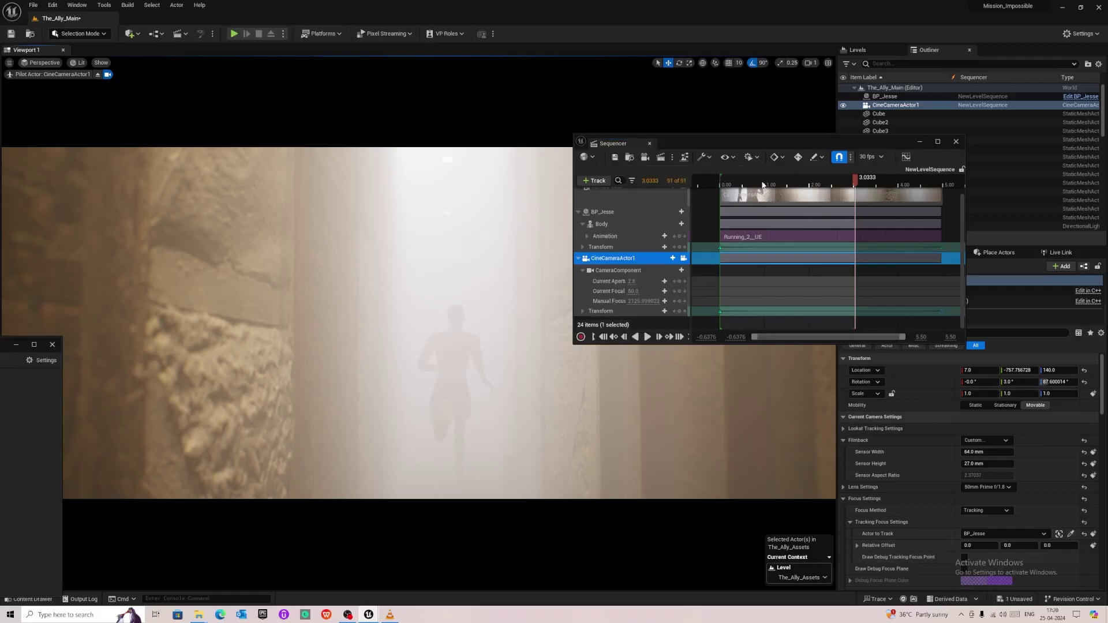
left_click(724, 181)
key("space")
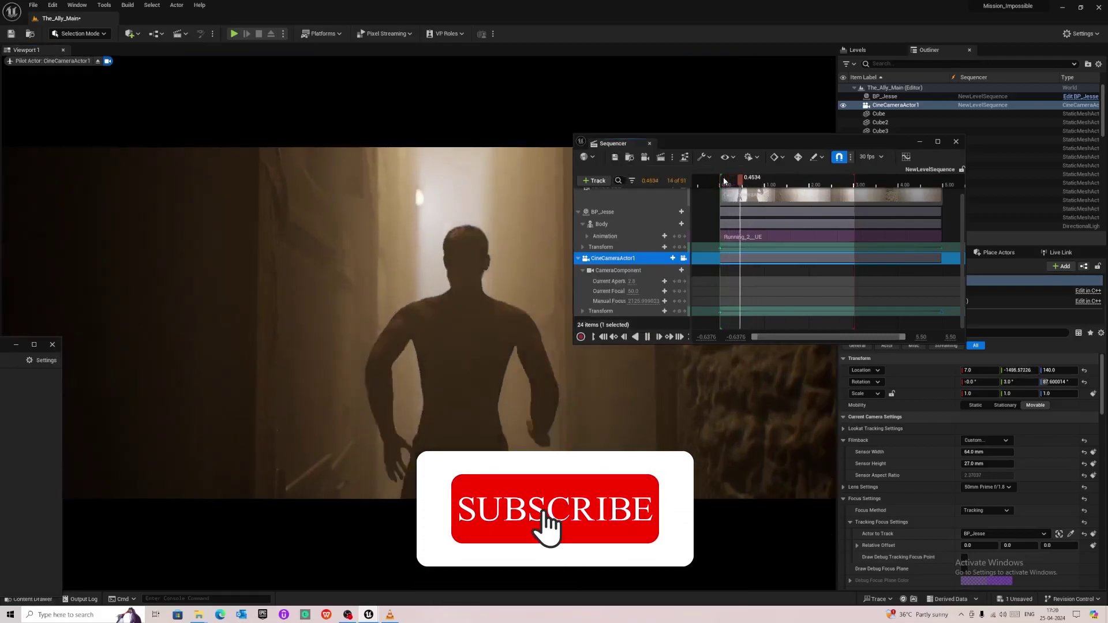
key("space")
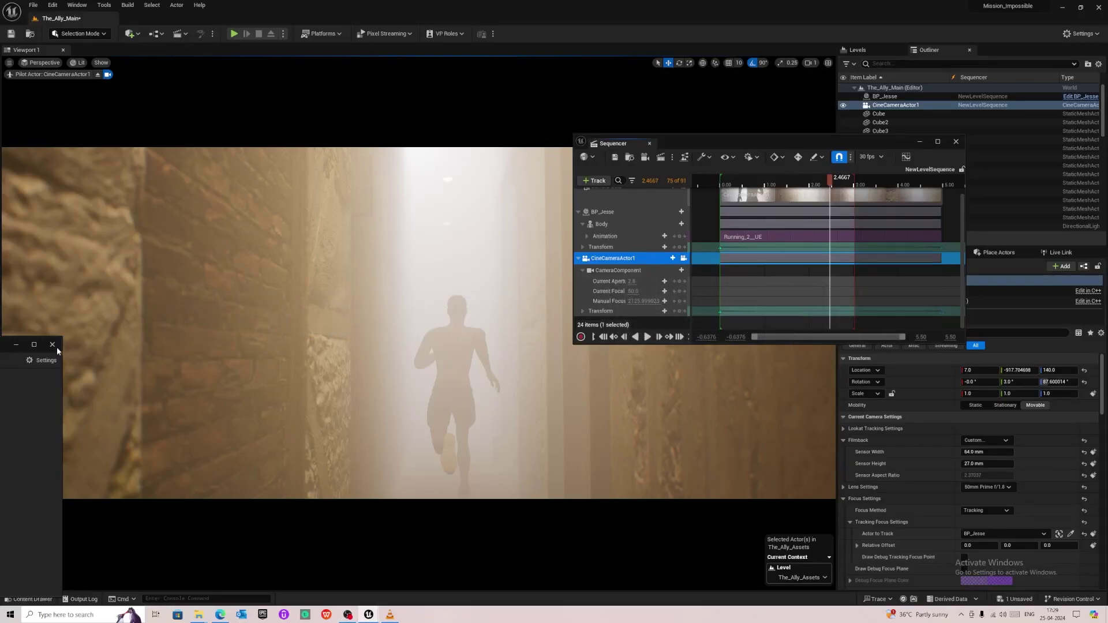
Step: Bring the Content Browser over the viewport and create a Blueprint Class in NewFolder with BP_Camera_Shake as its parent class
left_click(34, 345)
left_click_drag(522, 253, 454, 270)
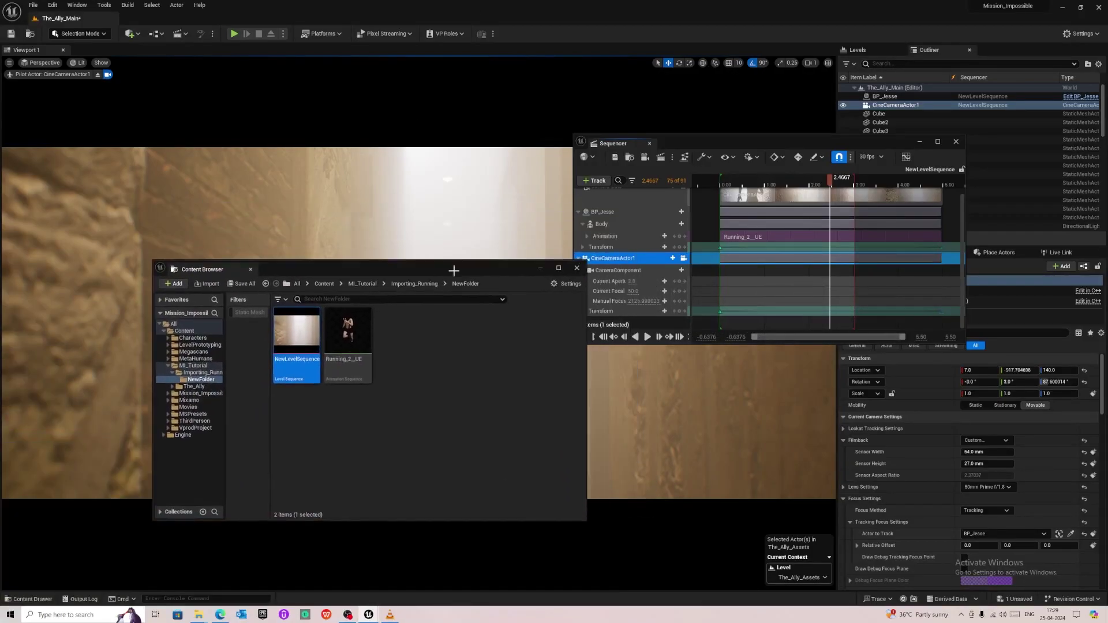
left_click(440, 374)
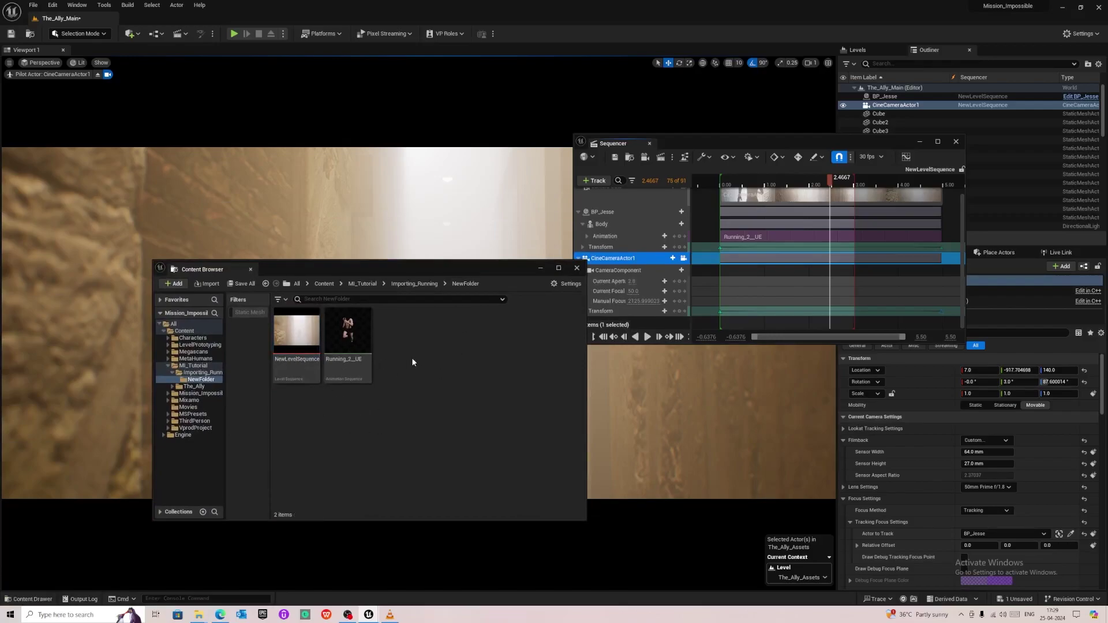
right_click(412, 362)
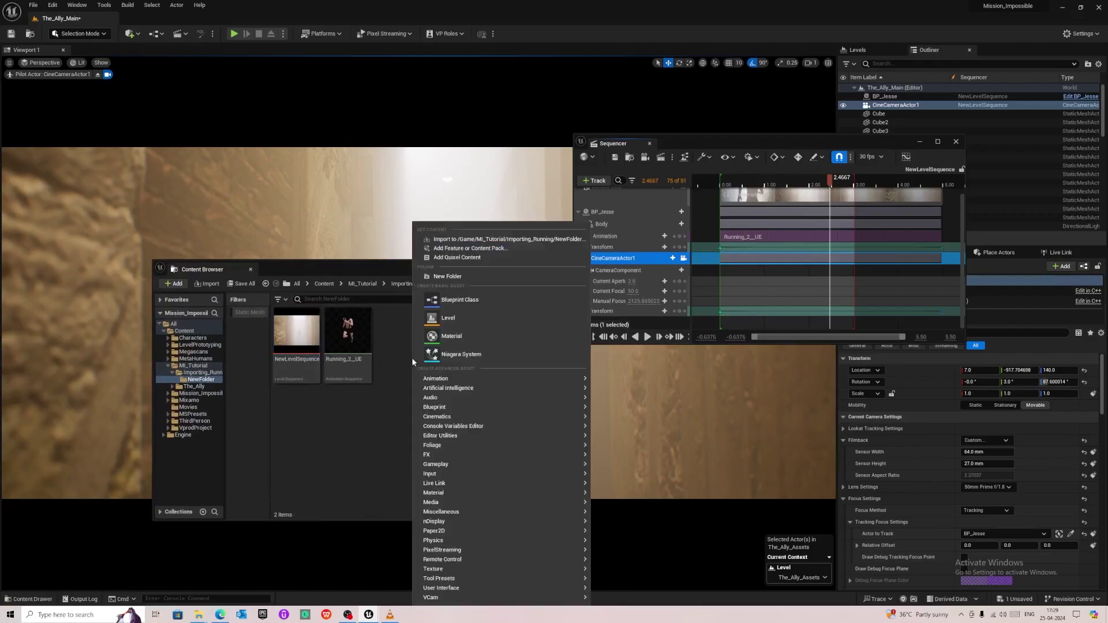
left_click(478, 302)
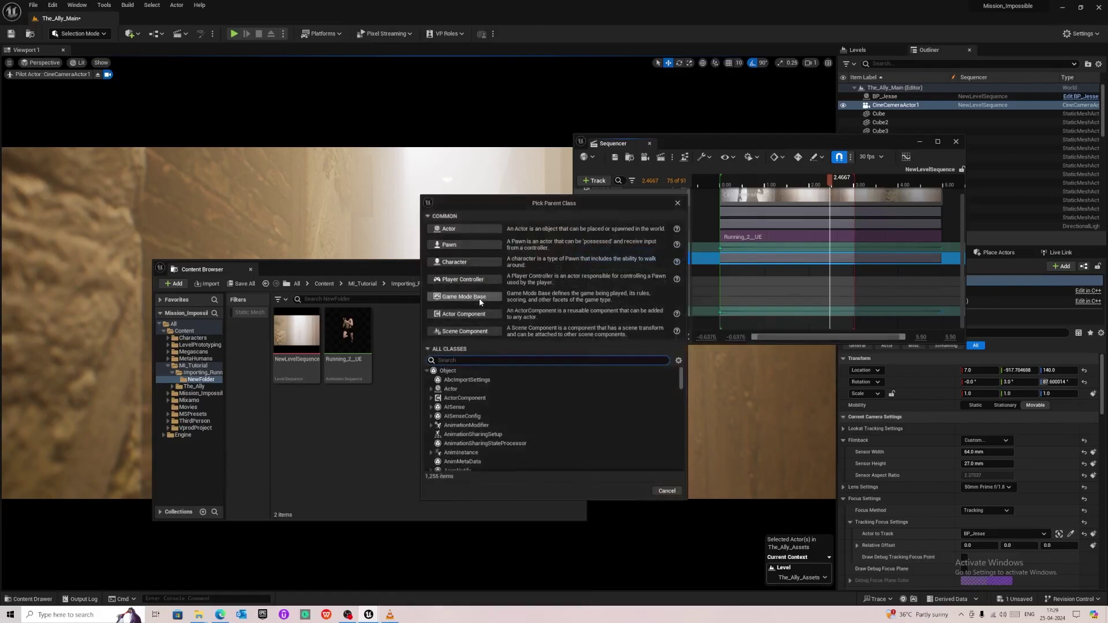
type("CAMERA")
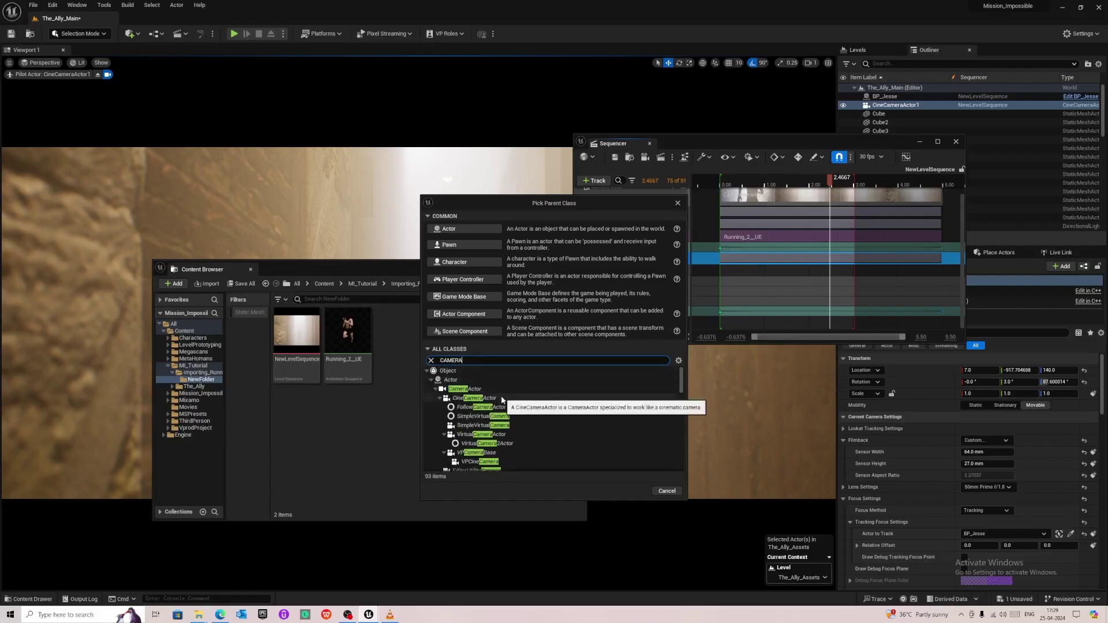
scroll(511, 412, "down", 5)
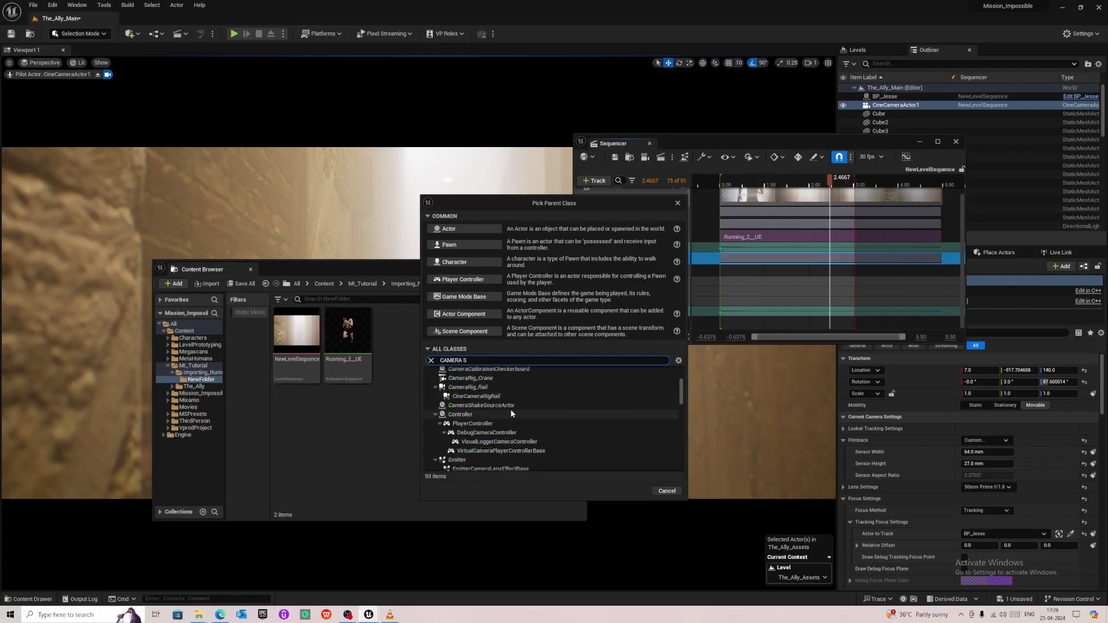
type("HAKE")
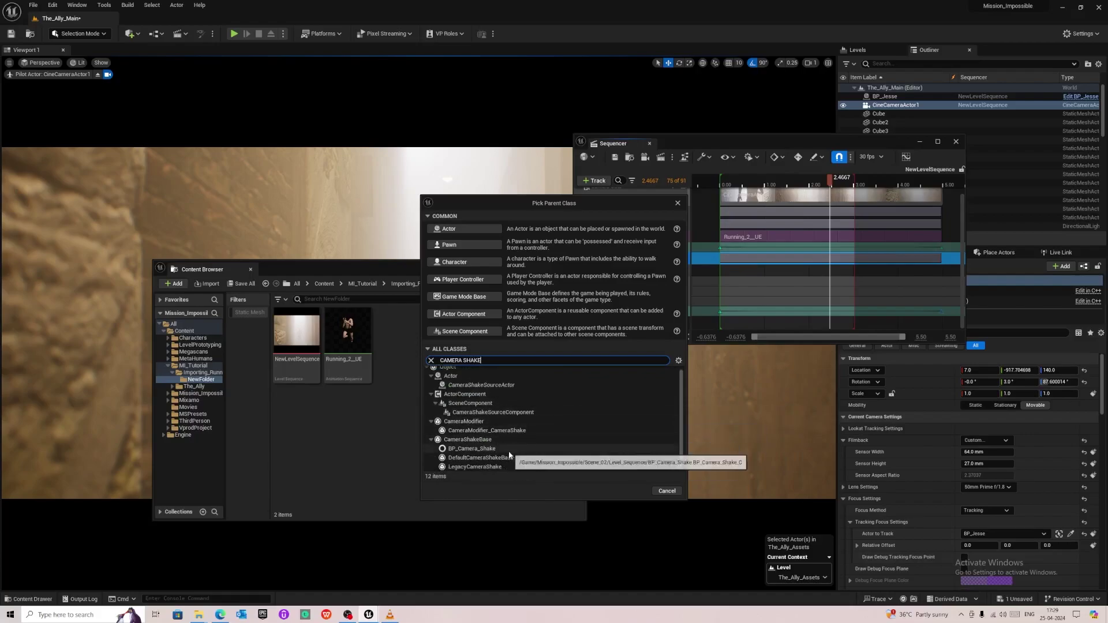
left_click(492, 450)
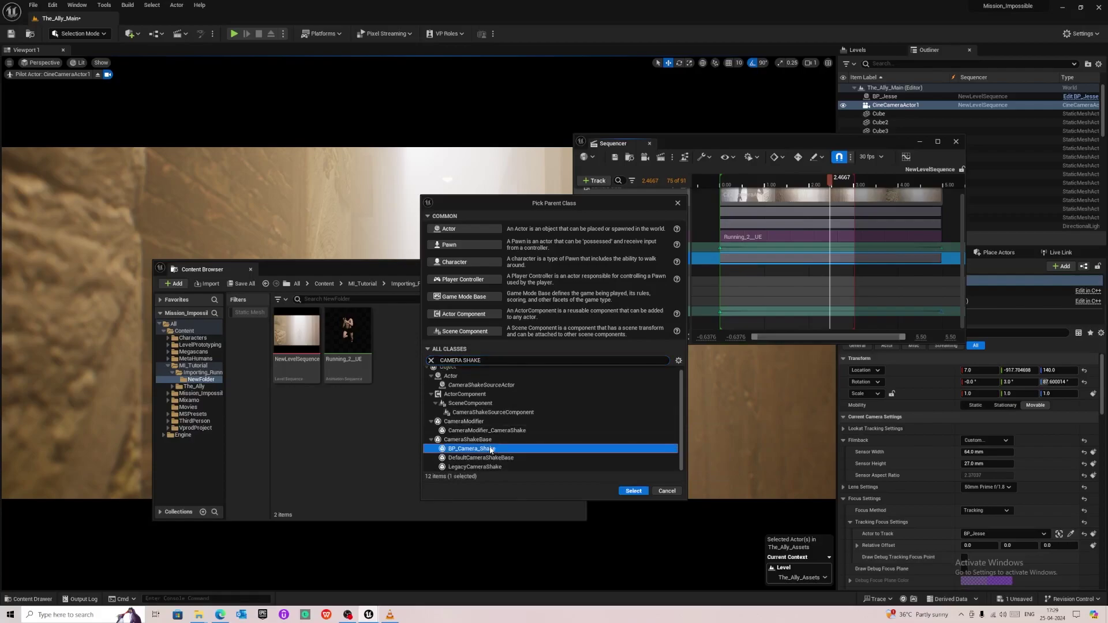
left_click(633, 491)
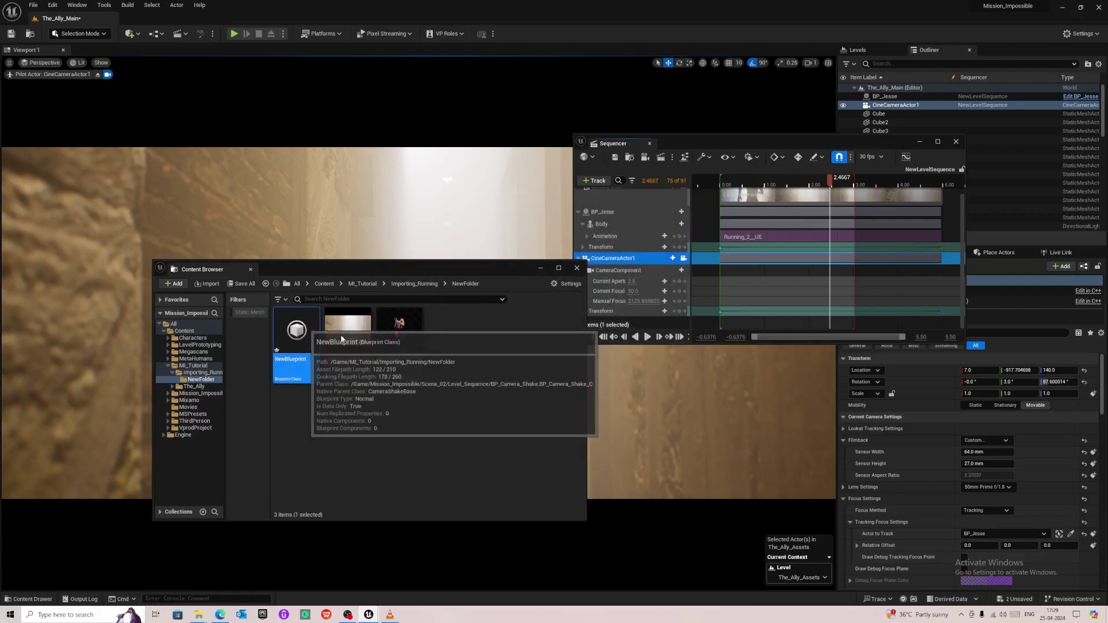
Step: Open the new camera shake blueprint, examine its shake pattern, rotation and timing defaults, and close it
key("Return")
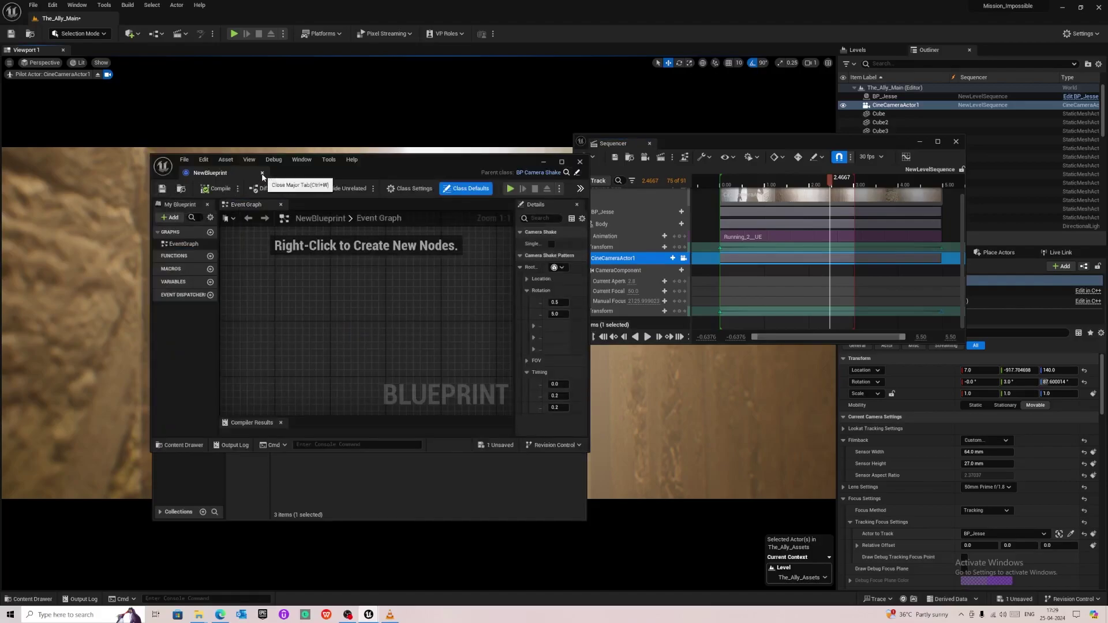
left_click(262, 173)
double_click(291, 352)
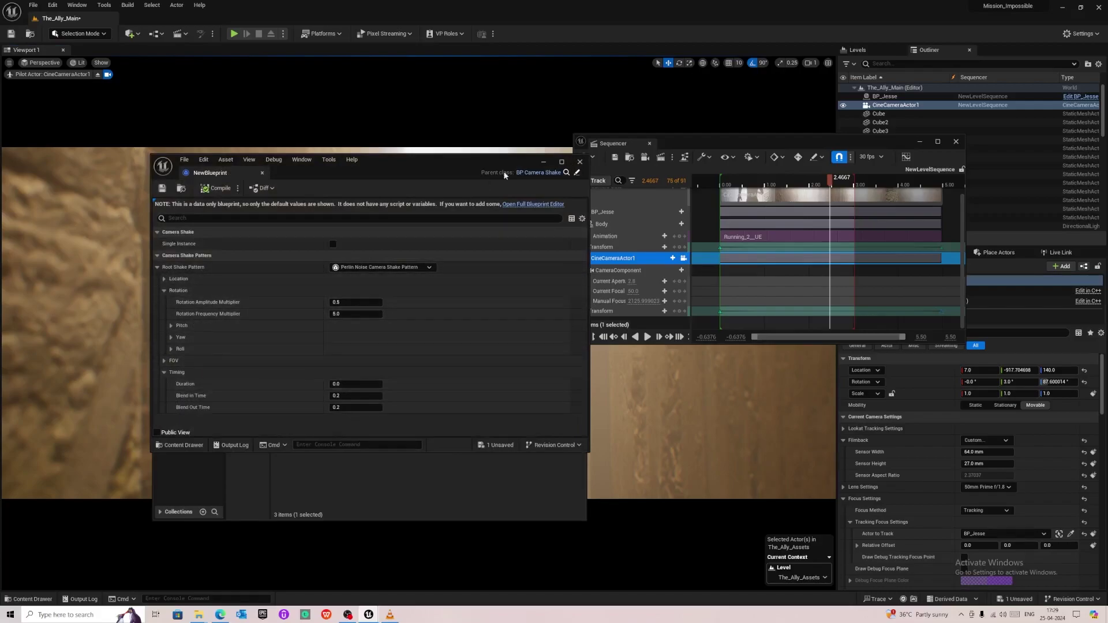
left_click(580, 162)
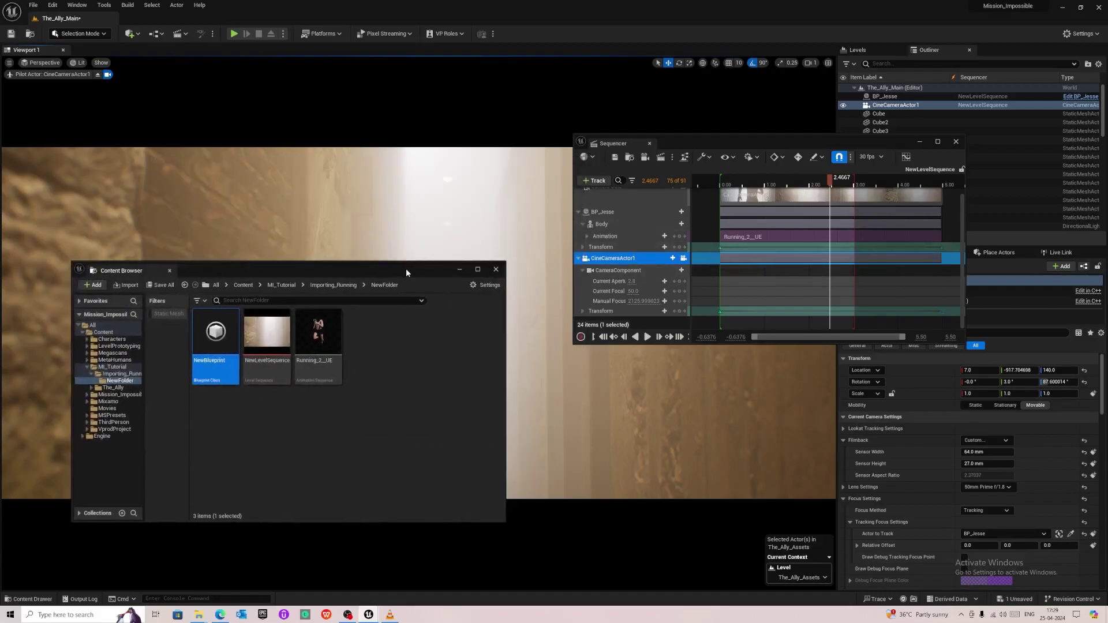
Step: Add a Camera Shake track using NewBlueprint to CineCameraActor1, shift its section to cover the run's start, and rewind to 0.00
left_click(672, 258)
mouse_move(722, 338)
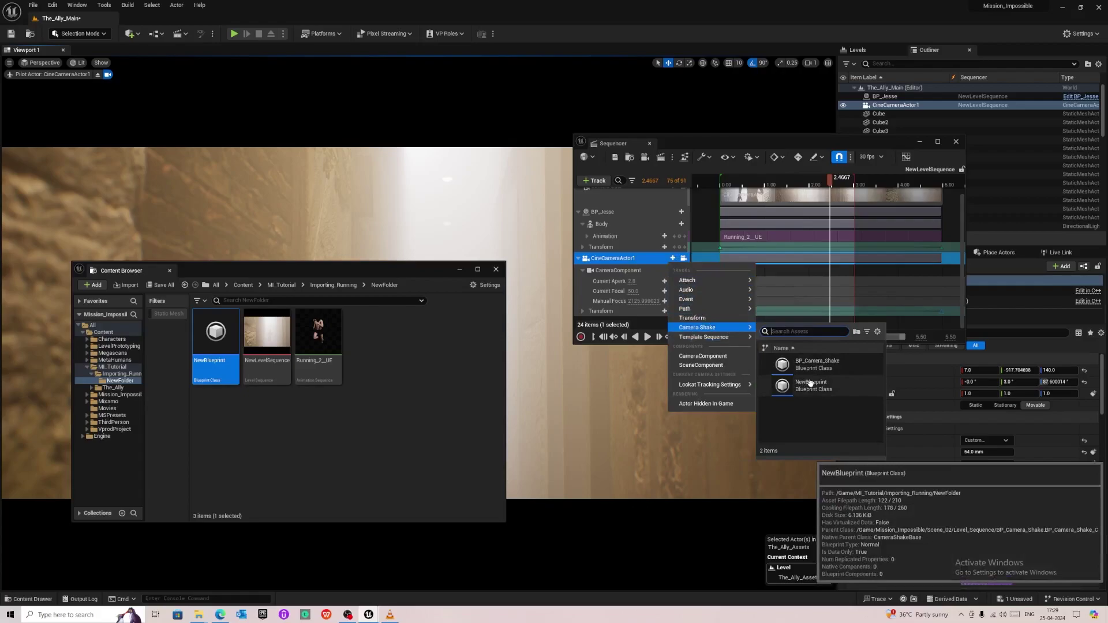
left_click(810, 383)
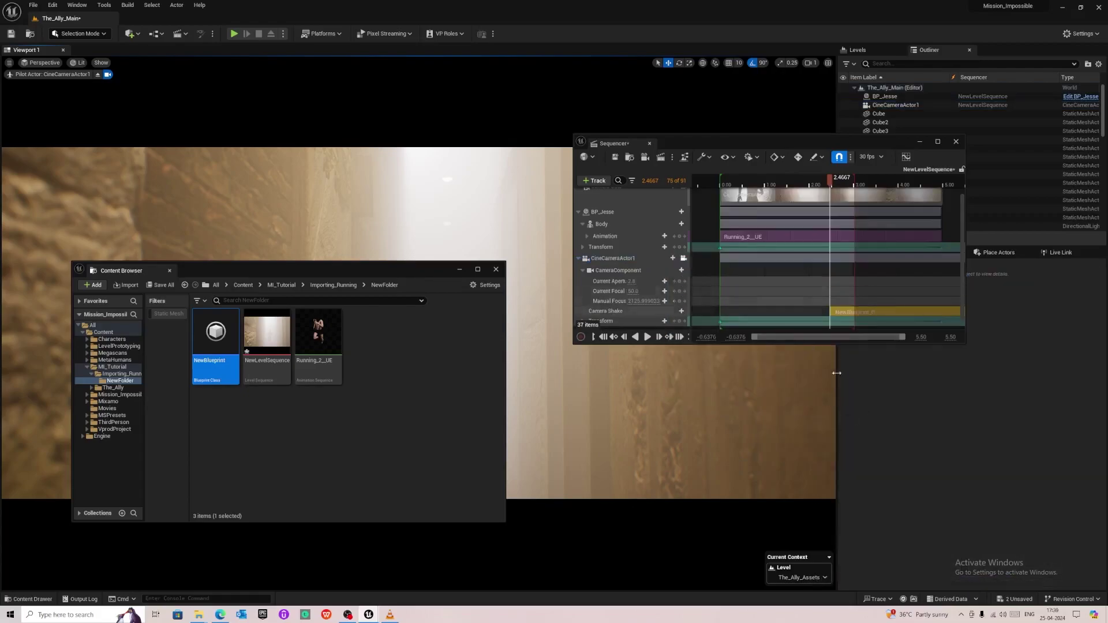
left_click_drag(875, 312, 753, 312)
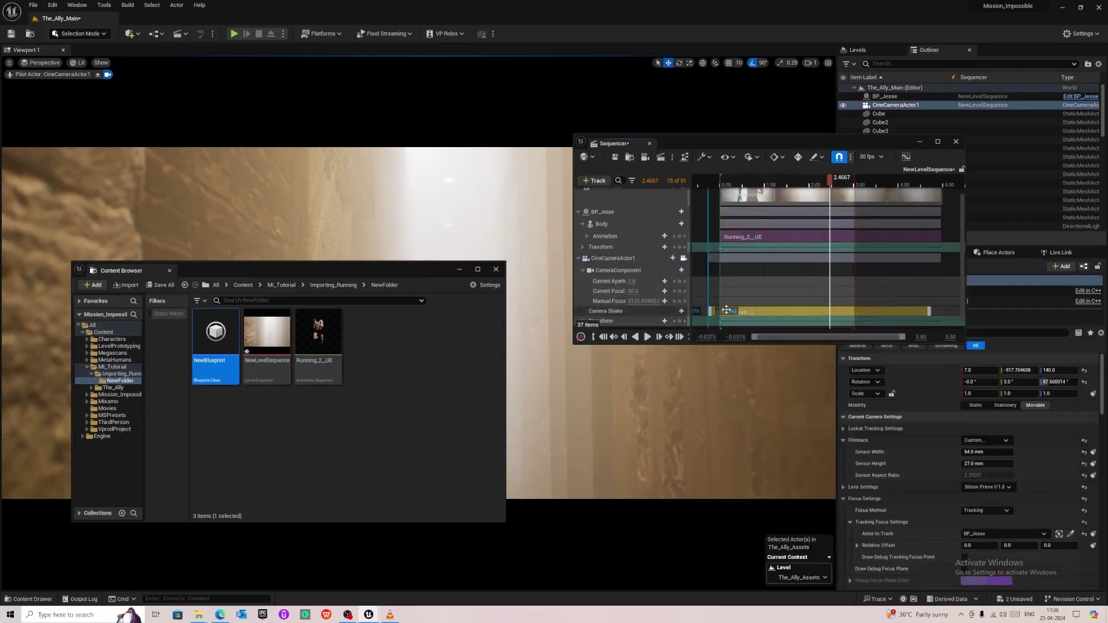
left_click(721, 189)
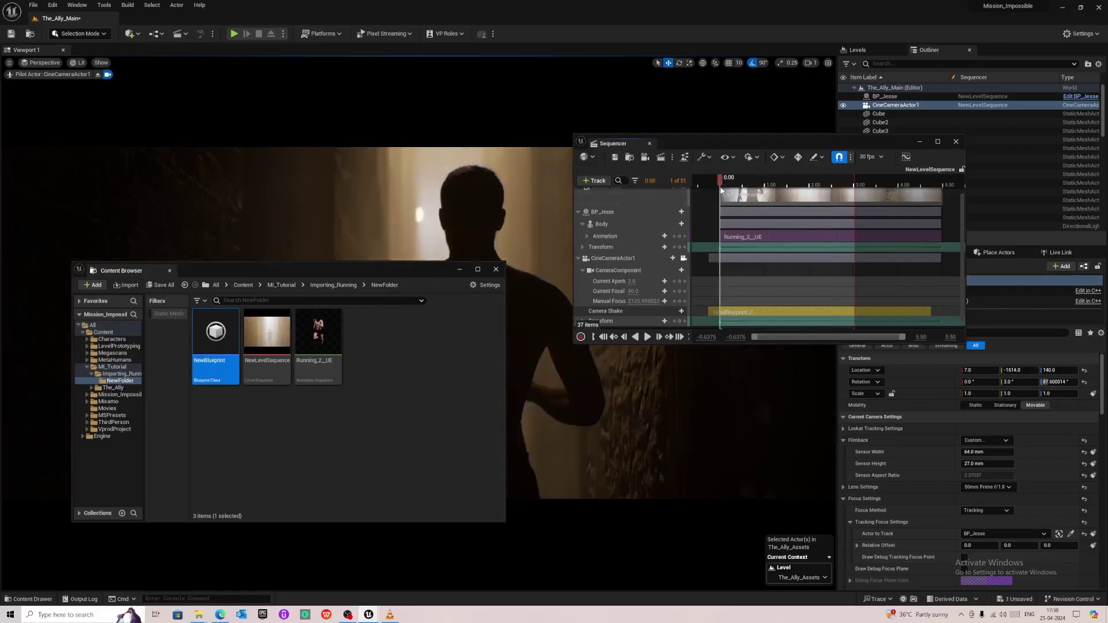
Step: Preview the run with the camera shake and fit the Camera Shake section to the full camera section, starting at 0.00
key("space")
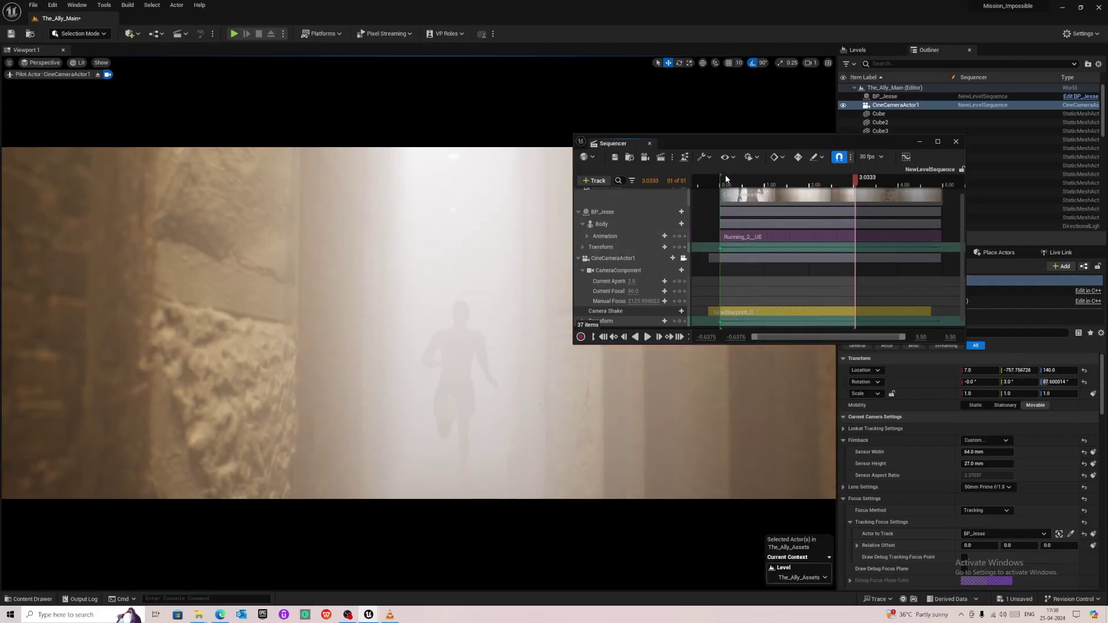
left_click_drag(725, 181, 748, 181)
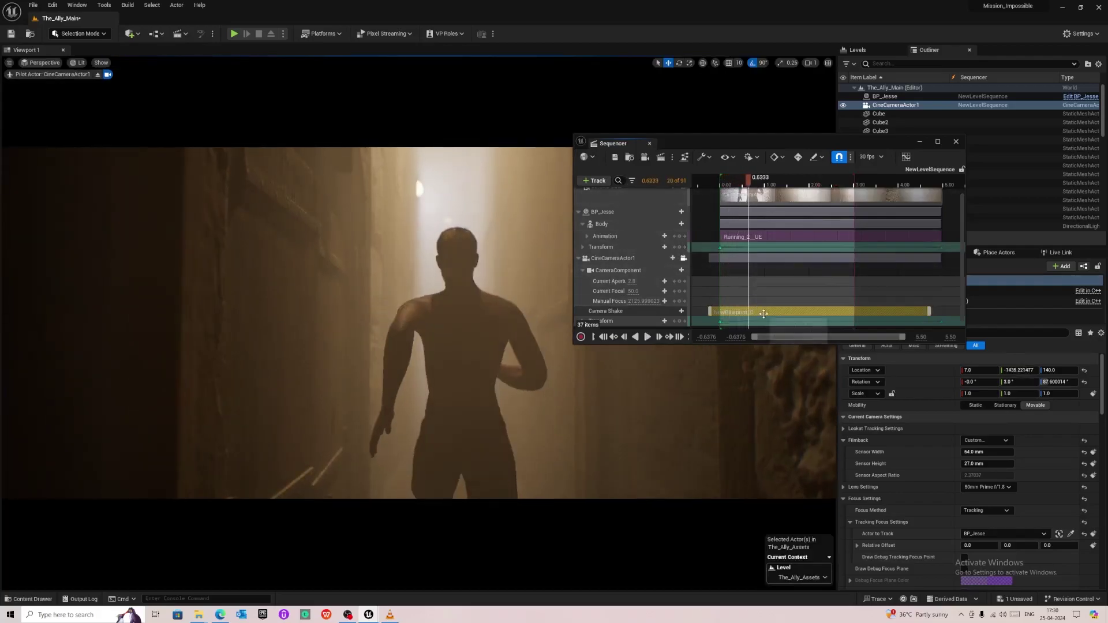
left_click_drag(761, 313, 765, 317)
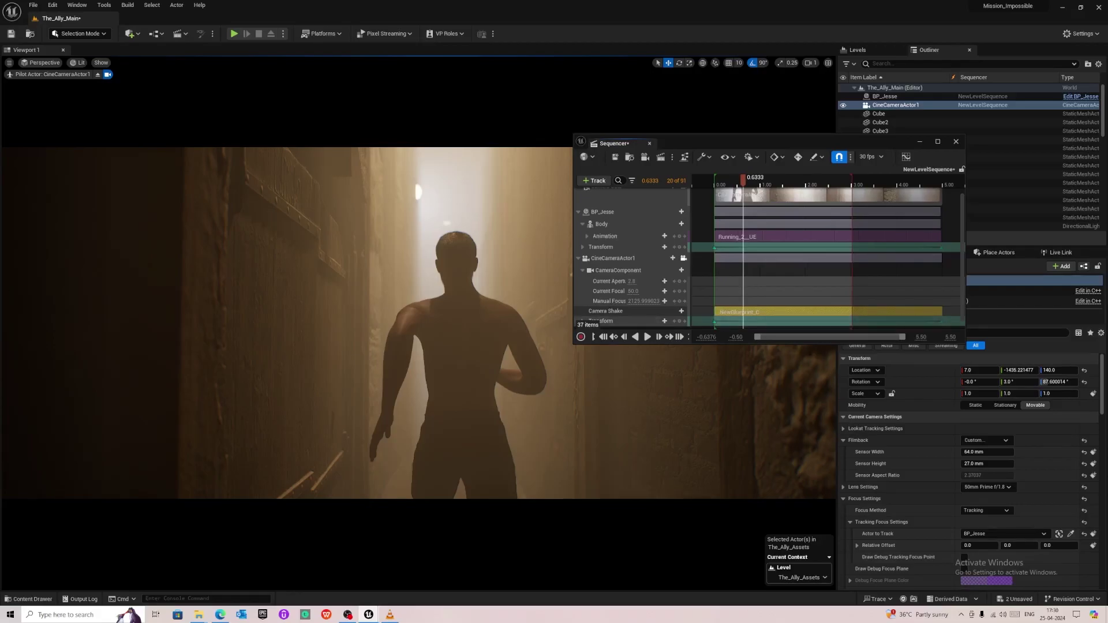
right_click(767, 311)
key("Escape")
key("Escape")
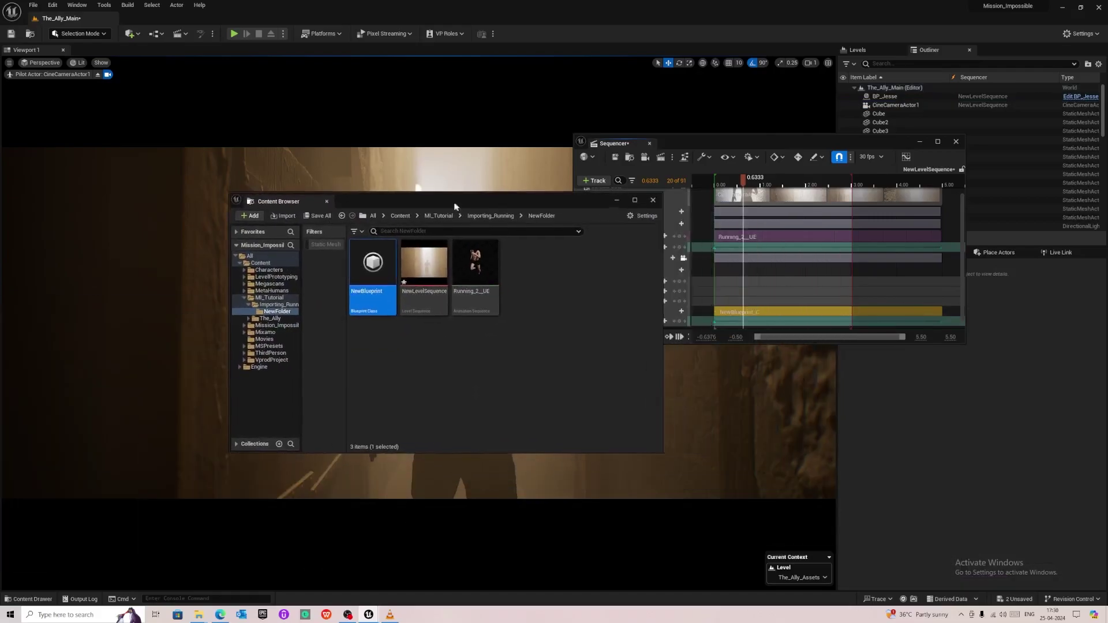
Step: Reopen the NewBlueprint camera shake and examine its root shake pattern choices and its location, FOV and timing settings
double_click(369, 268)
left_click(164, 290)
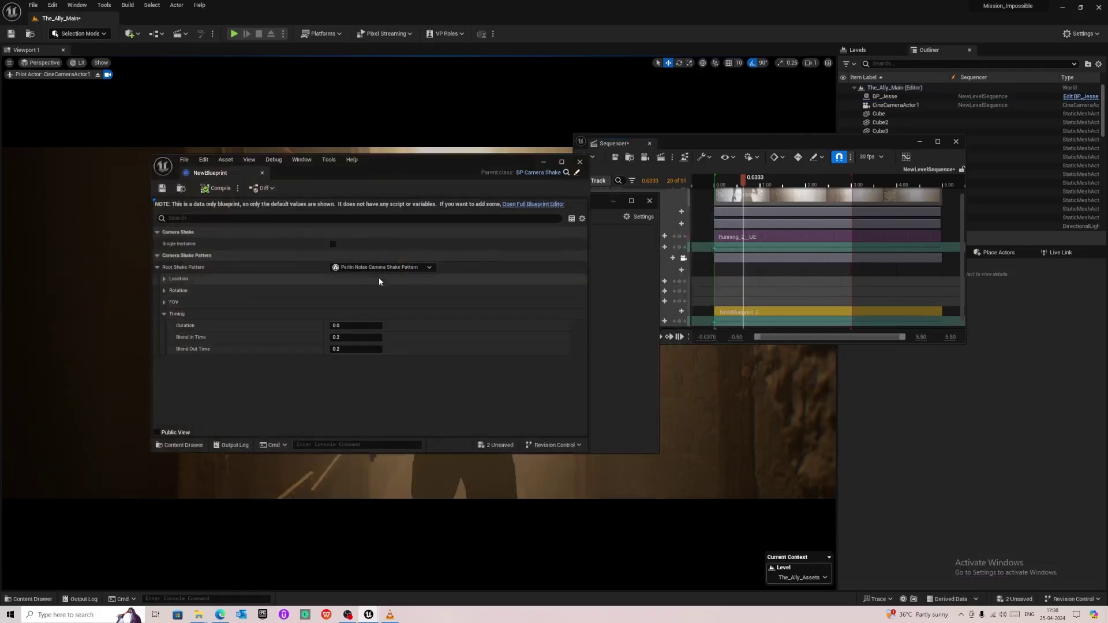
left_click(429, 267)
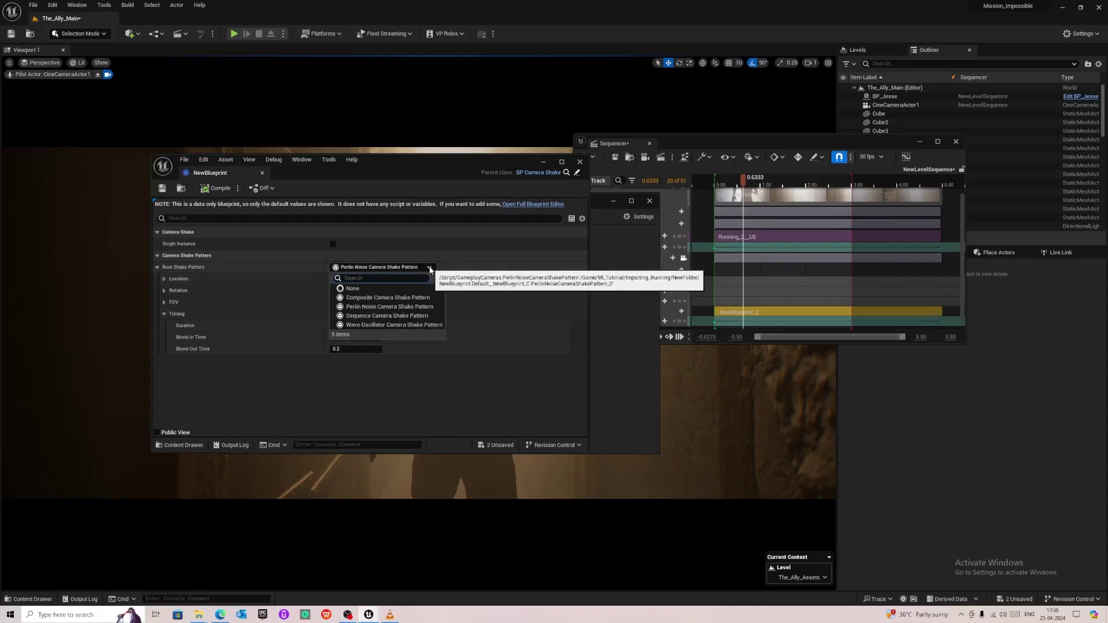
left_click(431, 268)
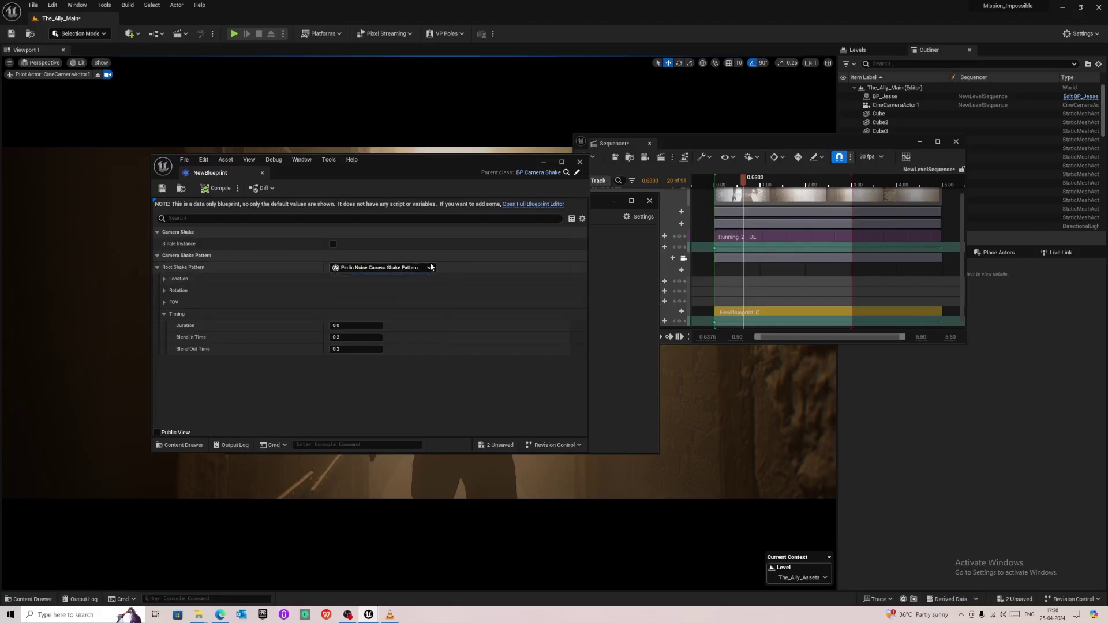
left_click(165, 314)
left_click(165, 290)
left_click(165, 279)
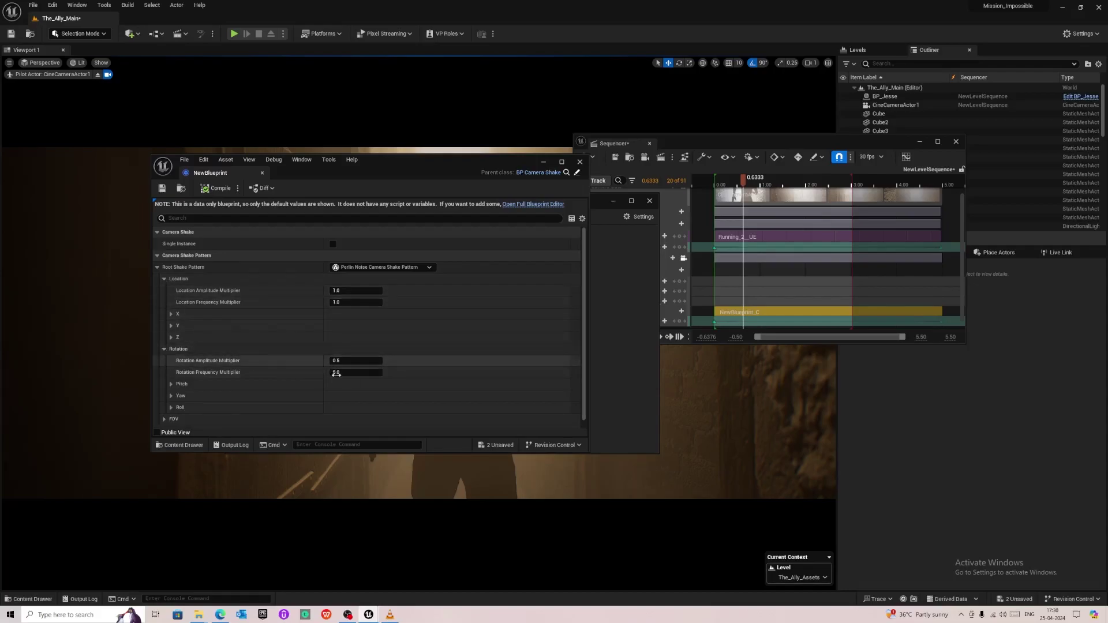
left_click(165, 361)
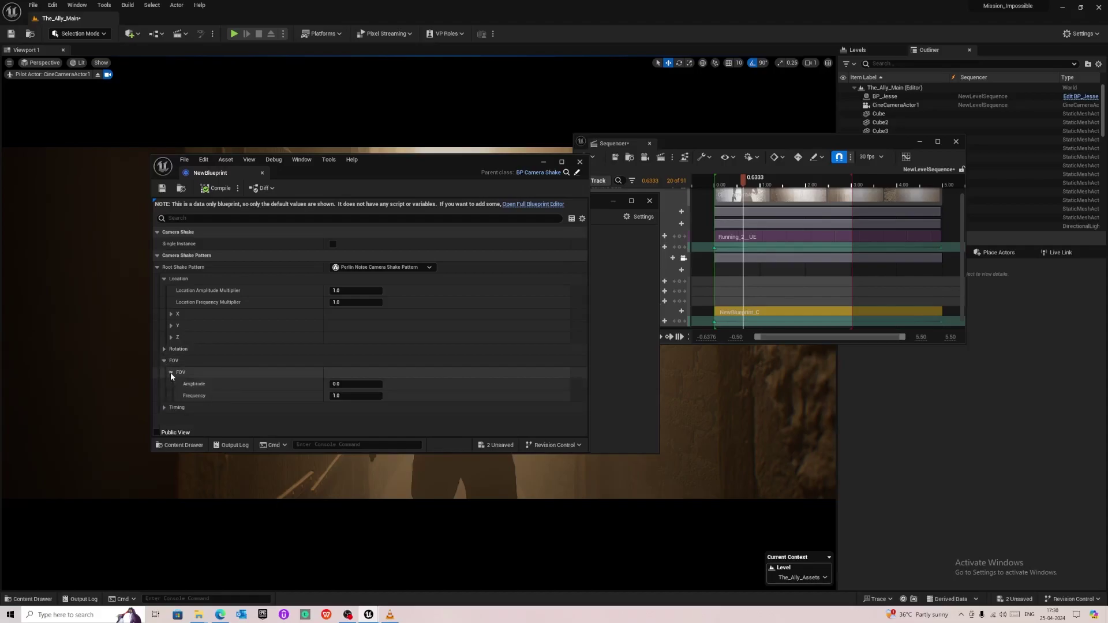
left_click(164, 384)
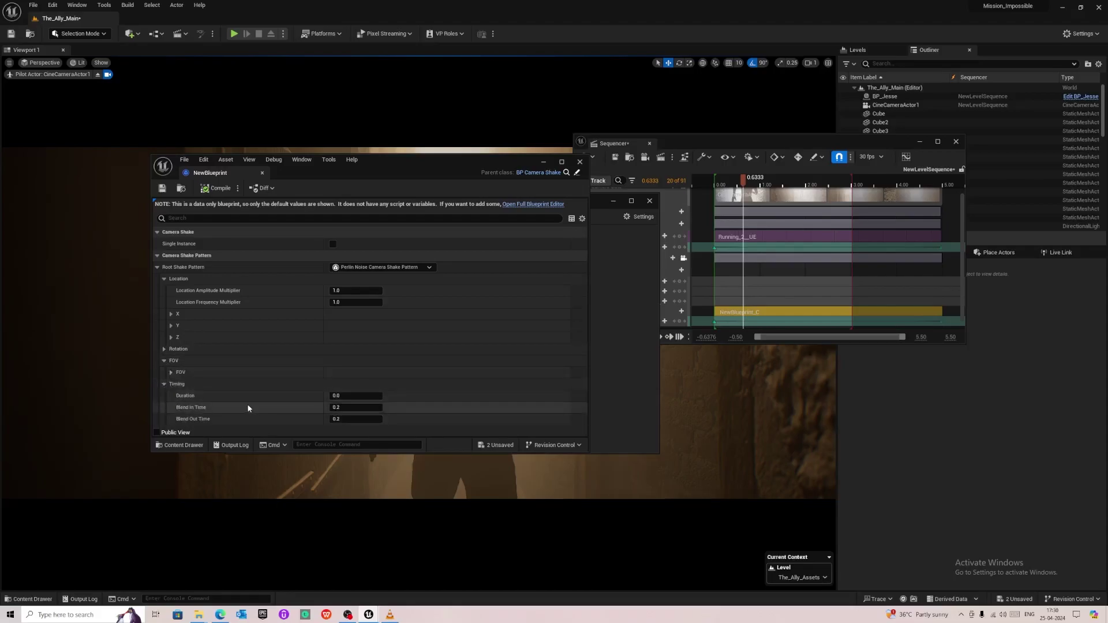
Step: Examine the shake's rotation multipliers and the pitch, yaw and roll amplitude and frequency values, and close the blueprint
left_click(164, 350)
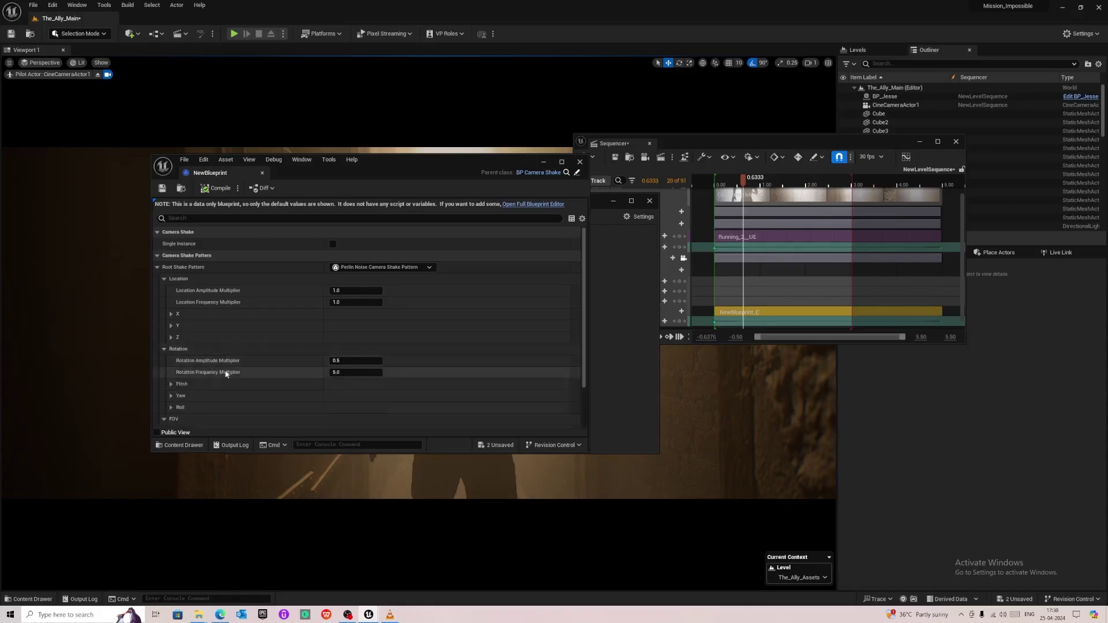
scroll(225, 369, "down", 2)
left_click(170, 356)
scroll(172, 362, "down", 3)
left_click(172, 359)
scroll(176, 362, "down", 1)
left_click(171, 358)
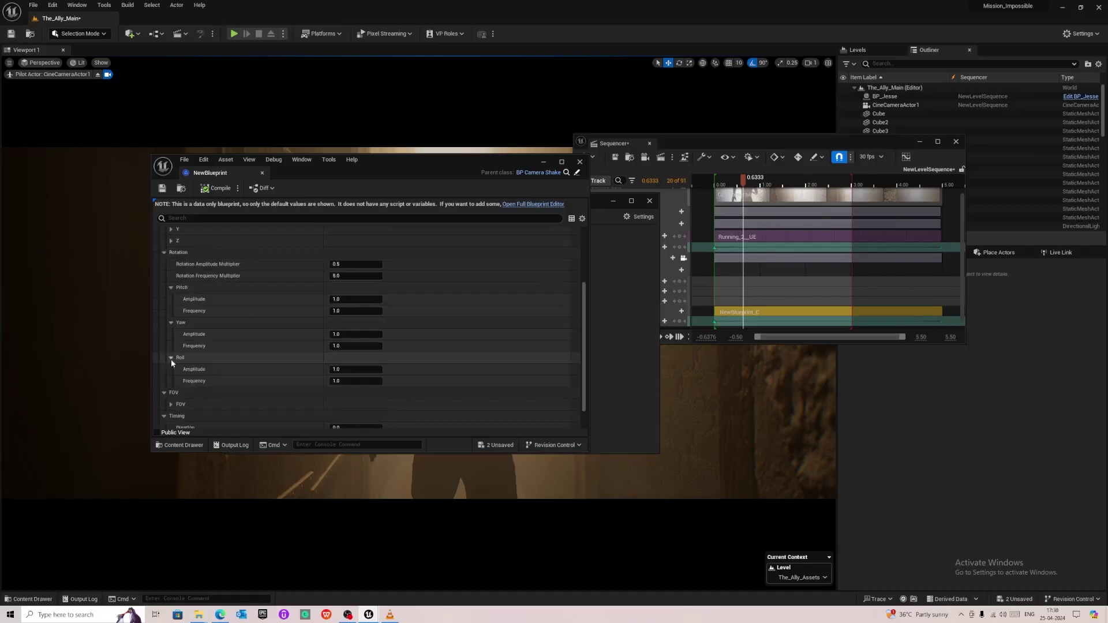
scroll(275, 367, "up", 6)
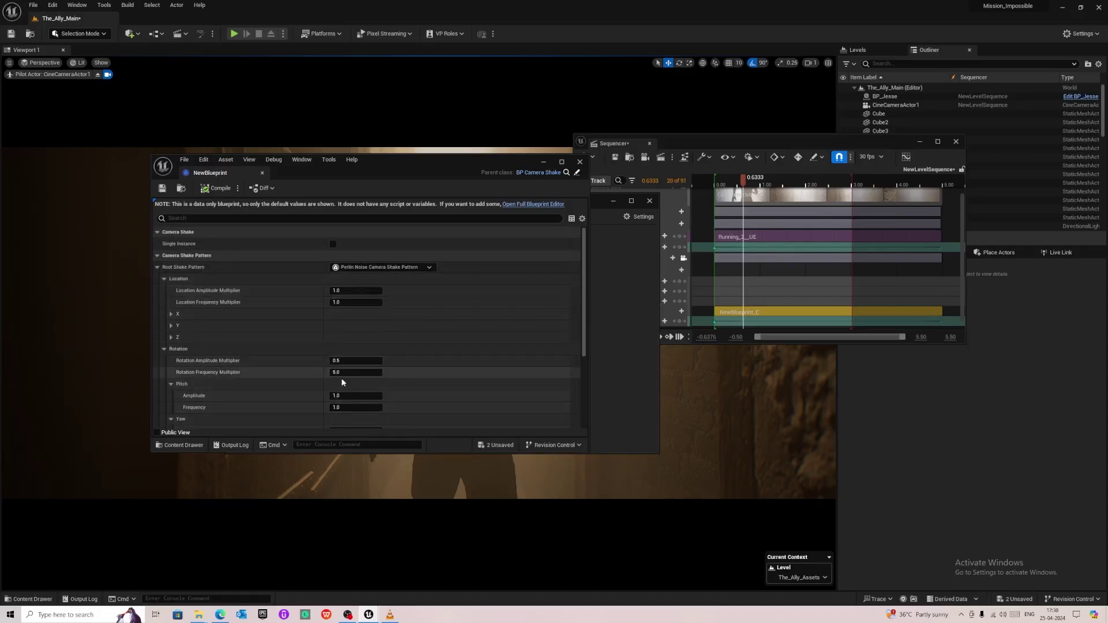
left_click(262, 172)
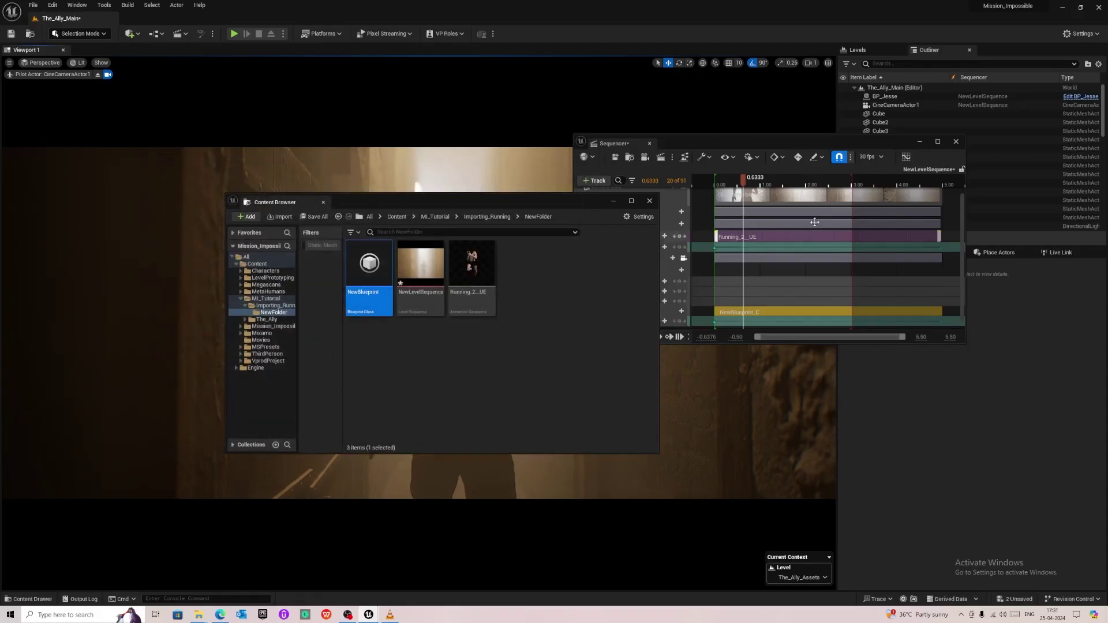
Step: Put the Content Browser away and preview the run with the camera shake in Sequencer
left_click(614, 202)
key("space")
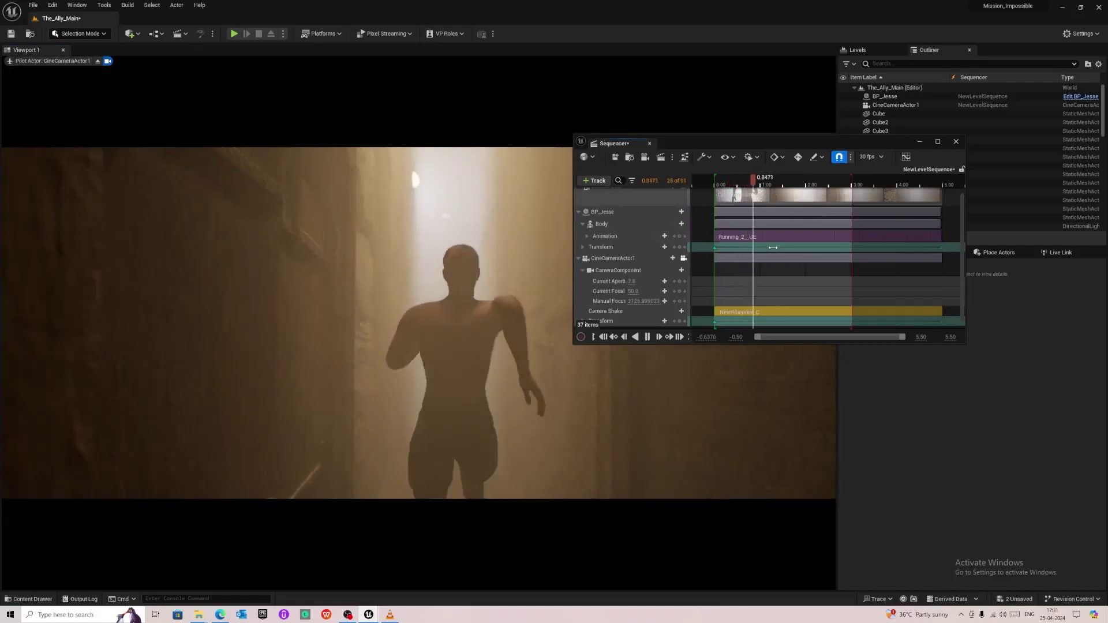
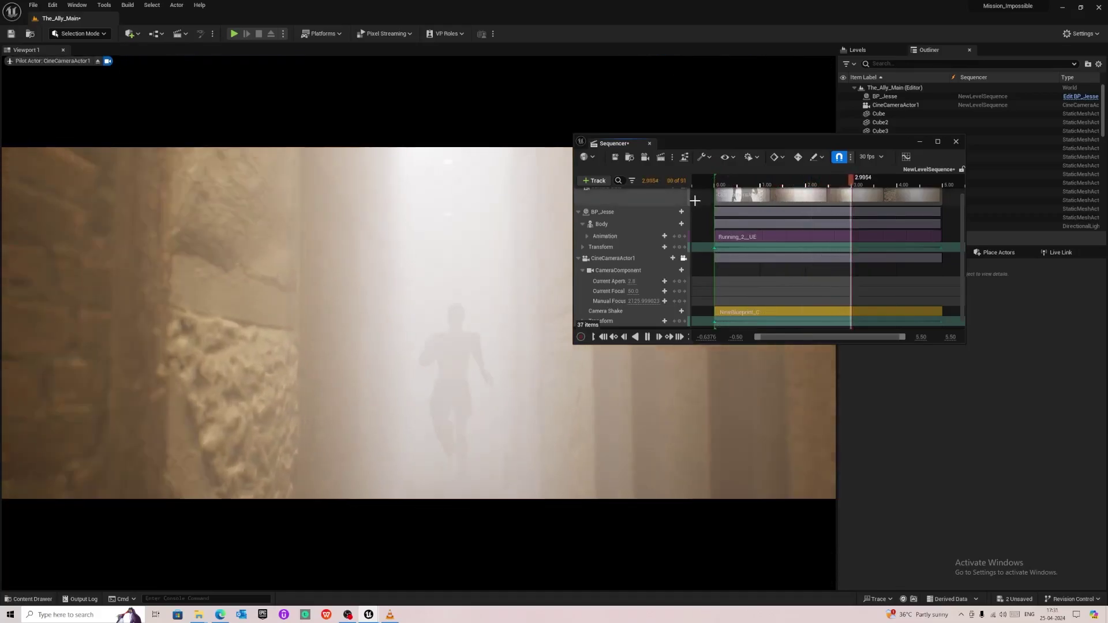
key("space")
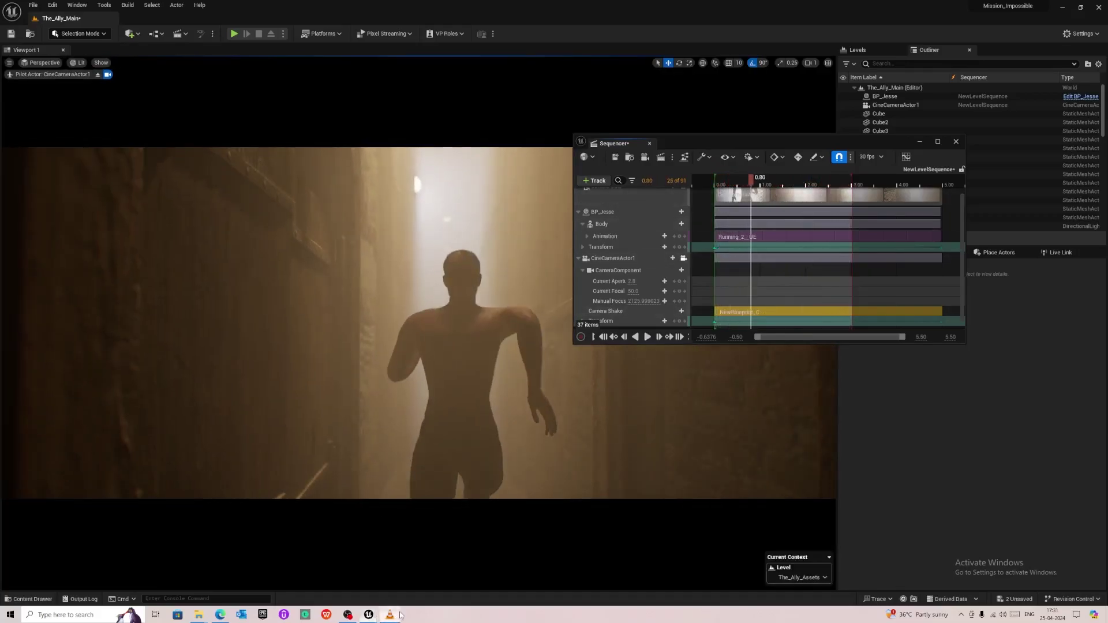
Step: Switch to VLC media player, play the reference trailer's alley run for comparison, and minimise the player
left_click(390, 615)
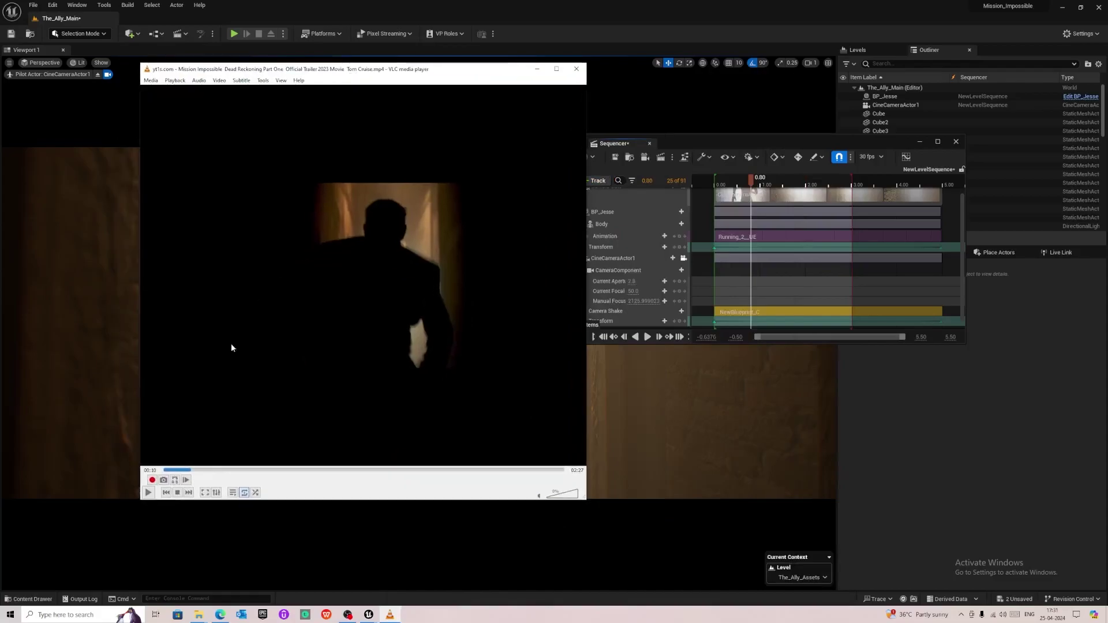
left_click(149, 492)
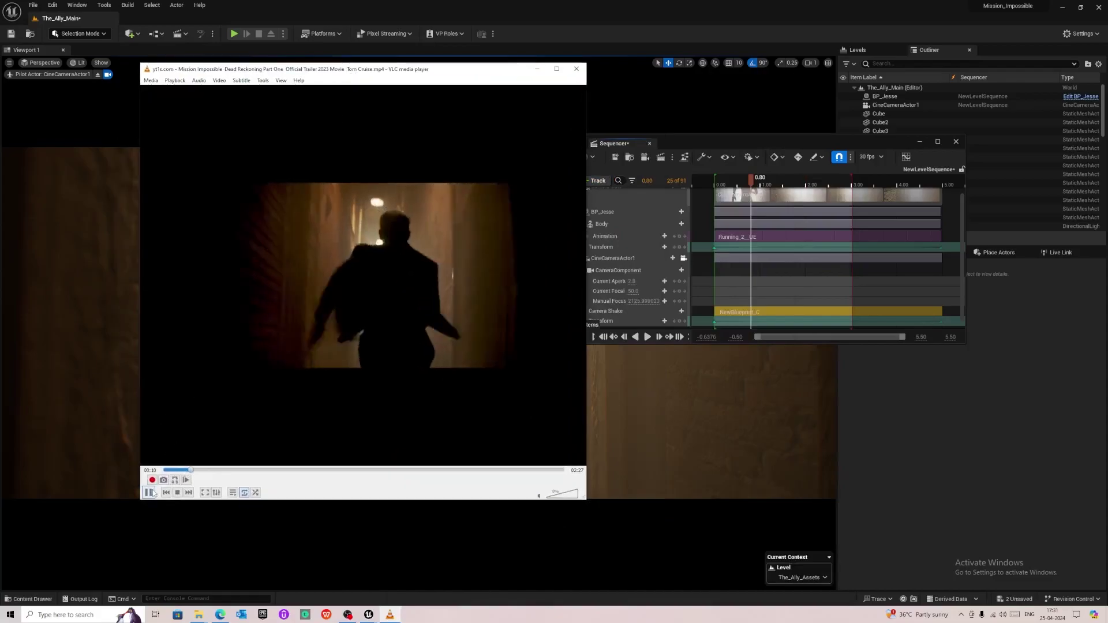
left_click(537, 69)
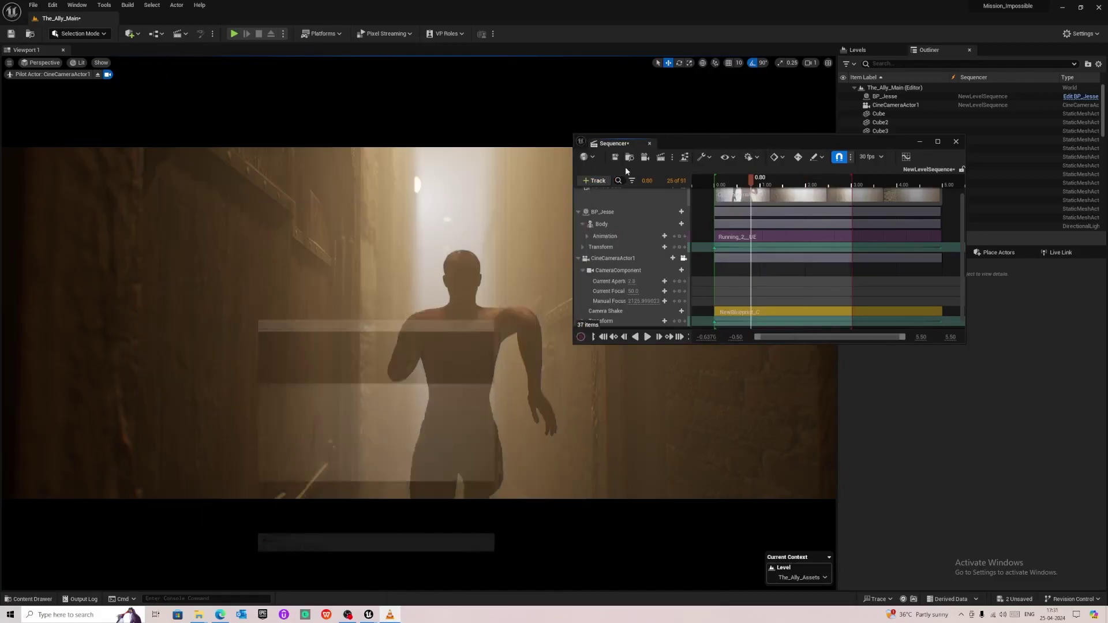
Step: Try play rates of 1.4 and 1.5 on BP_Jesse's Running_2_UE animation section and preview the faster run
left_click(431, 367)
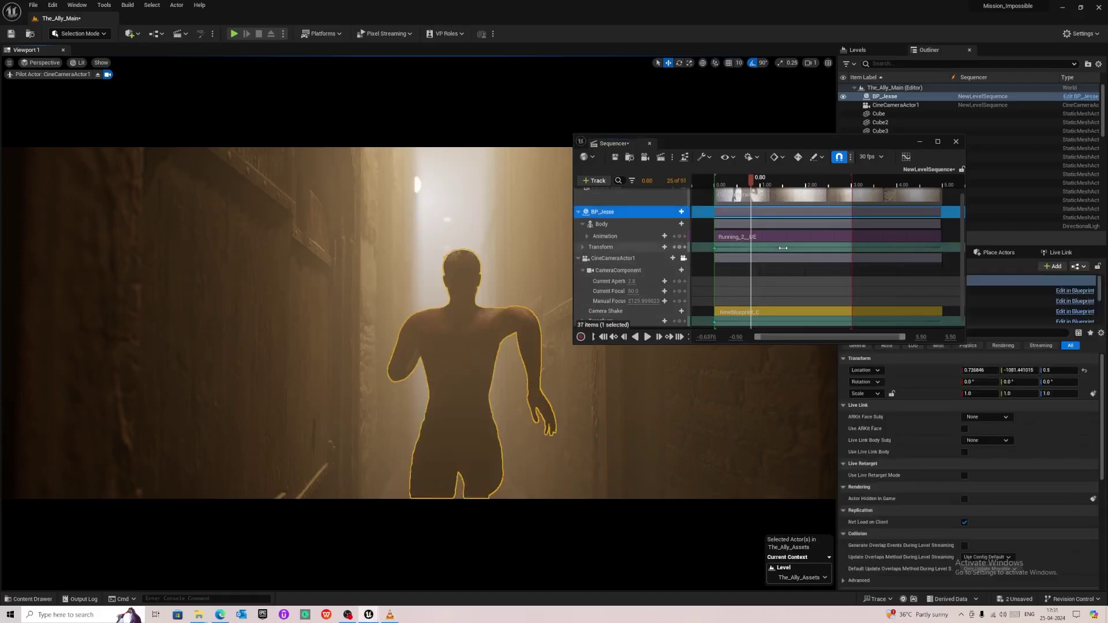
right_click(785, 236)
mouse_move(848, 244)
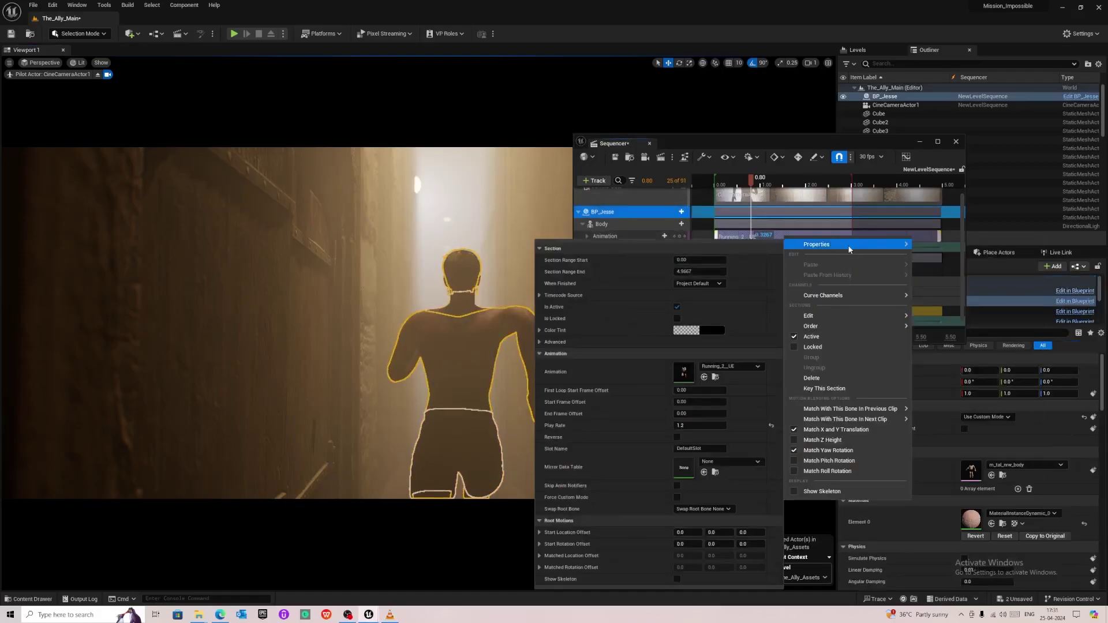
left_click(690, 426)
type("1.4")
key("Return")
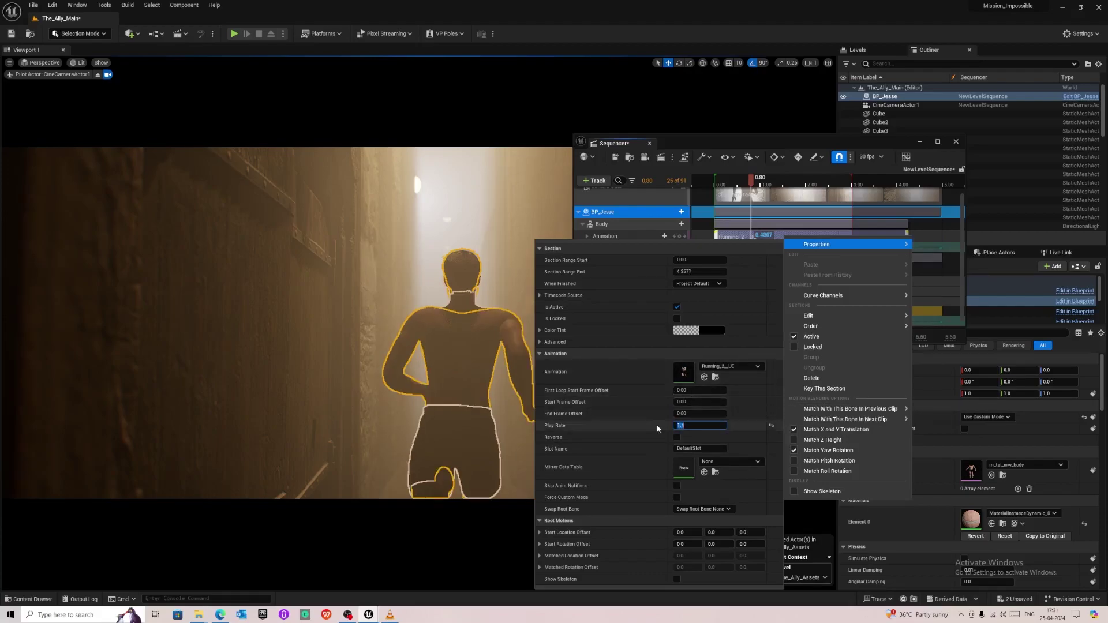
left_click(684, 425)
type("1.5")
key("Return")
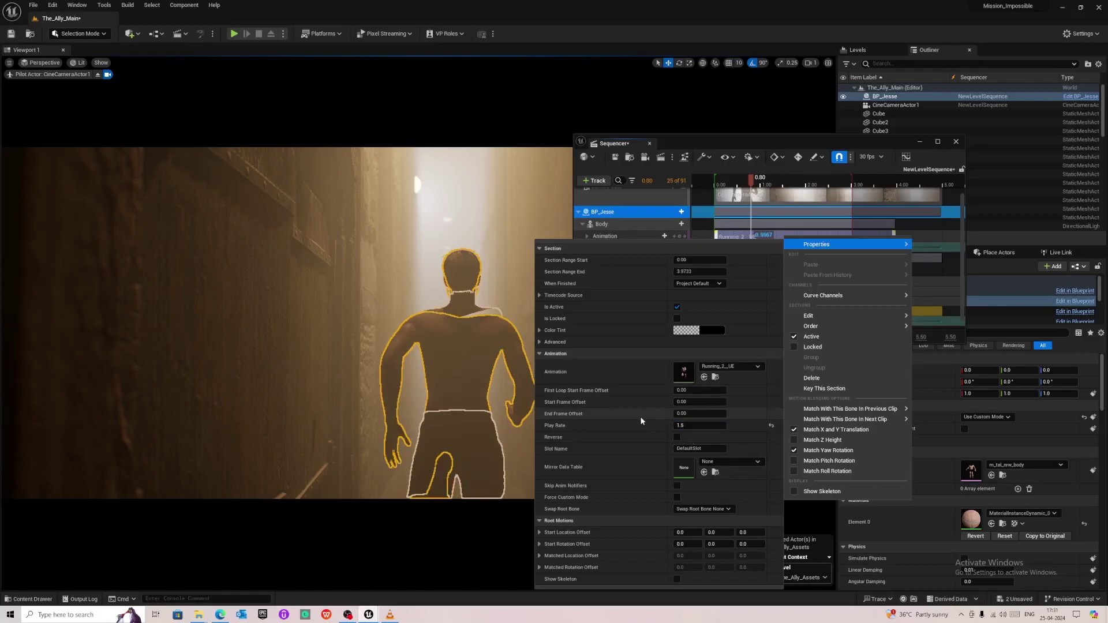
key("Escape")
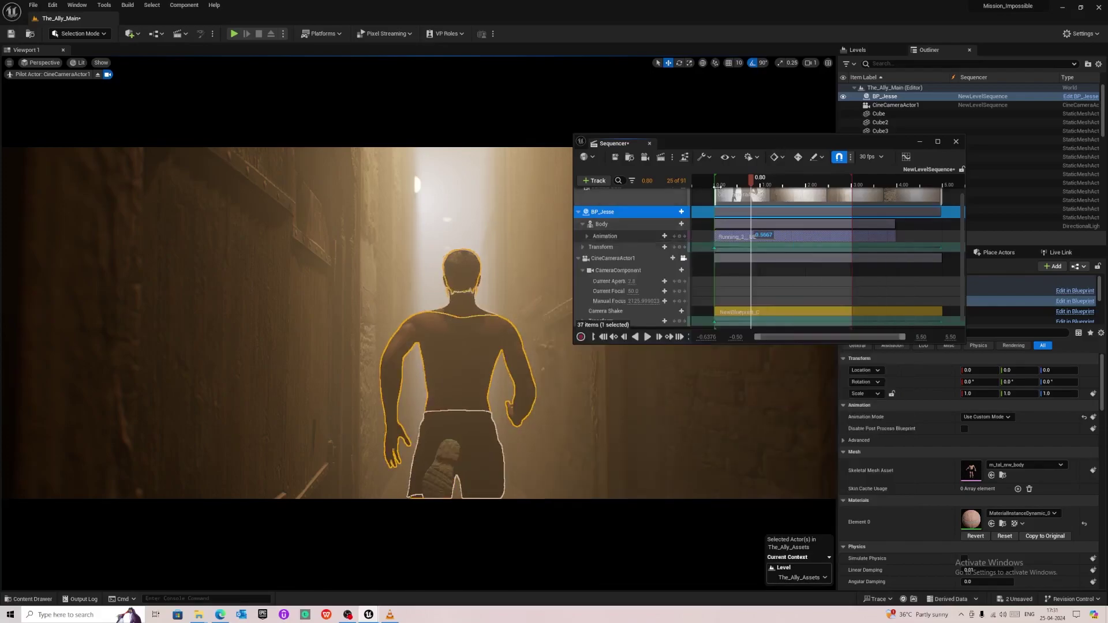
key("space")
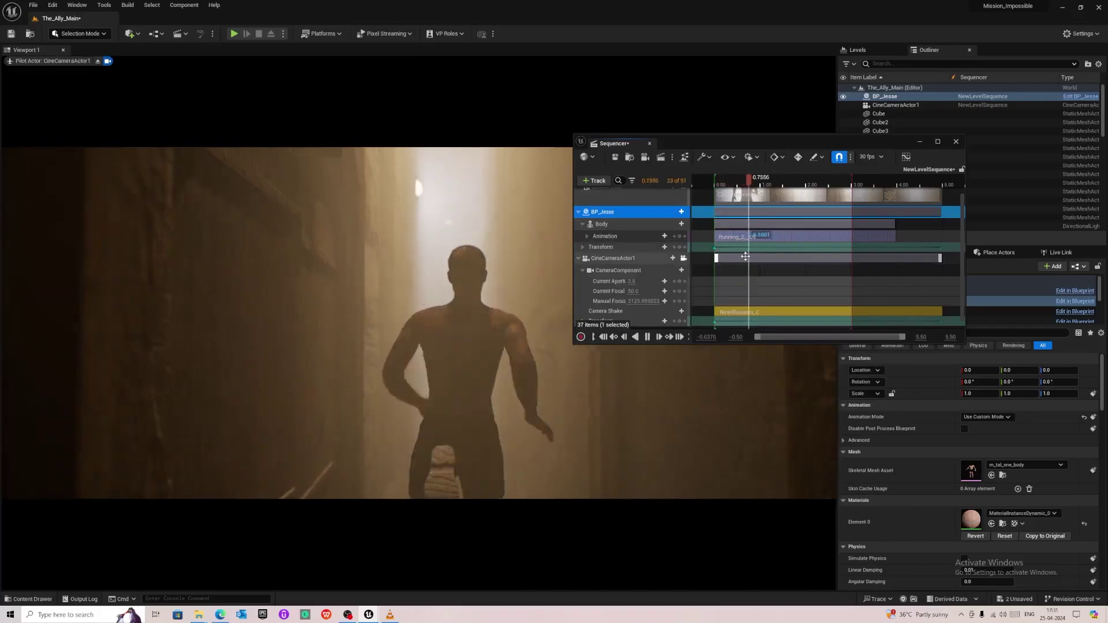
key("space")
Step: Key CineCameraActor1's transform at 4.9667 with a Y location of 150.0 and preview the camera move
scroll(929, 308, "down", 1)
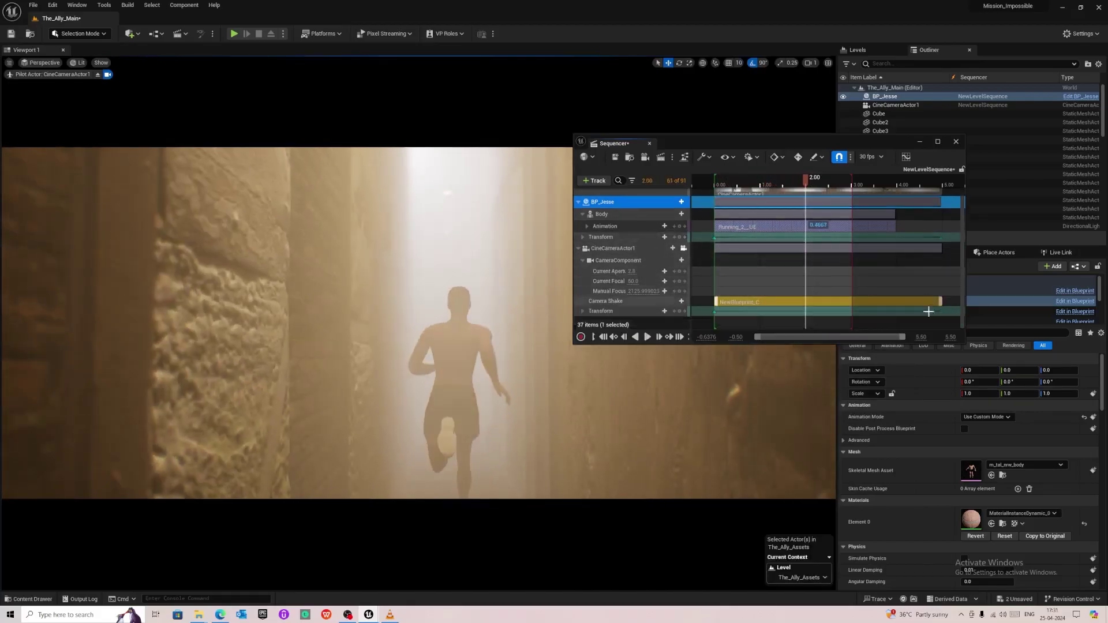
left_click(940, 314)
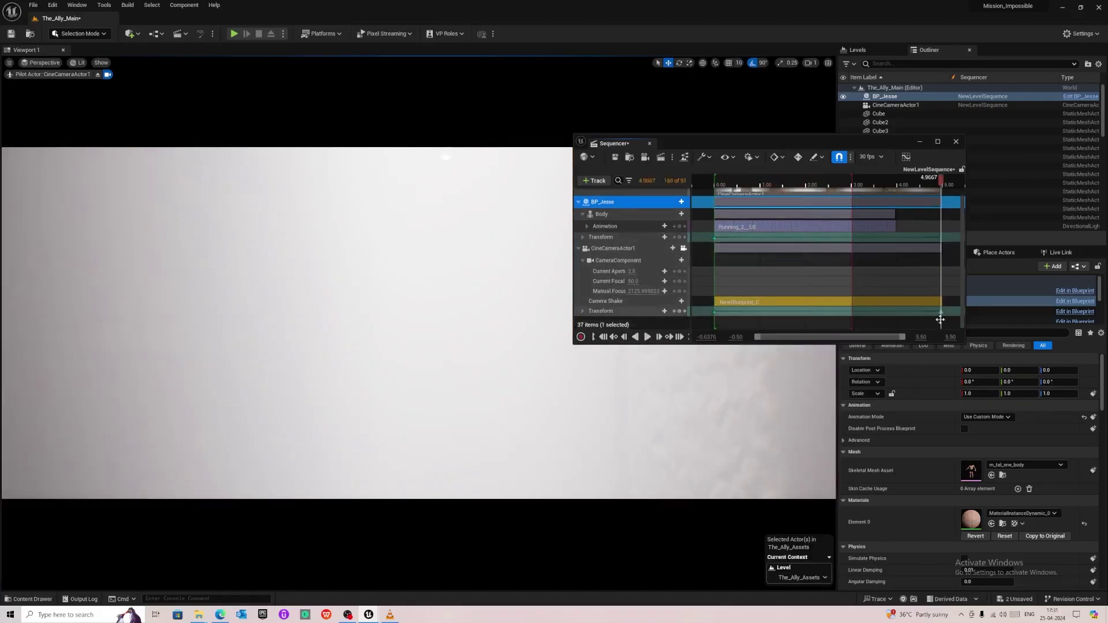
left_click(626, 250)
left_click_drag(1014, 370, 1039, 370)
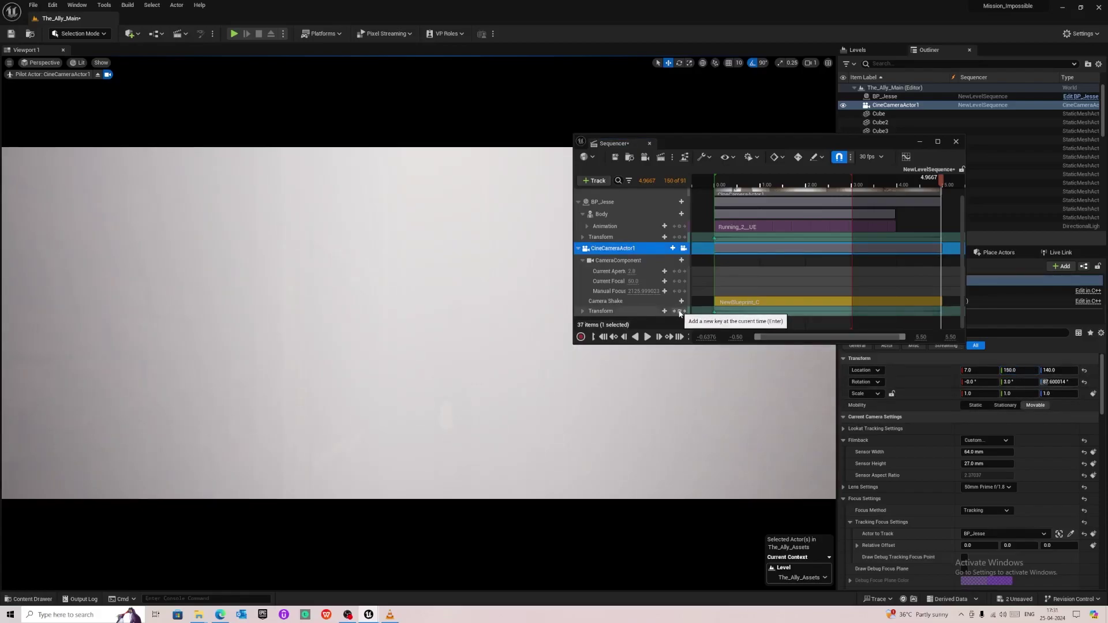
key("space")
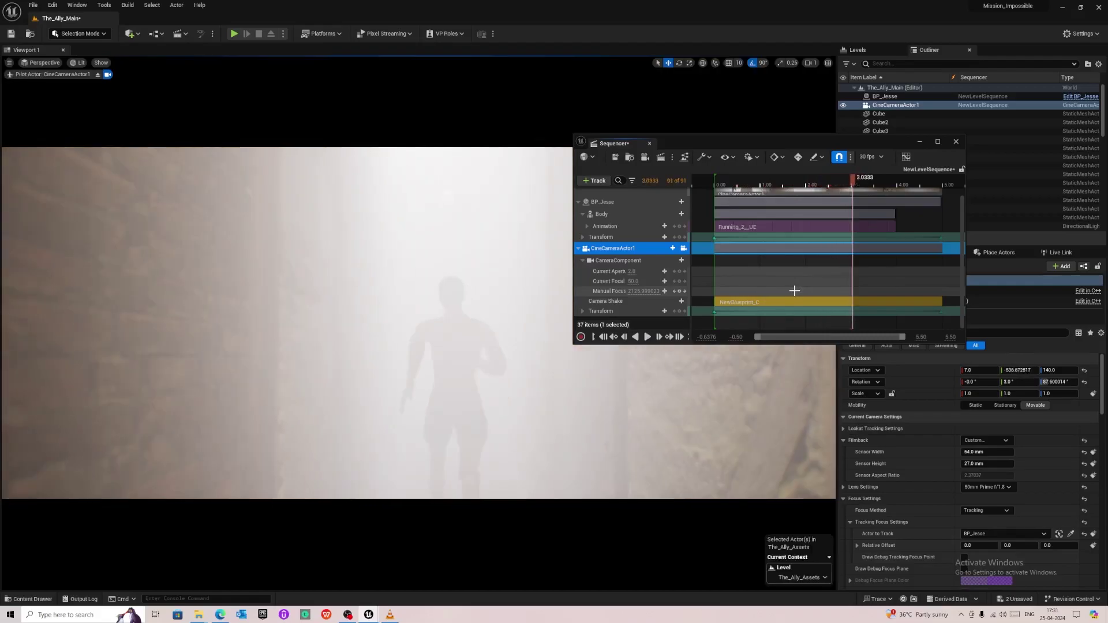
key("space")
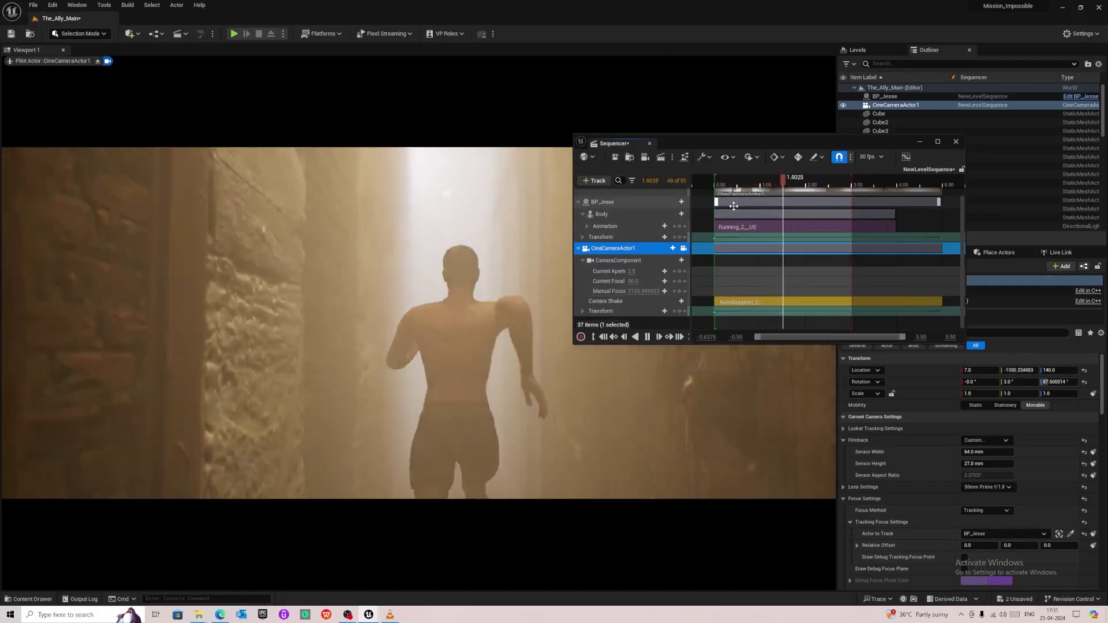
key("space")
Step: Set the play rate of BP_Jesse's Running_2_UE animation section to 1.4
right_click(750, 229)
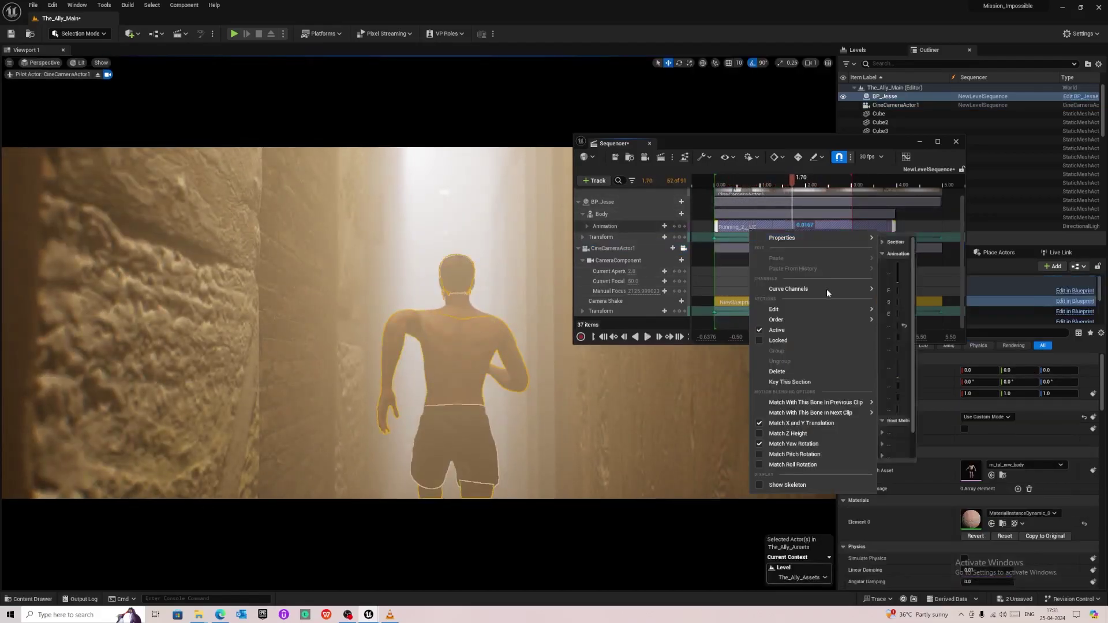
mouse_move(808, 237)
left_click(664, 325)
type("1")
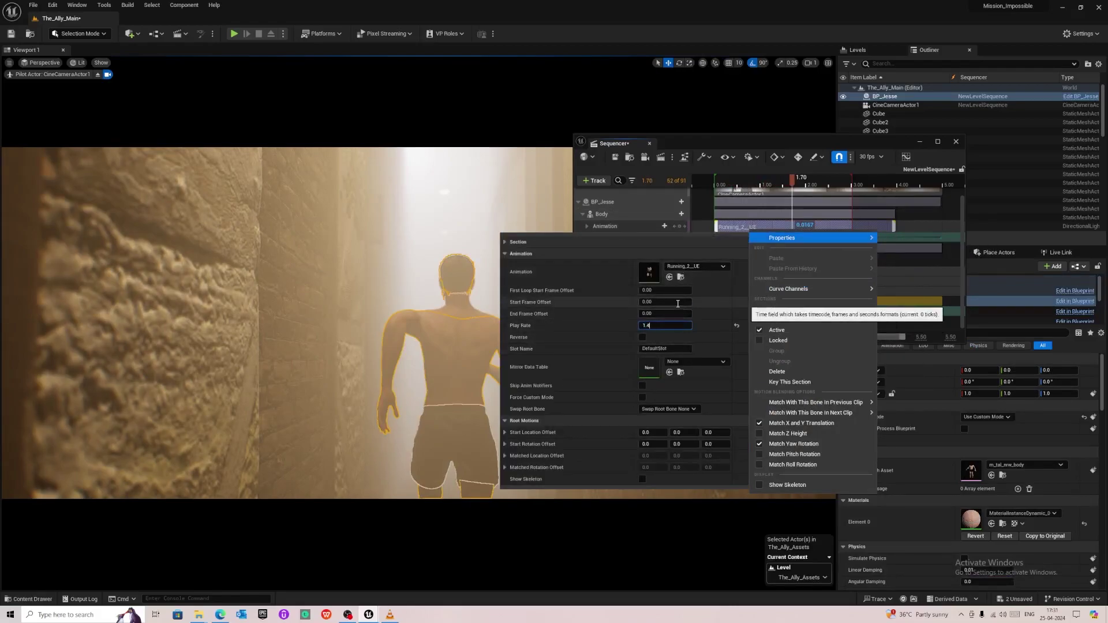
type(".4")
key("Return")
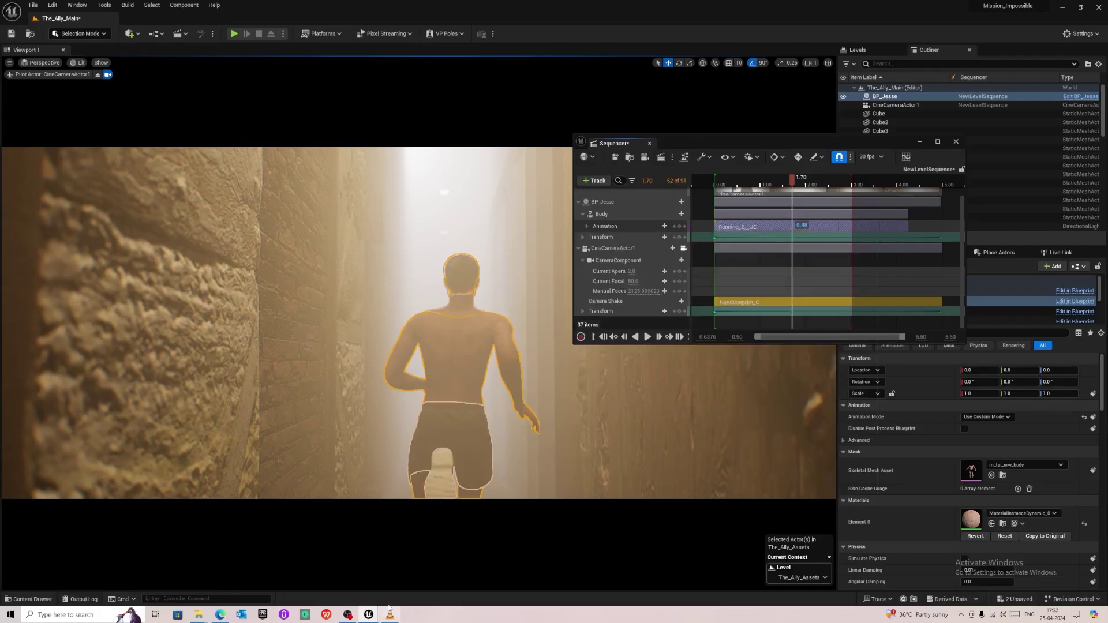
Step: Switch to VLC media player, replay the reference trailer's alley run from about 00:08, and minimise the player
left_click(395, 615)
left_click(185, 470)
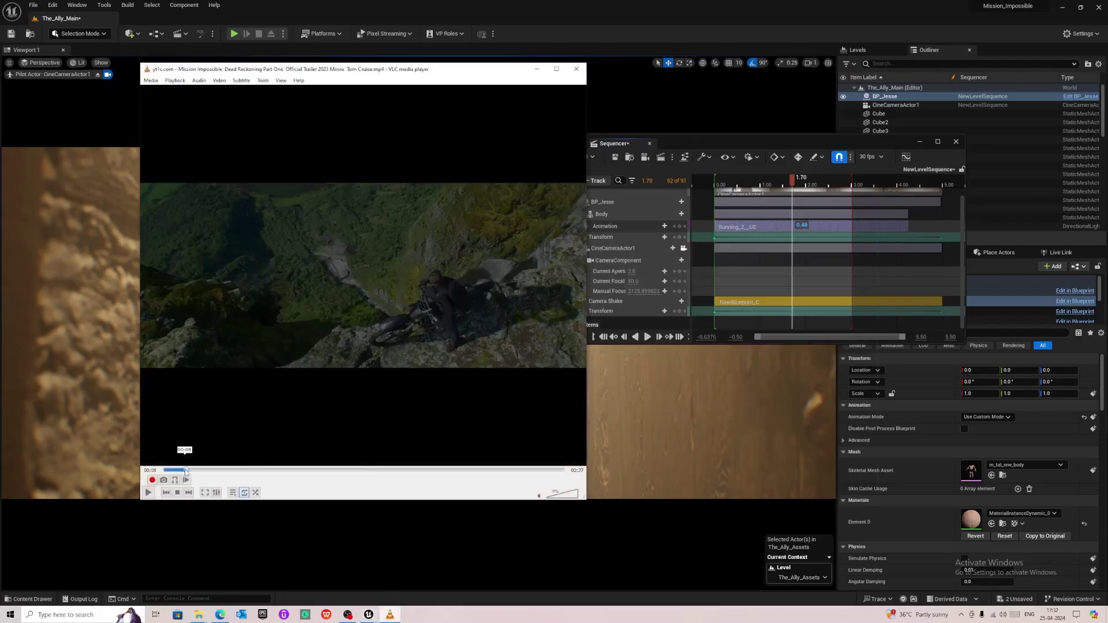
left_click(237, 414)
left_click(240, 413)
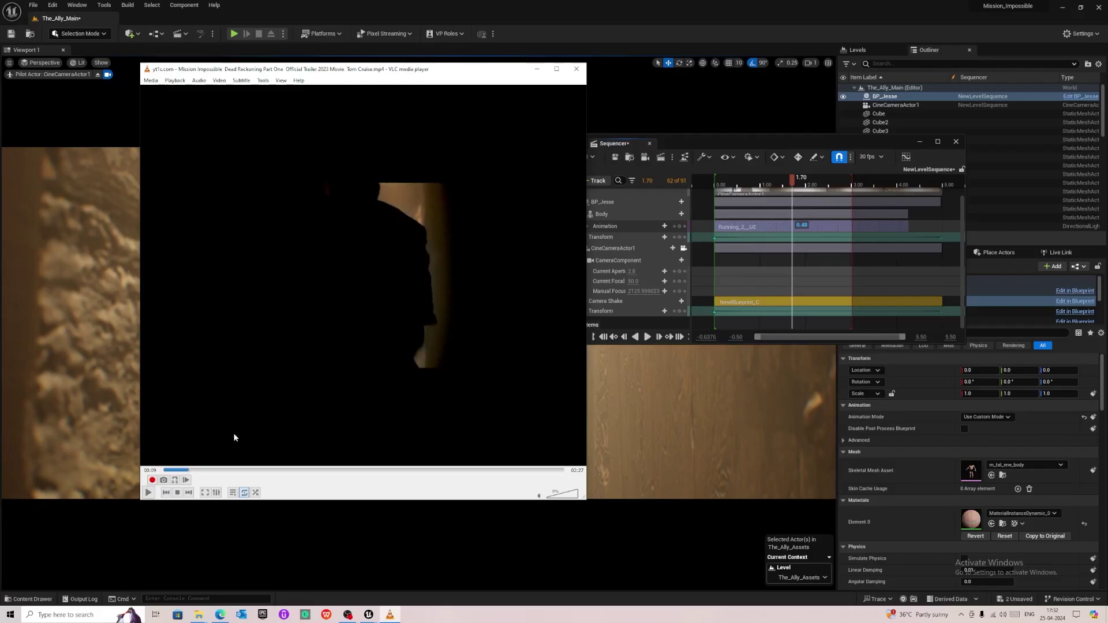
left_click(309, 417)
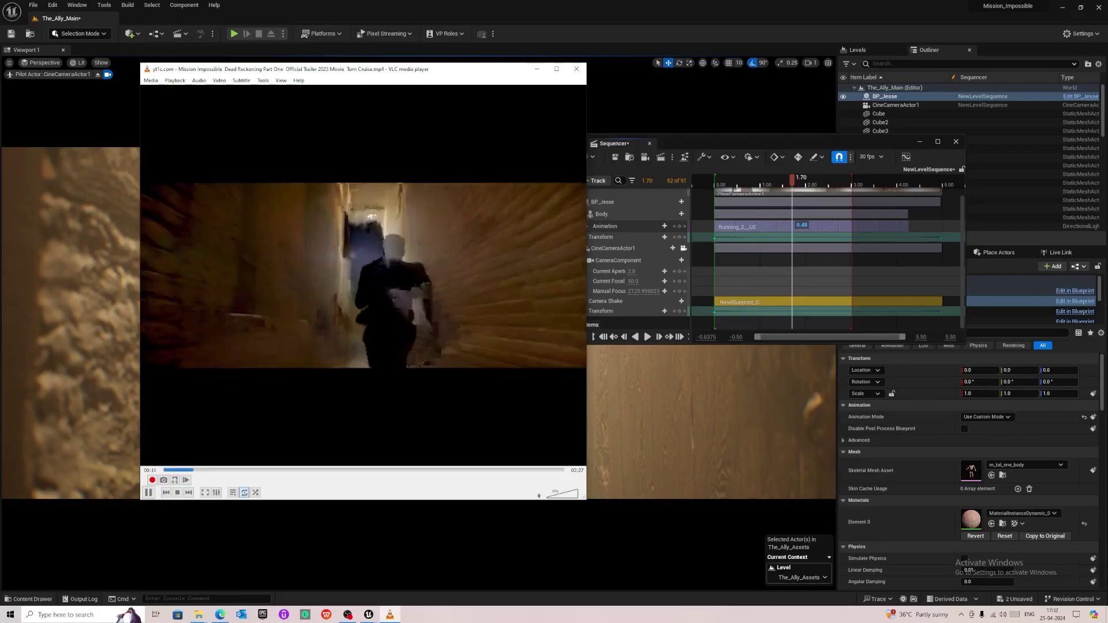
left_click(427, 397)
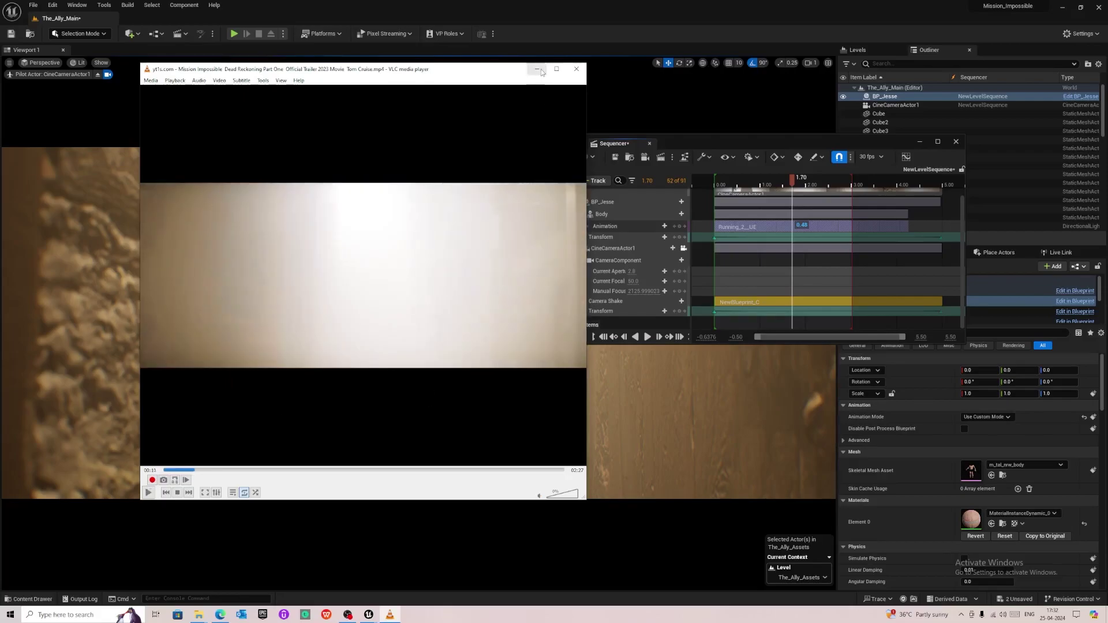
left_click(540, 69)
Step: Preview the run in Sequencer from the start, then select CineCameraActor1 and scrub its tracking move through to 2.90
left_click(717, 183)
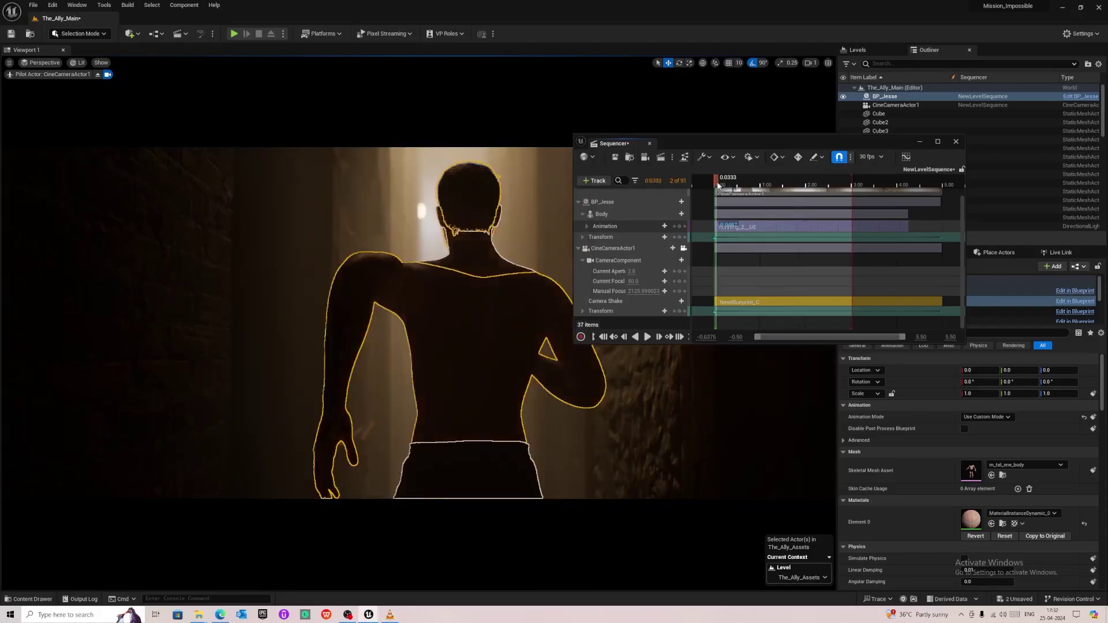
key("space")
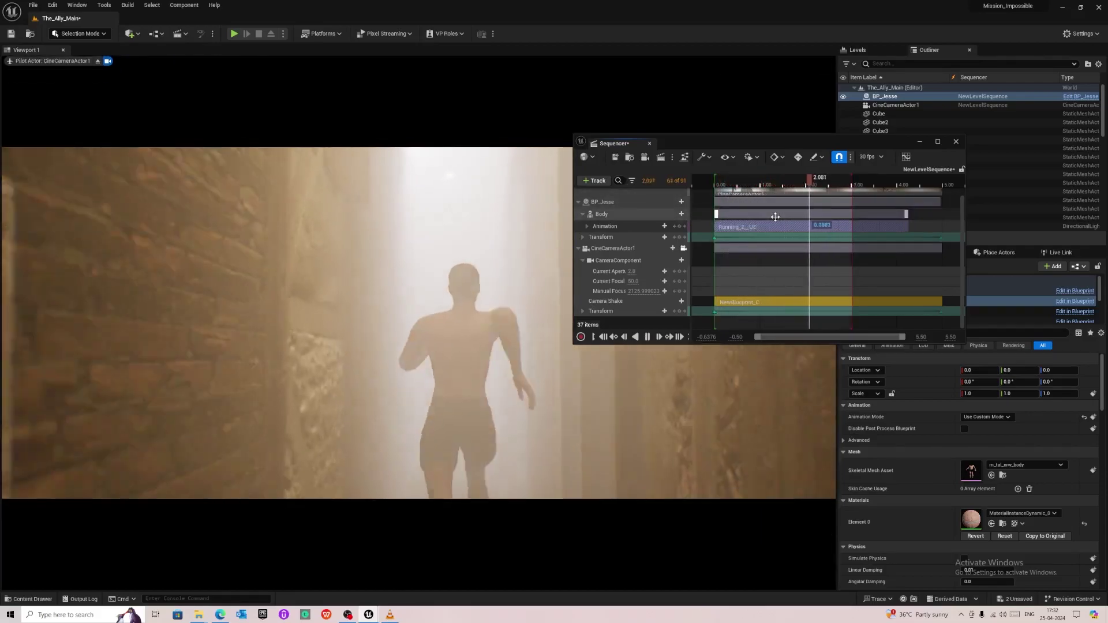
key("space")
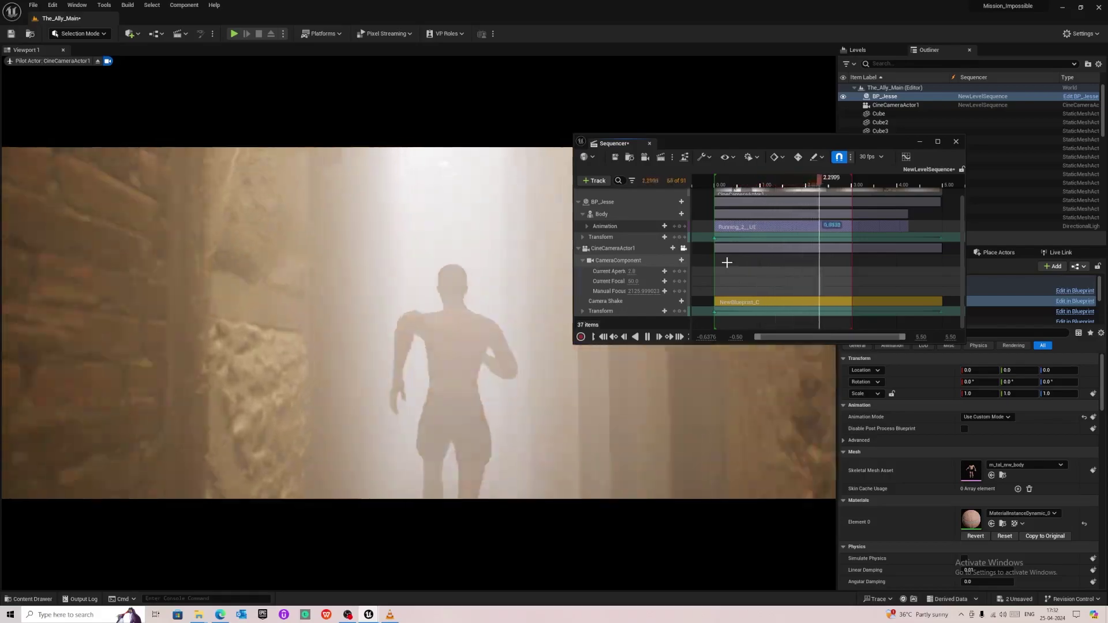
left_click_drag(771, 189, 727, 185)
left_click(603, 338)
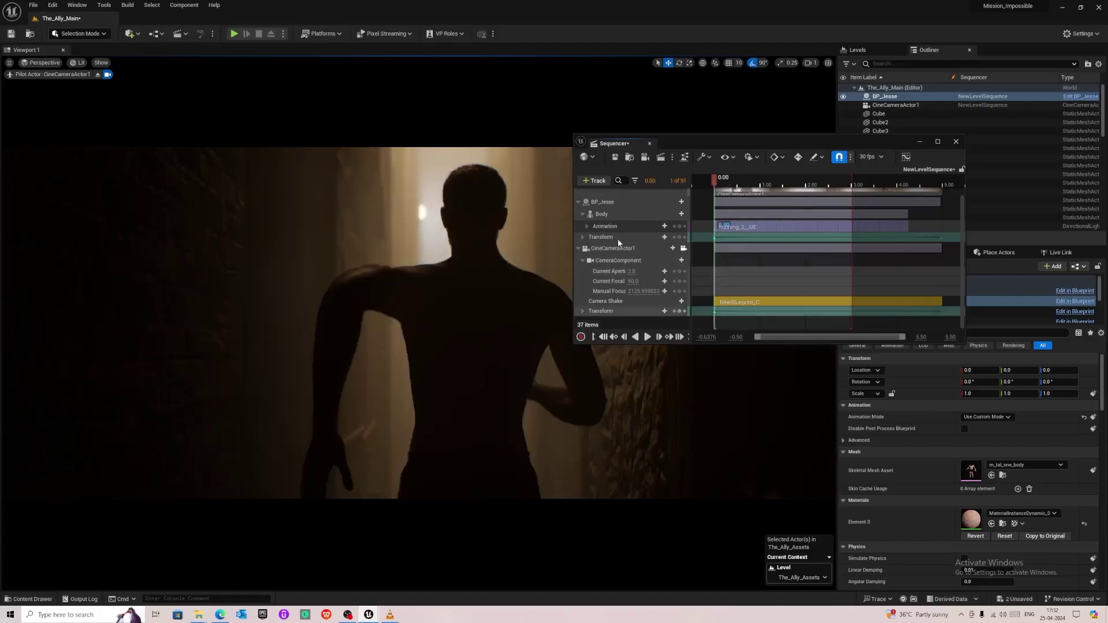
left_click(630, 250)
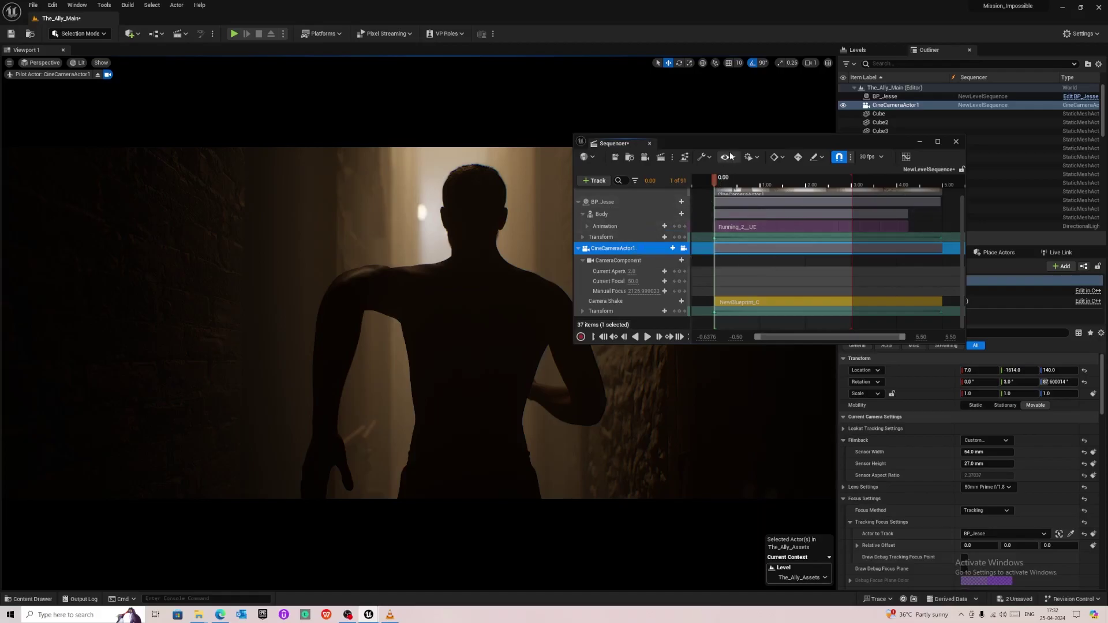
left_click_drag(739, 180, 848, 187)
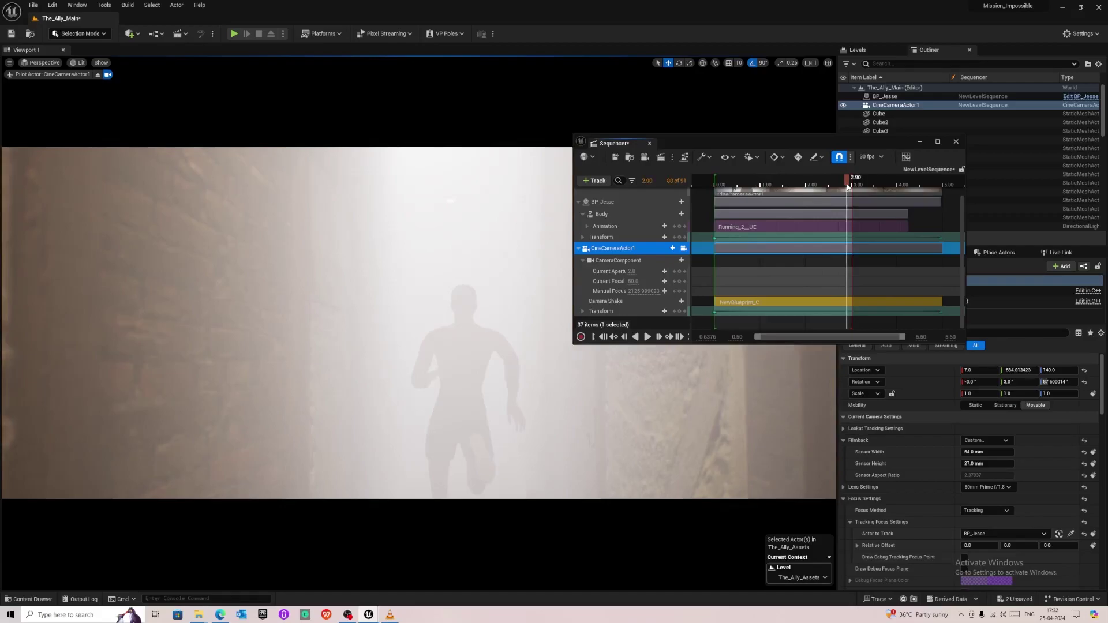
Step: Replay the trailer's alley shot in VLC media player twice to study the camera's distance from the runner, and minimise the player
left_click(389, 615)
left_click(188, 470)
key("space")
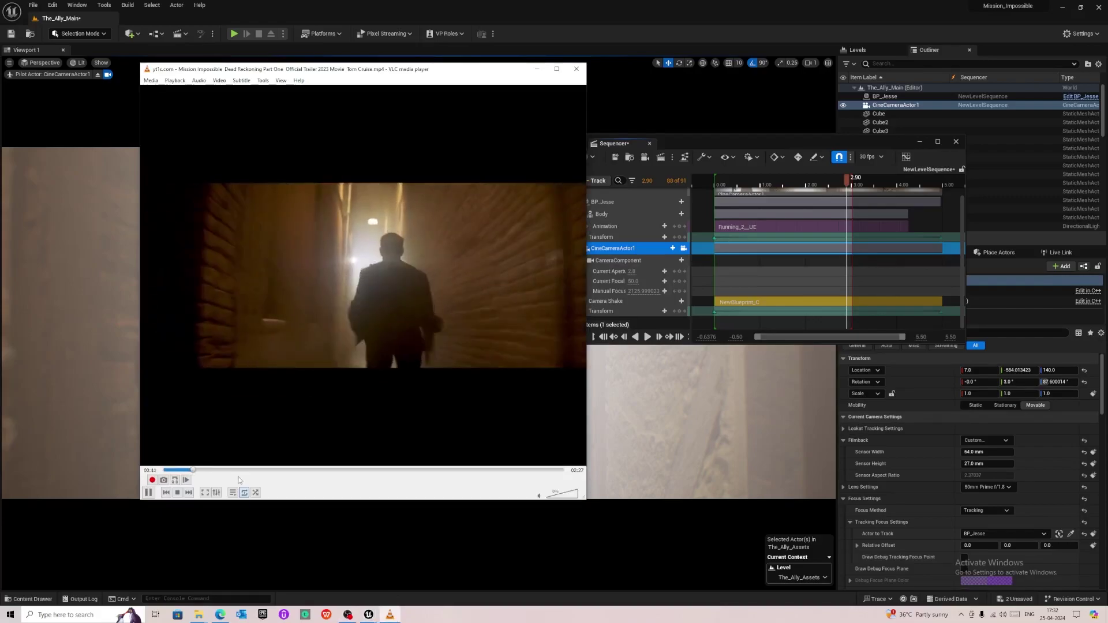
key("space")
left_click(183, 470)
key("space")
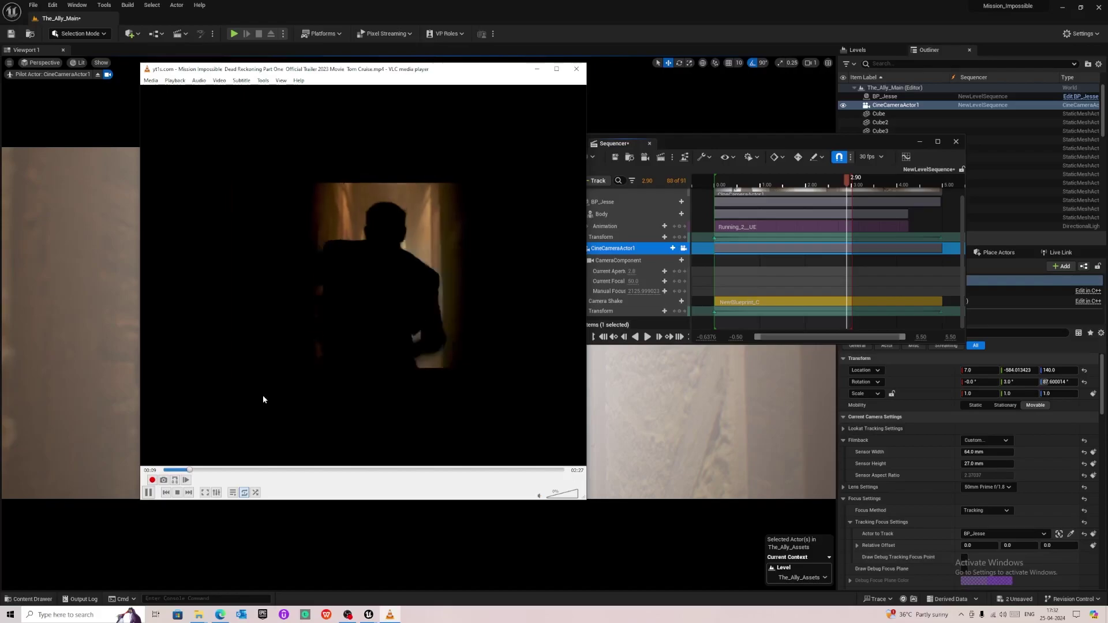
key("space")
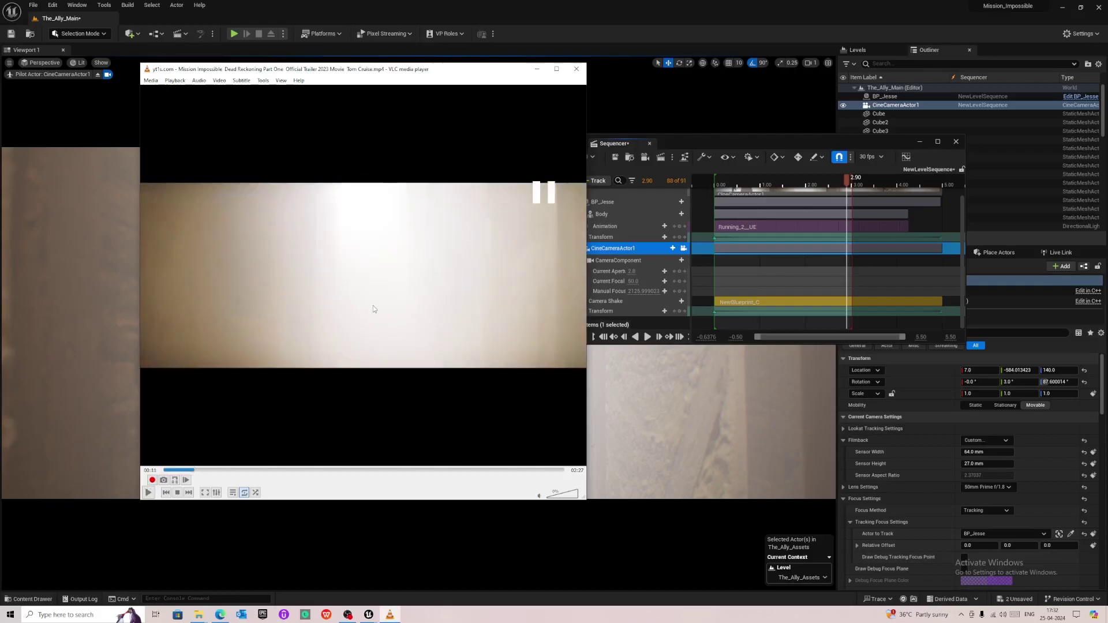
left_click(537, 69)
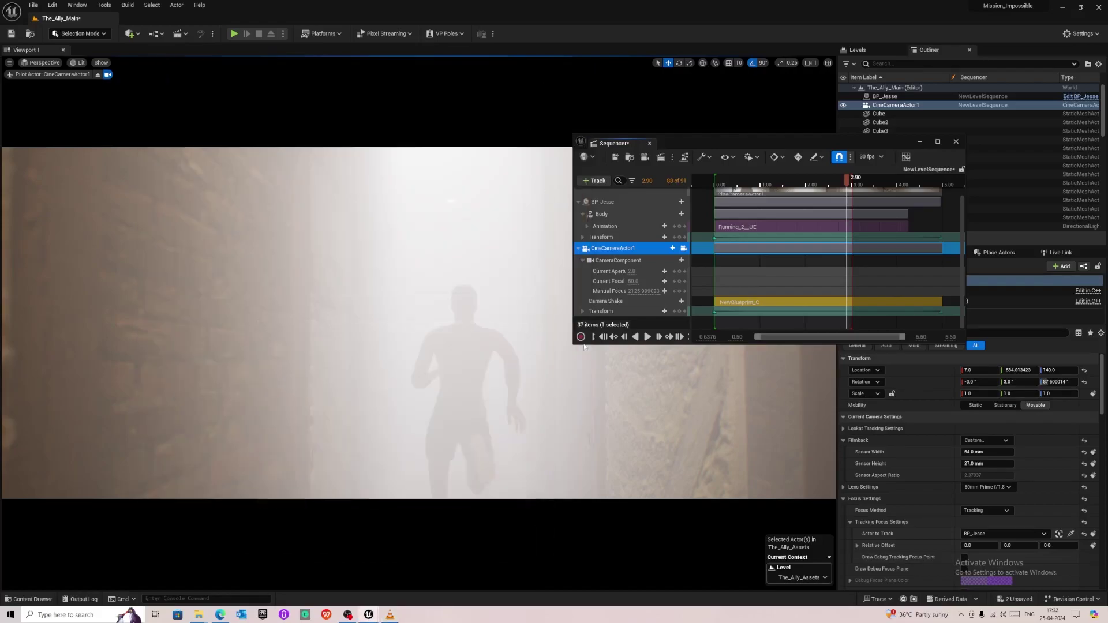
Step: At 0.00, key CineCameraActor1's Y location at -1856.0 and set BP_Jesse's Y location to -1600.0
left_click_drag(843, 183, 714, 239)
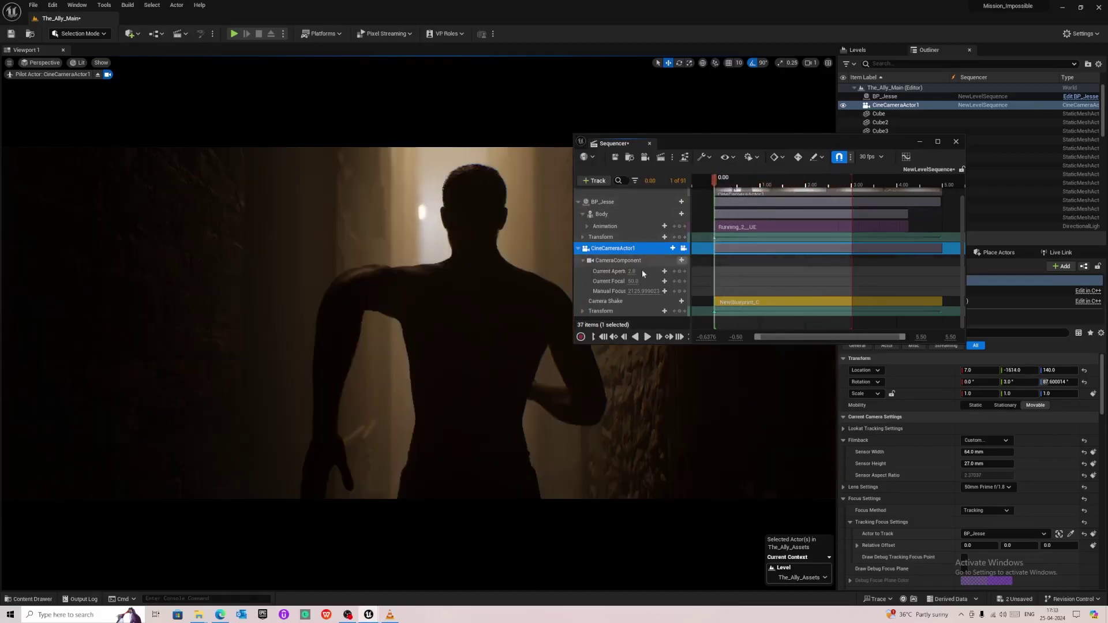
left_click_drag(1020, 370, 984, 370)
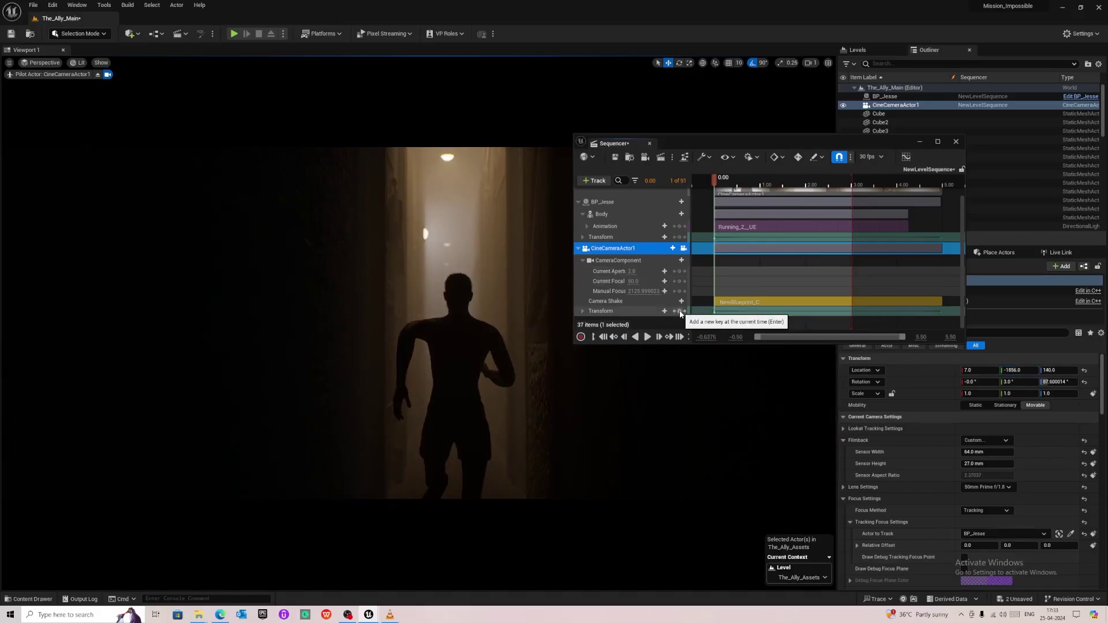
scroll(641, 230, "up", 2)
left_click(646, 231)
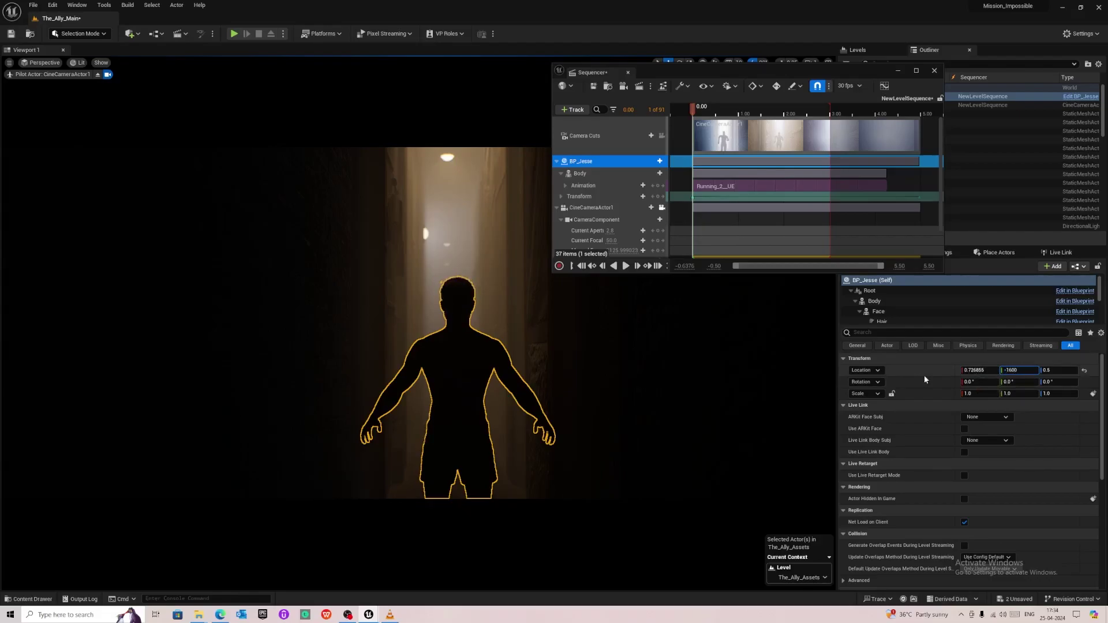
key("Return")
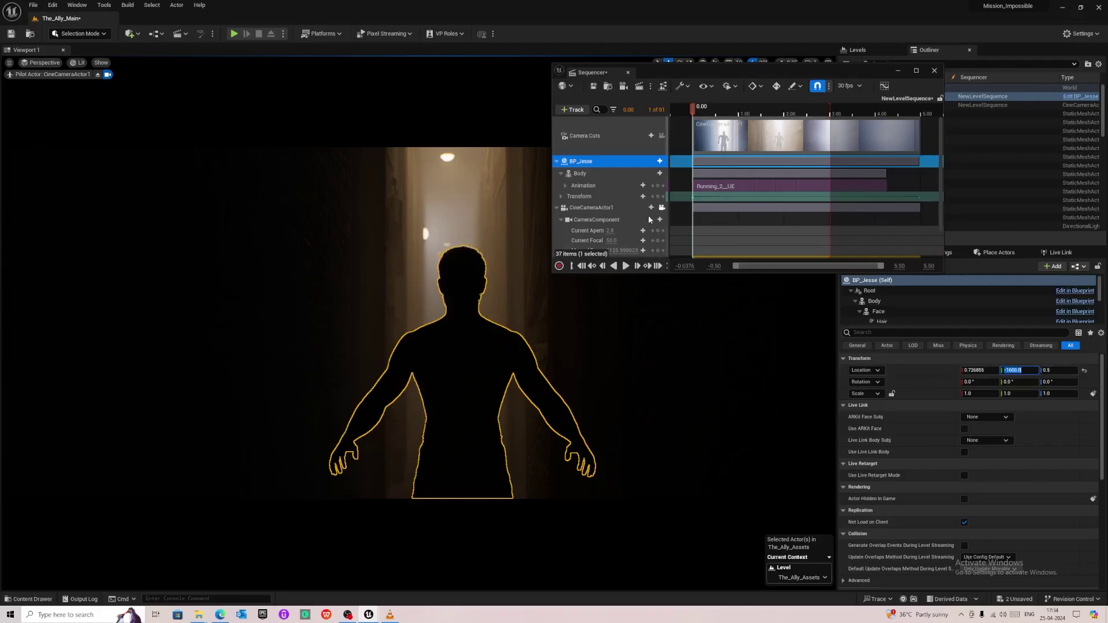
Step: Play back the adjusted run and save the level sequence
key("space")
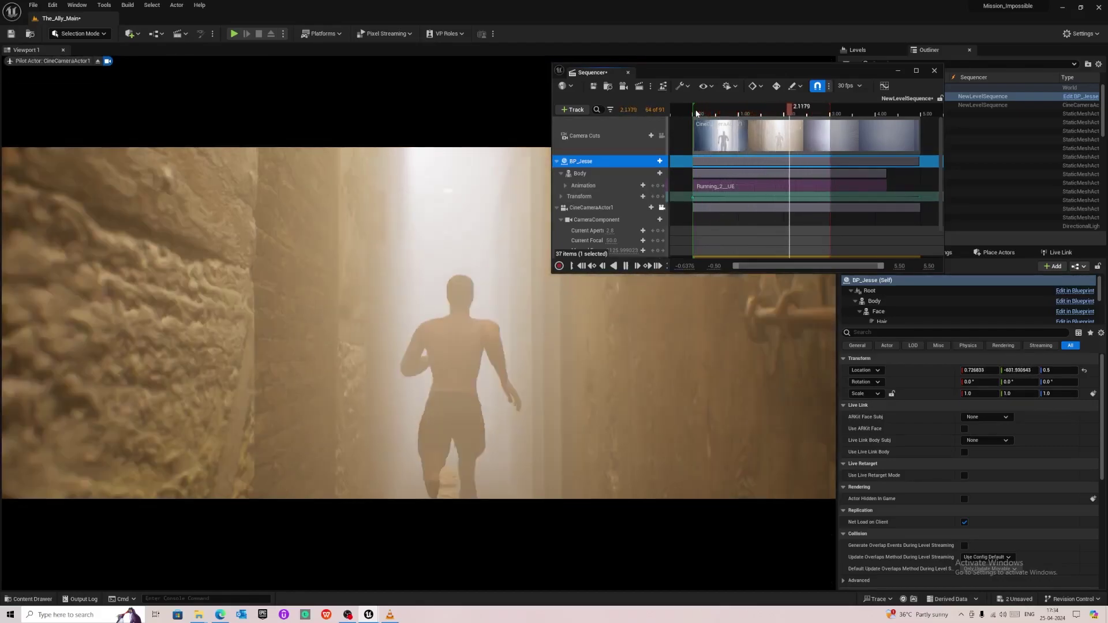
left_click(593, 86)
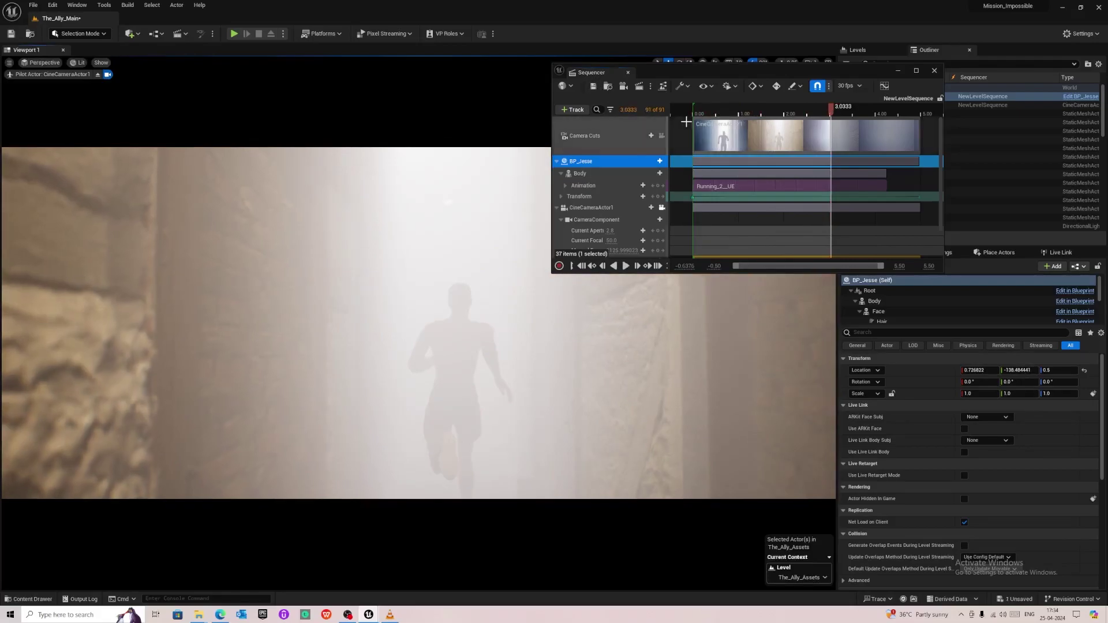
key("space")
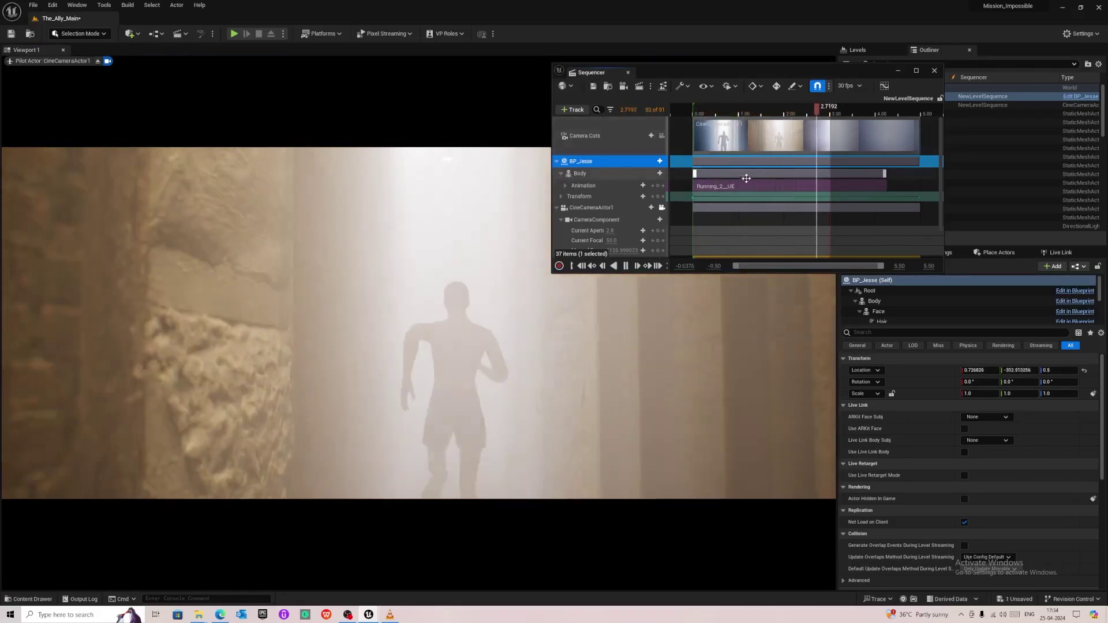
key("space")
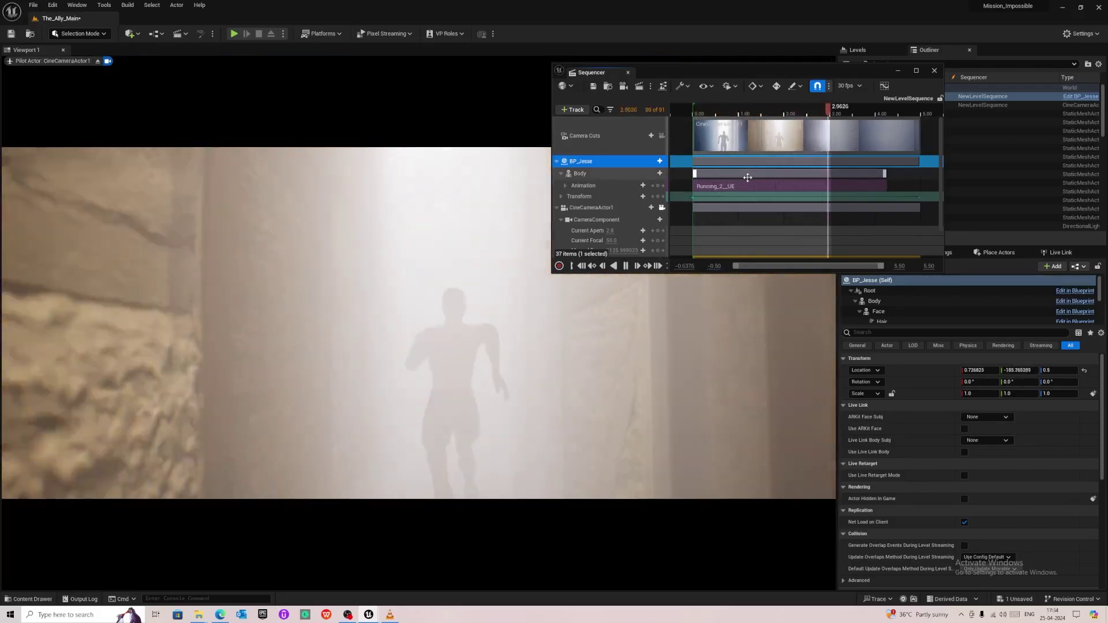
scroll(636, 209, "down", 2)
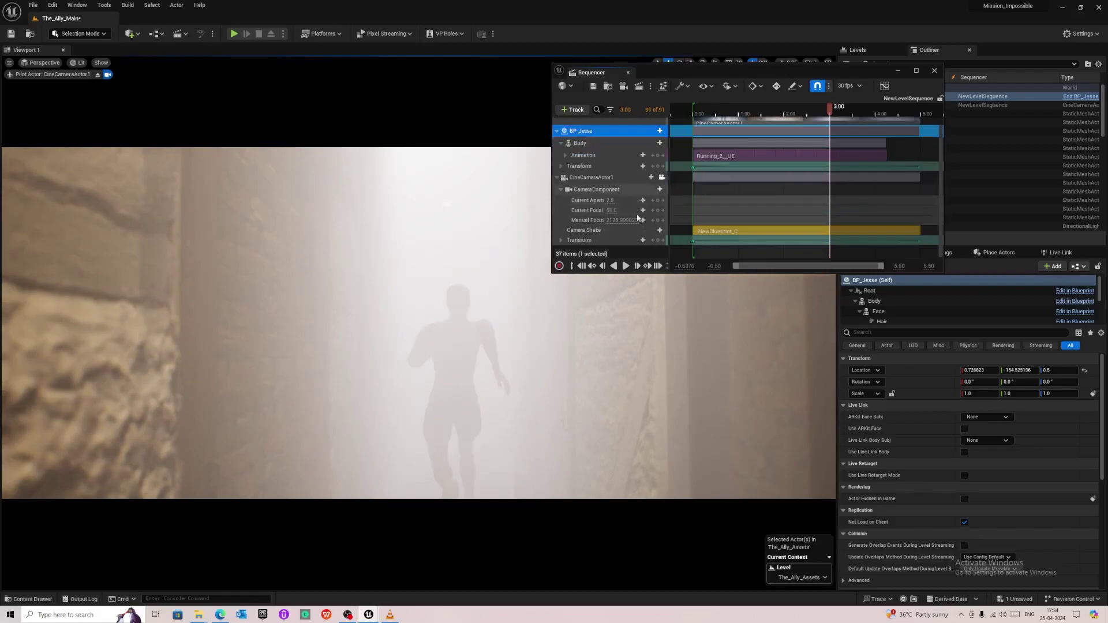
scroll(629, 173, "up", 2)
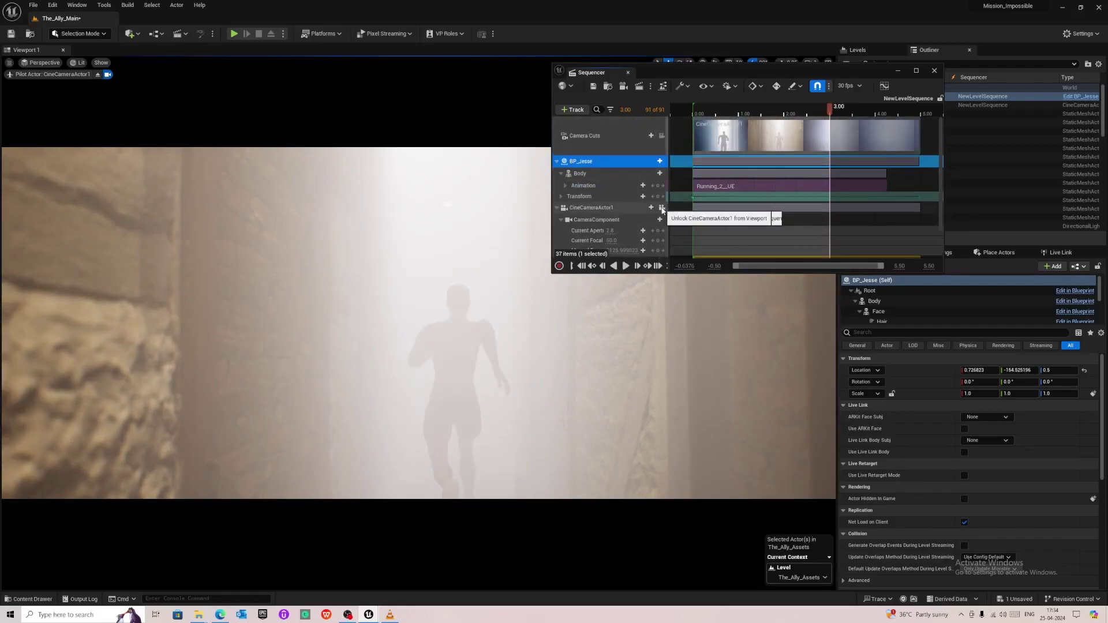
Step: Release the viewport from CineCameraActor1 and move the wall lamp together with its light farther down the alley
left_click(662, 208)
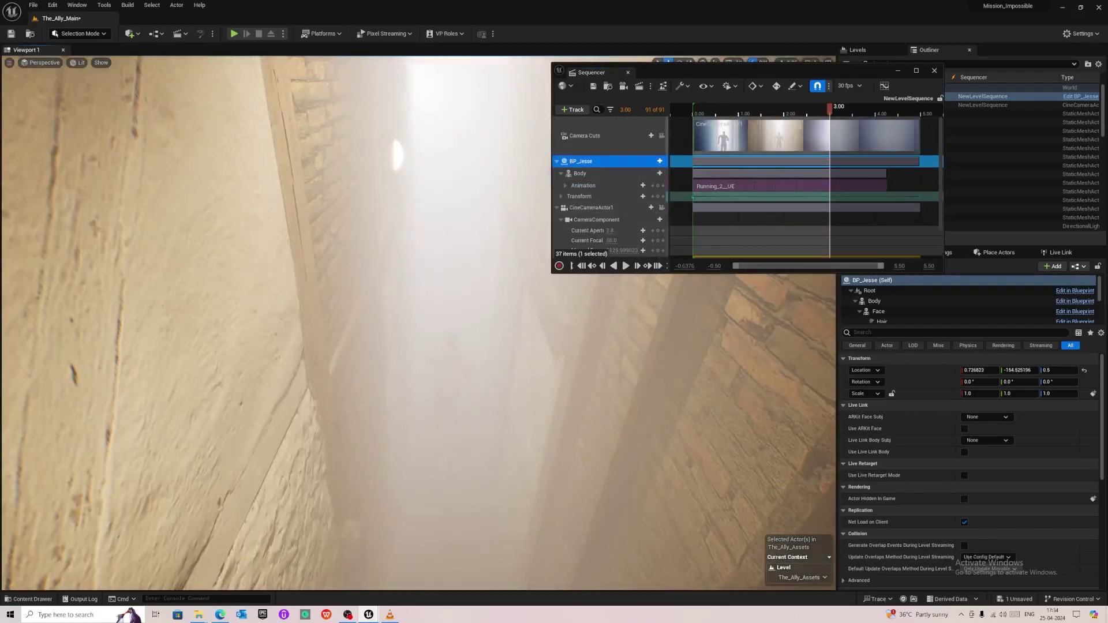
right_click_drag(422, 228, 421, 229)
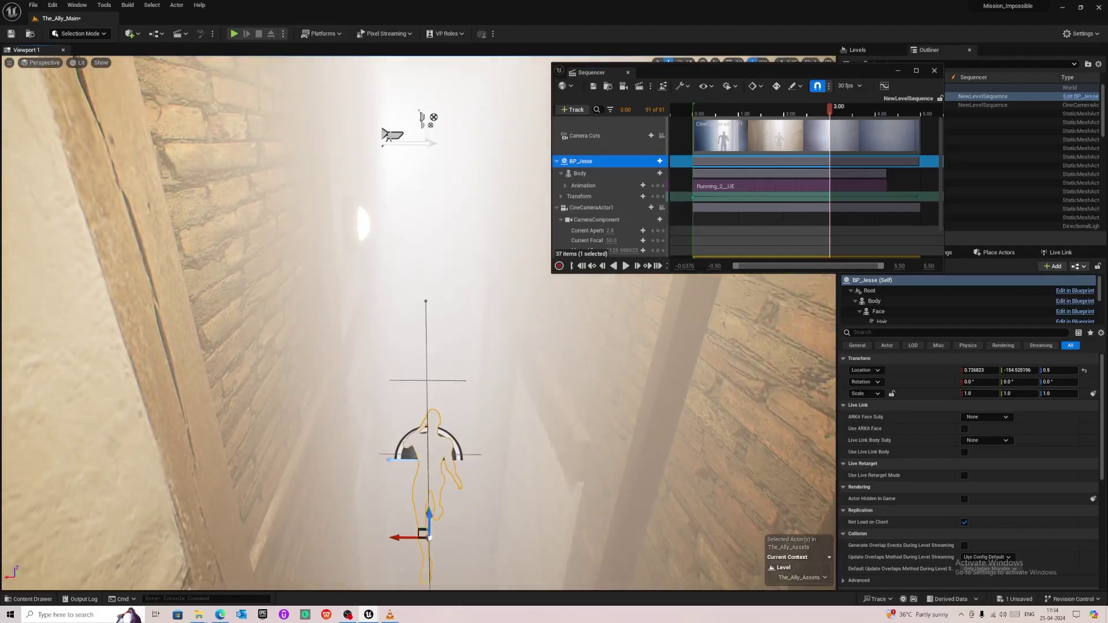
left_click(386, 134)
left_click(363, 221)
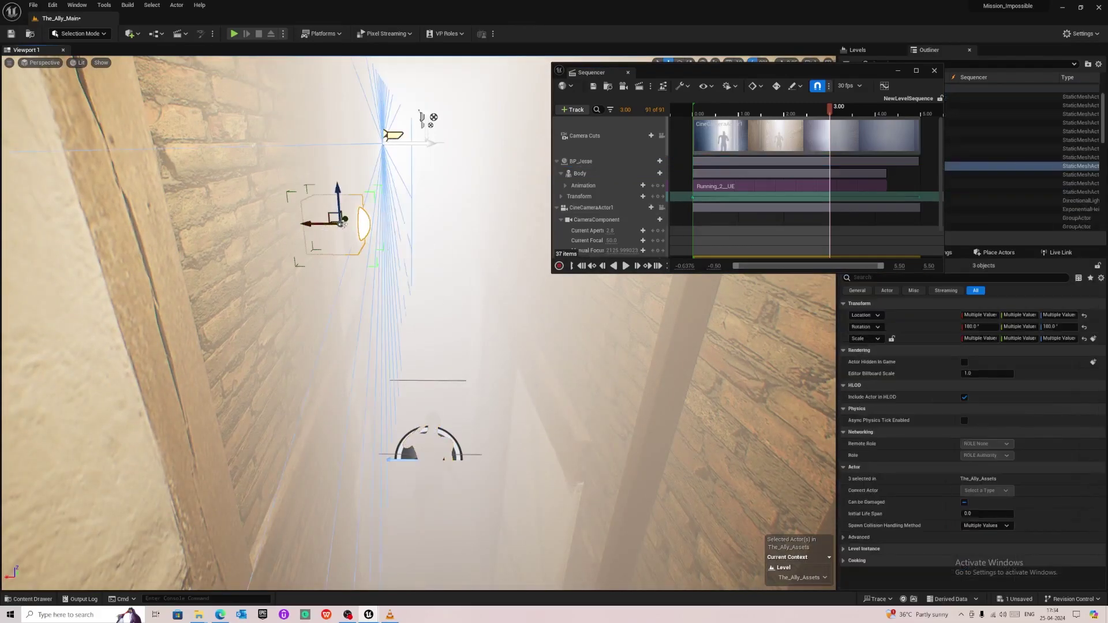
left_click_drag(345, 218, 345, 220, "shift")
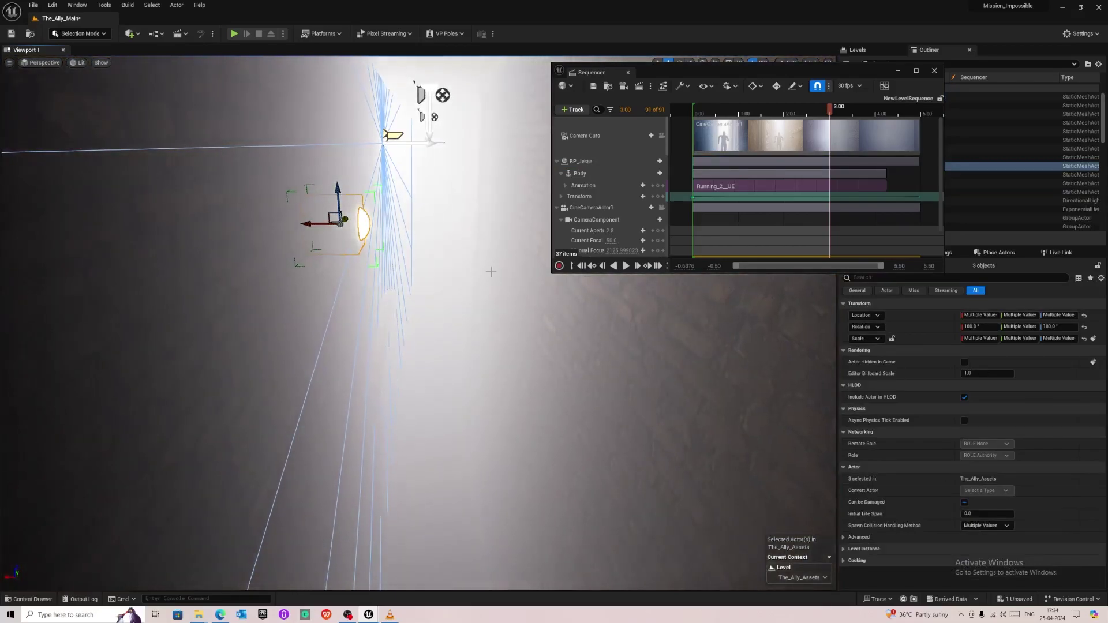
left_click_drag(491, 271, 476, 312)
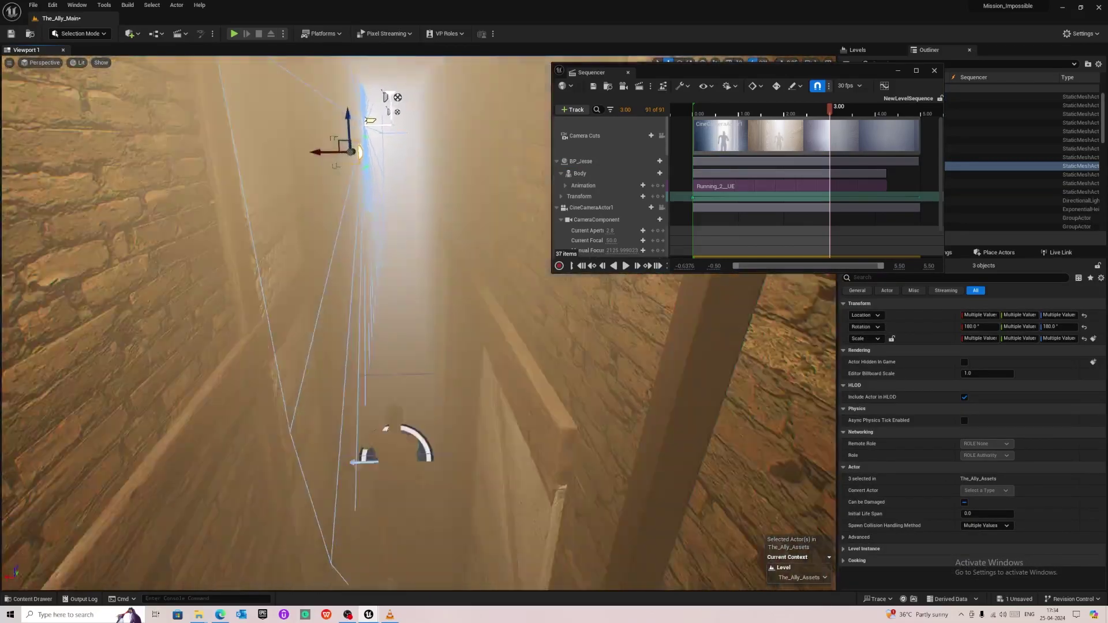
right_click_drag(476, 312, 481, 340)
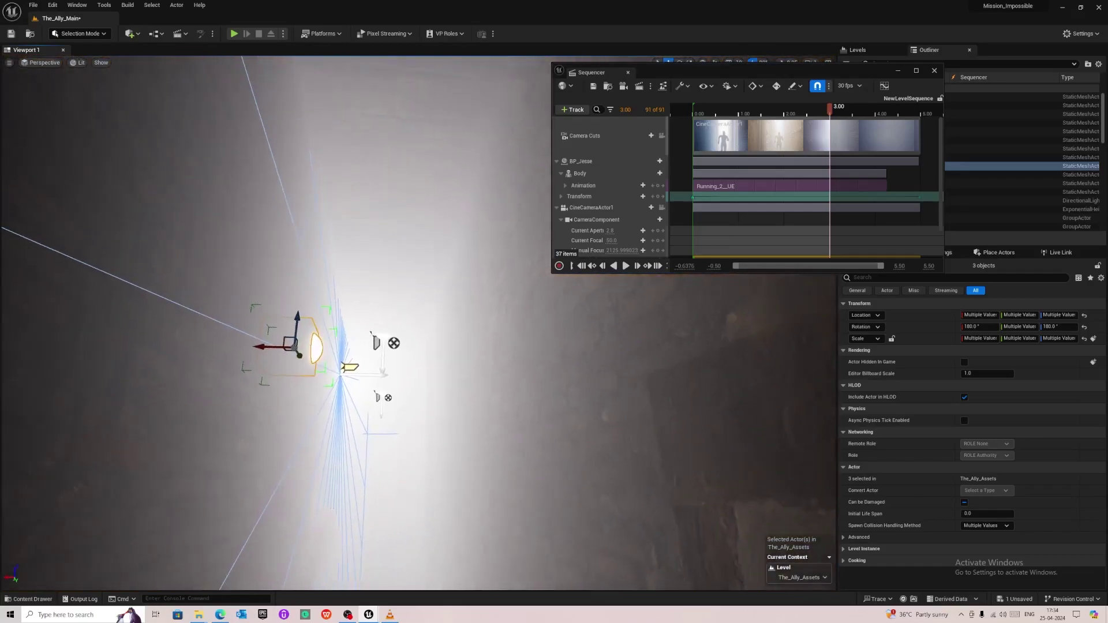
Step: Select the overhead lamp meshes and spot lights together and move them farther down the alley, ahead of the runner
left_click(381, 338)
left_click(377, 343)
right_click_drag(376, 344, 380, 366)
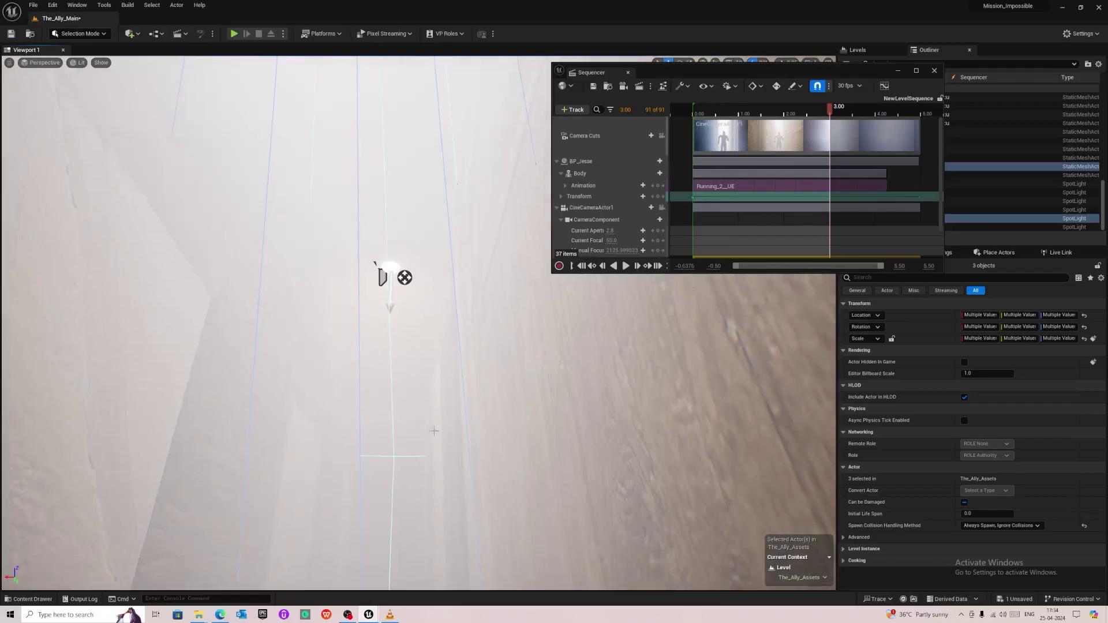
left_click(392, 270)
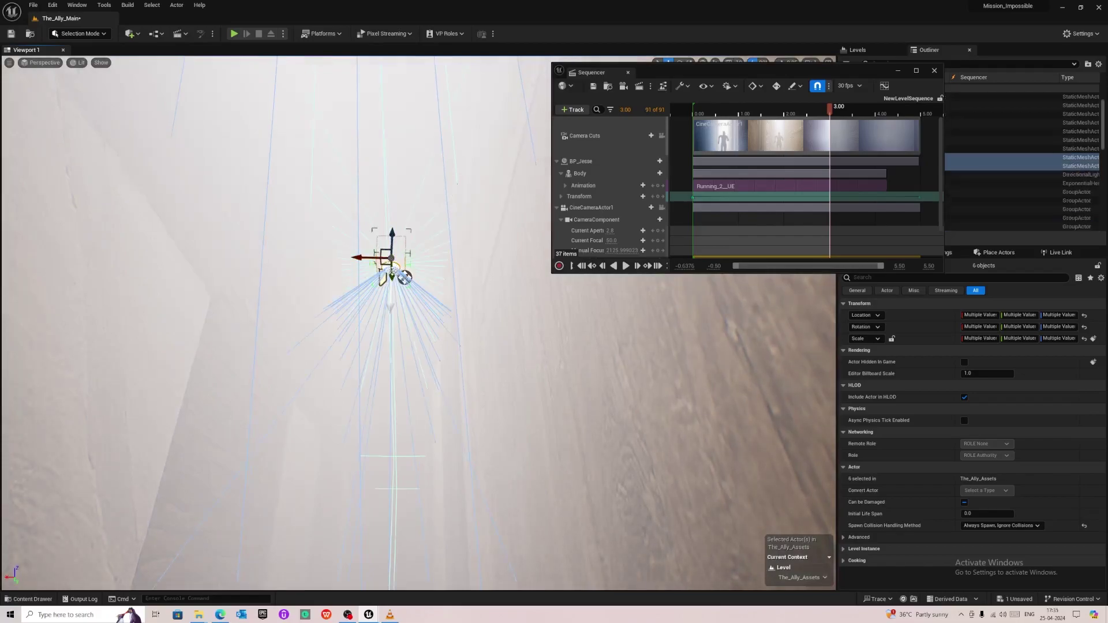
left_click_drag(390, 276, 425, 421)
mouse_move(424, 404)
right_mouse_down()
mouse_move(430, 439)
mouse_move(417, 424)
mouse_move(420, 437)
mouse_move(430, 424)
right_mouse_up()
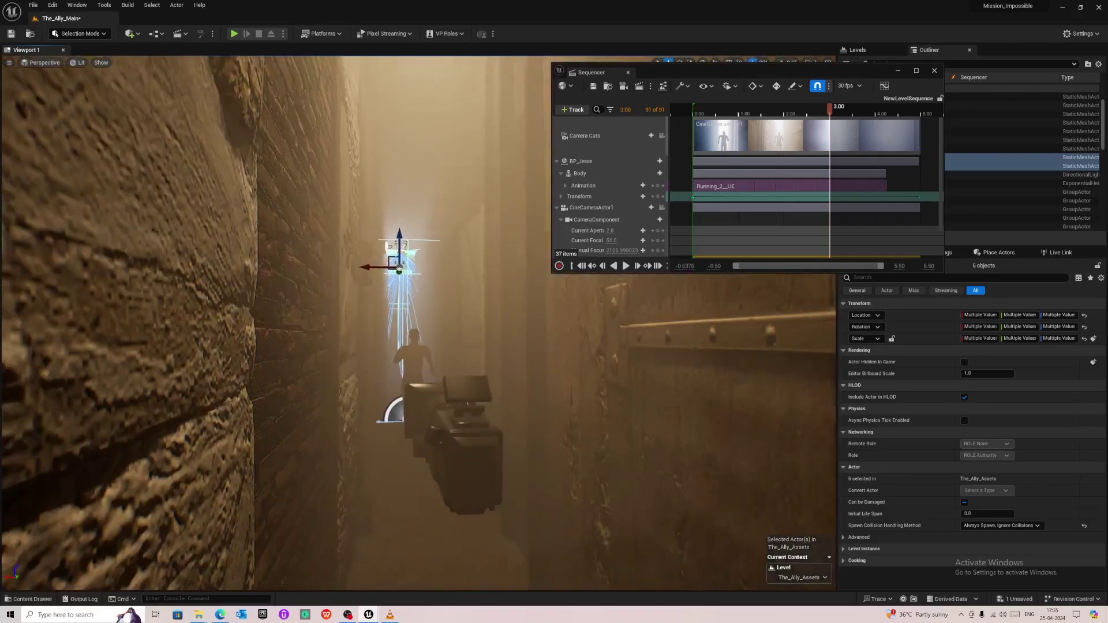
Step: Lock the viewport to the Camera Cuts track and preview the sequence from the start with the relocated lights
left_click(662, 136)
left_click(581, 266)
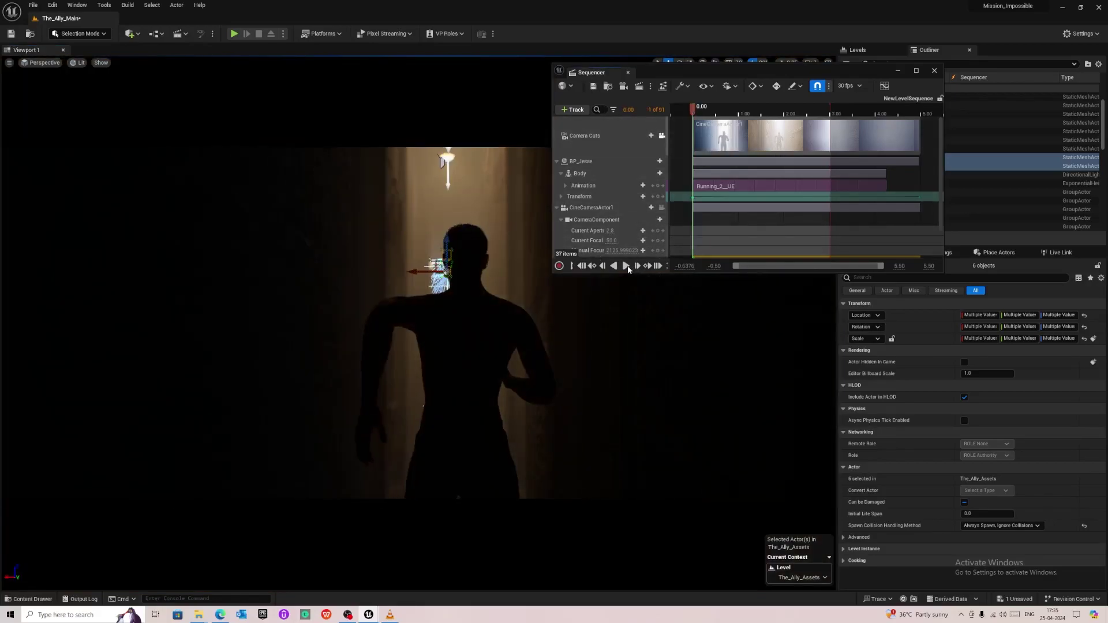
left_click(626, 266)
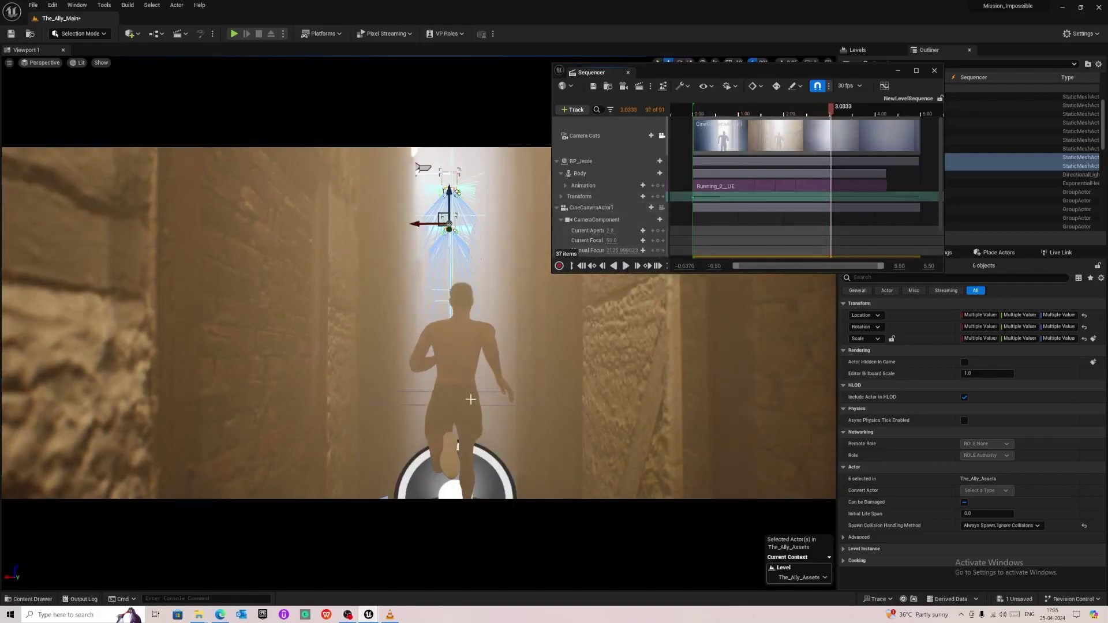
Step: Play the level sequence from the start, then return the playhead to the first frame
left_click(582, 266)
left_click(626, 266)
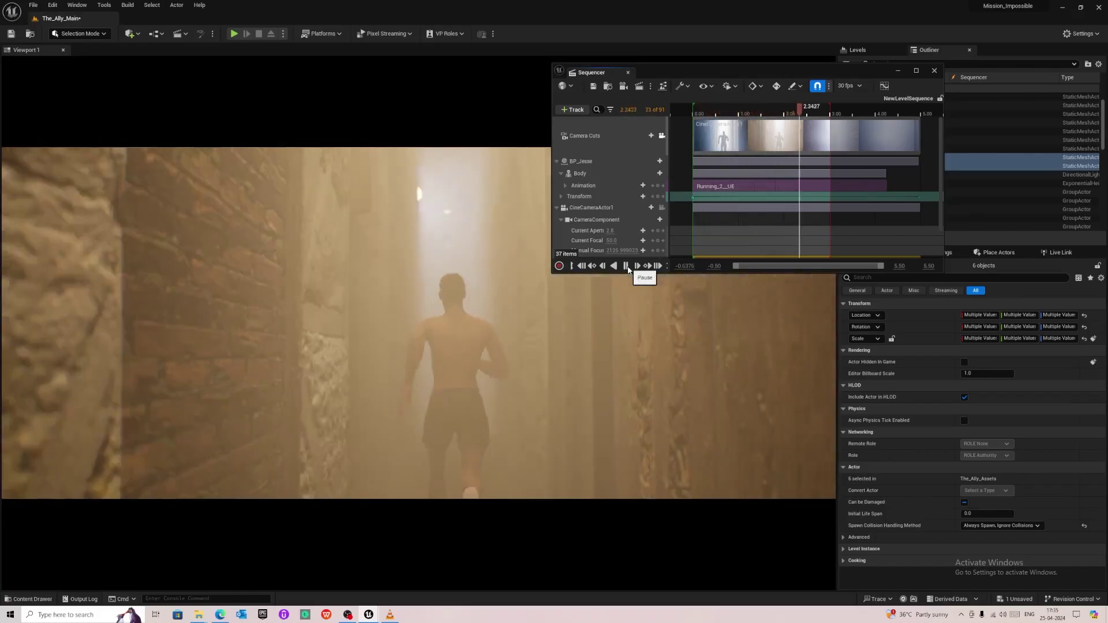
left_click(581, 266)
Step: Switch to the reference trailer in VLC and replay it from about 0:07 through the alley run
left_click(390, 615)
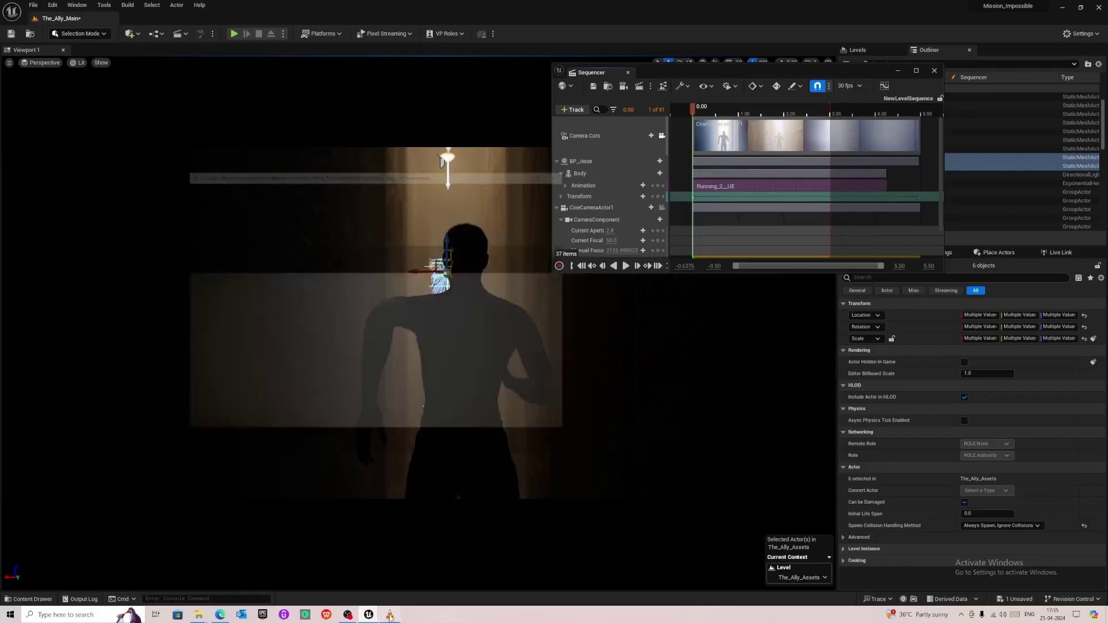
left_click(182, 471)
key("space")
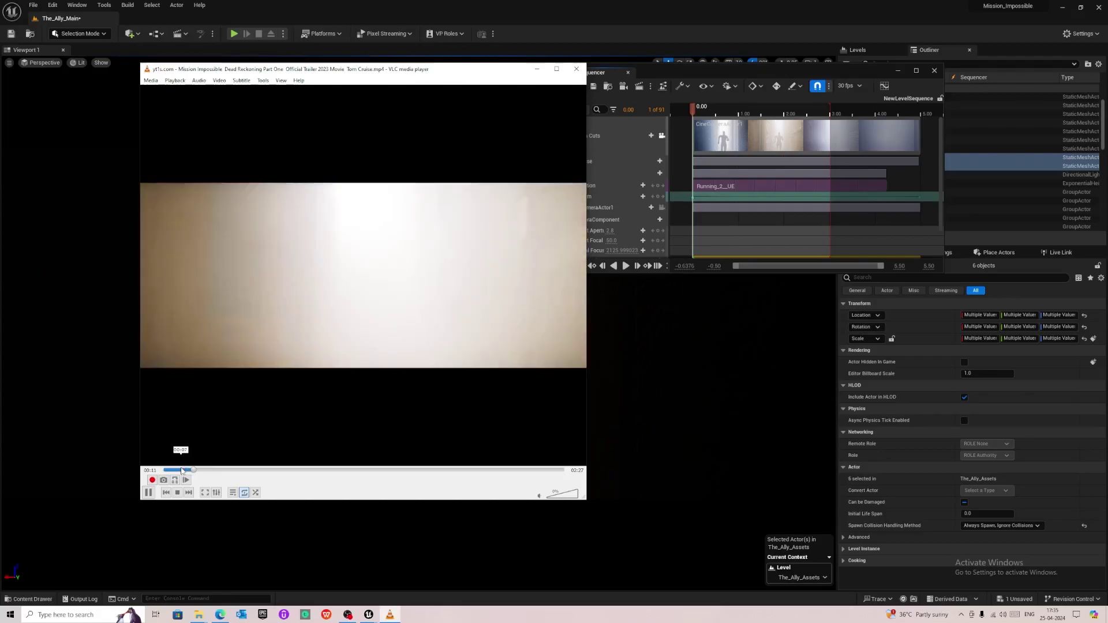
left_click(181, 471)
key("space")
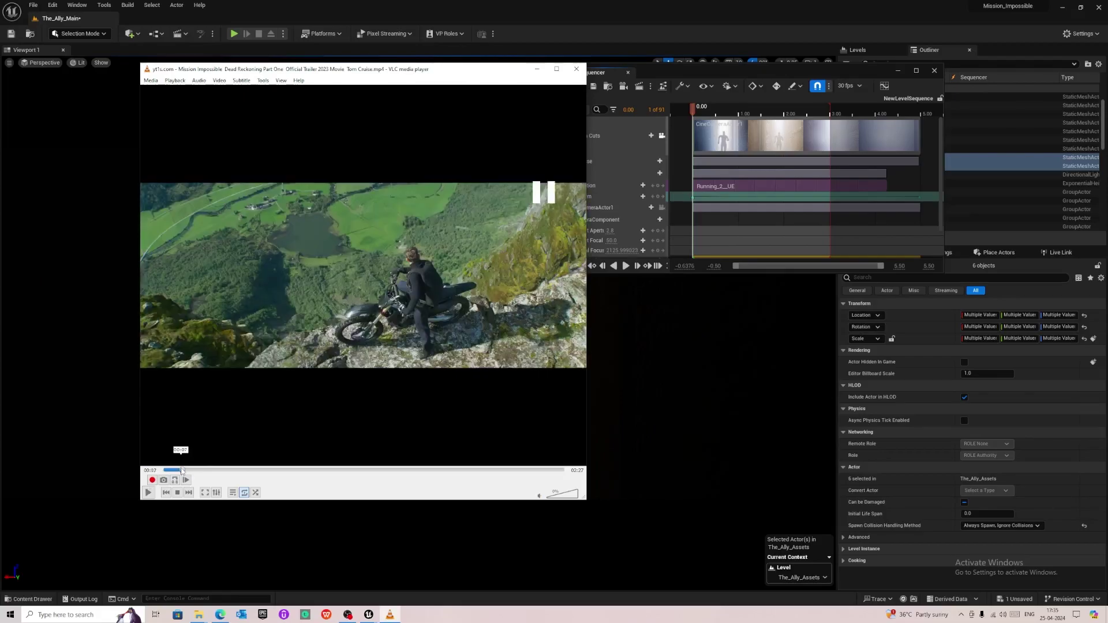
key("space")
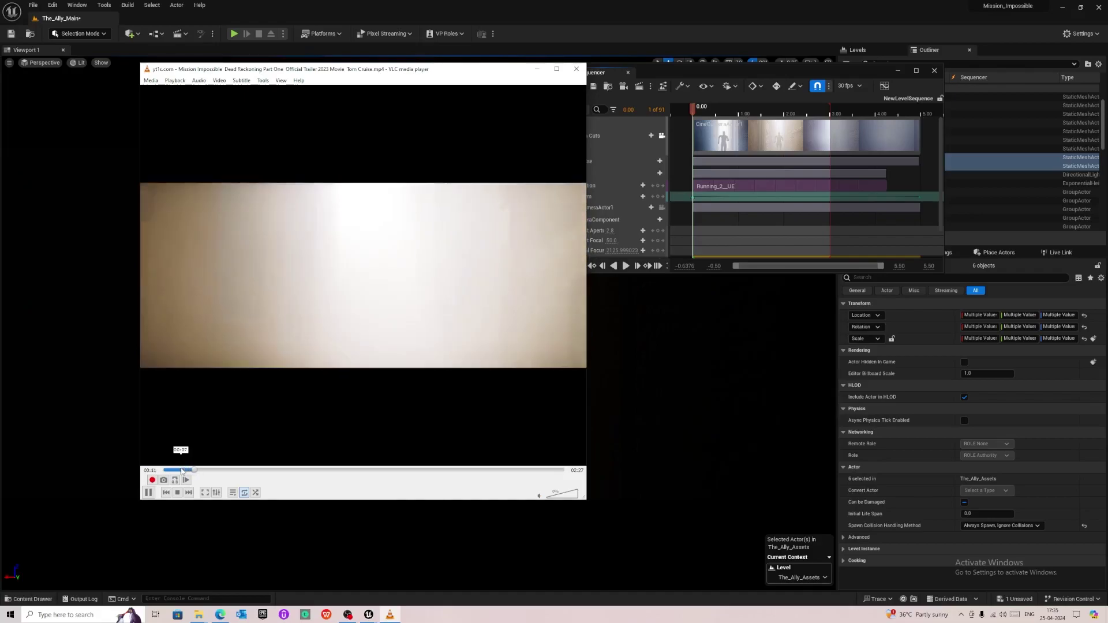
Step: Replay the trailer's alley run with pauses to examine the runner's framing and the lamps, then return to Unreal Engine
left_click(305, 325)
left_click(186, 469)
key("space")
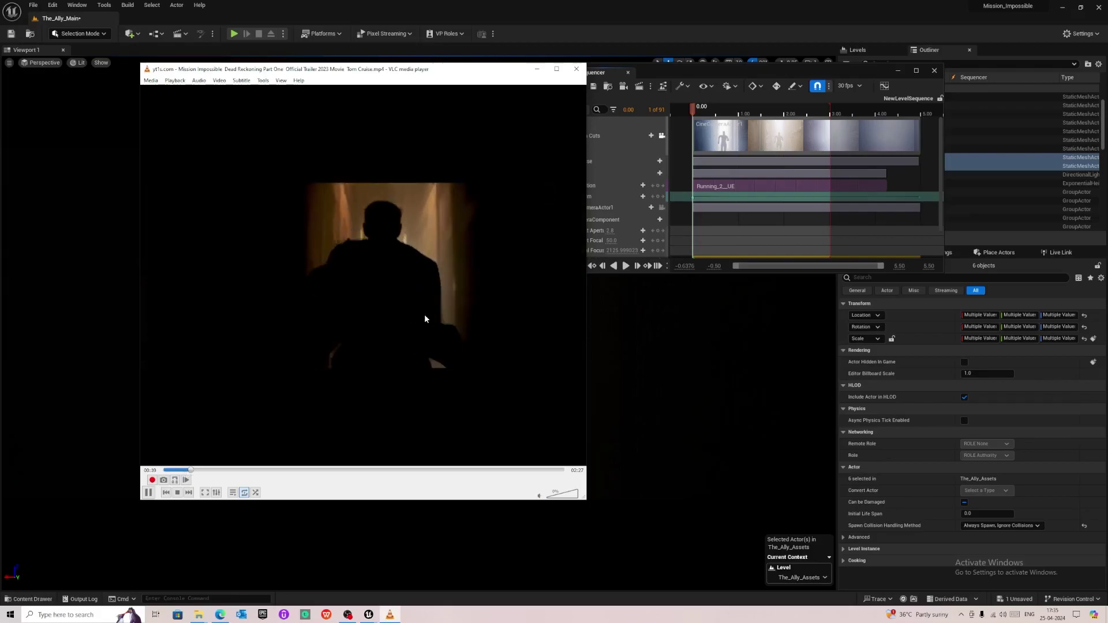
left_click(451, 328)
left_click(421, 346)
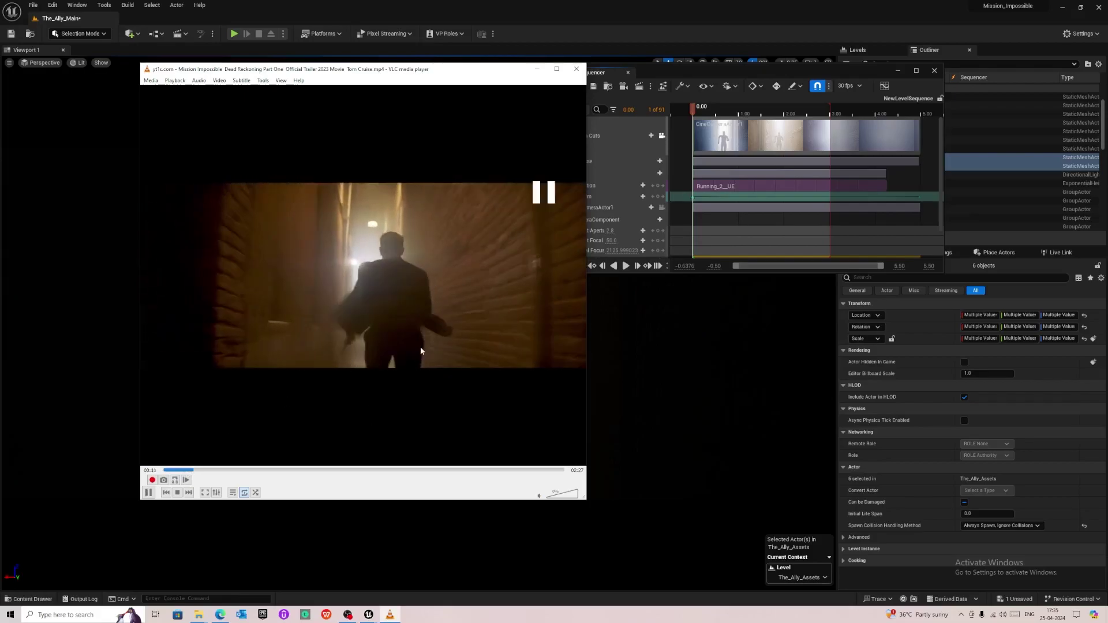
left_click(392, 315)
left_click(362, 265)
left_click(384, 252)
left_click(537, 69)
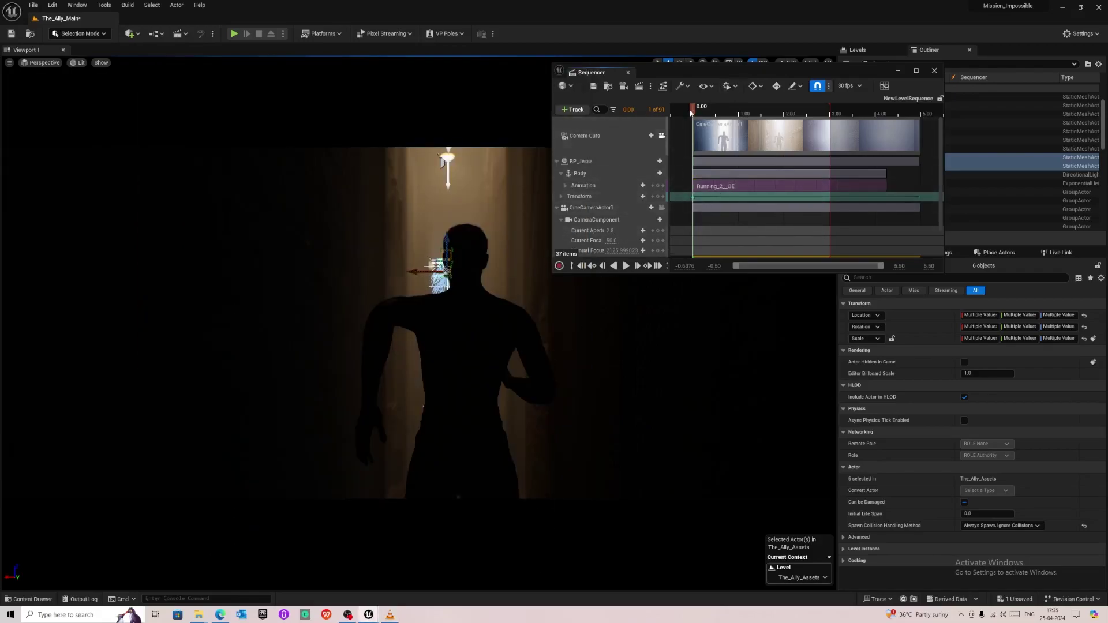
Step: Play the sequence to 1.50 s, then replay the trailer's alley run in VLC from about 0:08 for comparison
key("space")
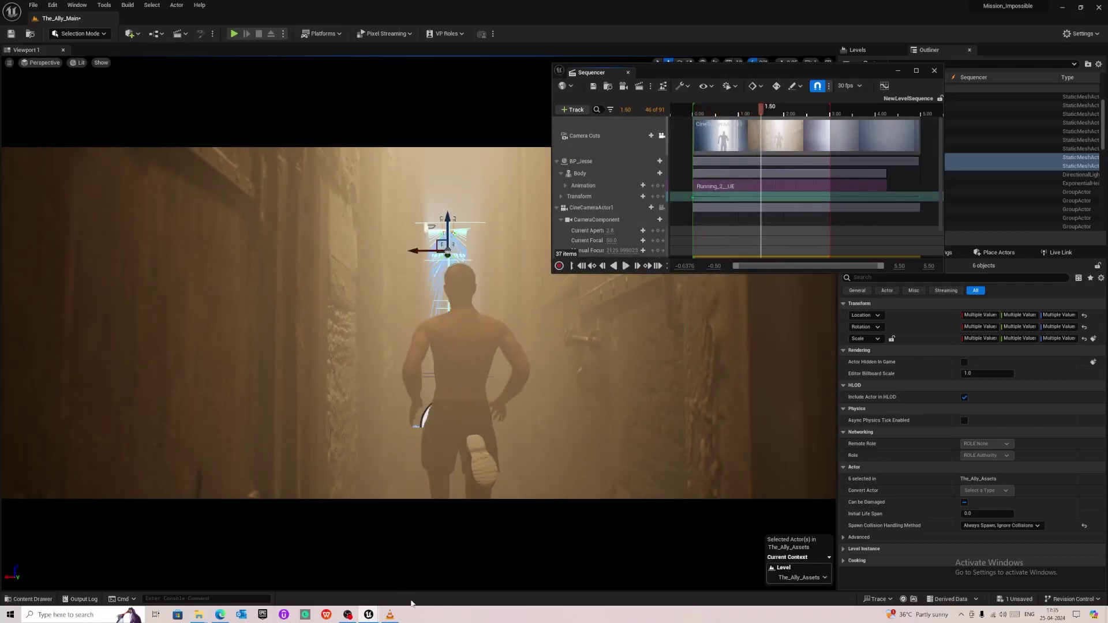
left_click(390, 614)
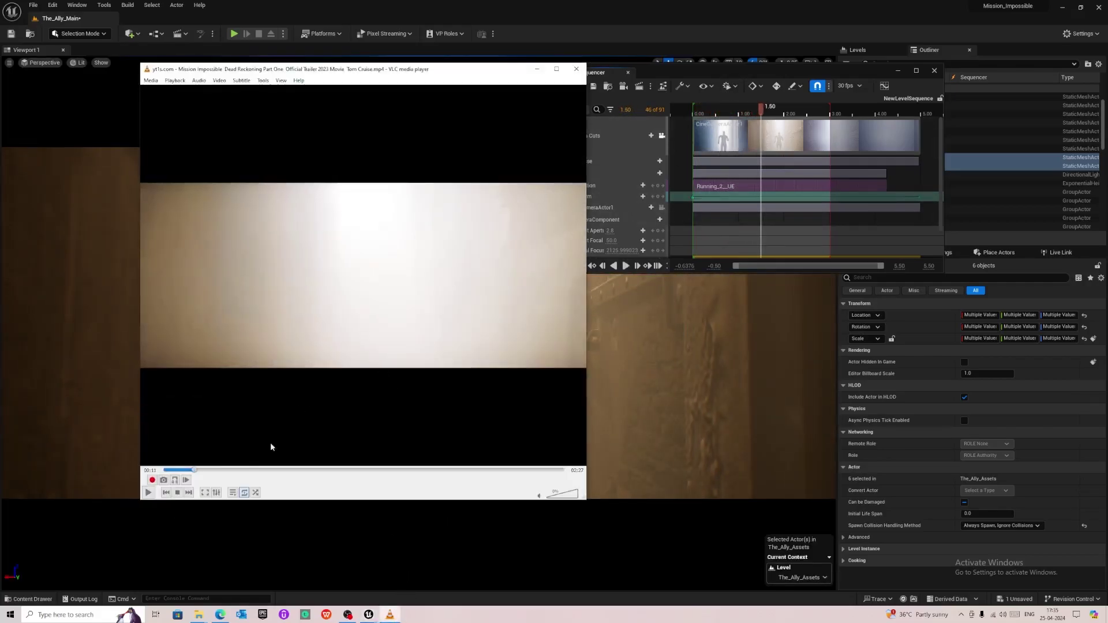
left_click(186, 471)
key("space")
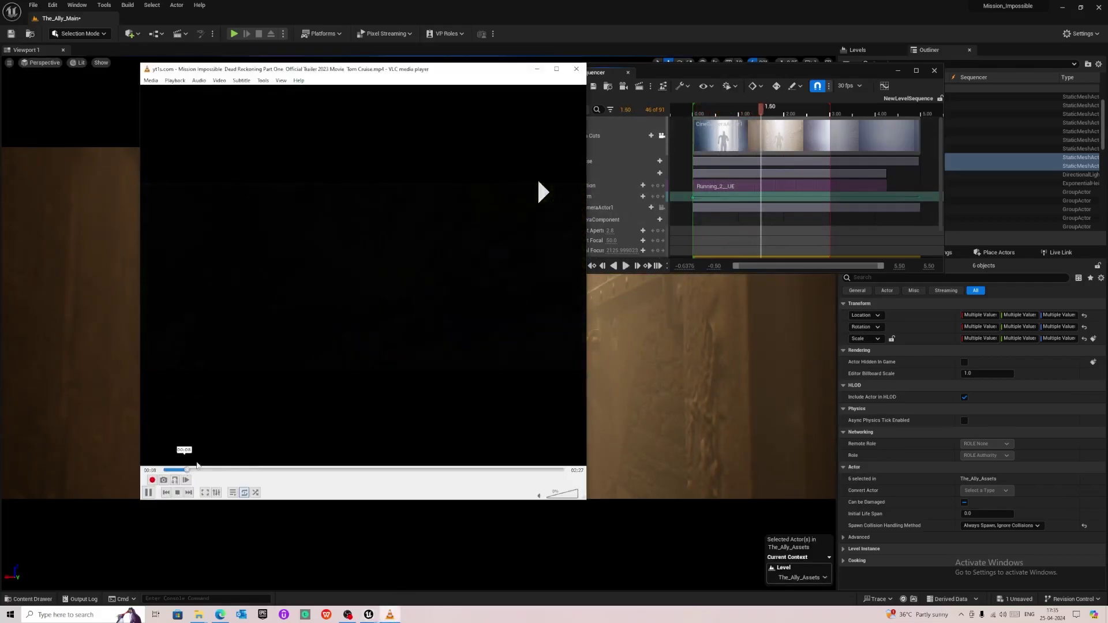
key("space")
key("space")
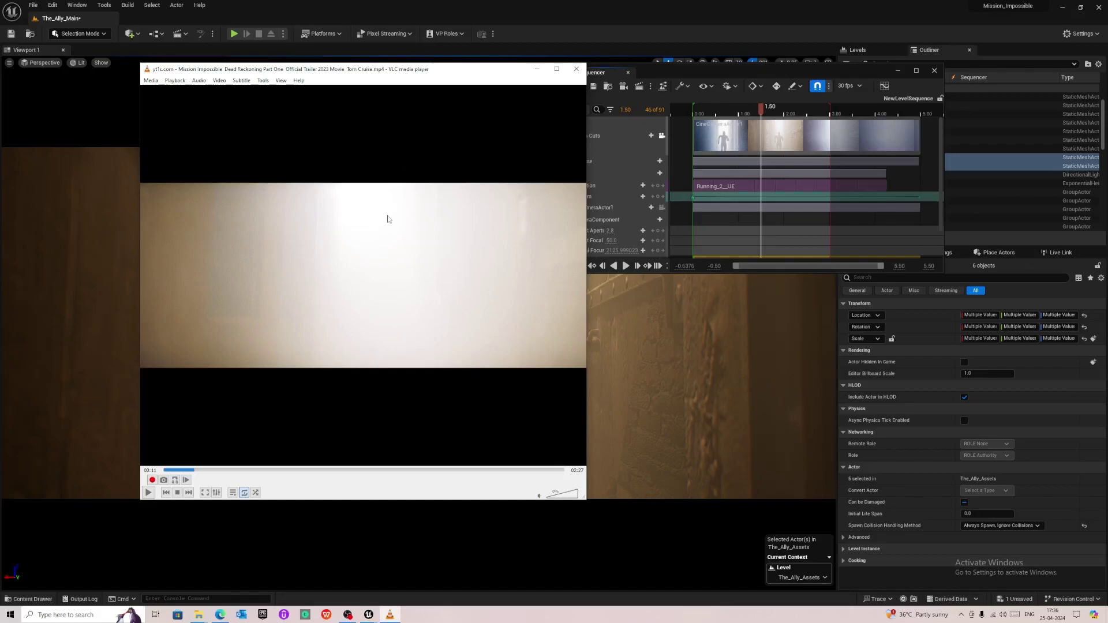
left_click(536, 69)
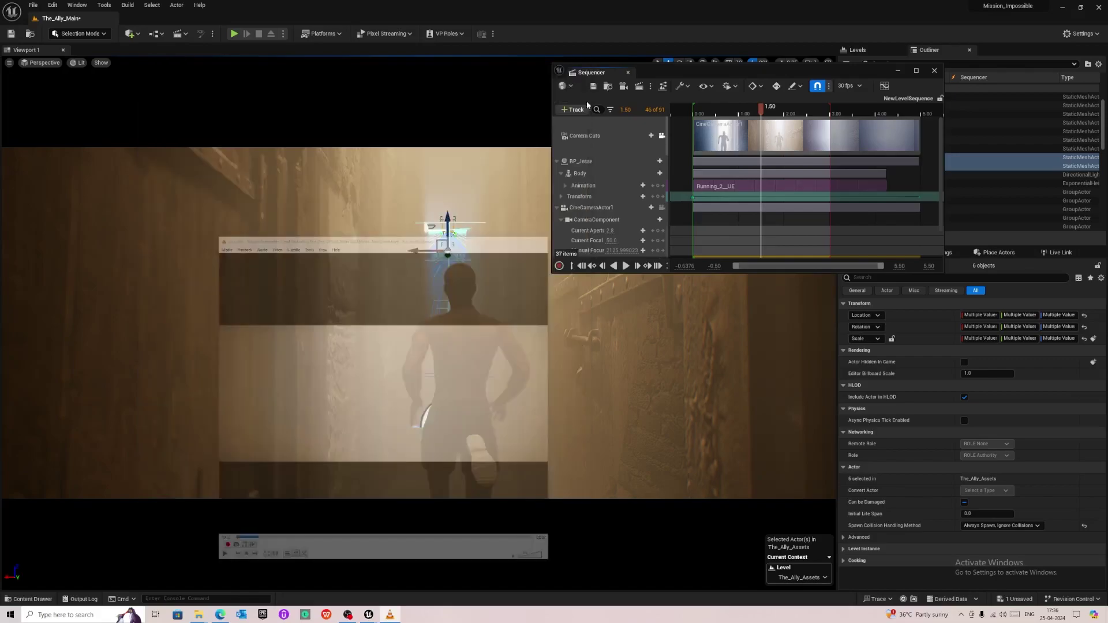
Step: At 2.8667 s, move CineCameraActor1 to Y -474 and Z 133, key its transform, and shift the key to about 3 seconds
left_click_drag(761, 108, 824, 145)
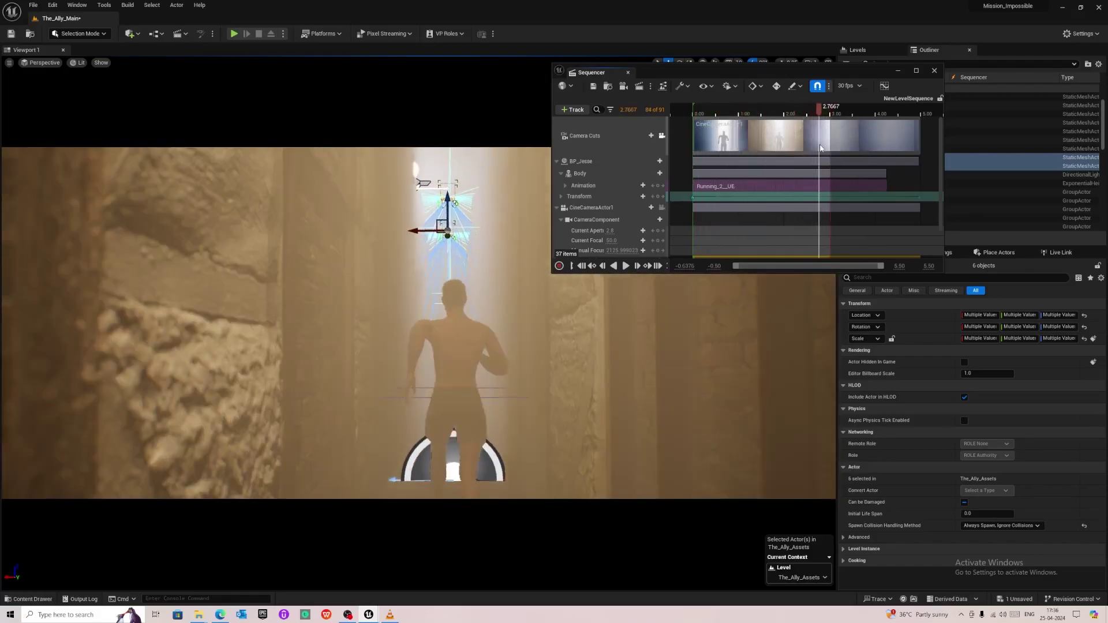
left_click(594, 208)
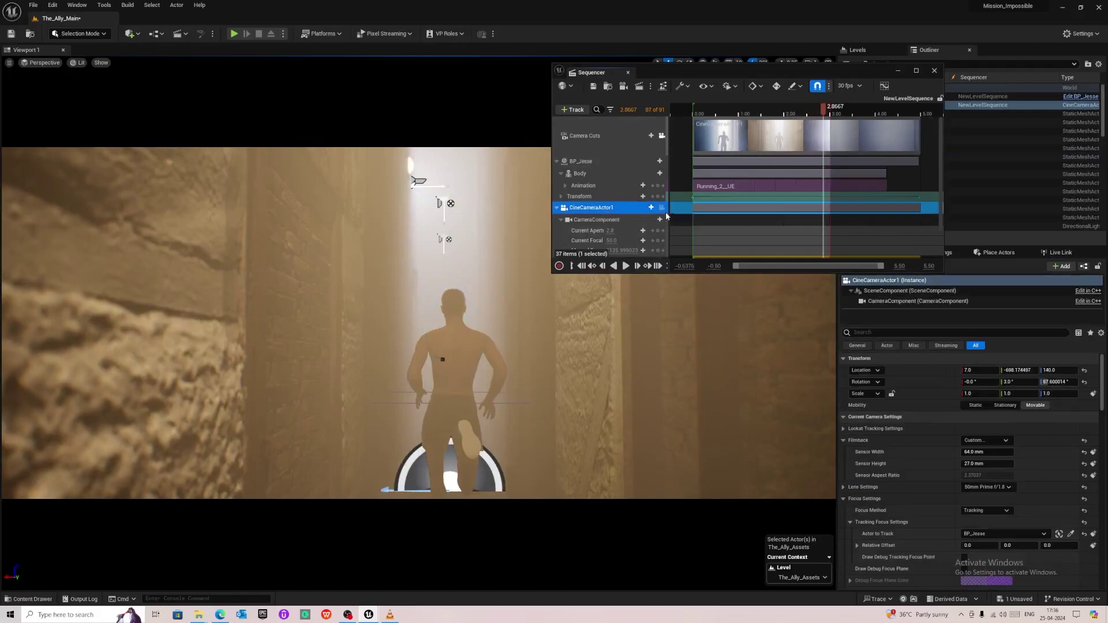
left_click_drag(1018, 370, 1050, 371)
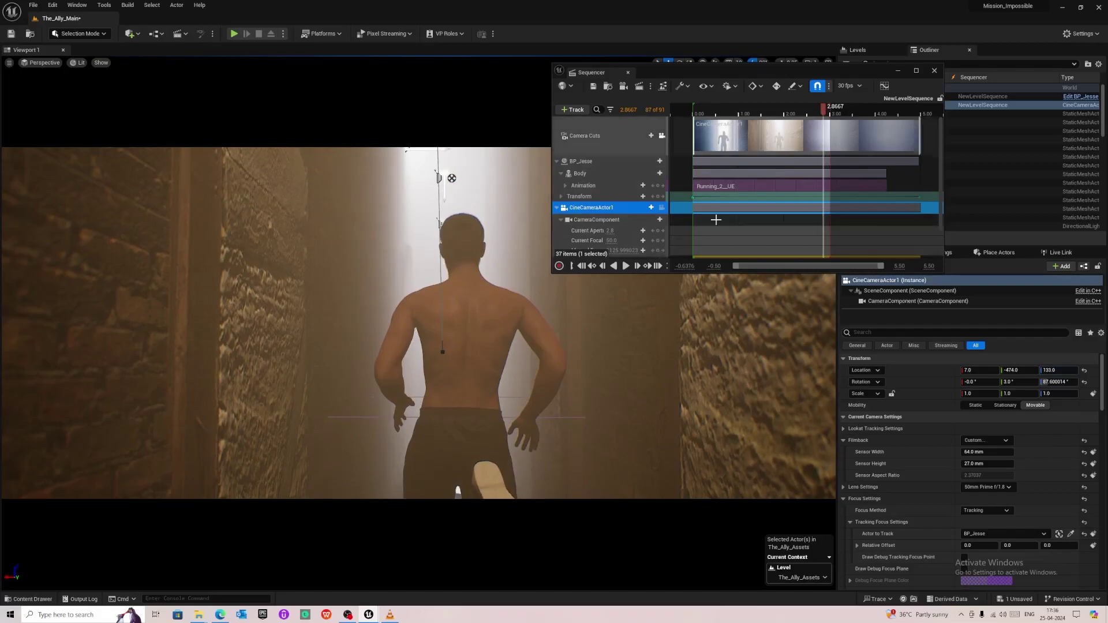
scroll(723, 218, "down", 2)
left_click(663, 240)
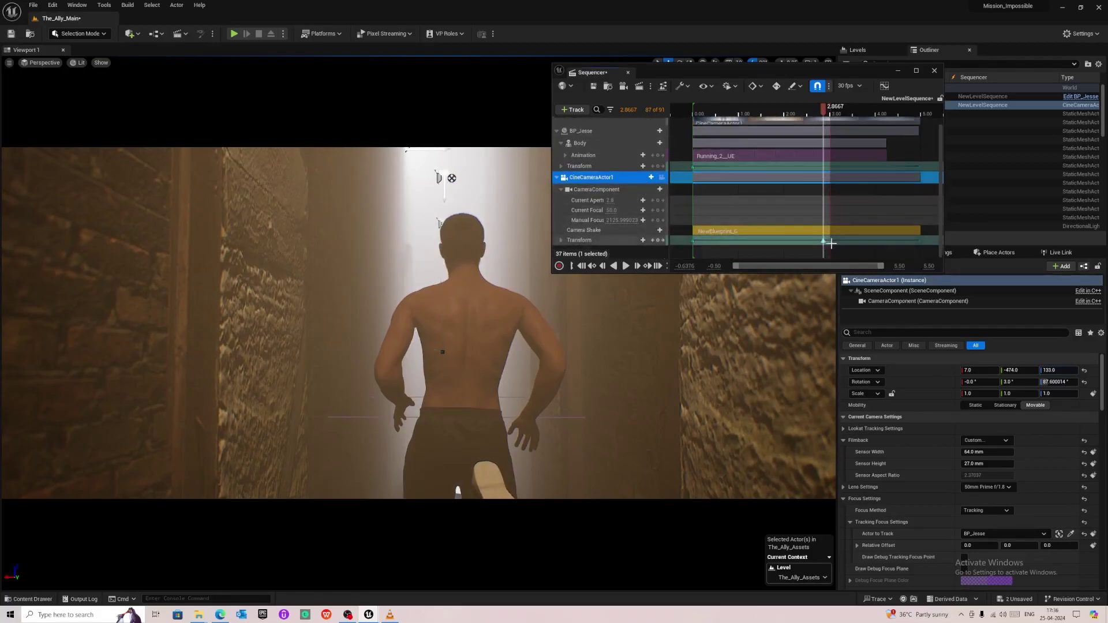
left_click_drag(828, 241, 835, 241)
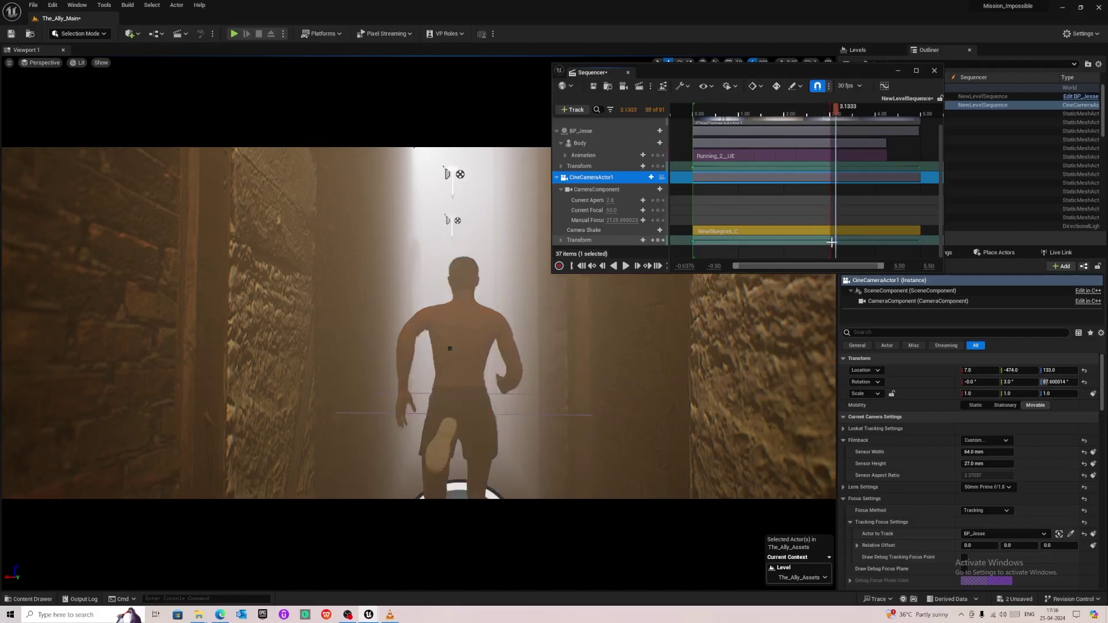
Step: Play the sequence repeatedly from the start to check the new camera move, stopping at 2.10 s
left_click(694, 112)
key("space")
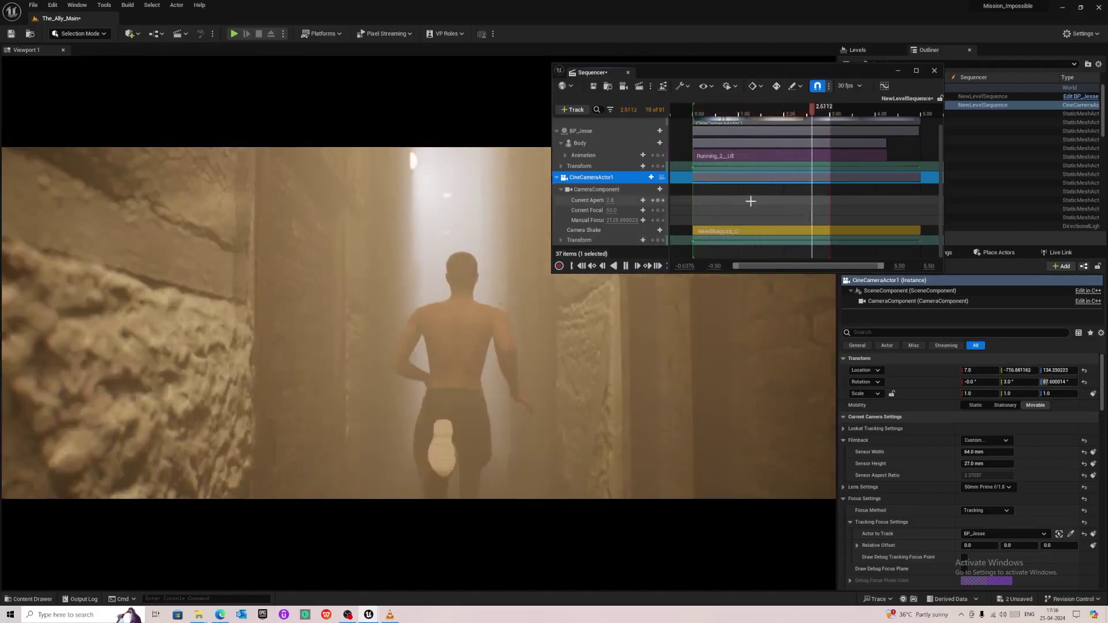
left_click(693, 106)
key("space")
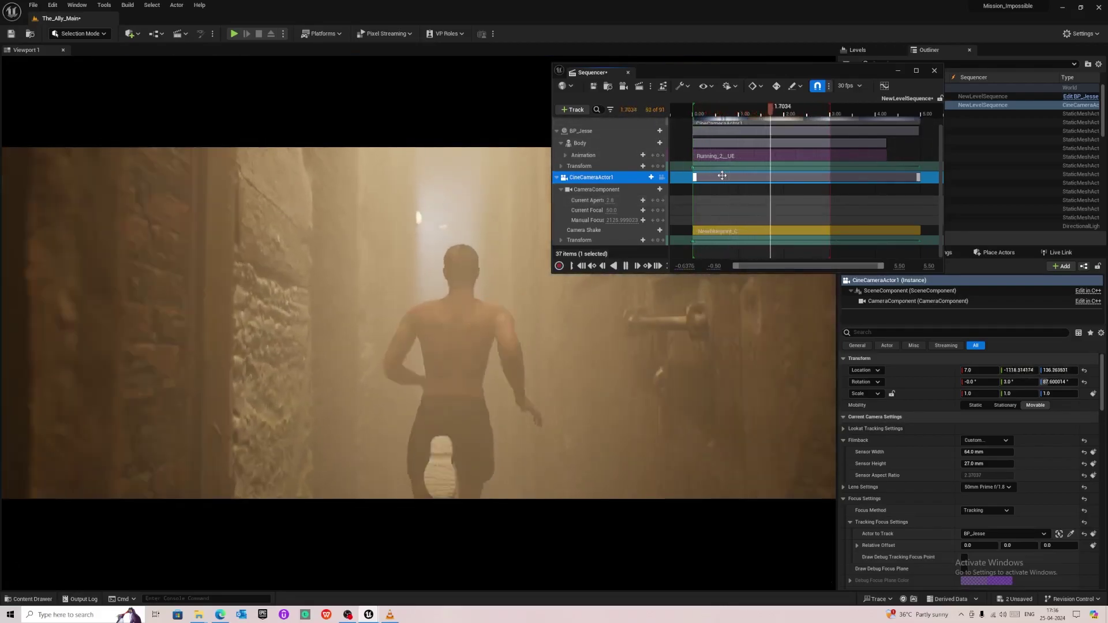
key("Up")
key("space")
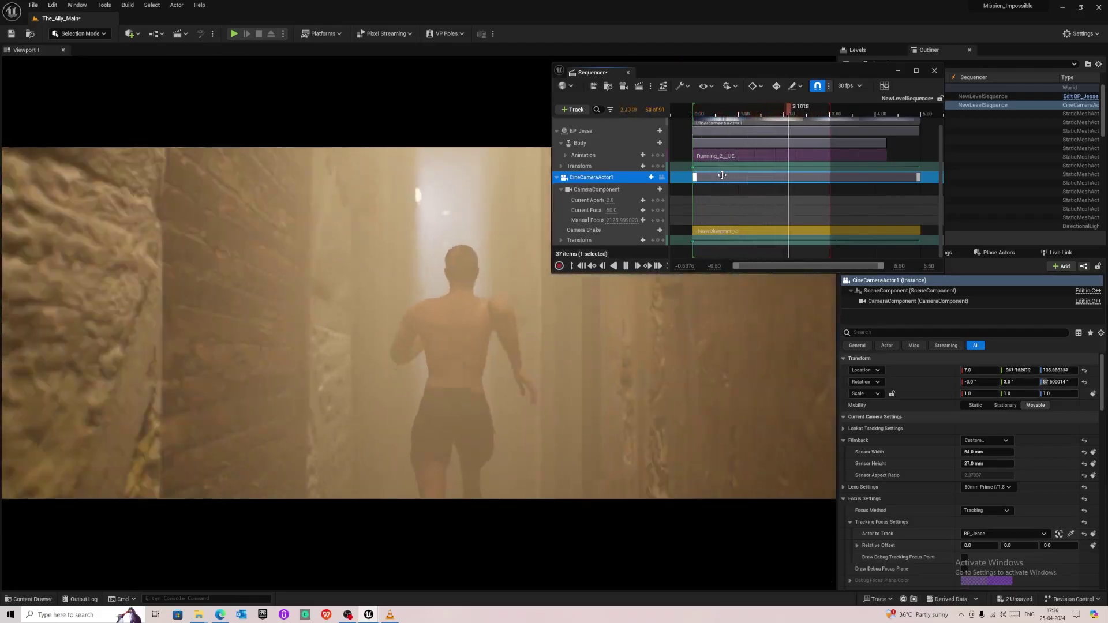
key("space")
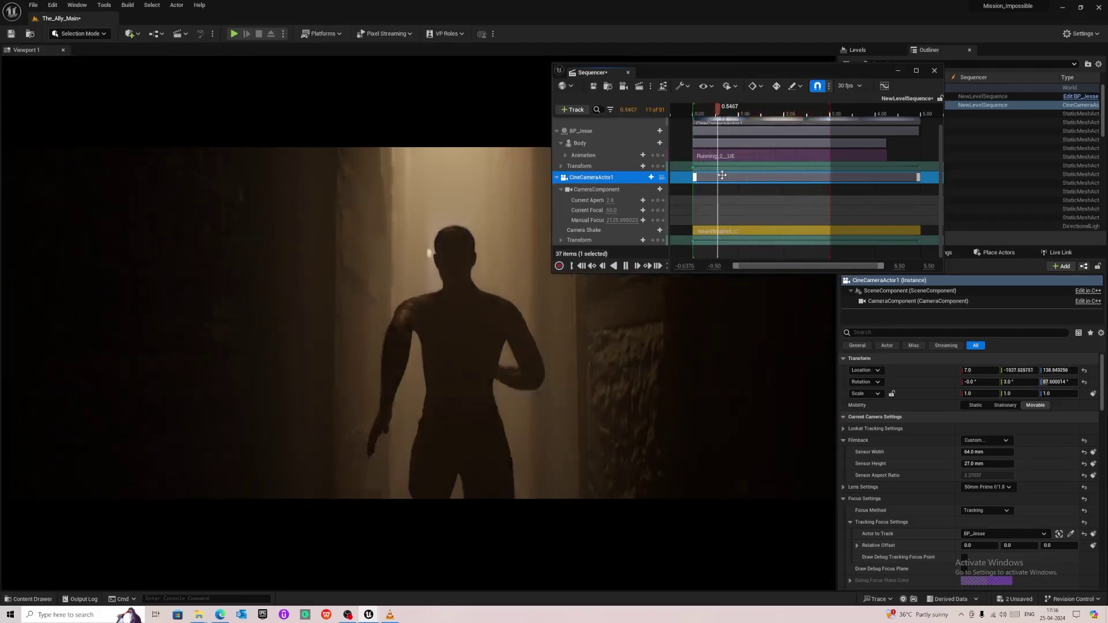
key("space")
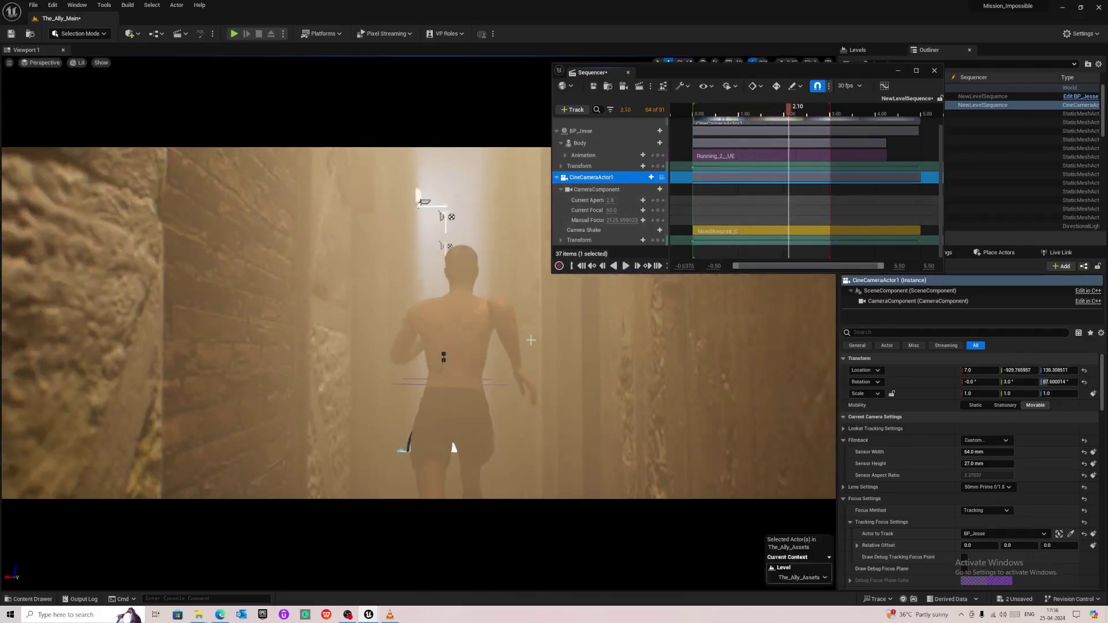
Step: Set the play rate of the Running_2__UE animation section to 1.3
left_click(743, 156)
right_click(746, 160)
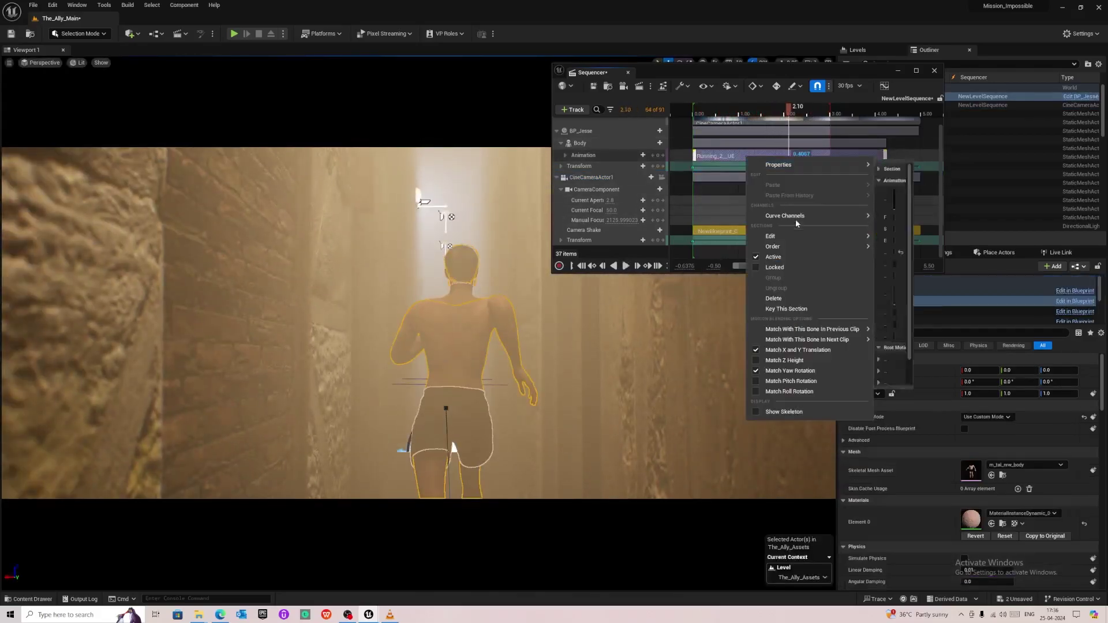
mouse_move(827, 169)
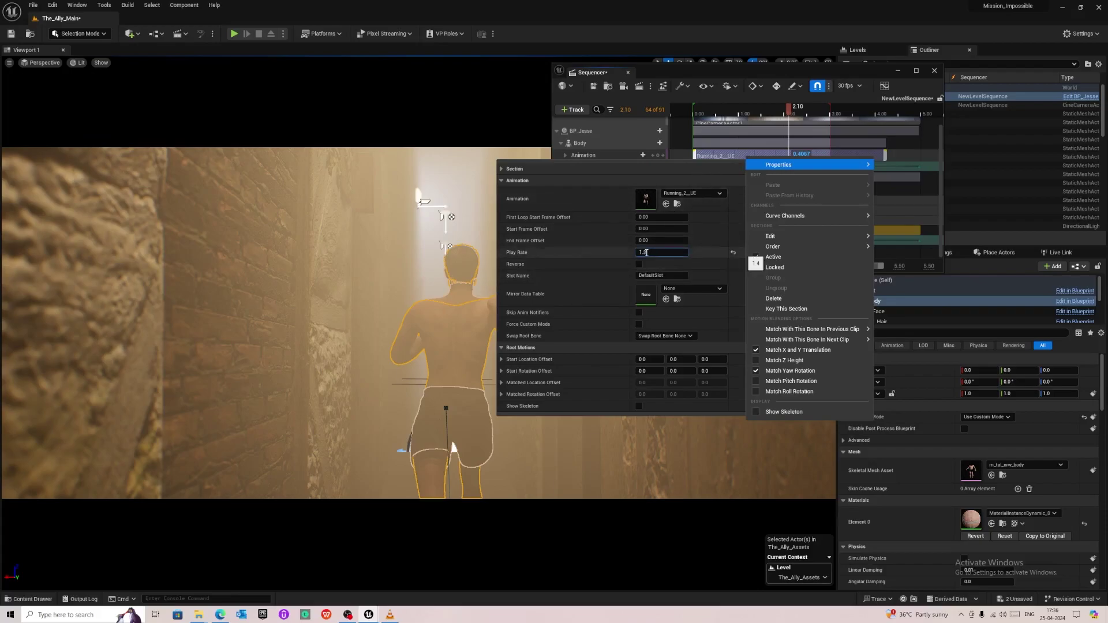
left_click(604, 251)
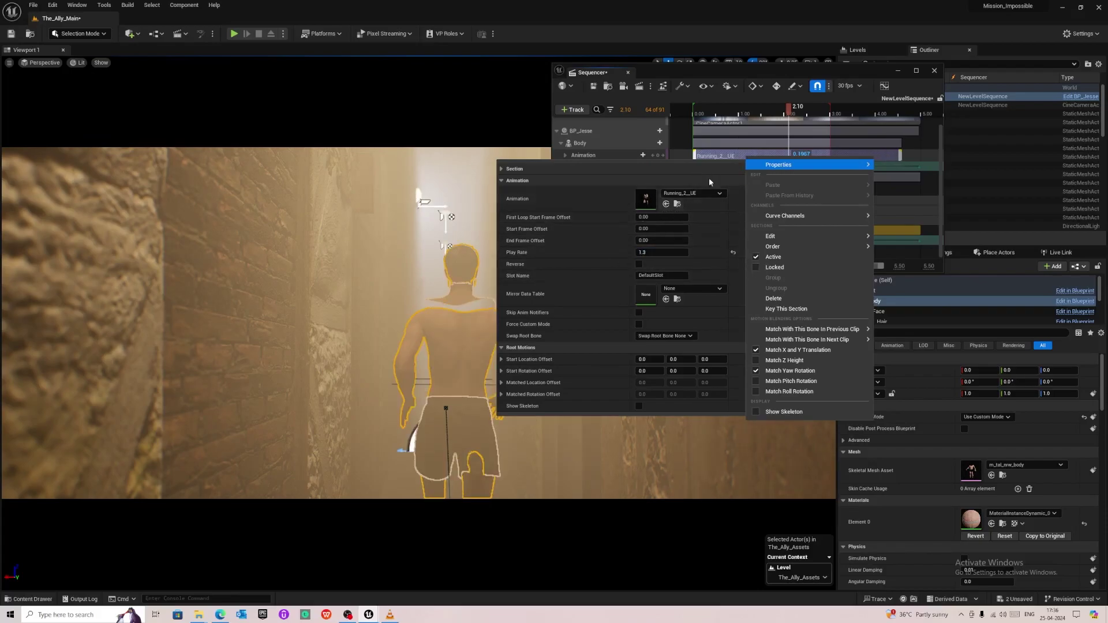
left_click(701, 74)
Step: Preview the run from the first frame at the new animation speed, stopping at 2.6667 s
left_click(694, 110)
key("space")
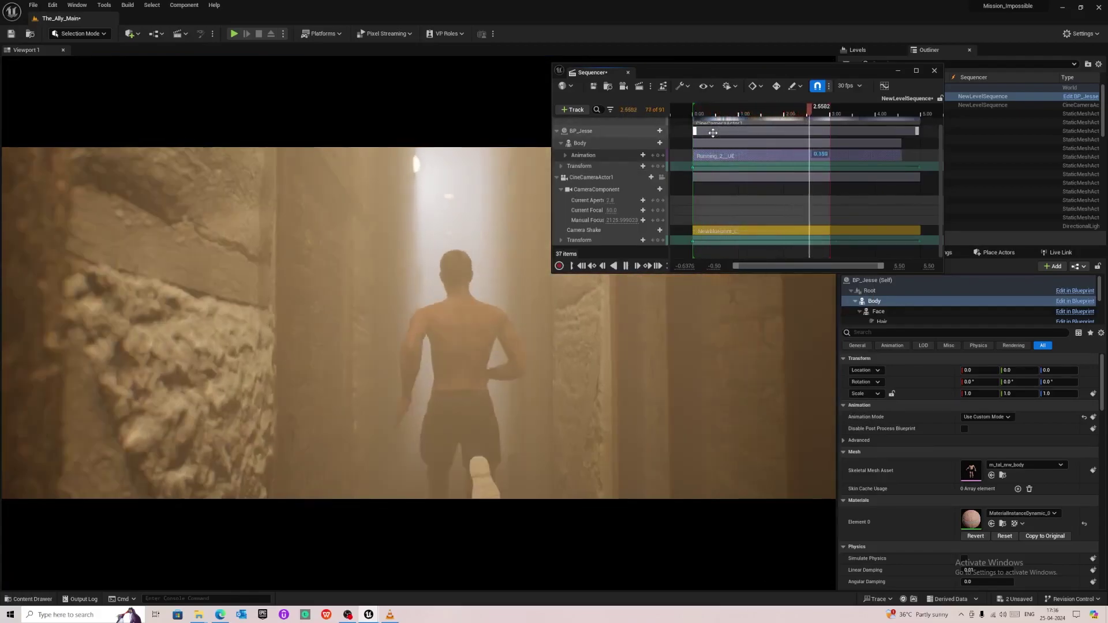
key("space")
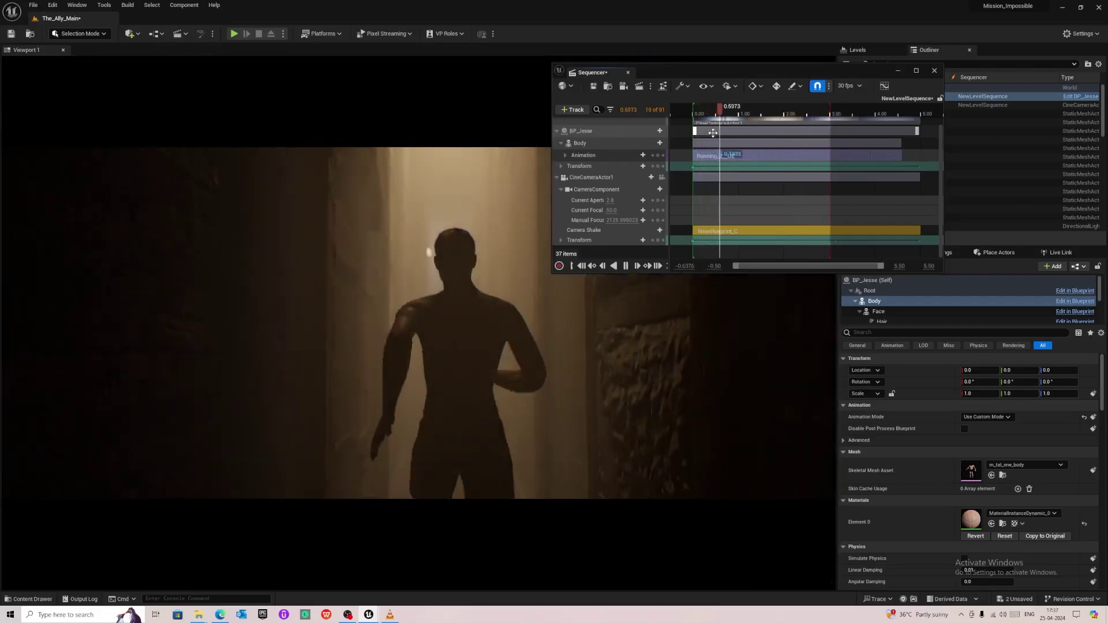
key("space")
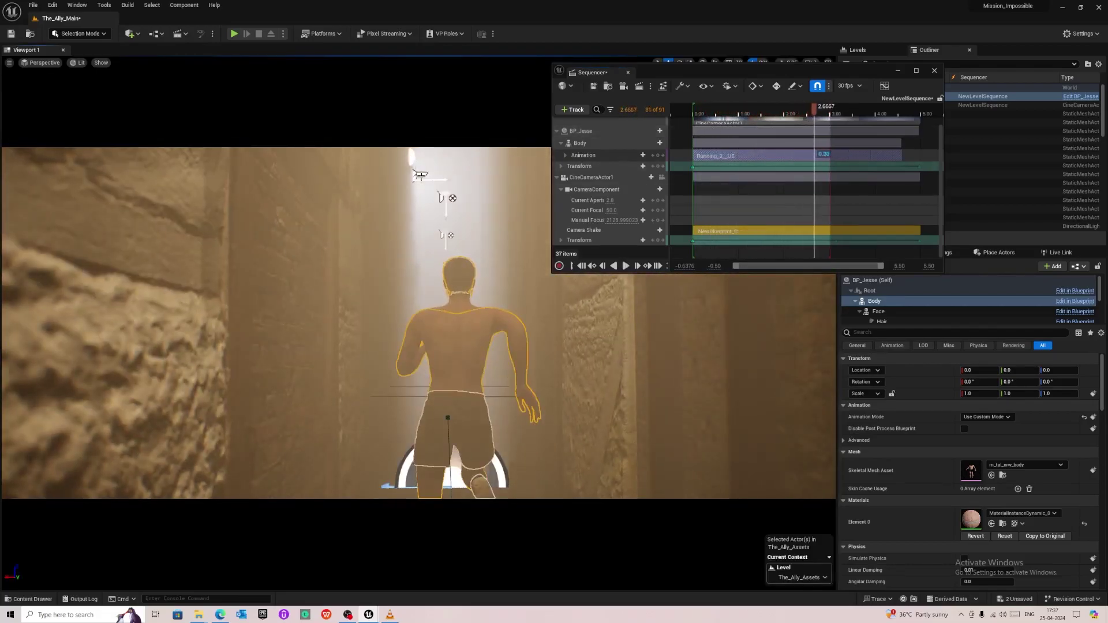
Step: Deselect the wall lamp, hide the editor icons with Game View, and play the sequence from the start to 2.10 s
left_click(402, 167)
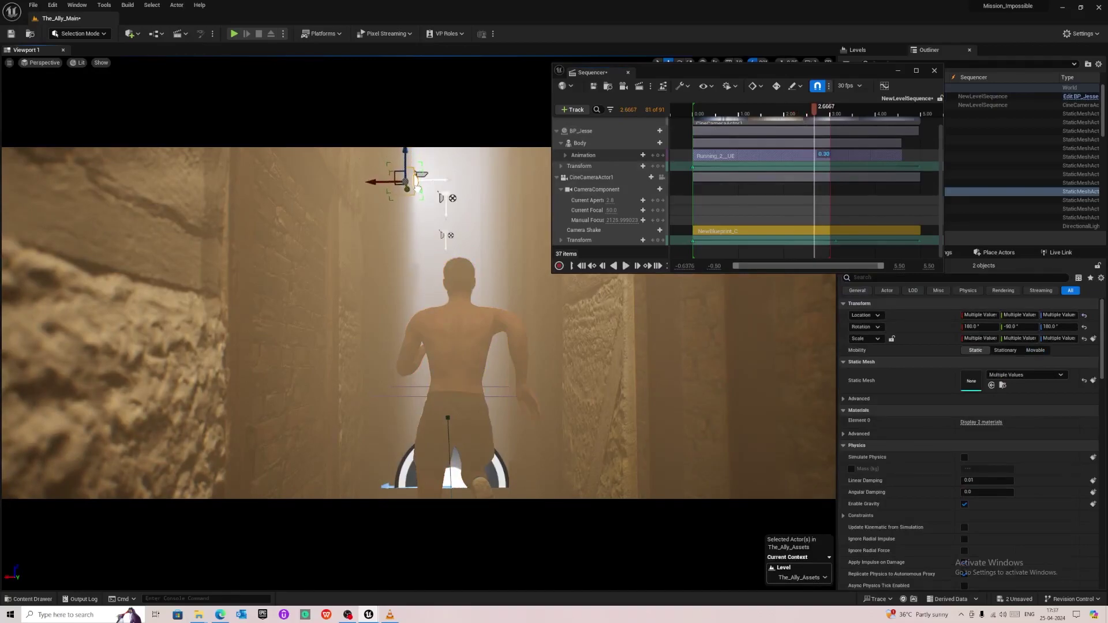
left_click(464, 242)
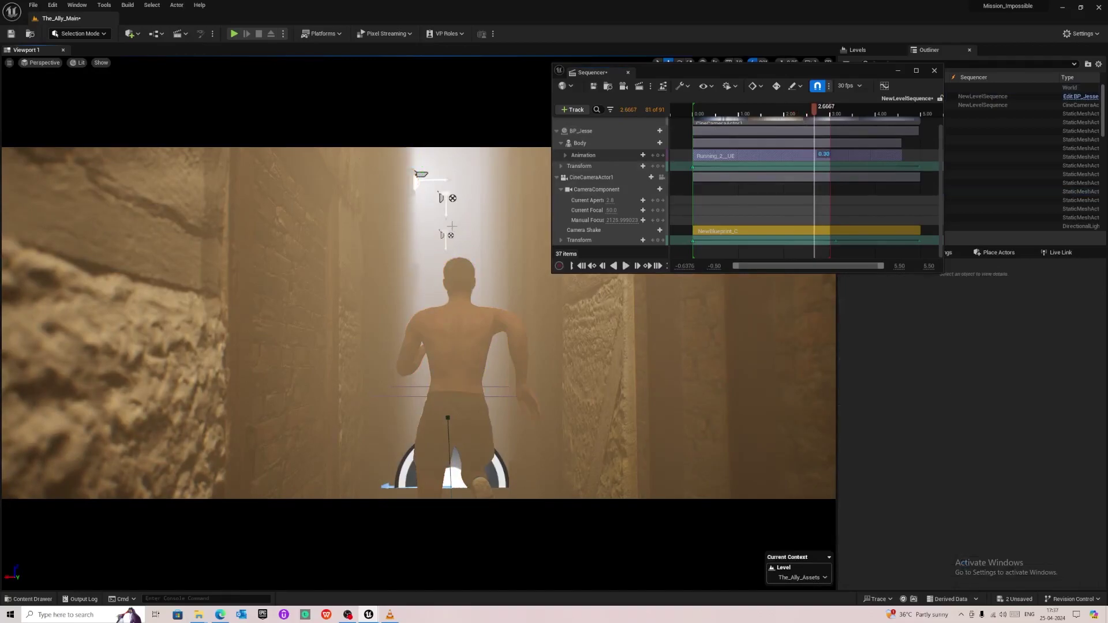
key("g")
left_click(694, 110)
key("space")
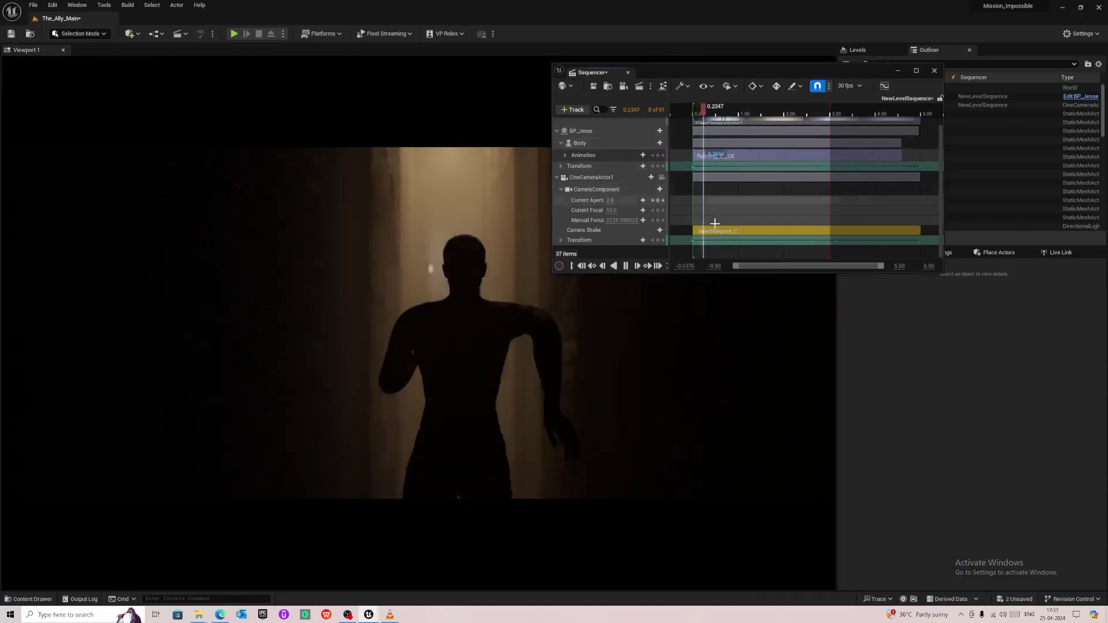
key("space")
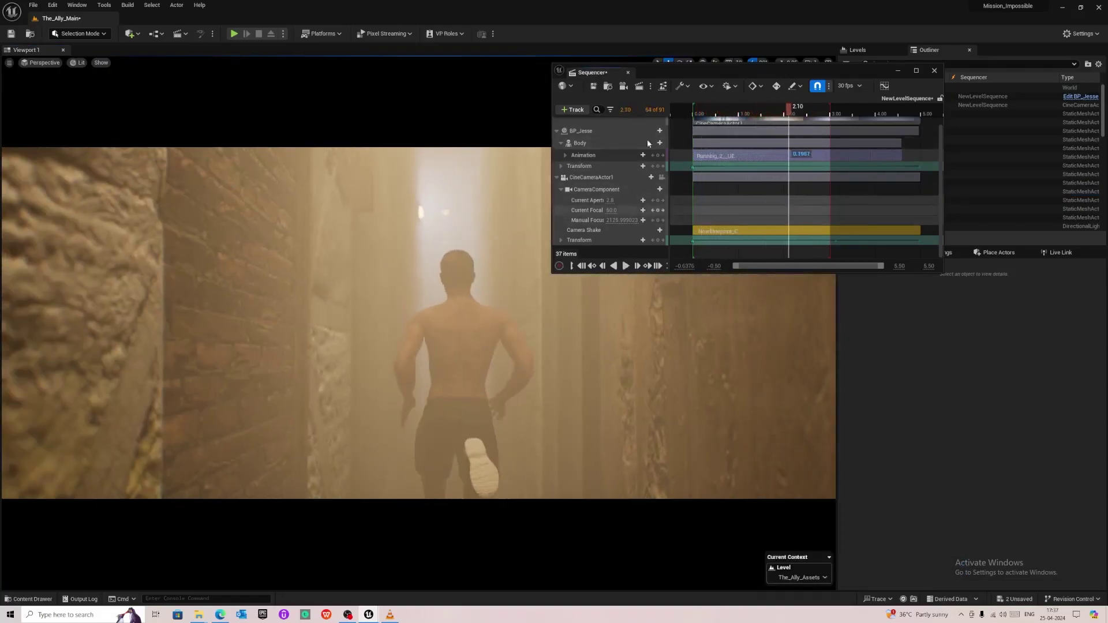
Step: Leave the camera view and duplicate the ceiling lamp fixture twice farther down the alley, ending with nothing selected
left_click(662, 178)
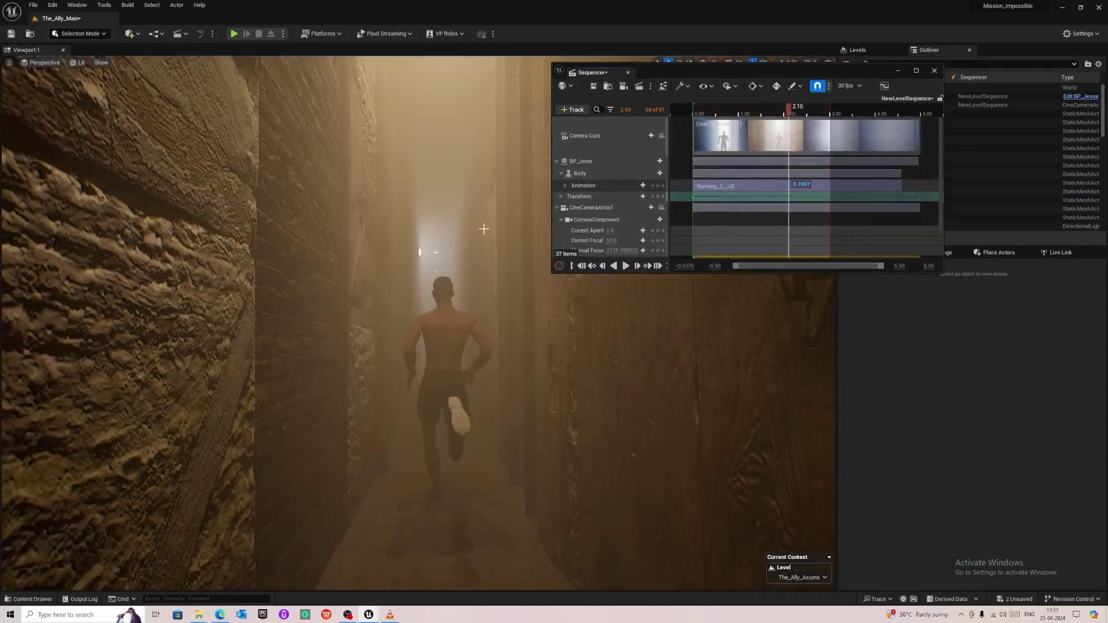
scroll(462, 262, "down", 10)
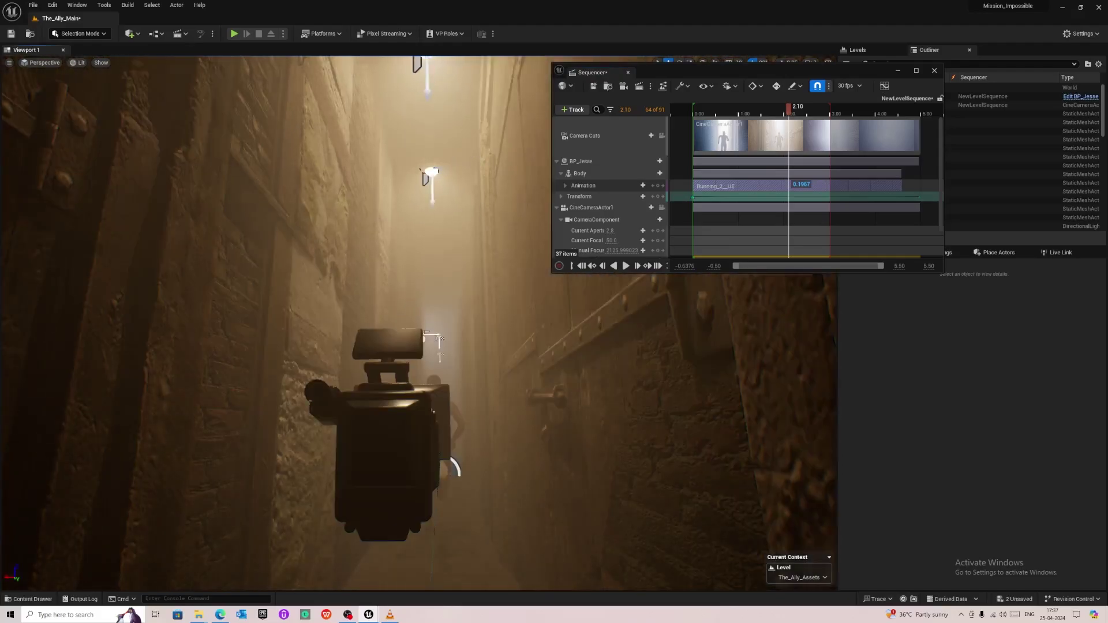
left_click(430, 173)
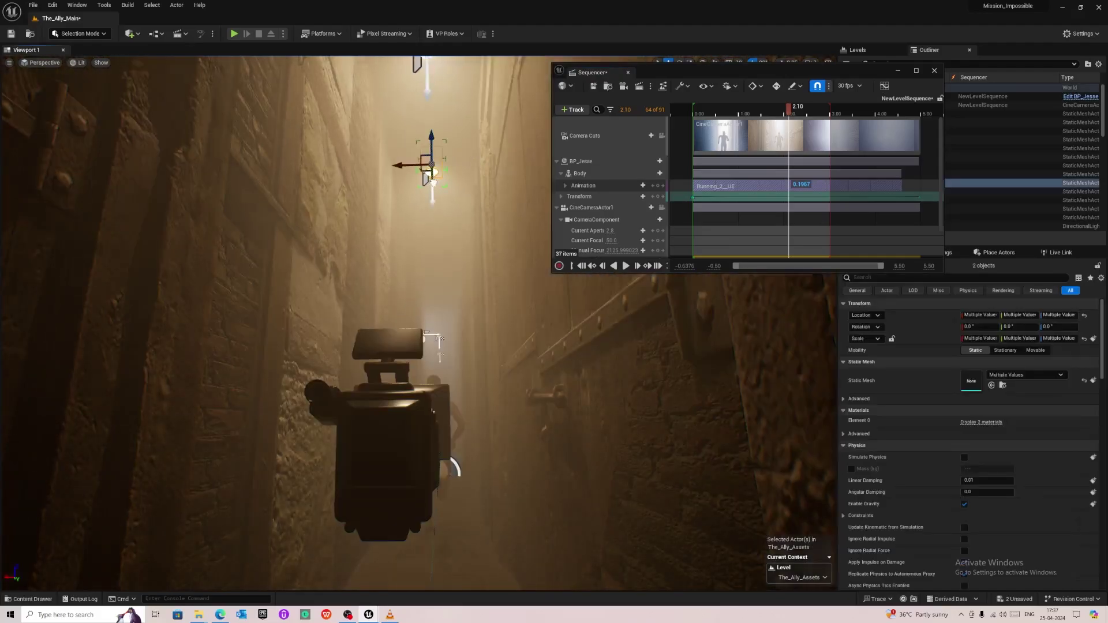
left_click(433, 253)
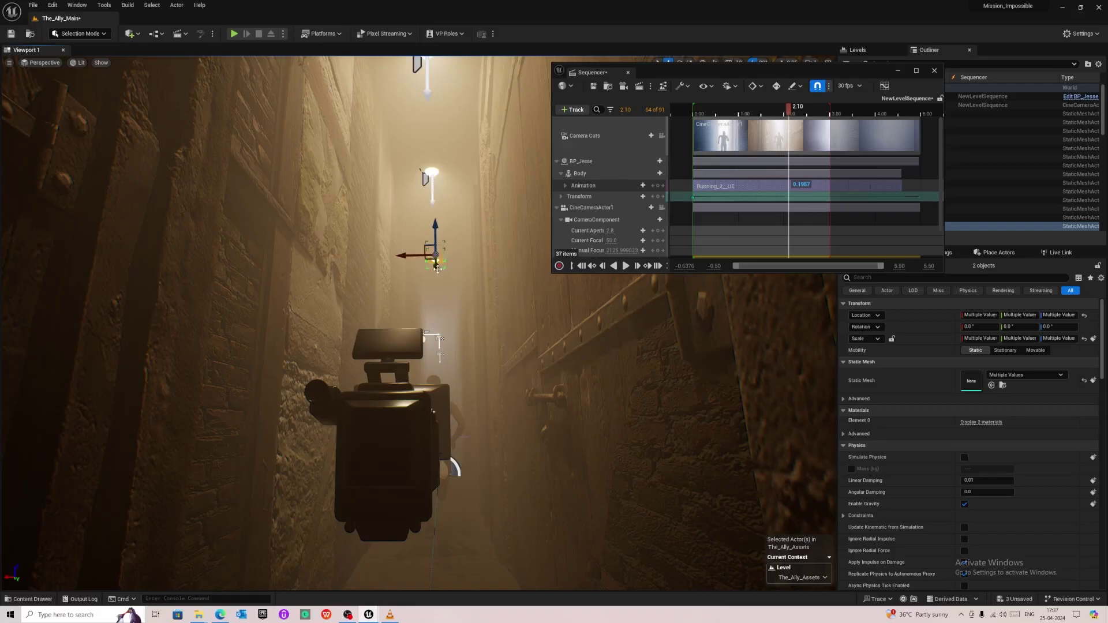
left_click(451, 306)
key("Escape")
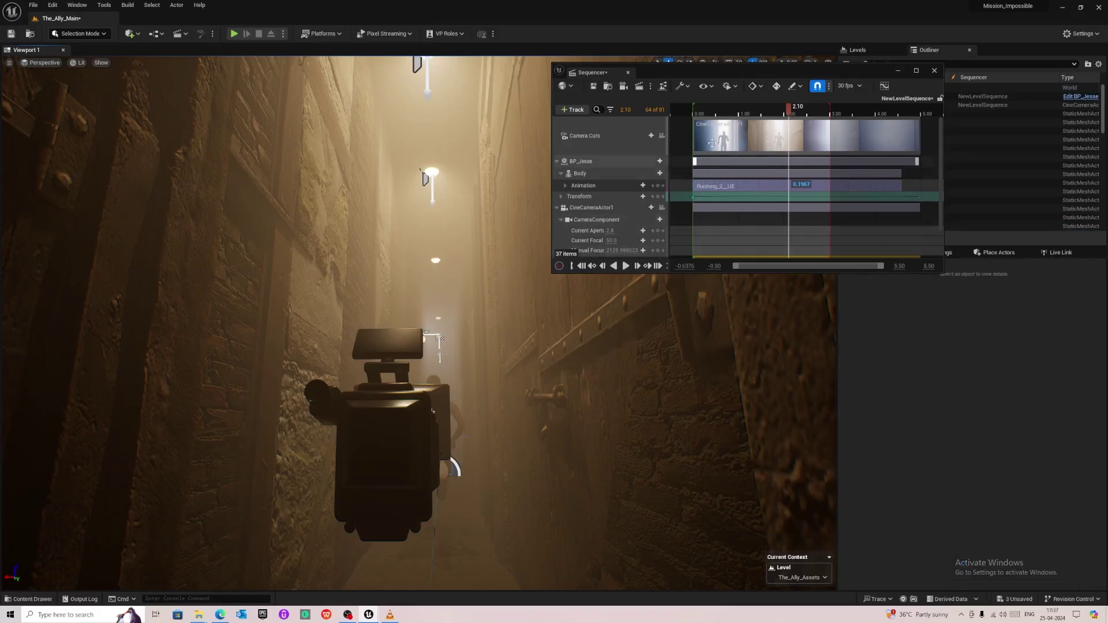
Step: Play the sequence from the start through the camera to check the added lamps, stopping at 2.9333 s
left_click(693, 115)
key("space")
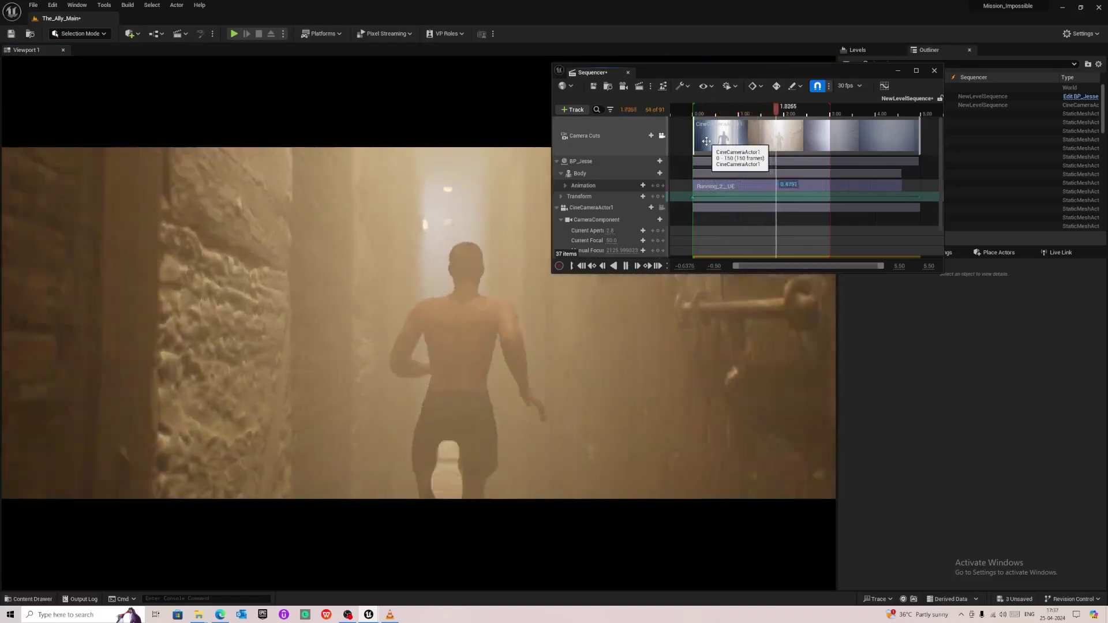
left_click(662, 136)
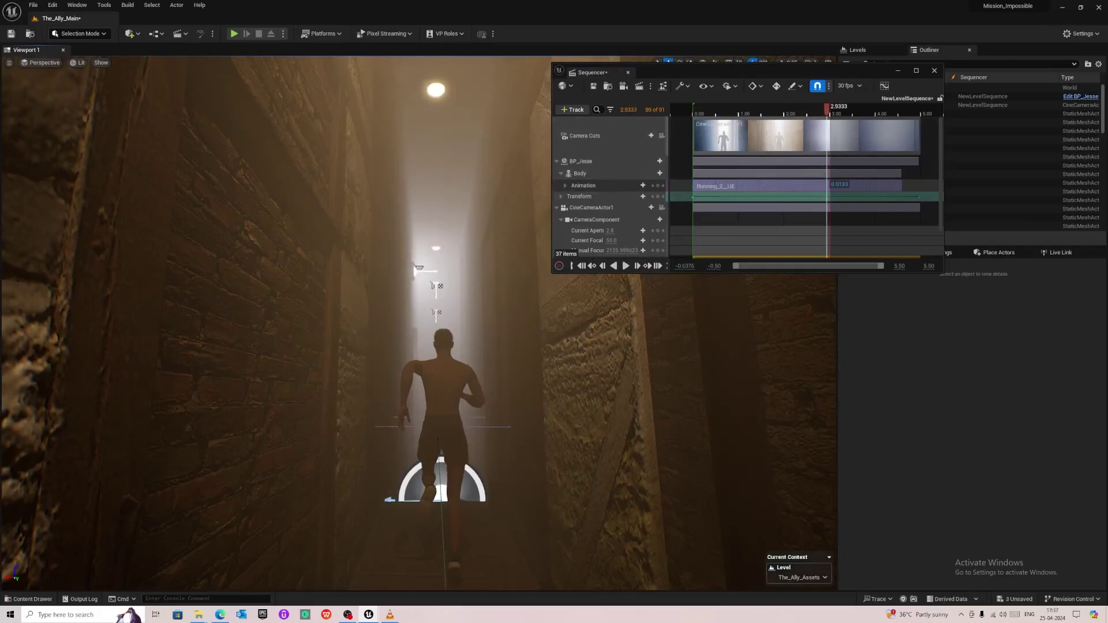
Step: Set the SpotLight's temperature to 6500 and save the level sequence
left_click(418, 268)
scroll(971, 525, "down", 3)
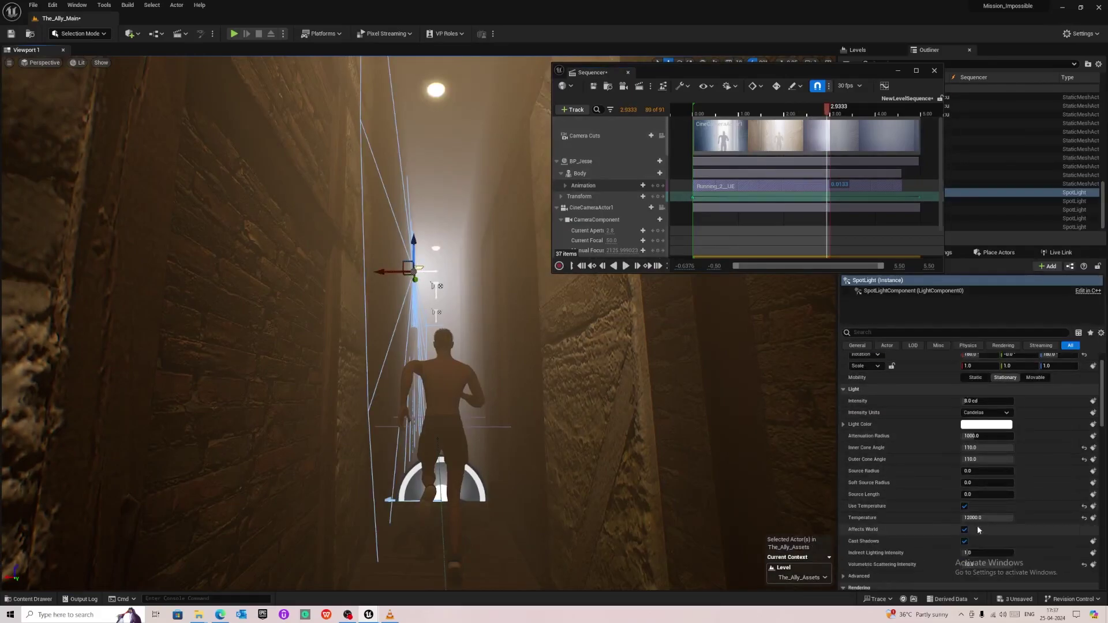
left_click(983, 519)
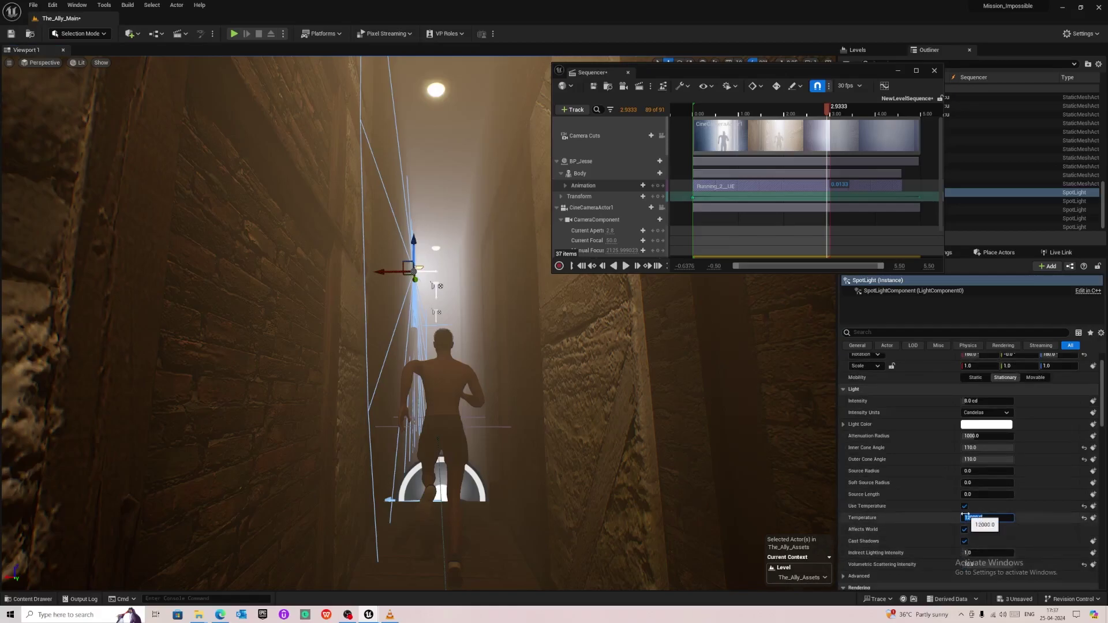
type("65")
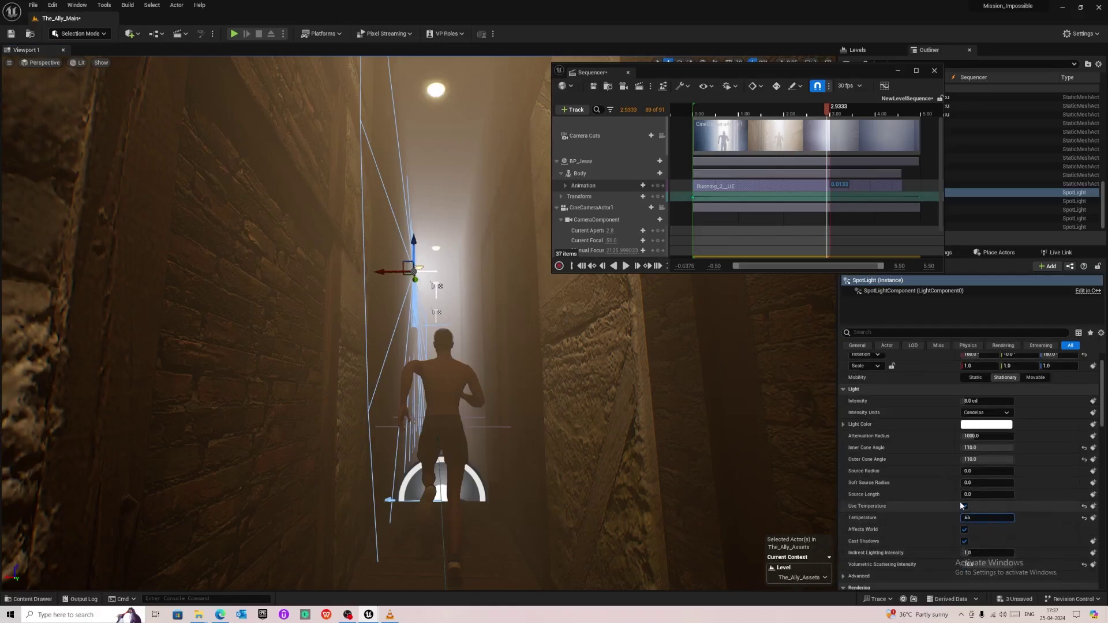
type("00")
key("Return")
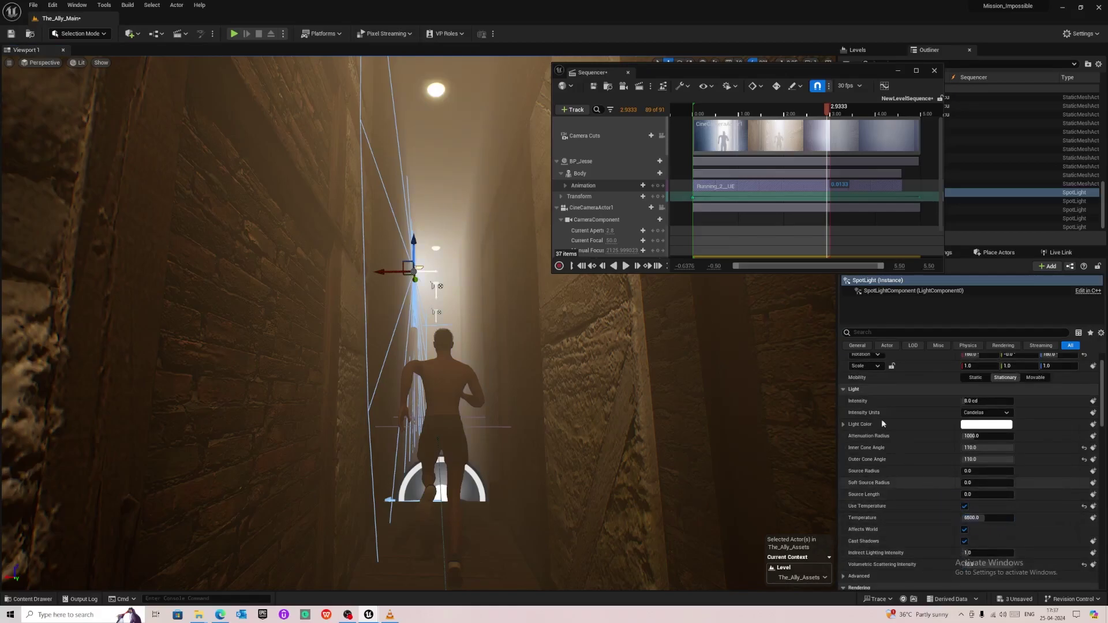
left_click(593, 86)
Step: Look through the camera cuts and play the sequence from the first frame to the end at 3.0333 s
left_click(662, 136)
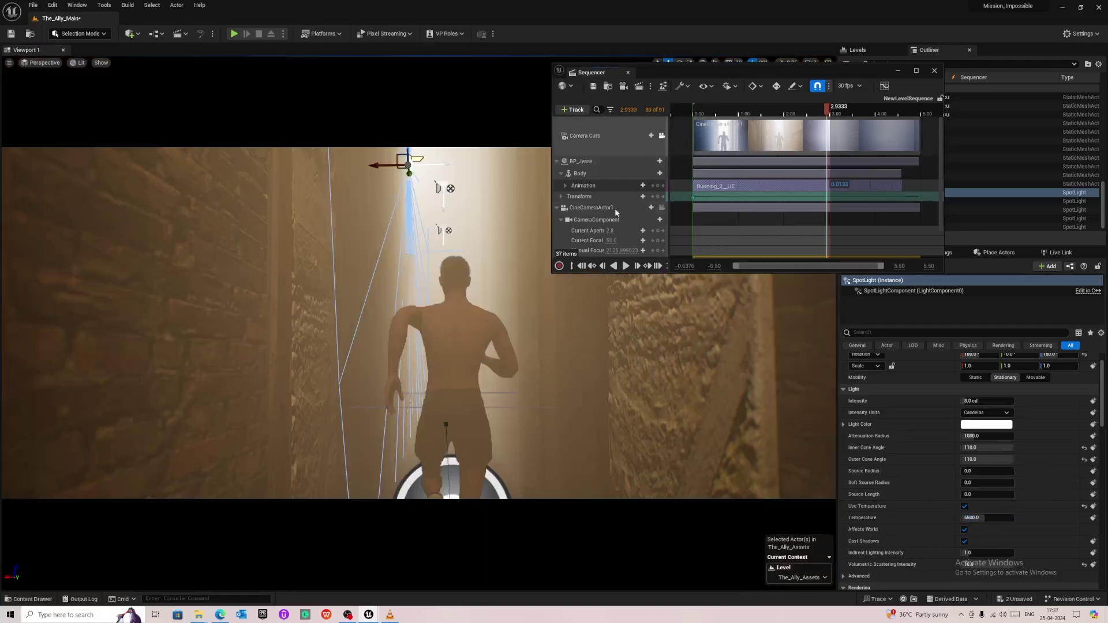
left_click(581, 265)
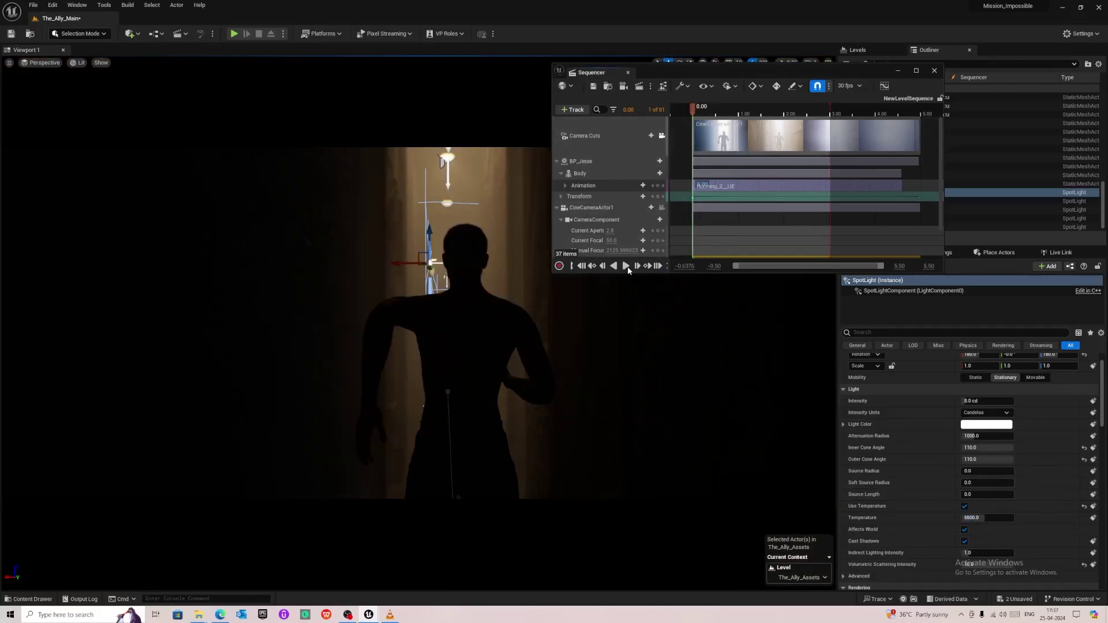
left_click(627, 268)
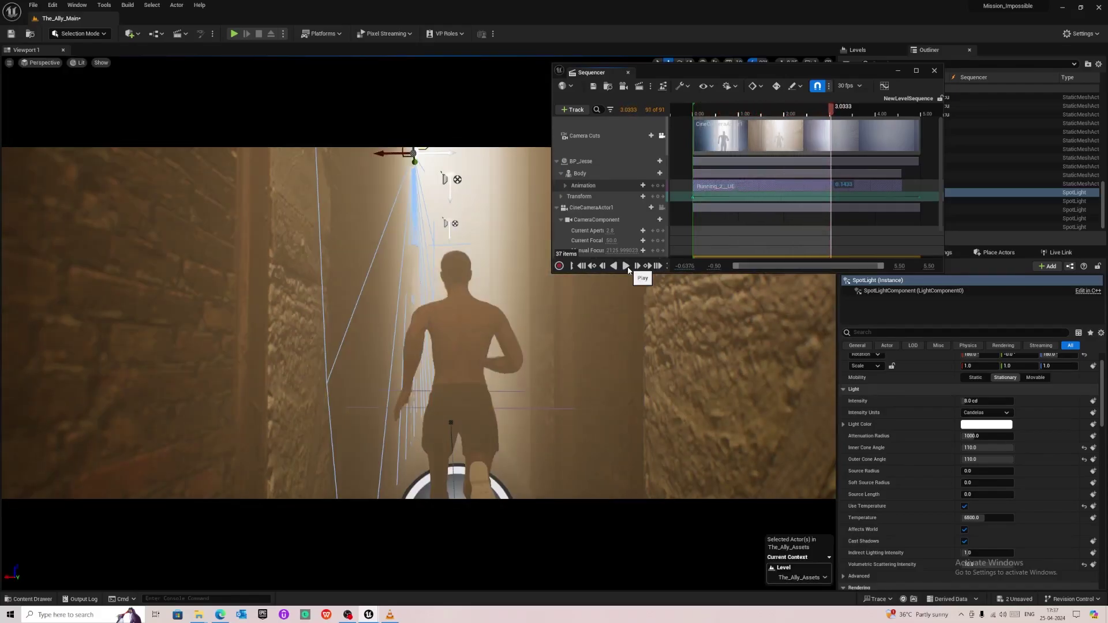
Step: Switch to VLC media player and replay the trailer's alley-run shot to compare its light and haze, minimizing the player when done
left_click(396, 615)
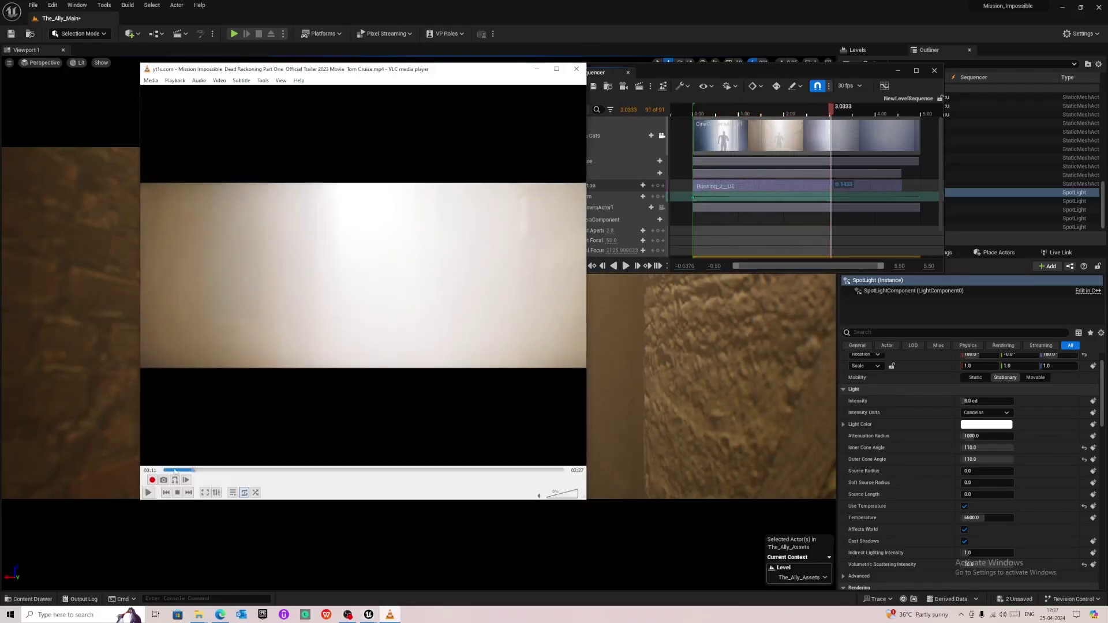
left_click(189, 471)
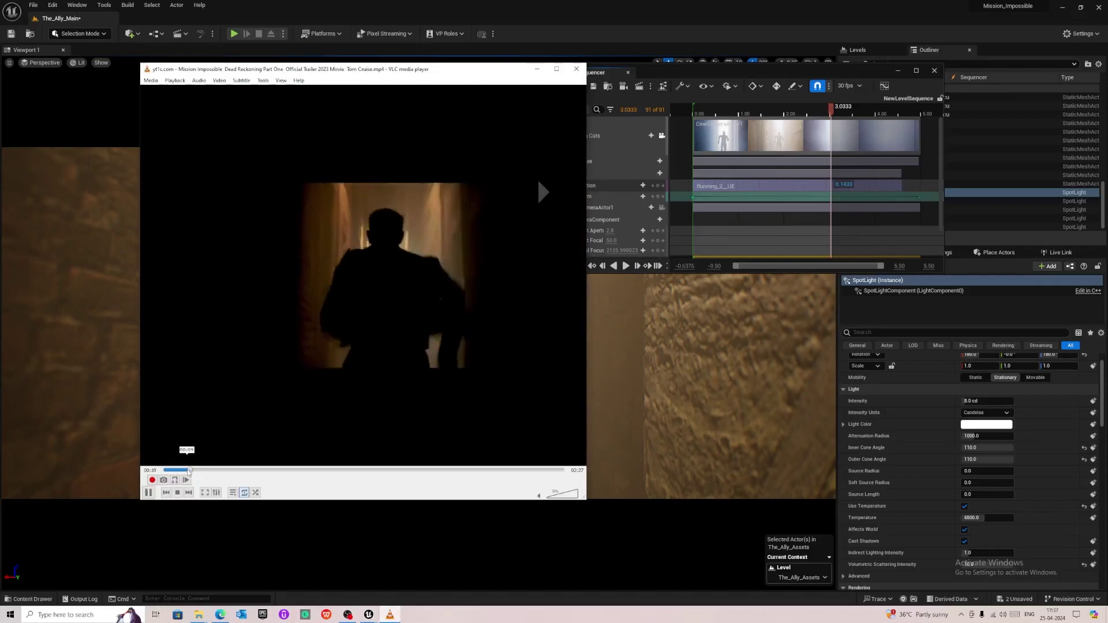
key("space")
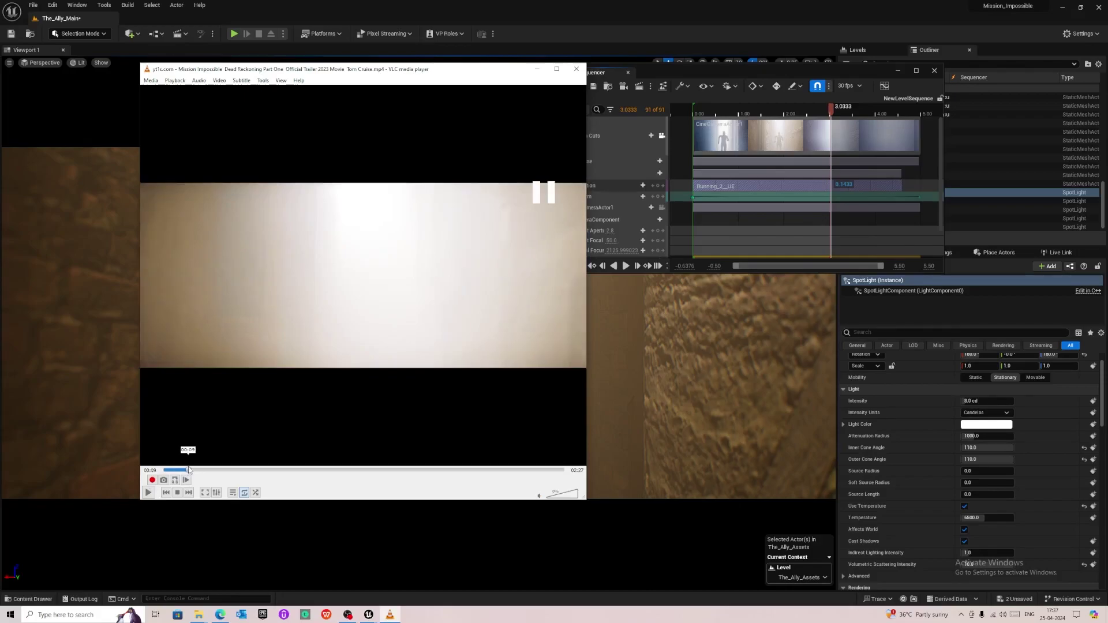
key("space")
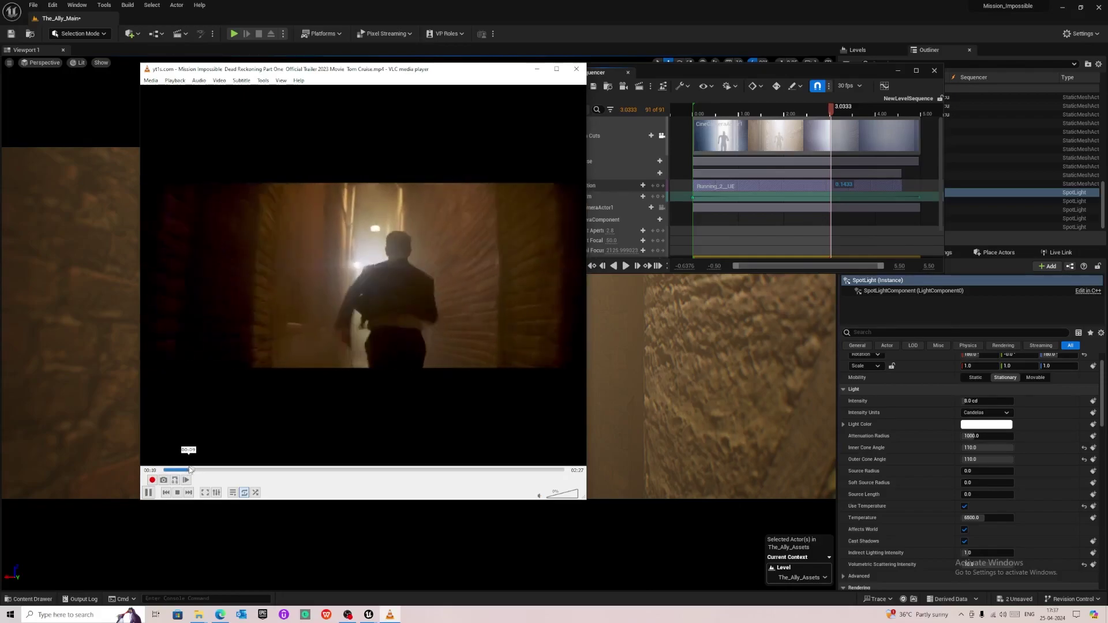
key("space")
left_click(535, 70)
Step: Leave the camera view for a free view behind the runner and minimize the Sequencer window
left_click_drag(851, 88, 762, 75)
left_click(716, 69)
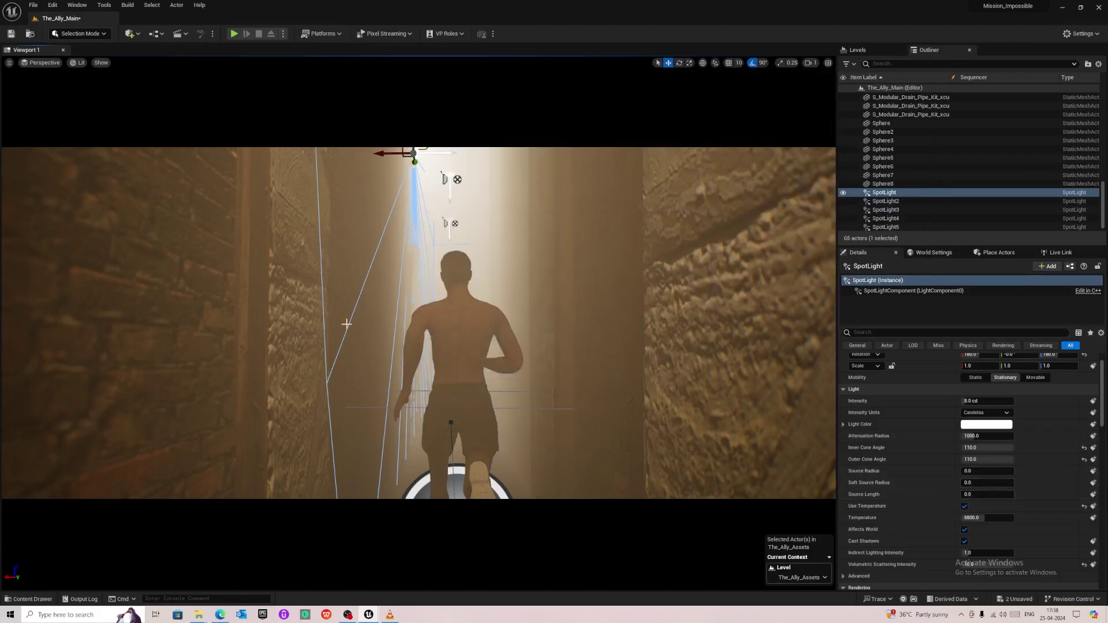
mouse_move(376, 615)
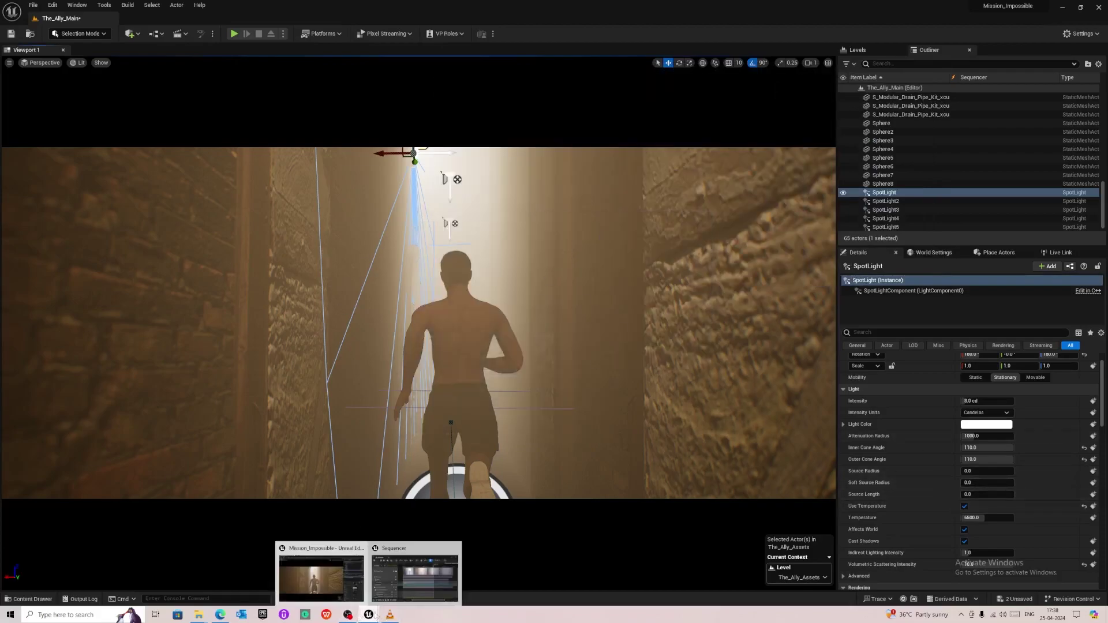
left_click(404, 594)
right_click_drag(404, 375, 398, 370)
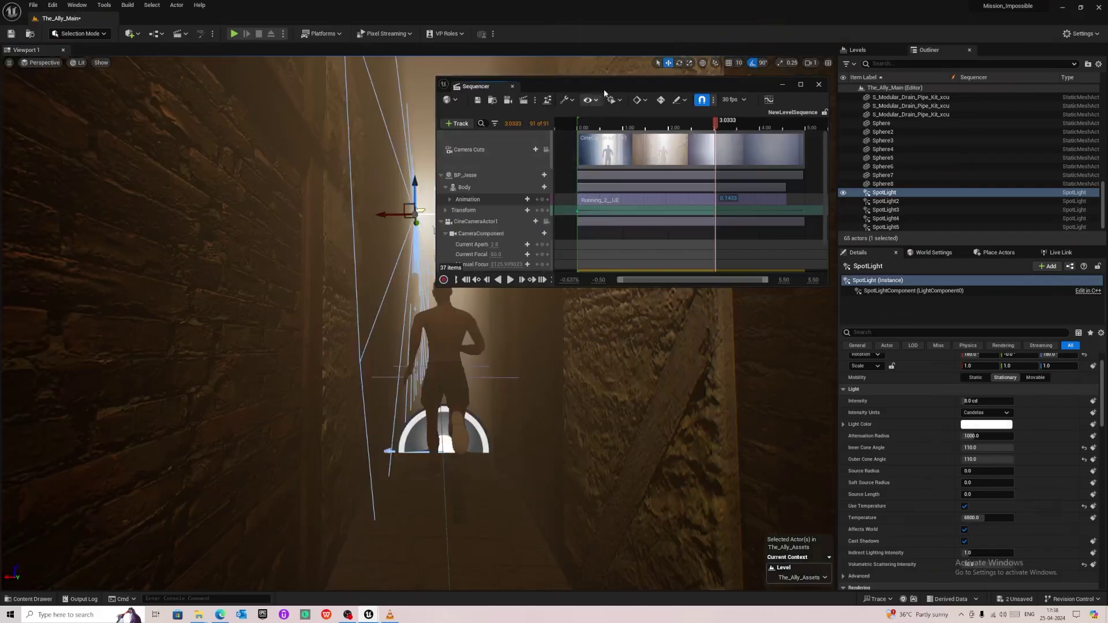
right_click_drag(563, 438, 562, 427)
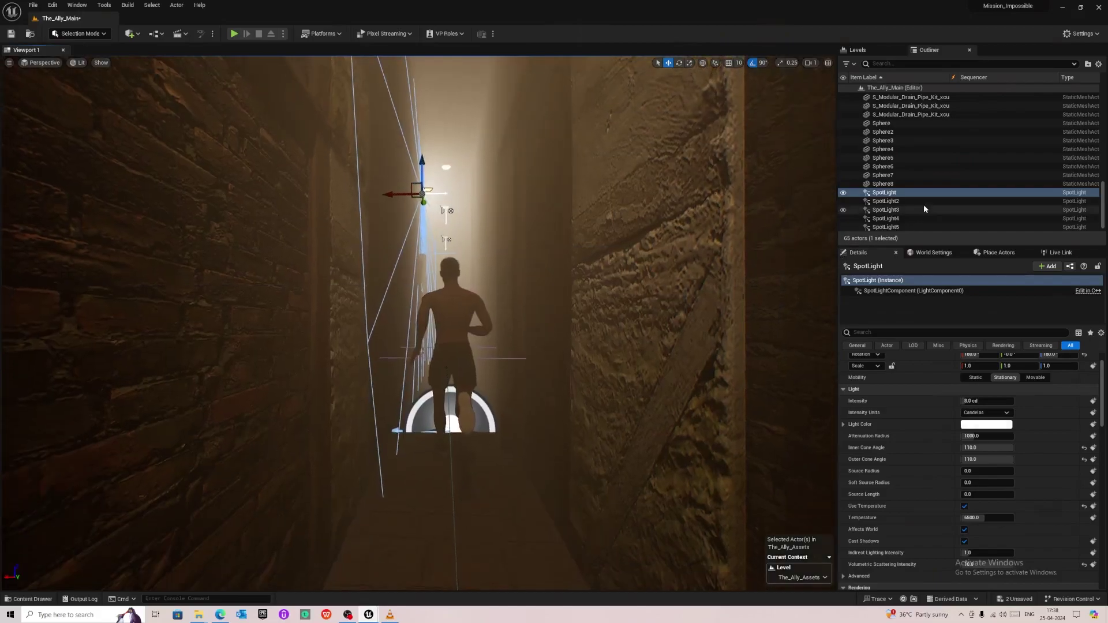
Step: Try a density of 2.0 for both the main and second fog of the ExponentialHeightFog, and undo both changes
scroll(925, 193, "up", 1)
scroll(920, 180, "up", 5)
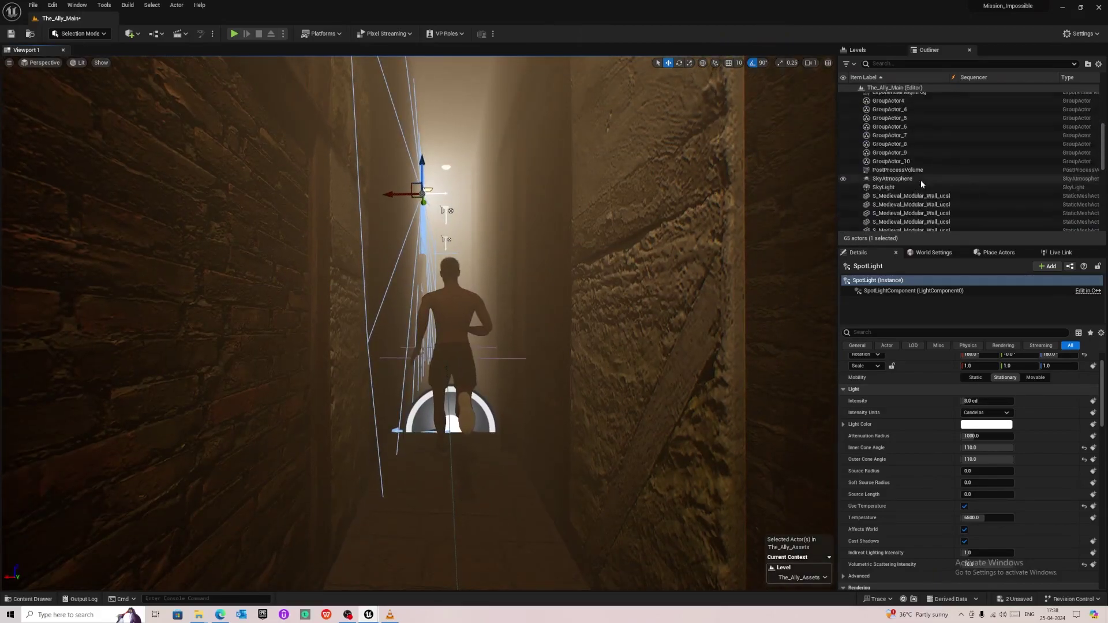
left_click(918, 153)
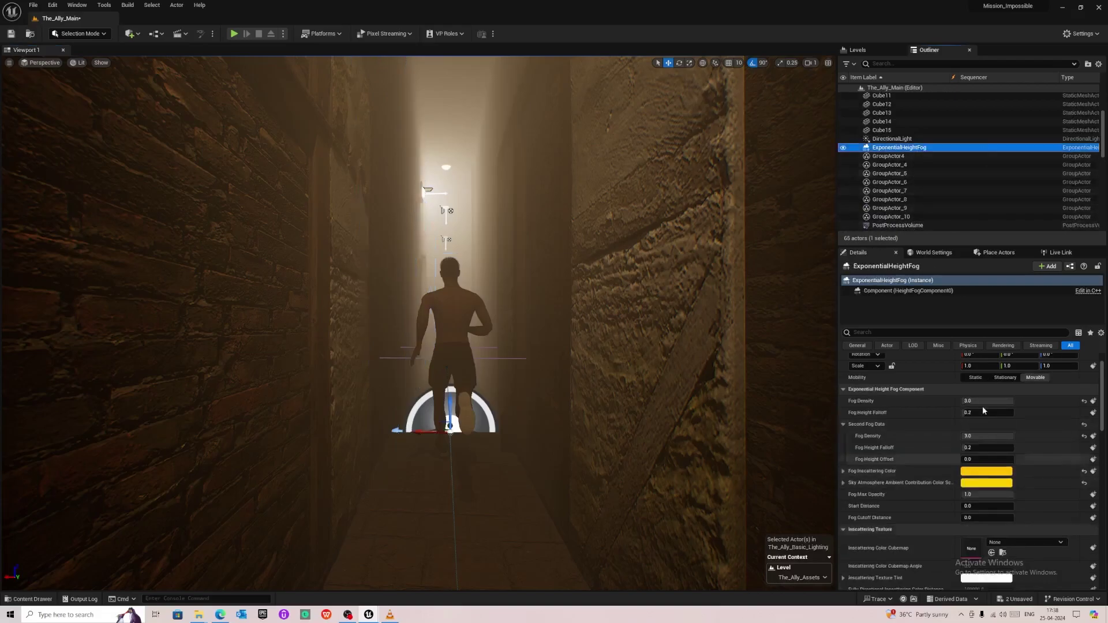
left_click(980, 435)
type("2")
key("Return")
left_click(967, 401)
type("2")
key("Return")
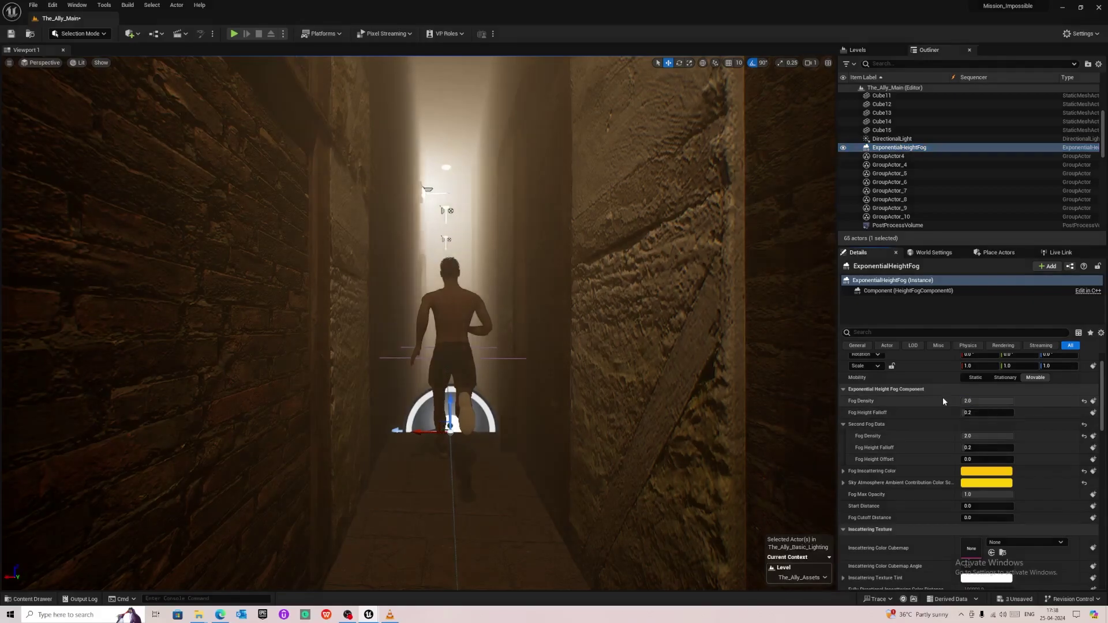
key("ctrl+z")
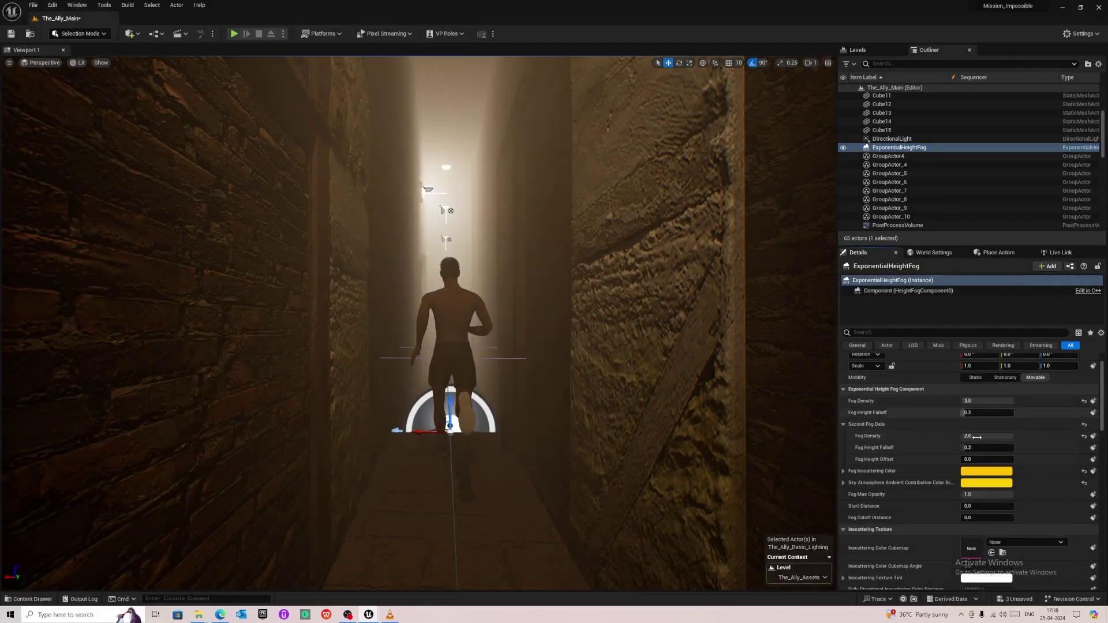
key("ctrl+z")
Step: Try a second fog density of 1.0 and preview the shot through the camera with the editor icons hidden
left_click_drag(962, 437, 958, 436)
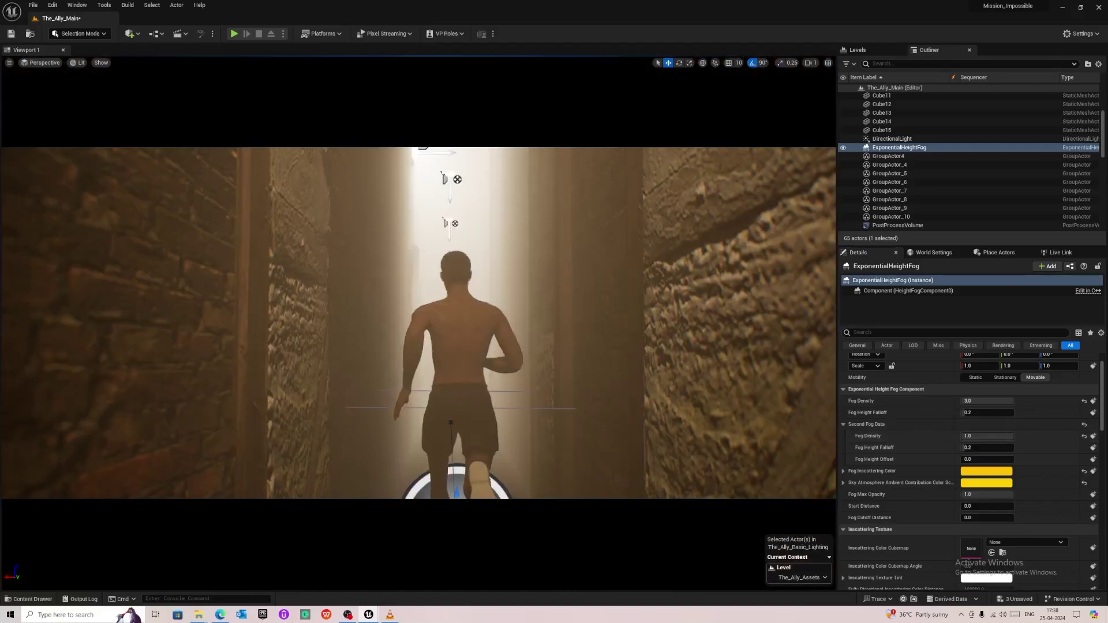
key("g")
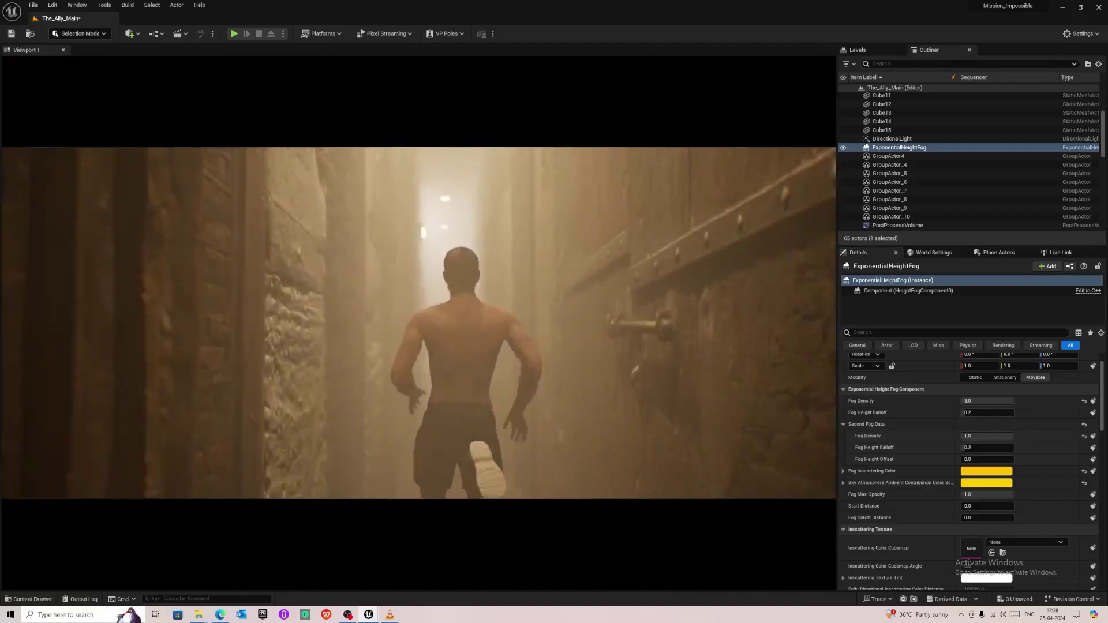
key("g")
Step: Set the ExponentialHeightFog's second fog density to 0 and its main fog density to 1.0
left_click(978, 436)
type("0")
key("Return")
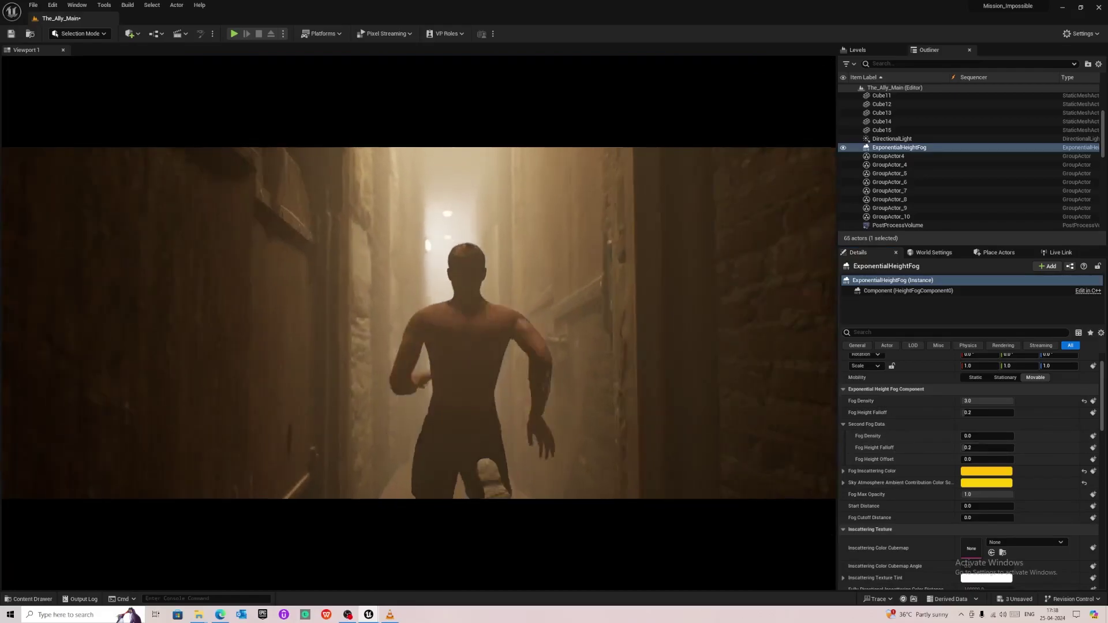
mouse_move(976, 401)
left_mouse_down()
mouse_move(1000, 401)
mouse_move(962, 401)
left_mouse_up()
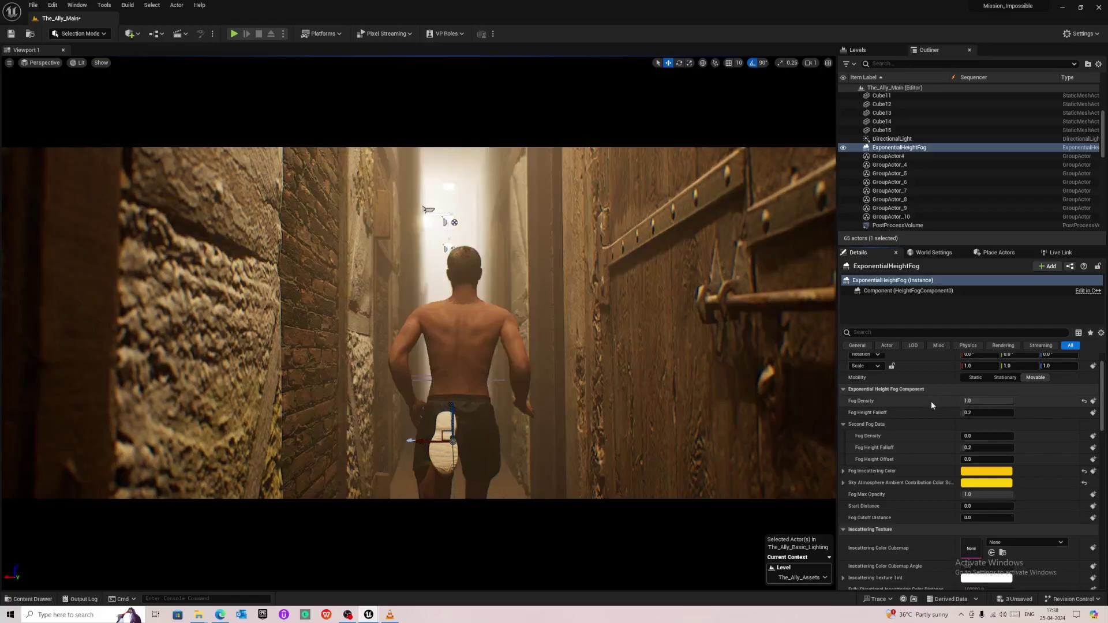
Step: Set the height fog's cutoff distance to 10000 and its start distance to 5000
left_click(976, 507)
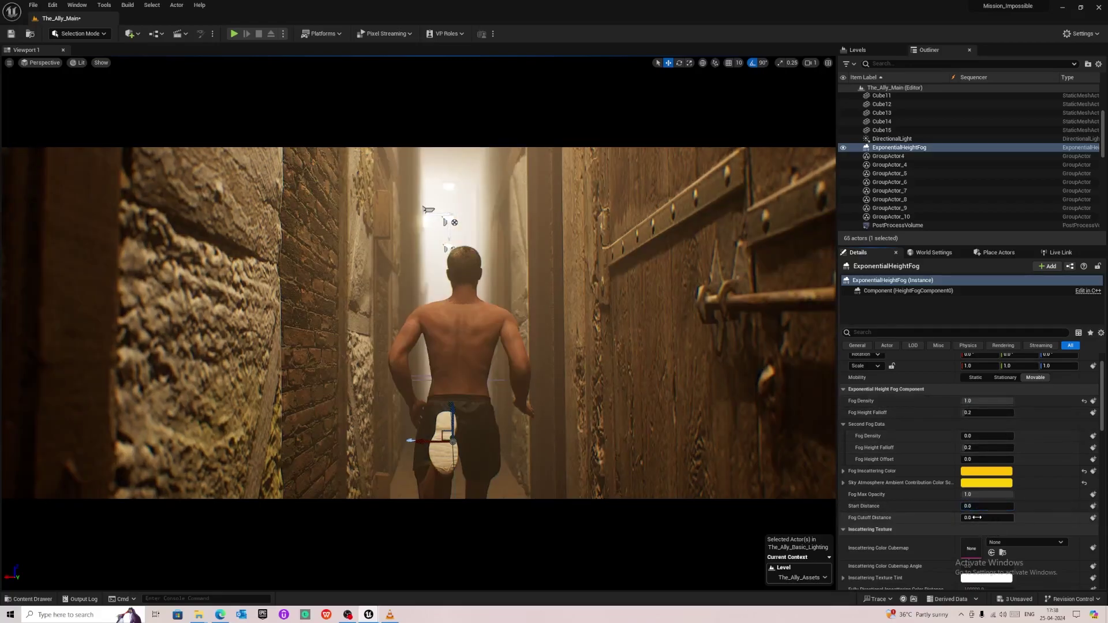
type("1000")
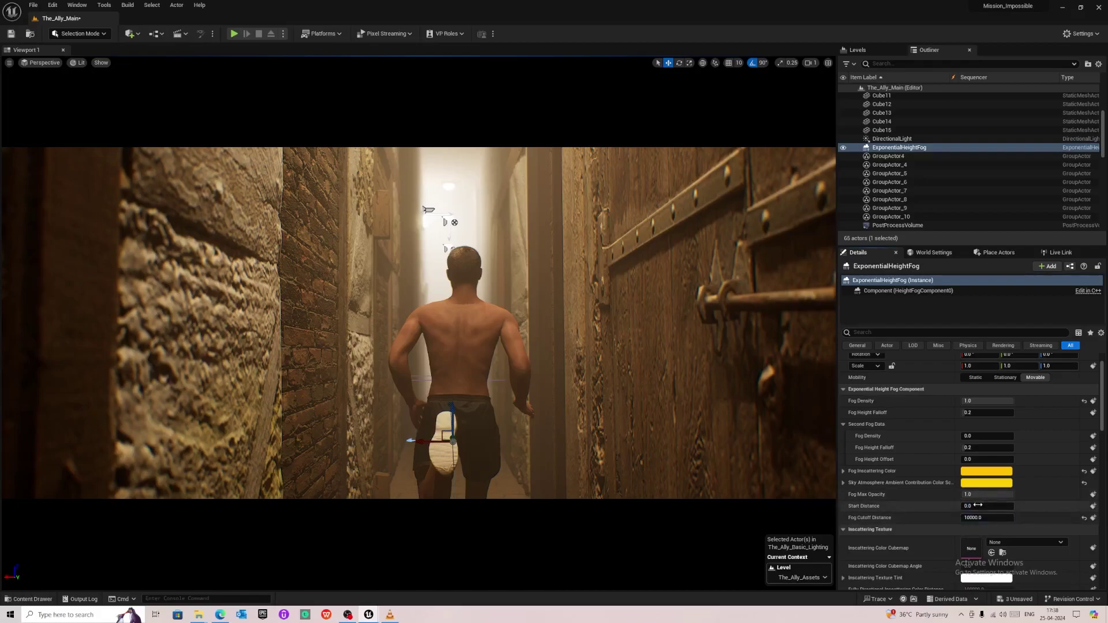
key("Return")
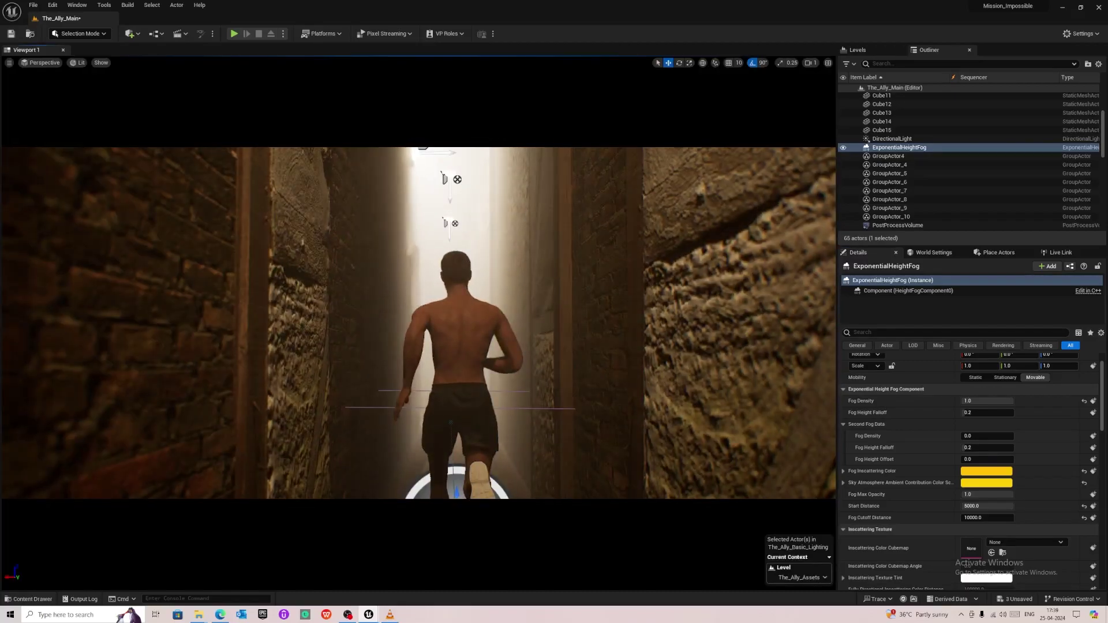
Step: Set the height fog's second fog density to 1.0 and preview the shot through the camera
scroll(945, 409, "up", 1)
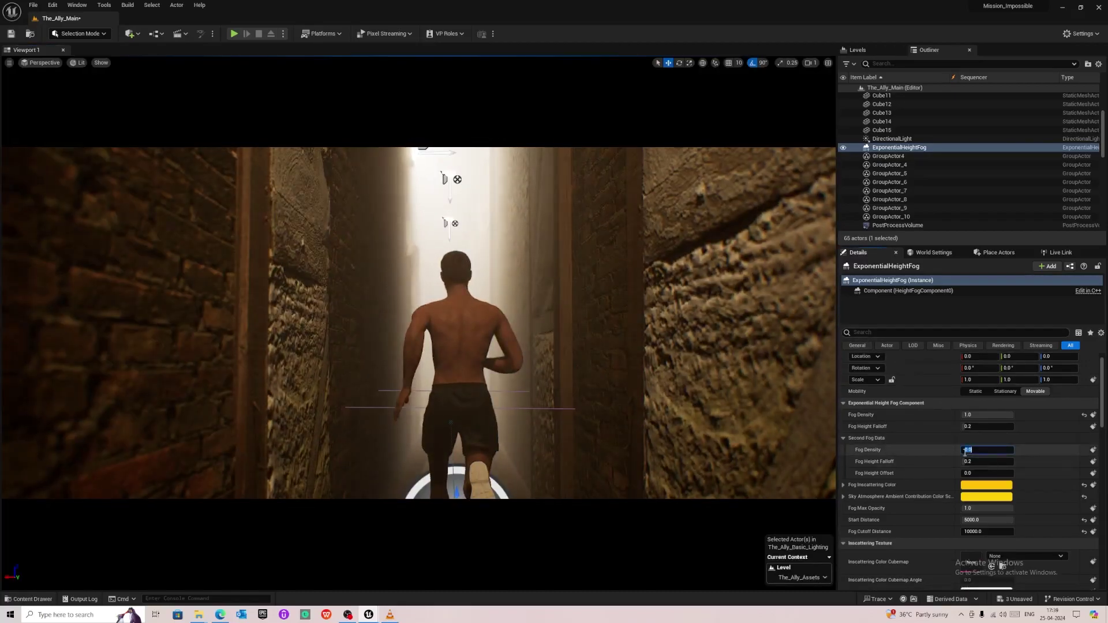
type("1")
key("Return")
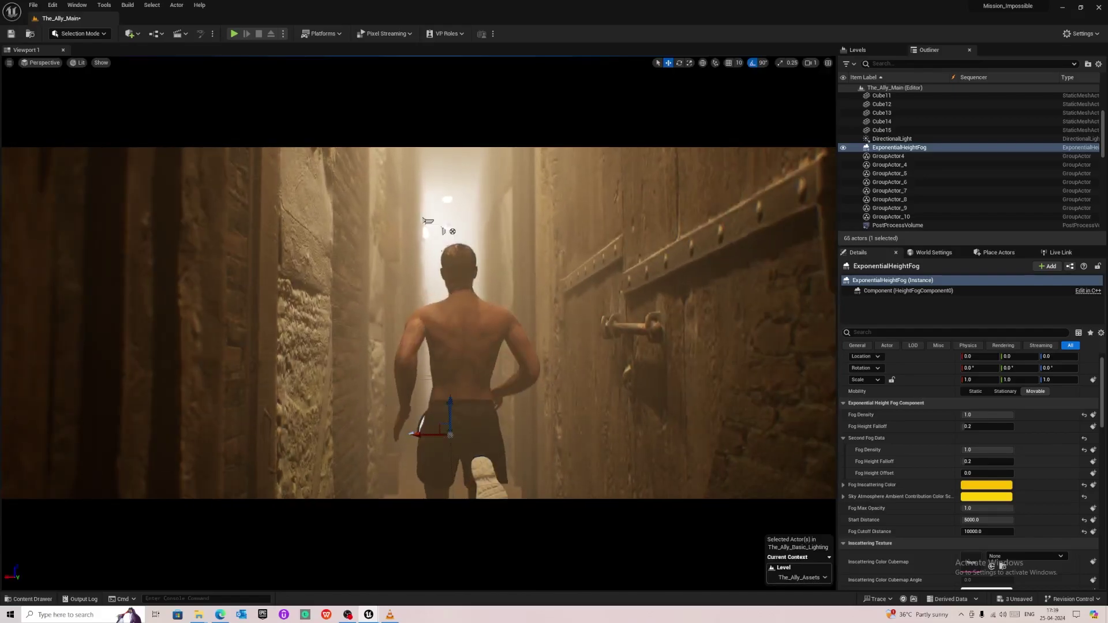
Step: Preview the fogged shot with editor icons hidden, and switch to VLC to play the reference trailer's alley shot
key("g")
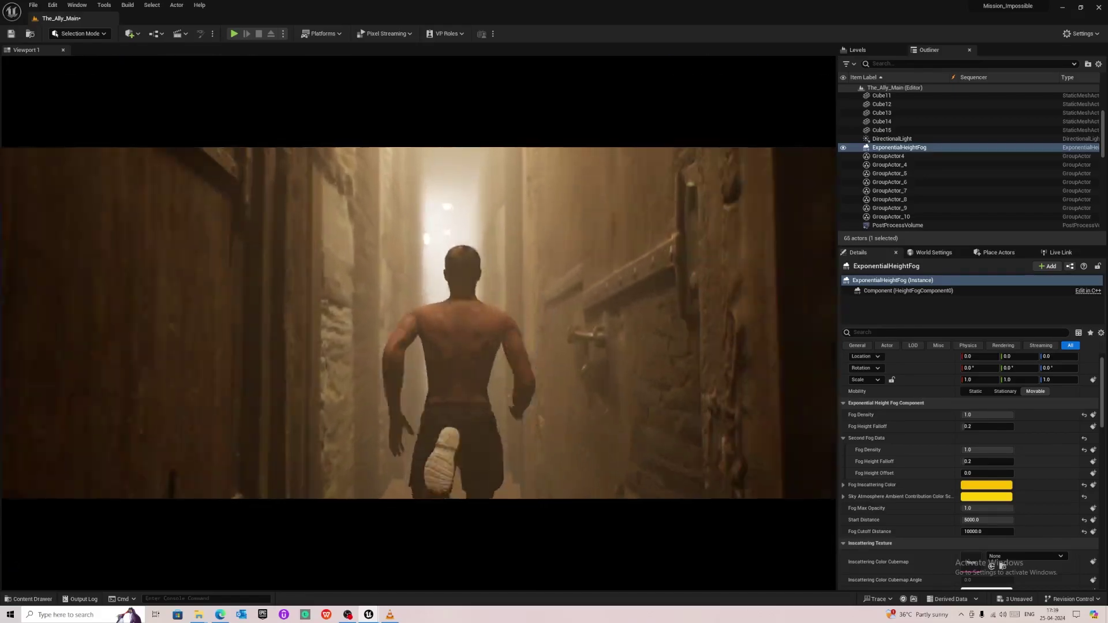
key("g")
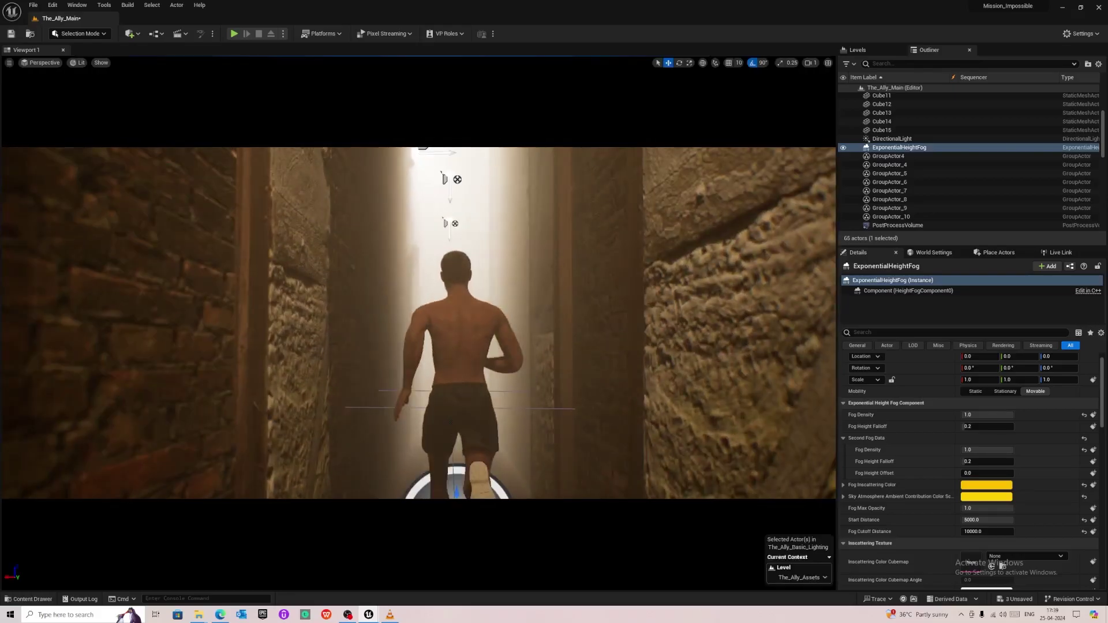
left_click(390, 614)
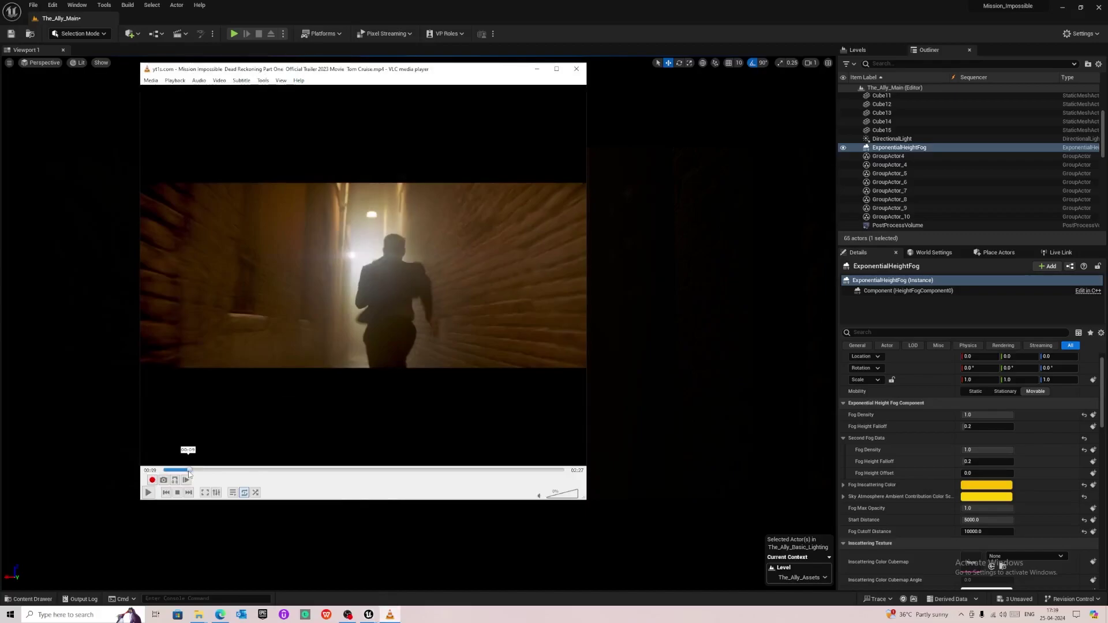
key("space")
key("space")
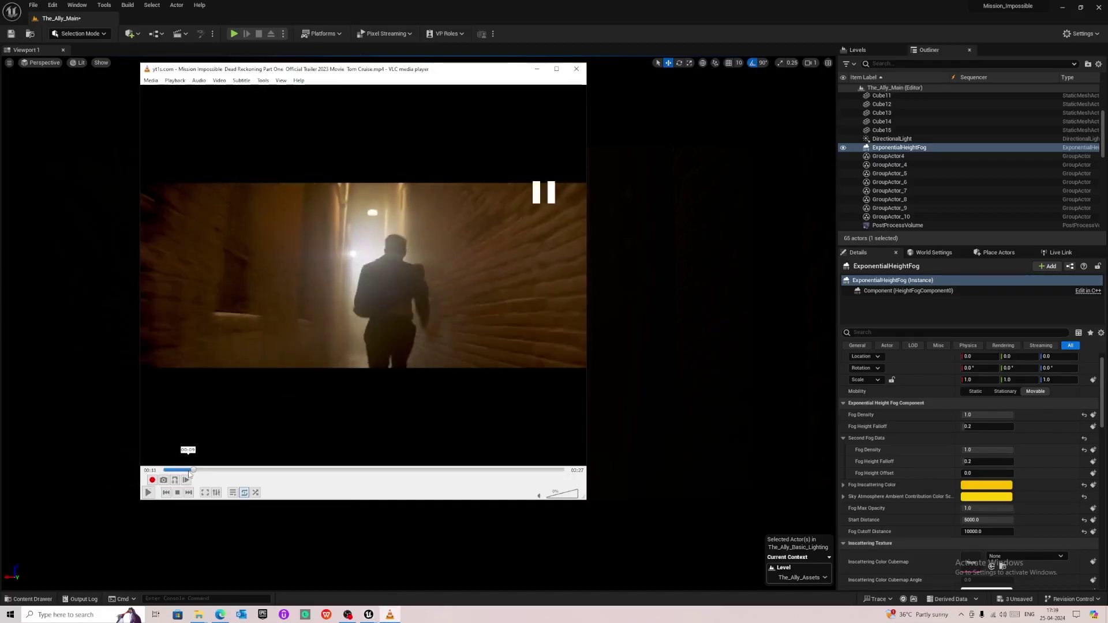
Step: Place the VLC window beside the viewport and replay the trailer's alley run to compare its lighting with the scene
left_click_drag(413, 76, 889, 129)
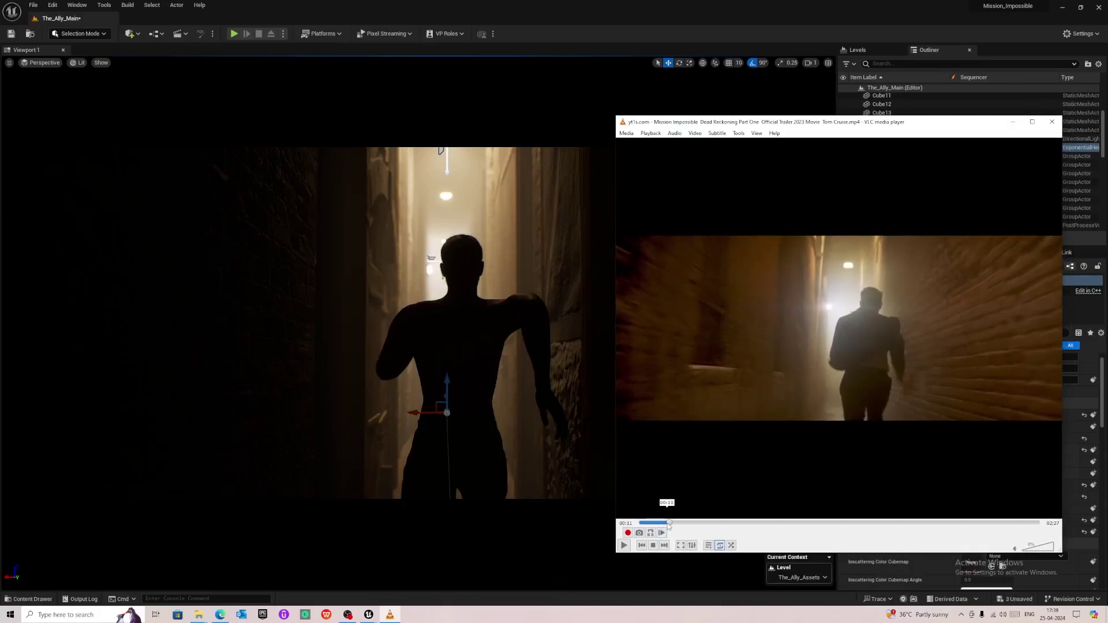
key("space")
key("space")
left_click_drag(668, 525, 665, 525)
key("space")
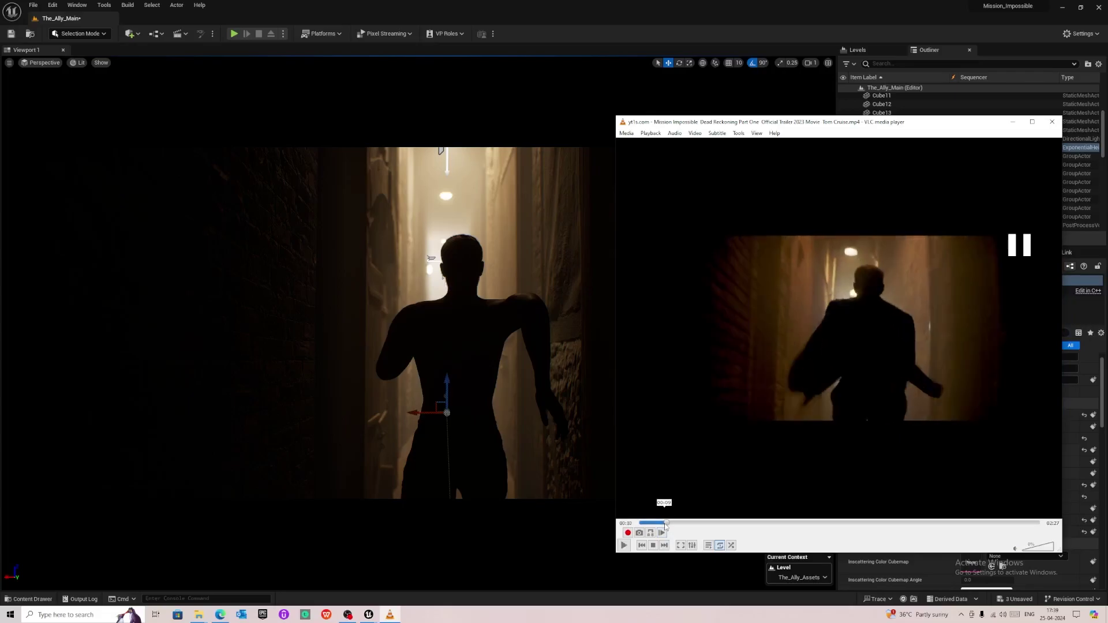
left_click_drag(802, 124, 742, 160)
key("alt+Tab")
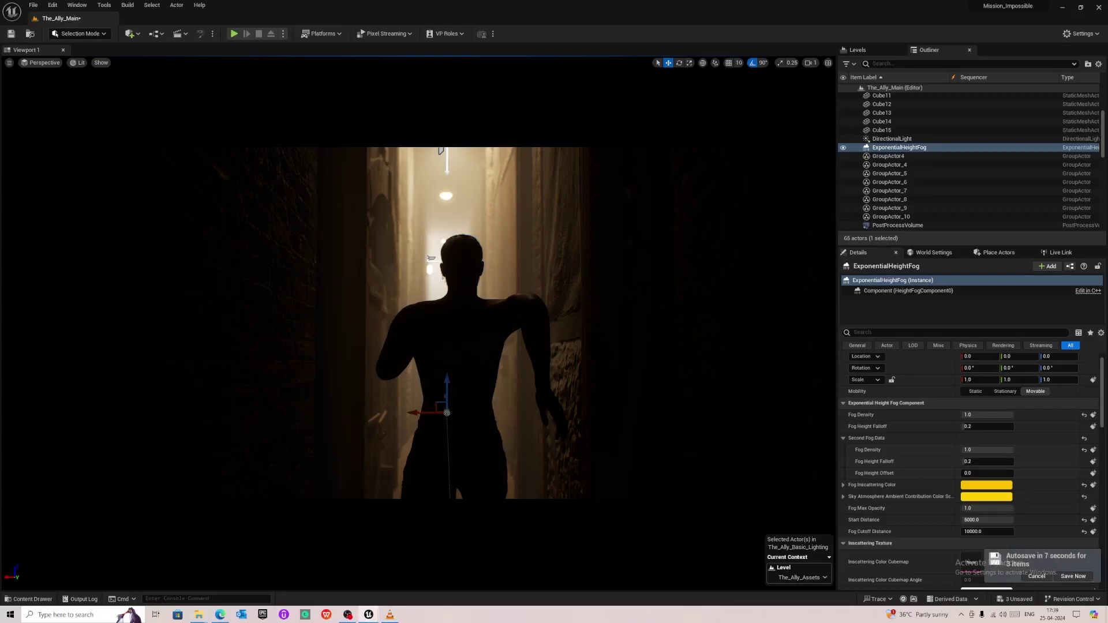
Step: Move the Sequencer window clear of the shot and play the alley sequence through the camera
key("alt+Tab")
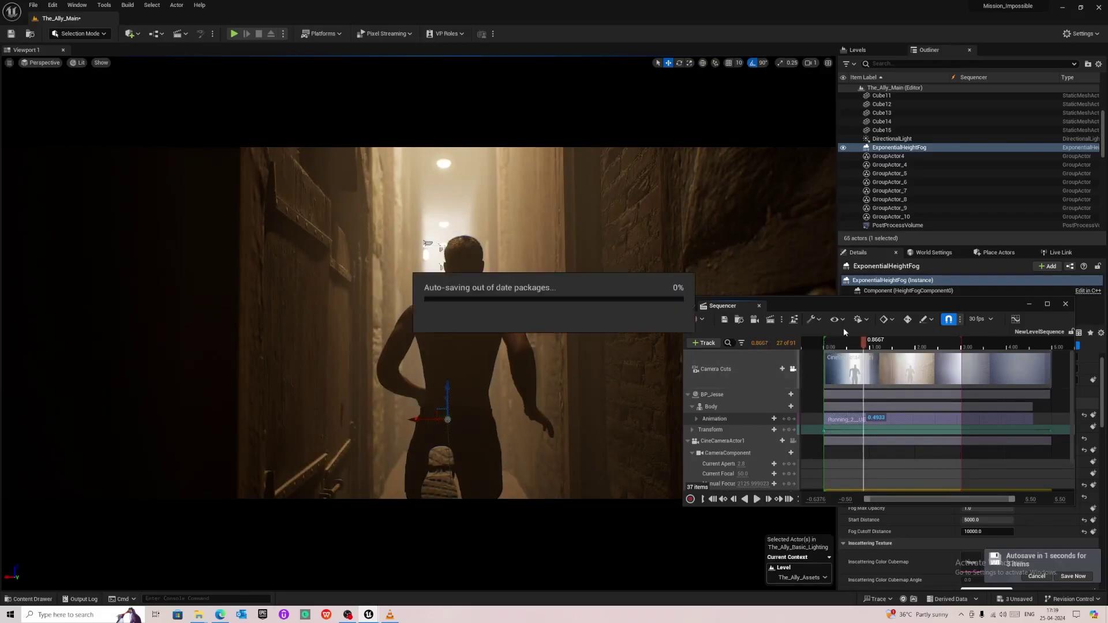
left_click_drag(863, 306, 2, 295)
left_click(7, 293)
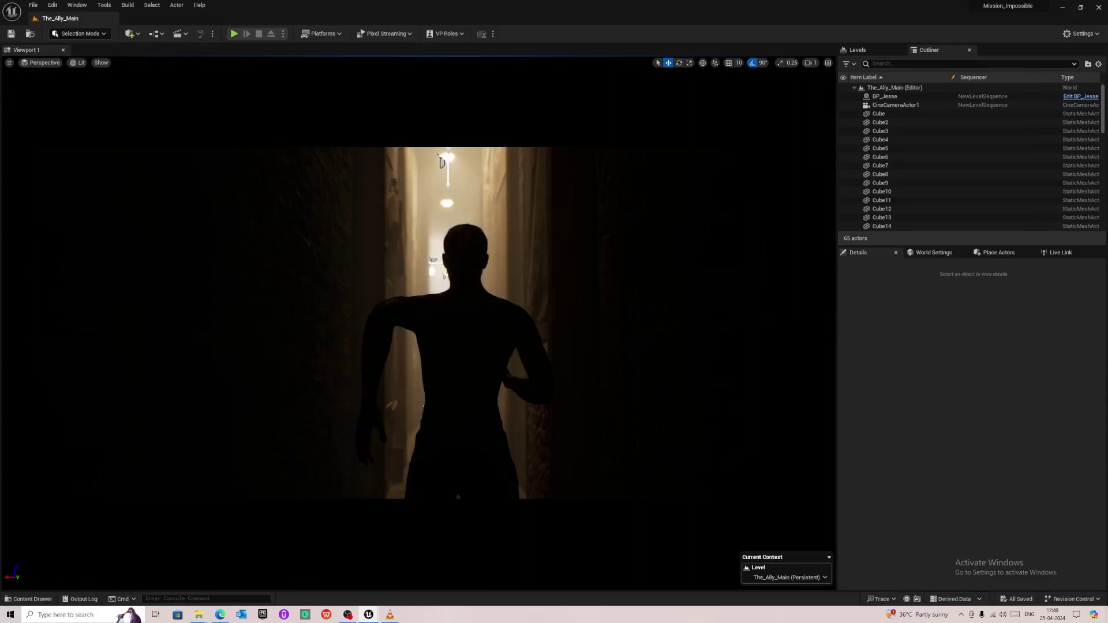
key("space")
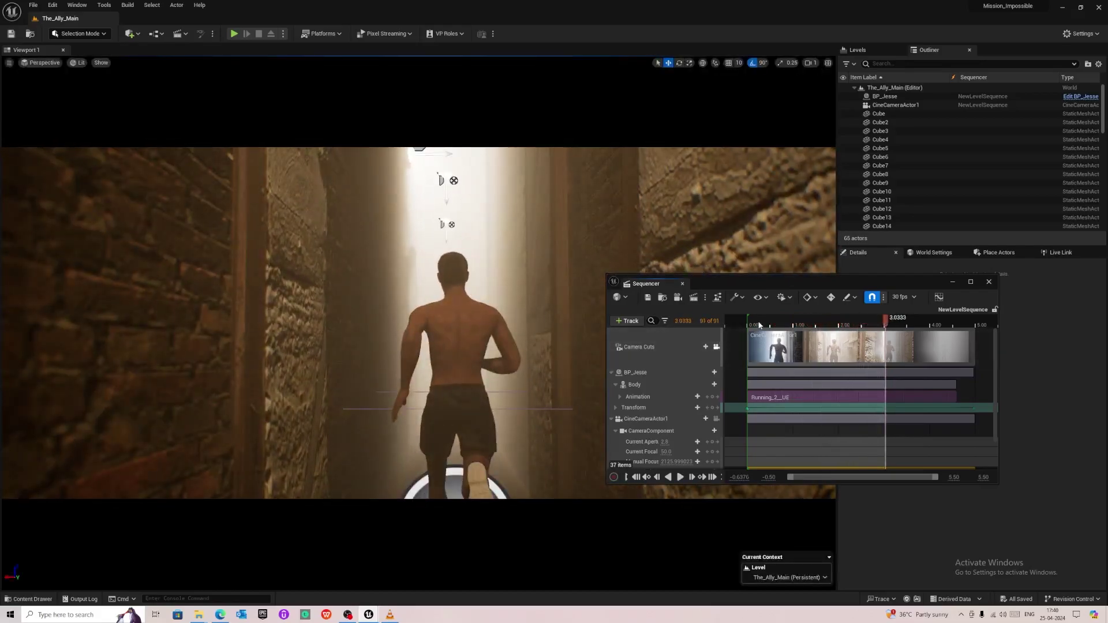
Step: Release the viewport from the camera cuts and inspect the alley's lamps and fog with the editor icons hidden
left_click(716, 347)
mouse_move(491, 168)
left_mouse_down()
mouse_move(494, 230)
mouse_move(491, 167)
left_mouse_up()
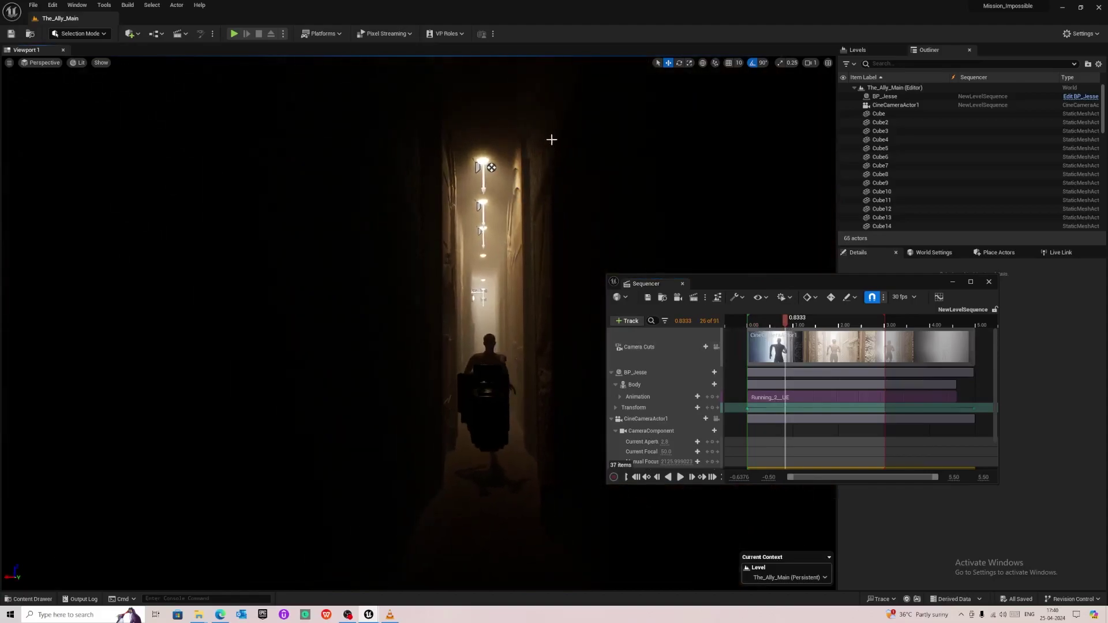
key("g")
left_click_drag(506, 237, 492, 127)
key("w")
right_click_drag(491, 127, 457, 166)
right_click_drag(508, 242, 508, 242)
left_click_drag(820, 286, 888, 310)
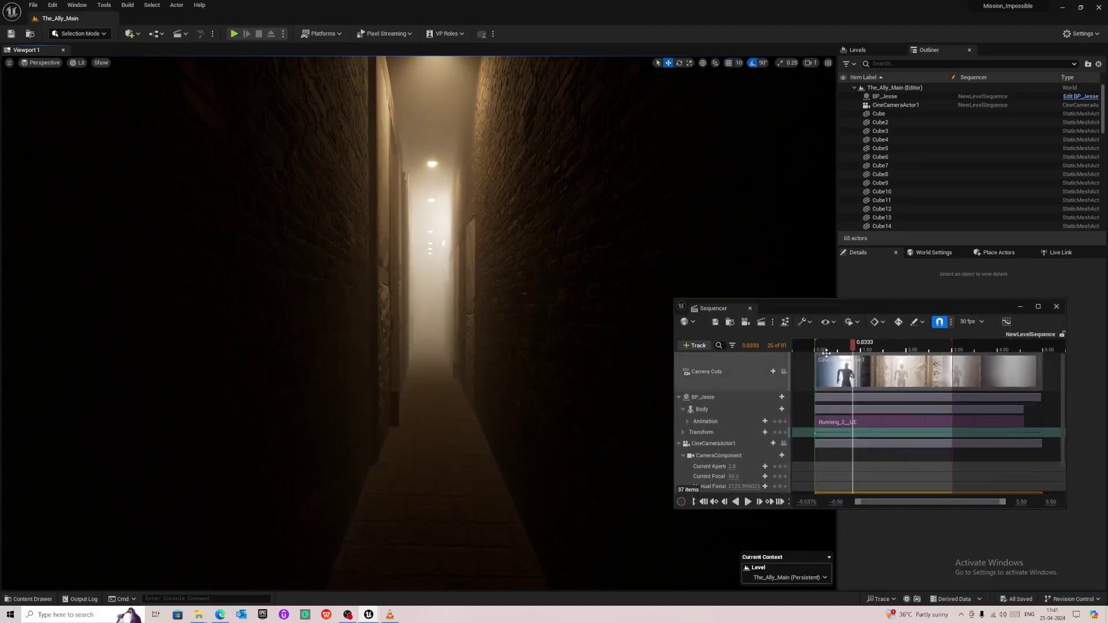
mouse_move(826, 350)
left_mouse_down()
mouse_move(837, 350)
mouse_move(825, 349)
left_mouse_up()
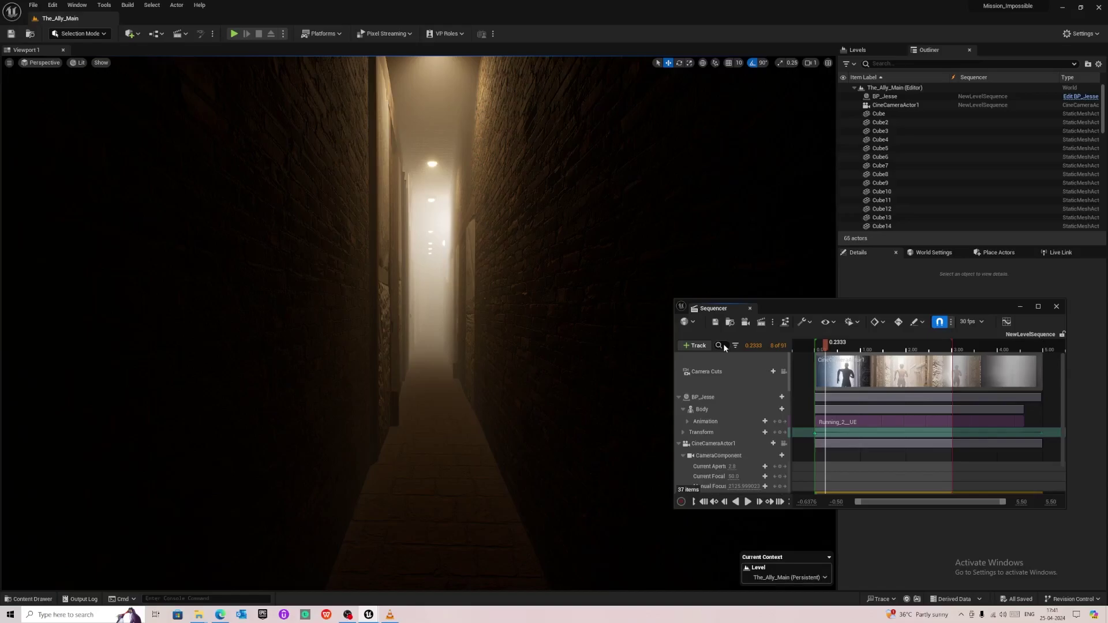
mouse_move(522, 355)
right_mouse_down()
mouse_move(545, 355)
mouse_move(526, 355)
right_mouse_up()
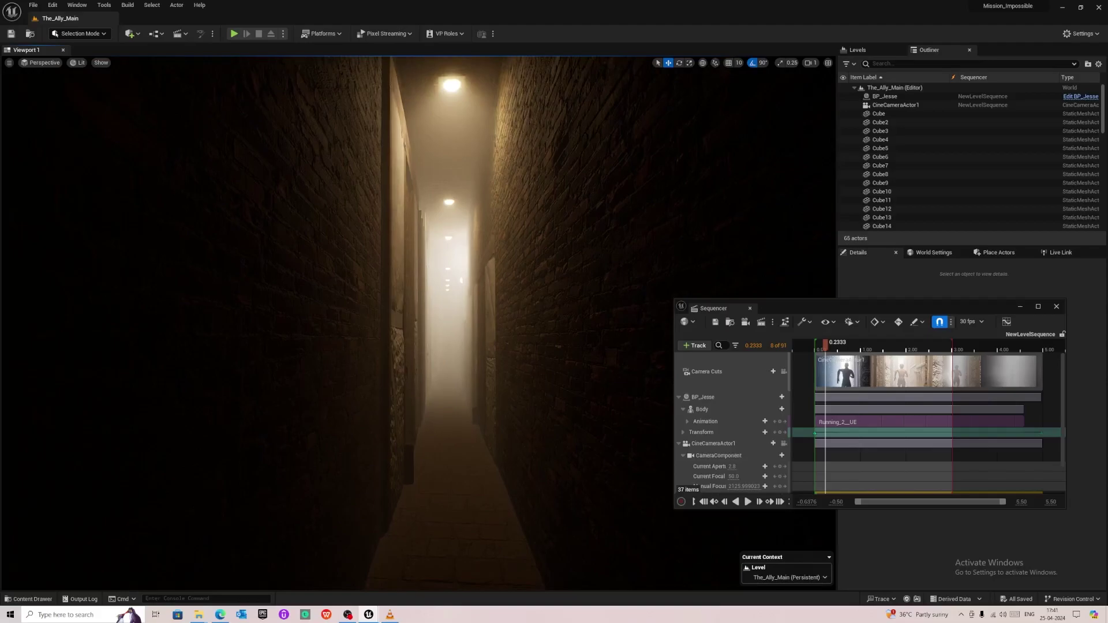
right_click(526, 356)
Step: Open the recent level Scene_02_Running_In_Ally
left_click(33, 4)
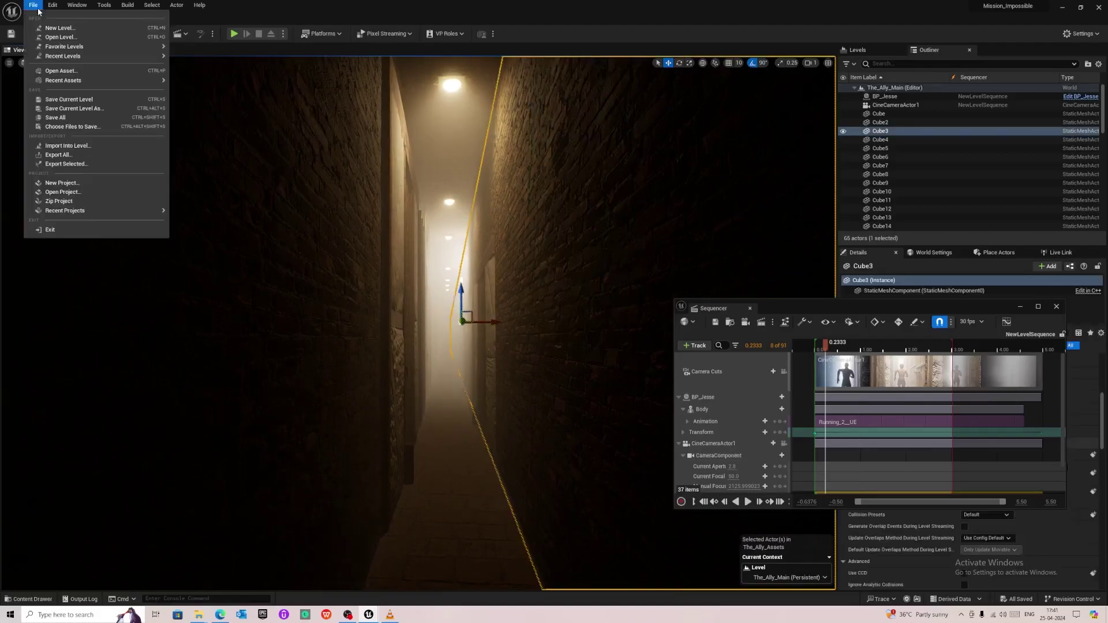
mouse_move(123, 58)
left_click(208, 68)
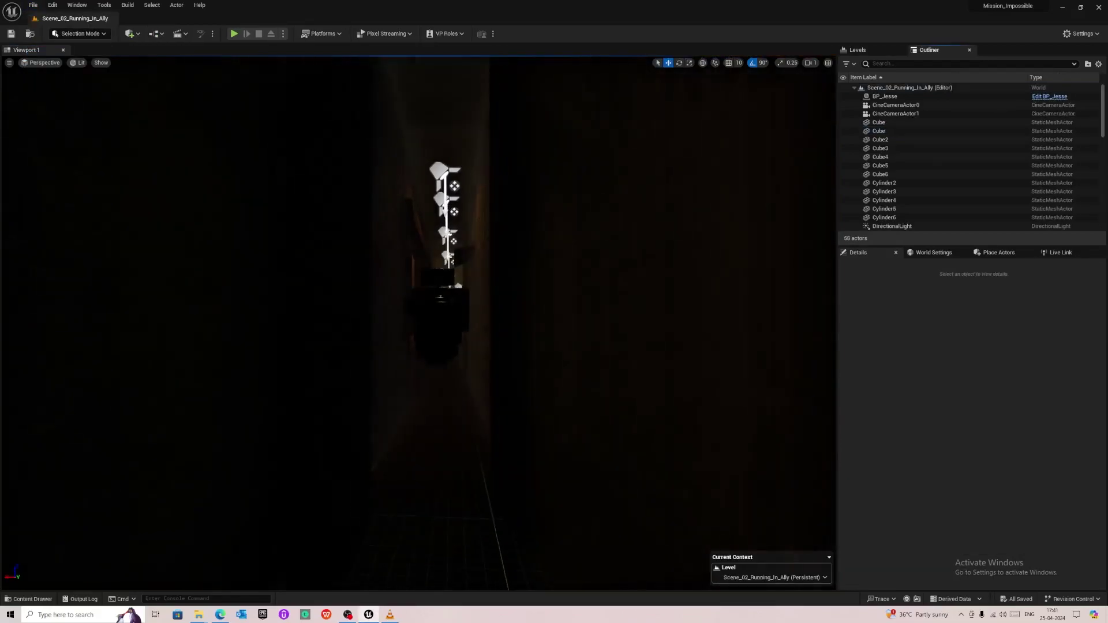
Step: Open Master_Sequence from the Mission_Impossible/Scene_02/Level_Sequence folder
key("ctrl+space")
left_click(269, 413)
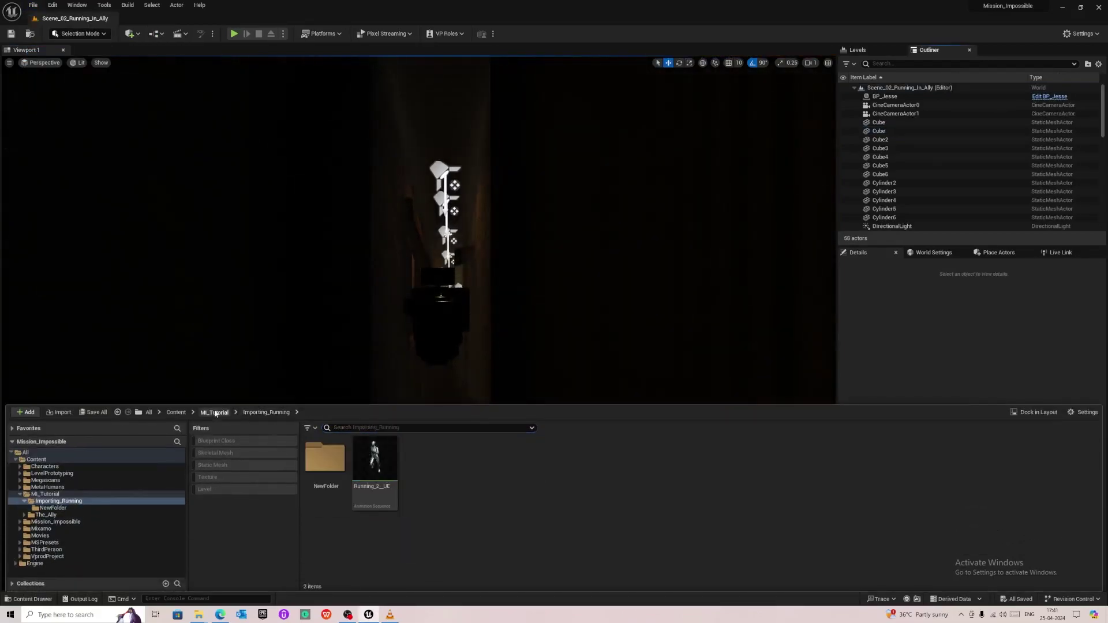
left_click(211, 412)
left_click(177, 413)
double_click(571, 462)
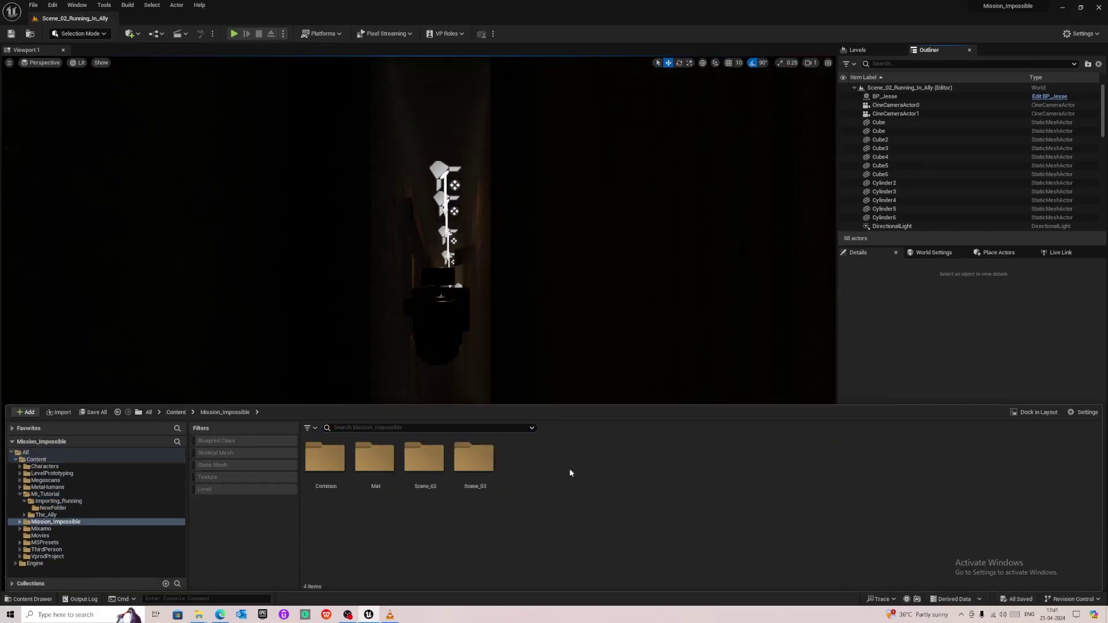
double_click(435, 473)
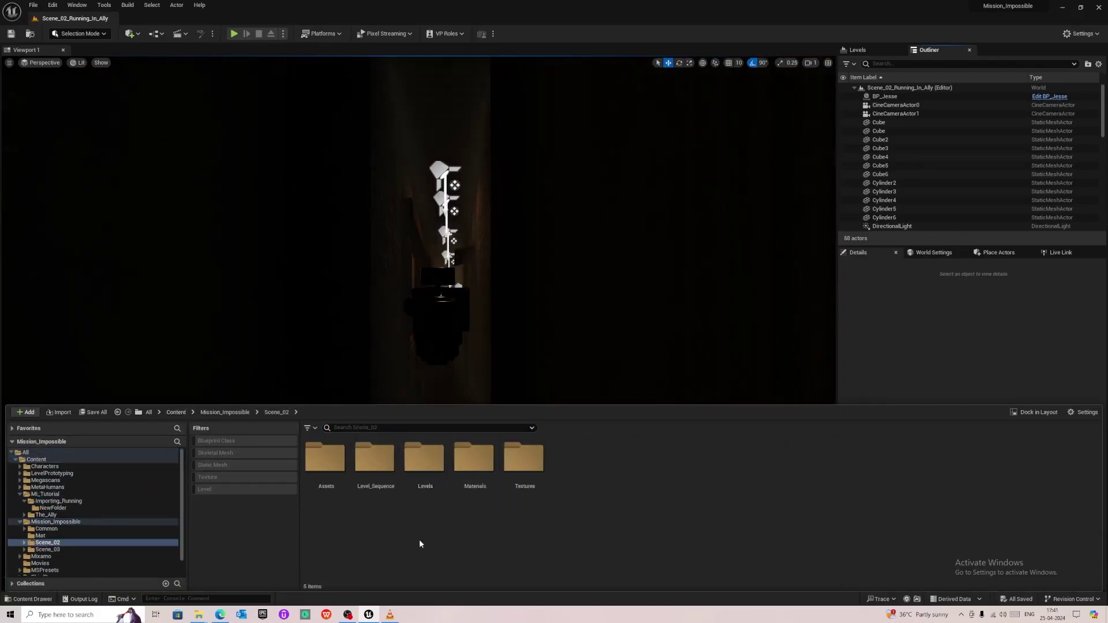
double_click(396, 481)
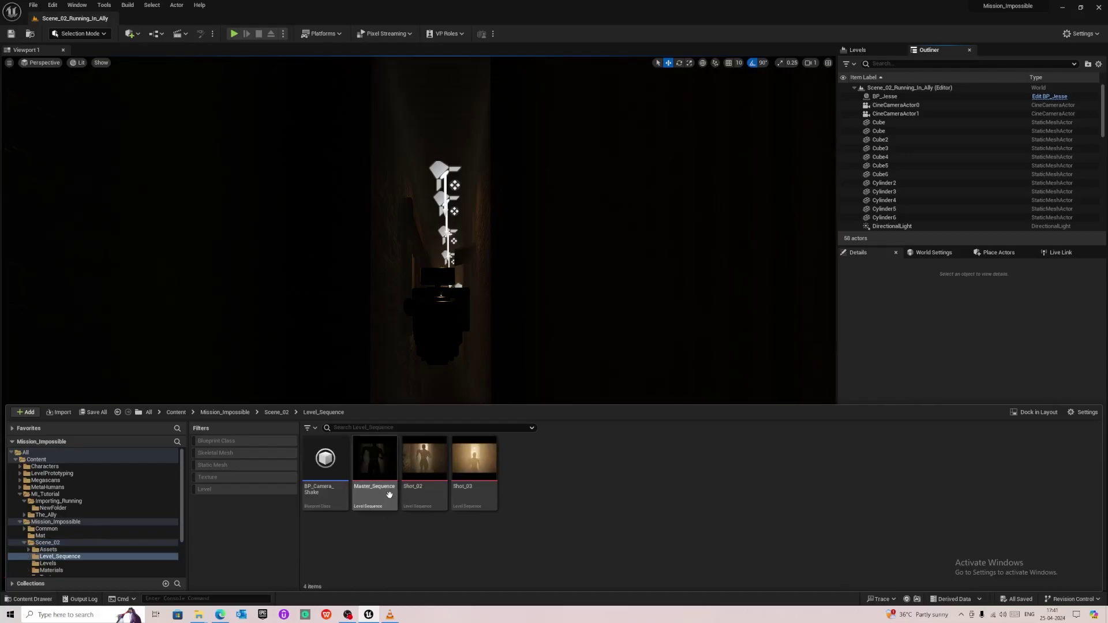
double_click(391, 487)
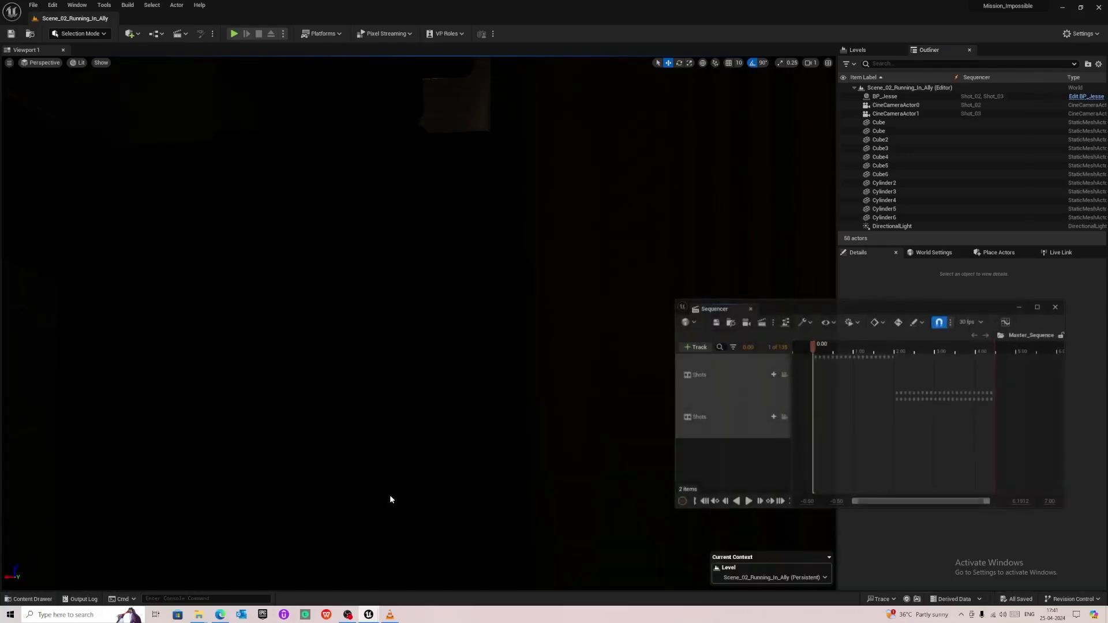
Step: Lock the viewport to the cameras of both shot tracks and play the master sequence from the start
left_click(783, 374)
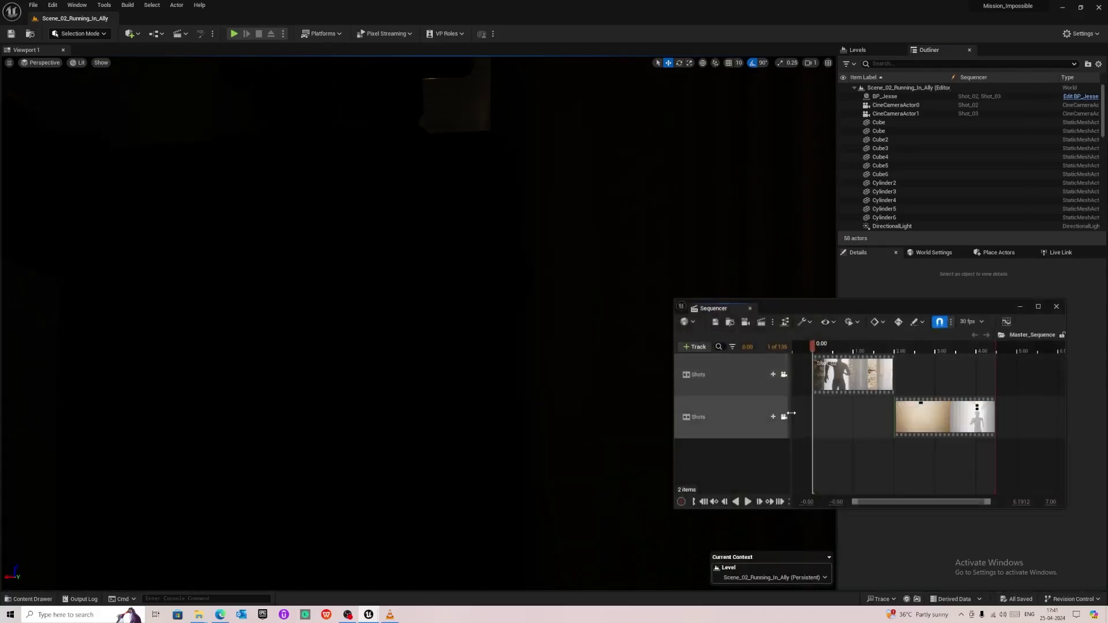
left_click(747, 501)
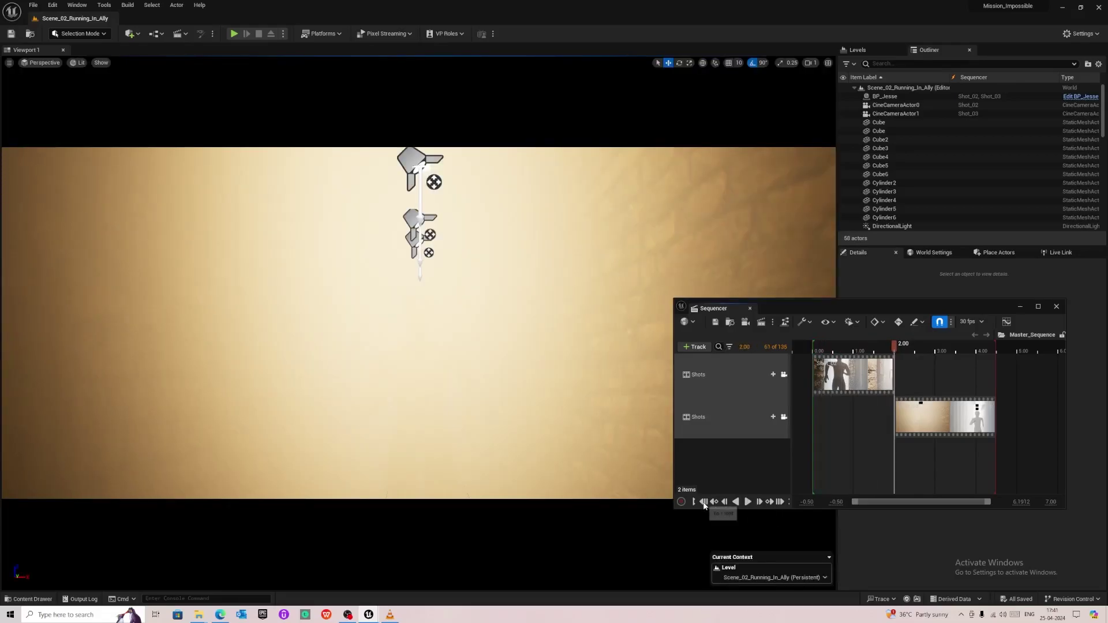
left_click(704, 502)
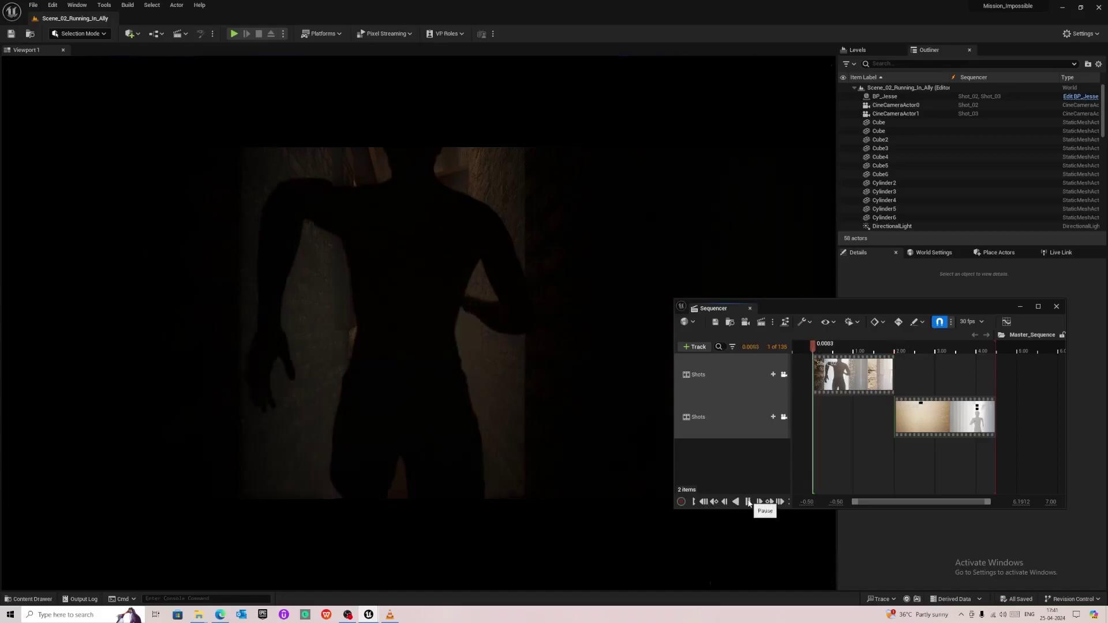
left_click(748, 502)
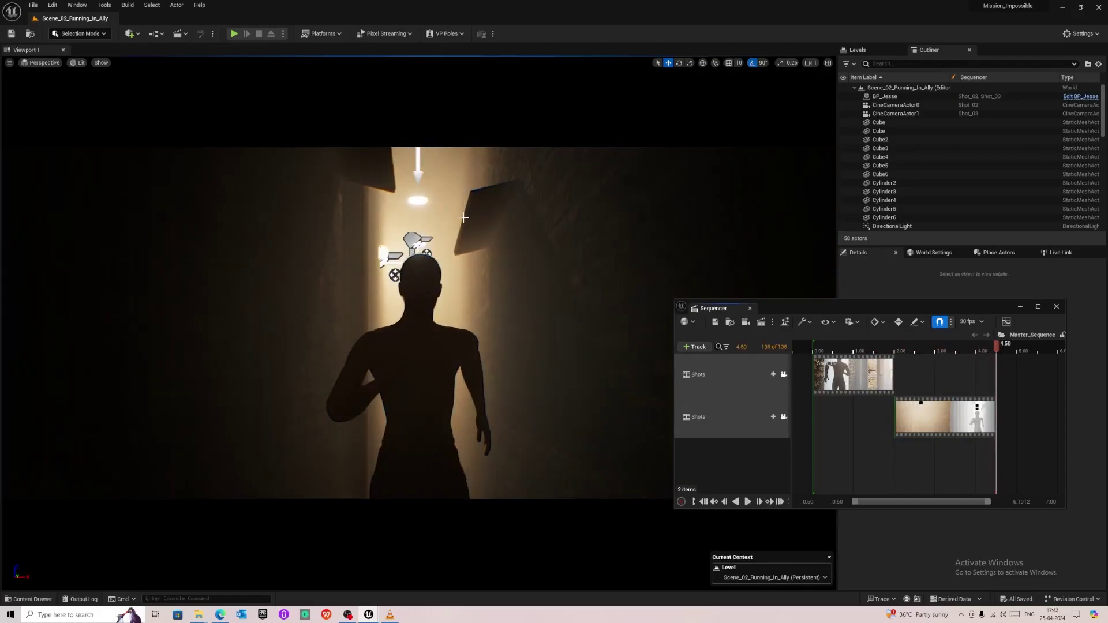
left_click(465, 217)
left_click(364, 167)
left_click(498, 233)
key("ctrl+z")
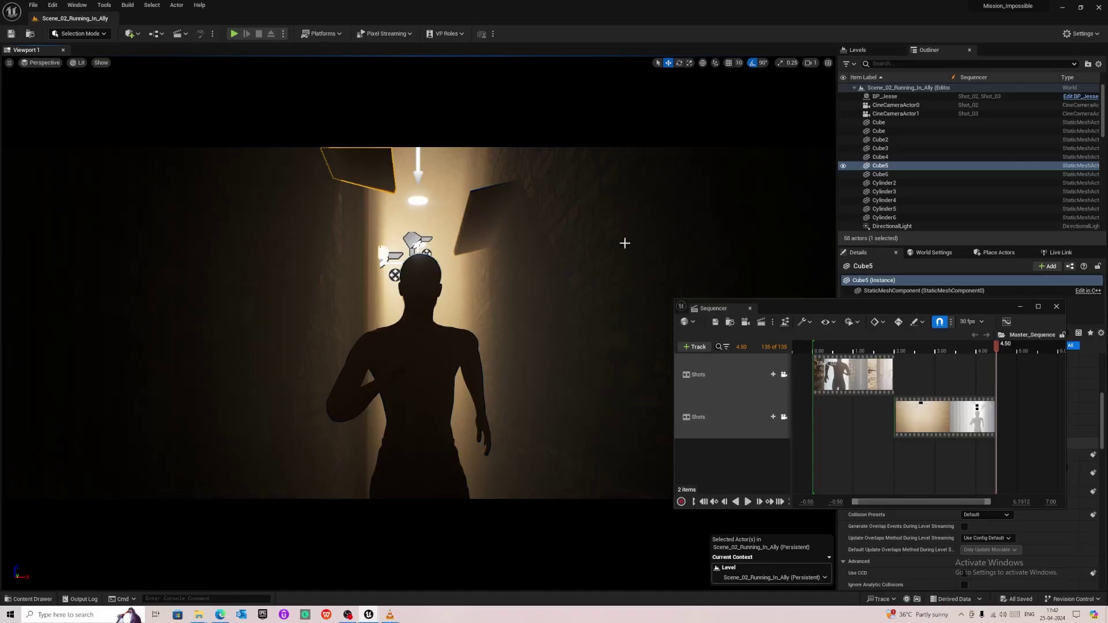
left_click(479, 220)
left_click(508, 173)
key("Escape")
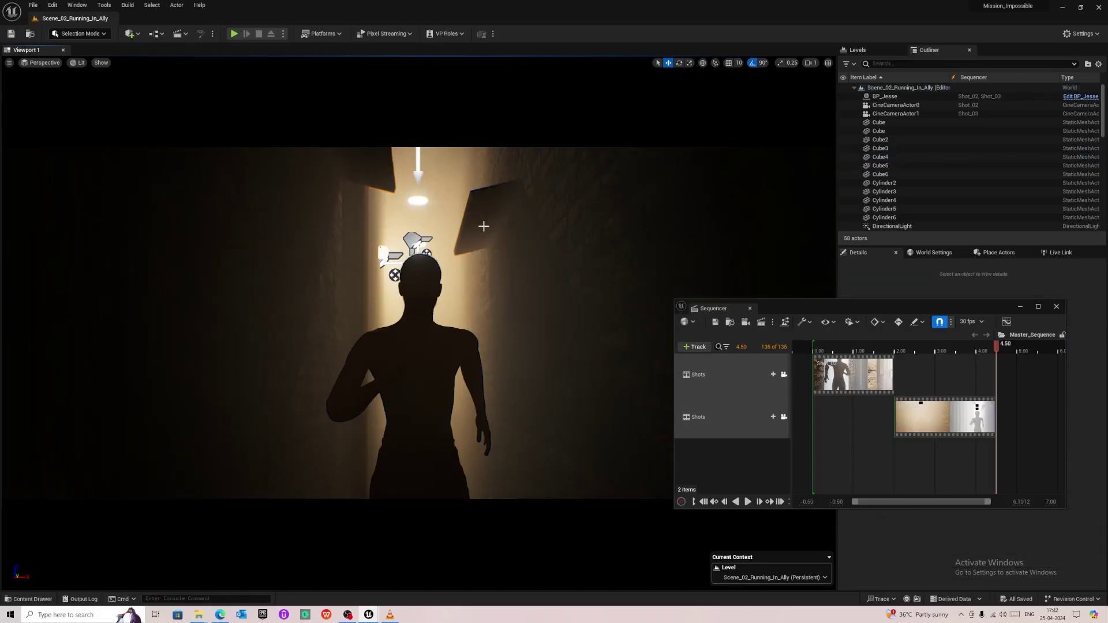
Step: Return to the beginning of the master sequence and replay both shots
left_click(815, 349)
key("space")
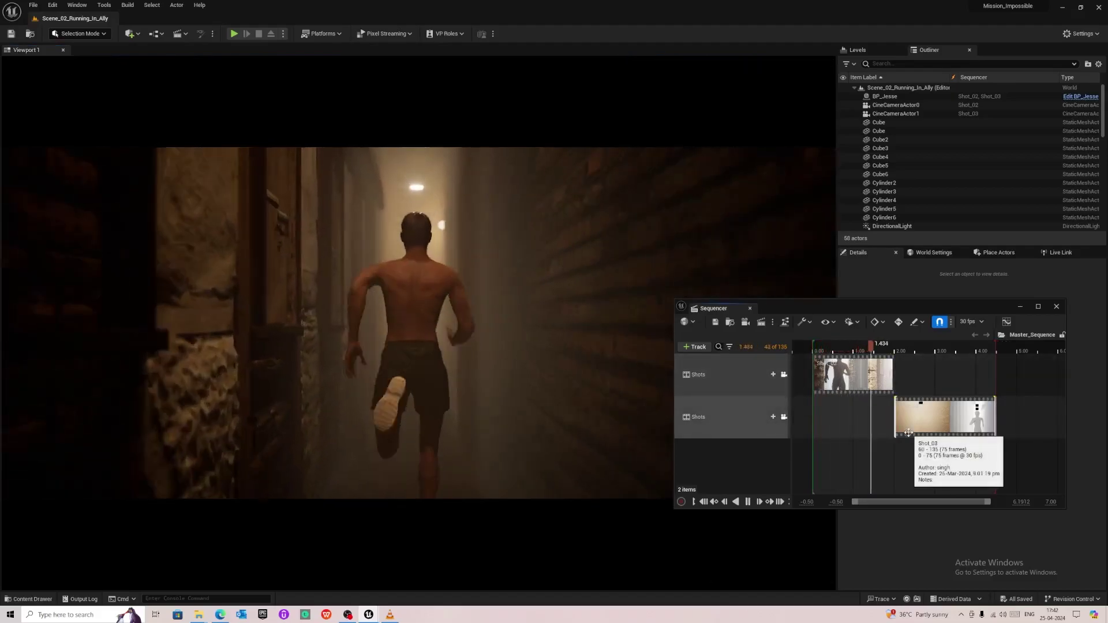